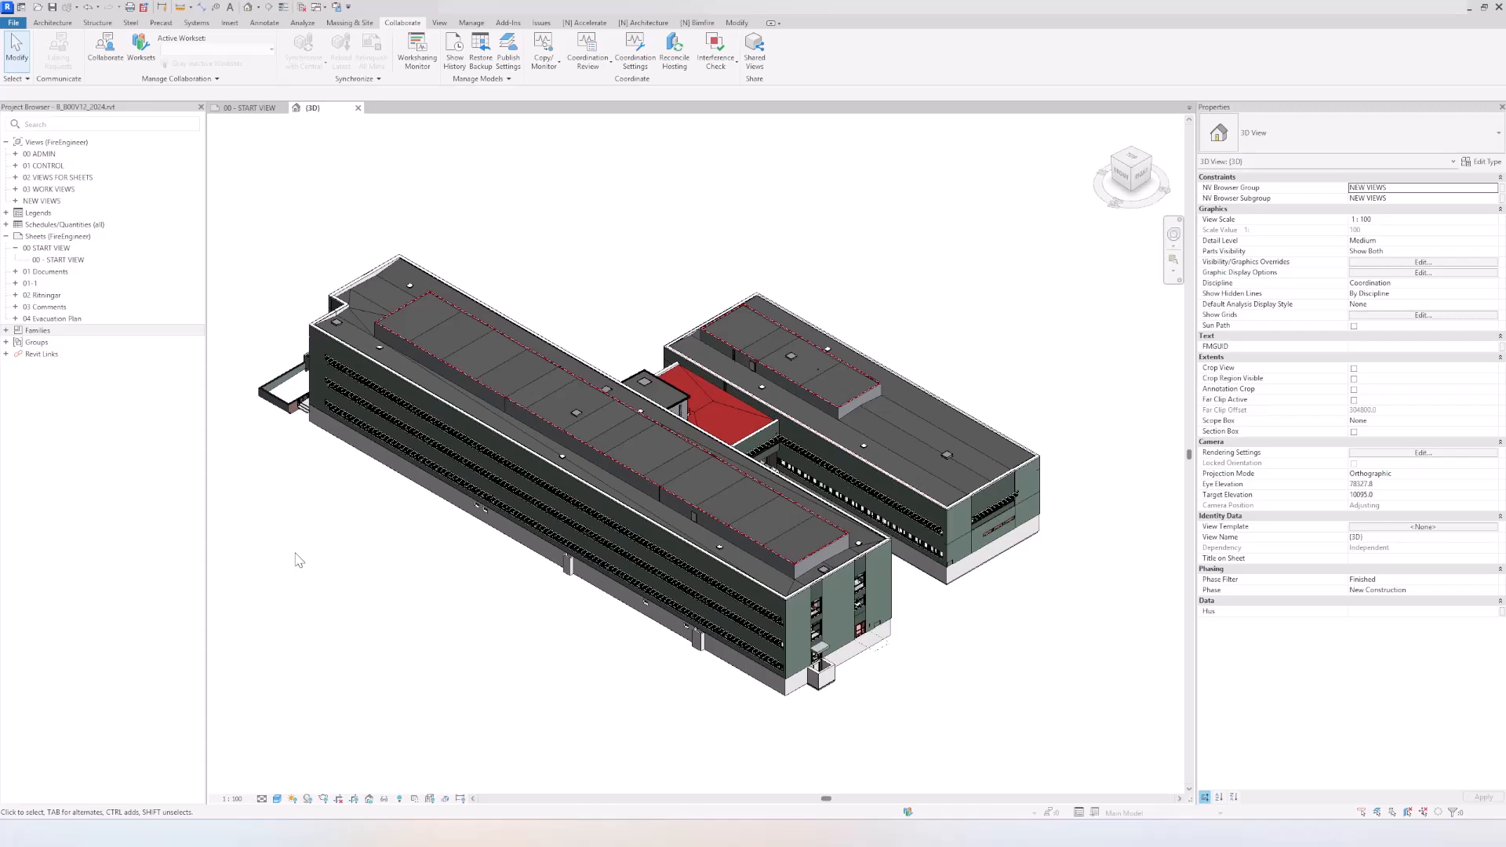
Step: Examine the Revit link visibility and display settings in the 3D view's Visibility/Graphic Overrides
{"action": "left_click", "coordinate": [296, 555]}
{"action": "key", "text": "v"}
{"action": "key", "text": "g"}
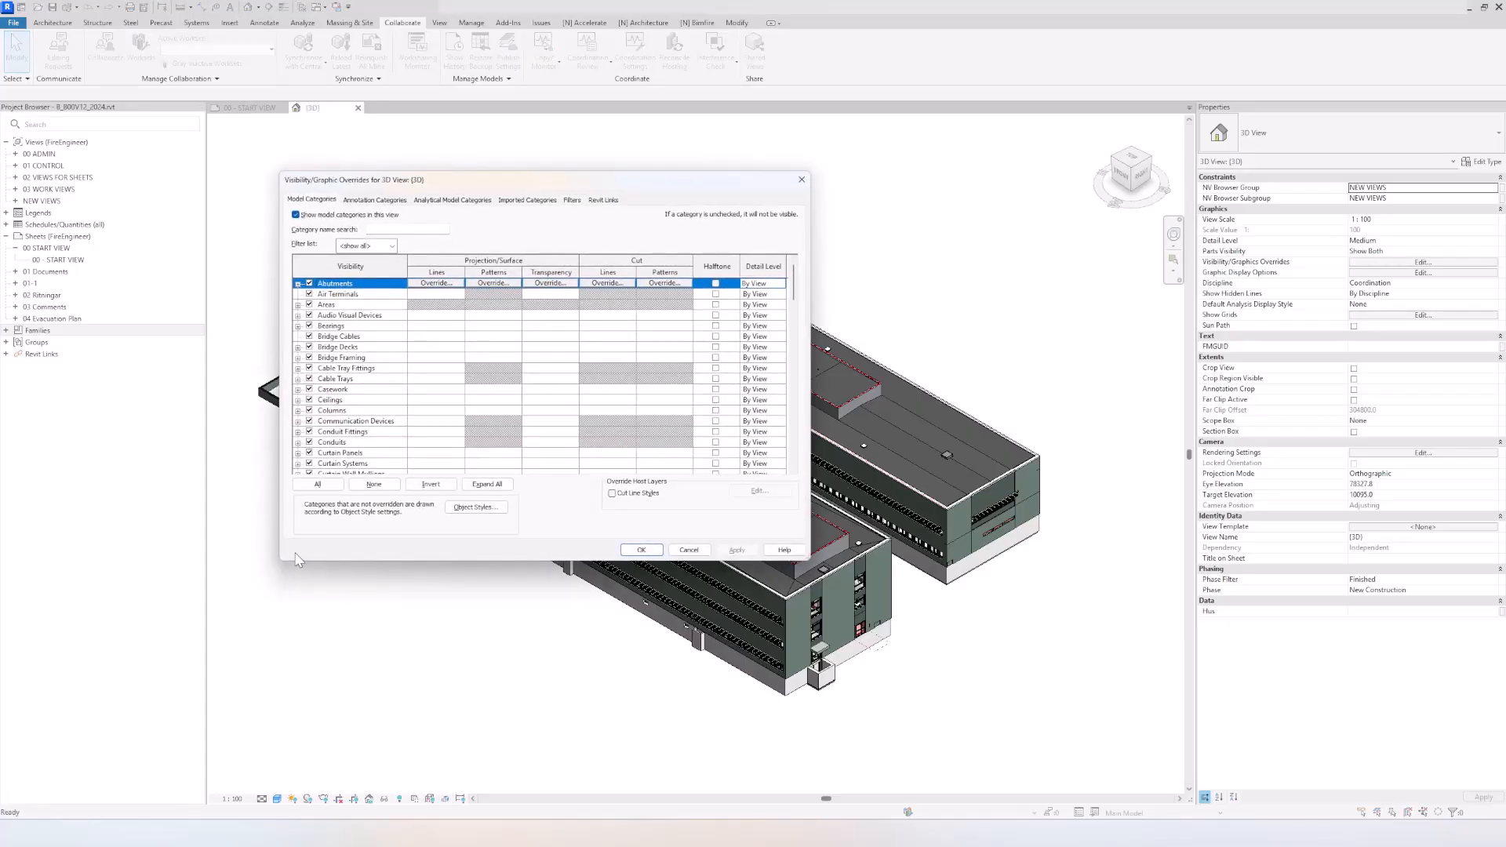
{"action": "left_click", "coordinate": [601, 199]}
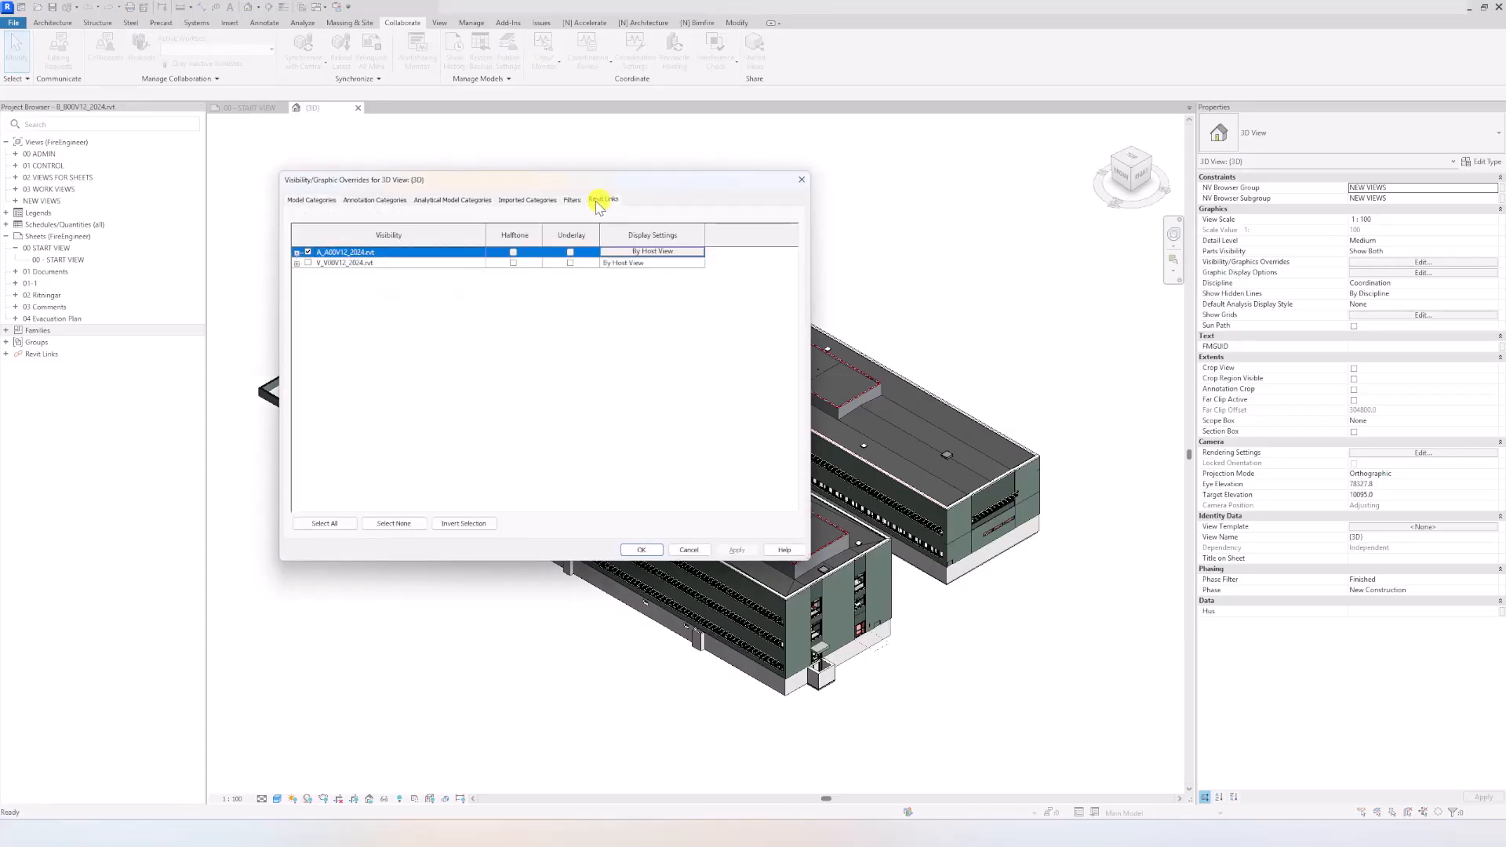
{"action": "left_click", "coordinate": [357, 263]}
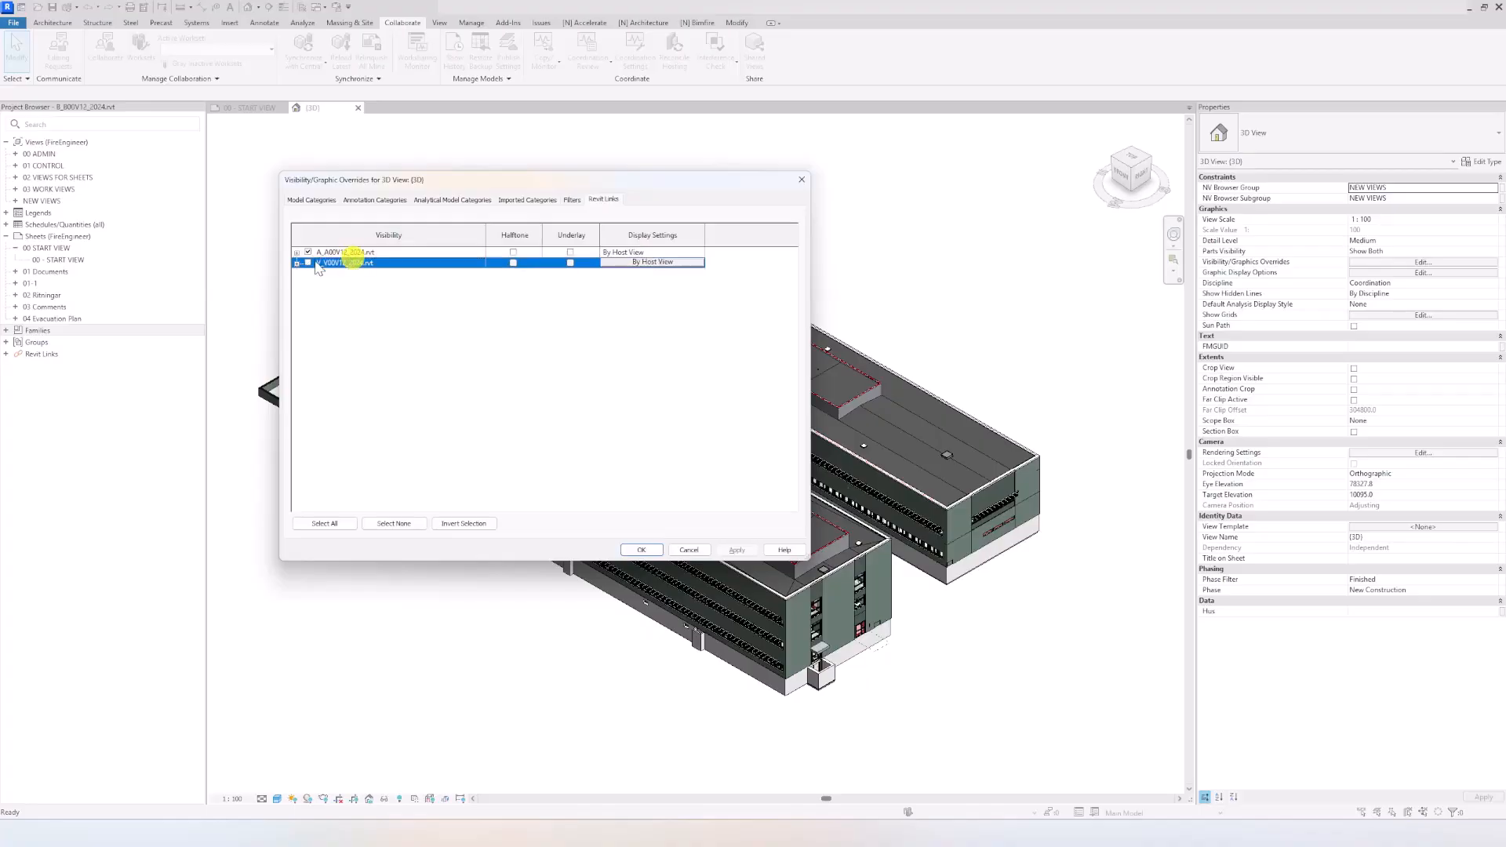
{"action": "left_click", "coordinate": [372, 253]}
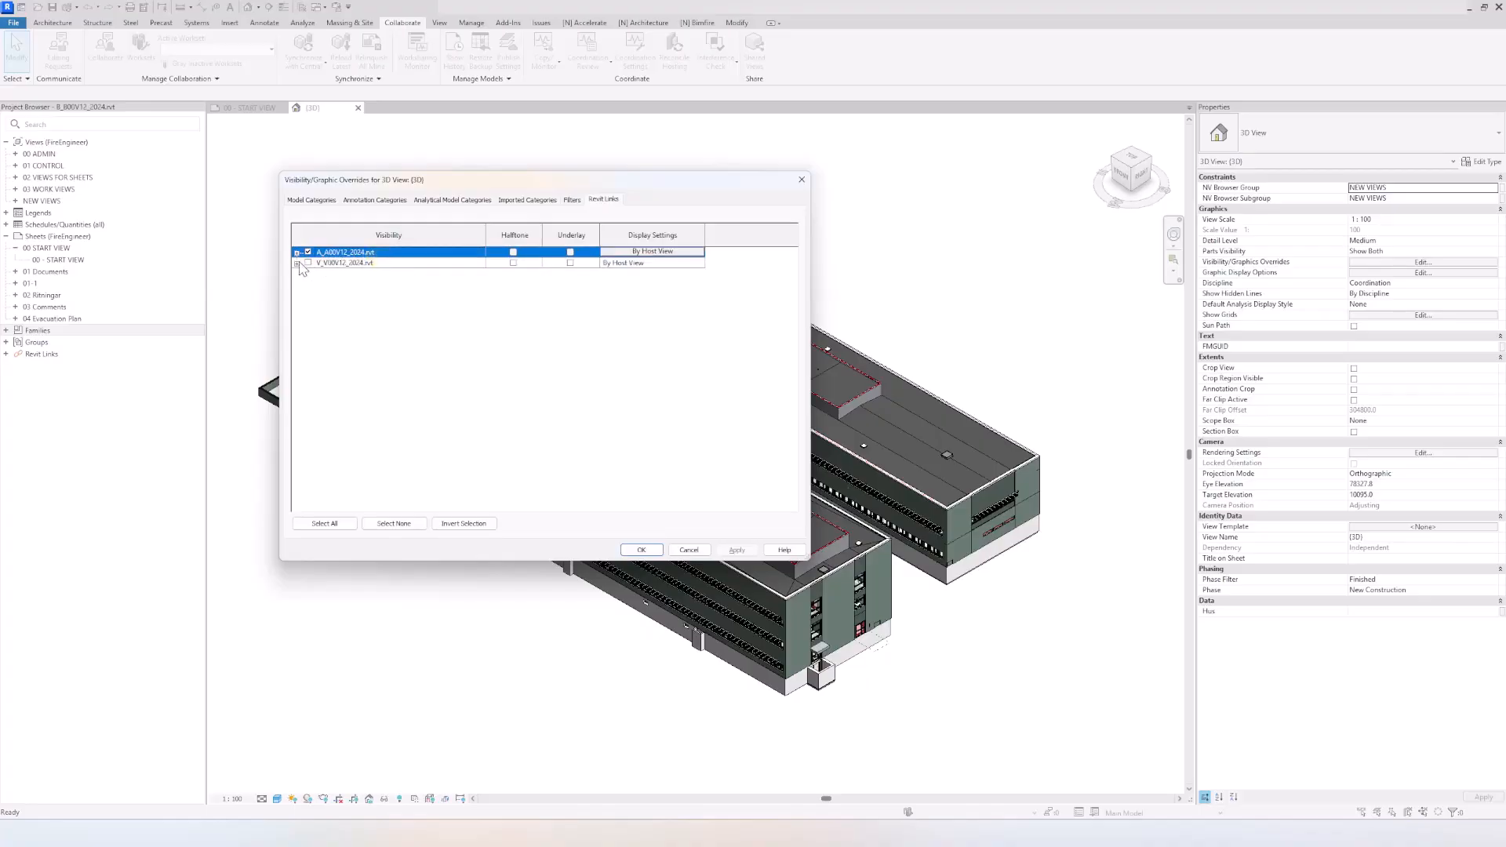
{"action": "left_click", "coordinate": [641, 550]}
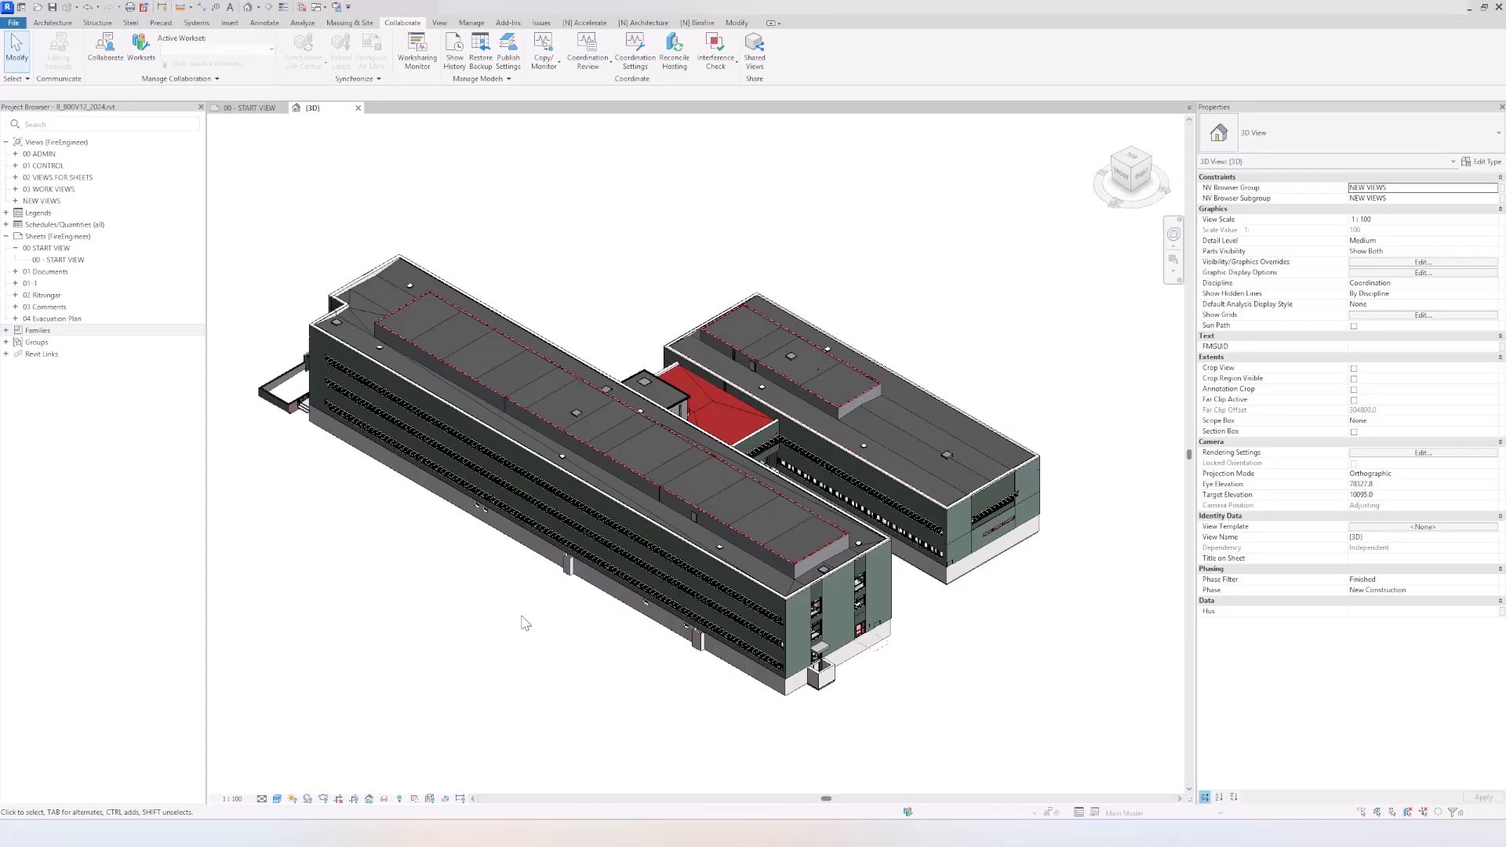
Step: Temporarily apply the NV_HorizontalCompartmentation view template to the 3D view
{"action": "left_click", "coordinate": [414, 800]}
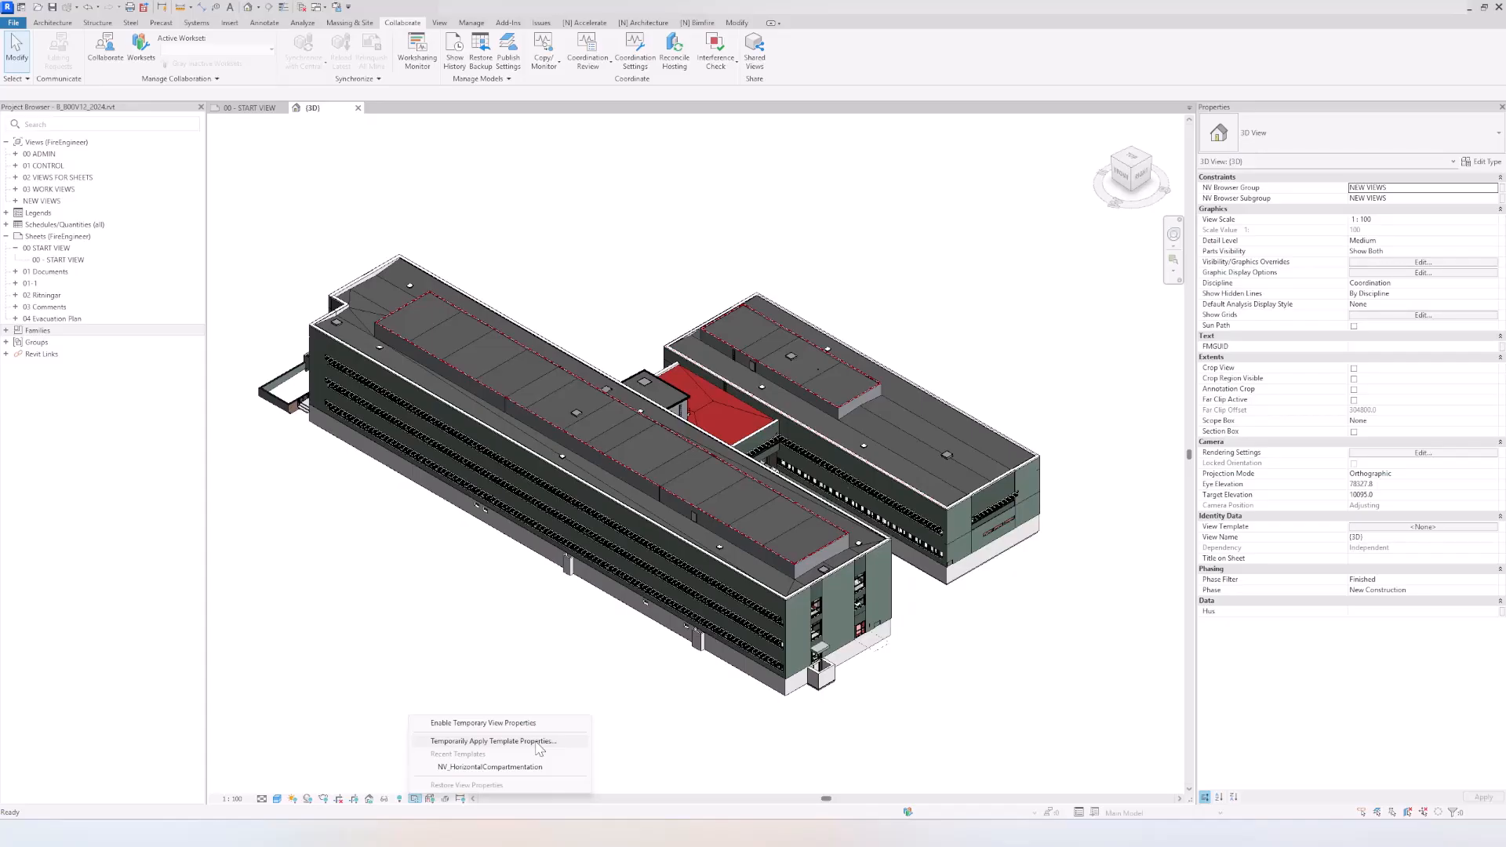
{"action": "left_click", "coordinate": [538, 743]}
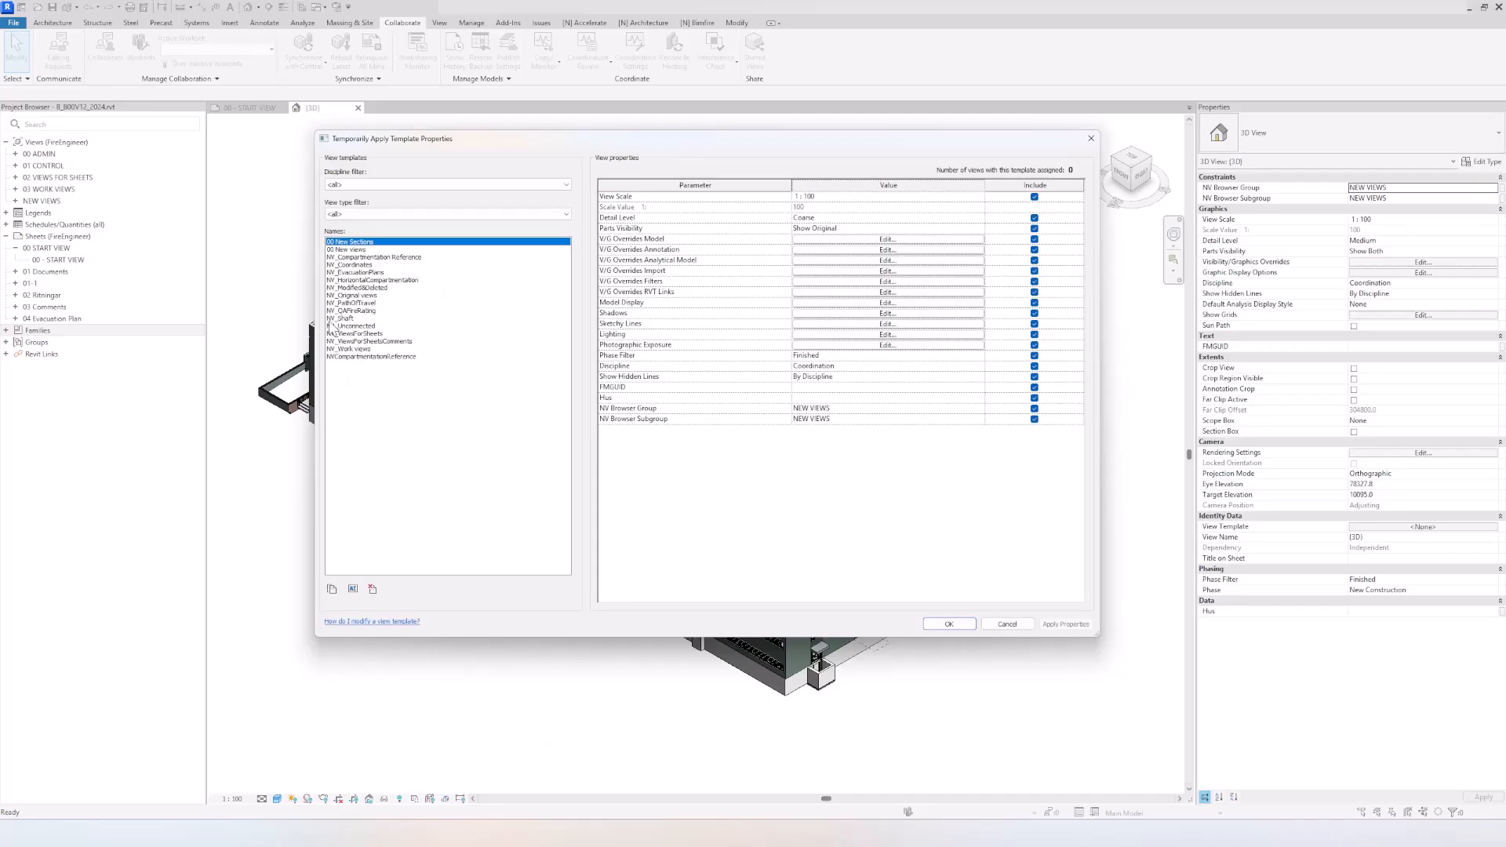
{"action": "left_click", "coordinate": [365, 281]}
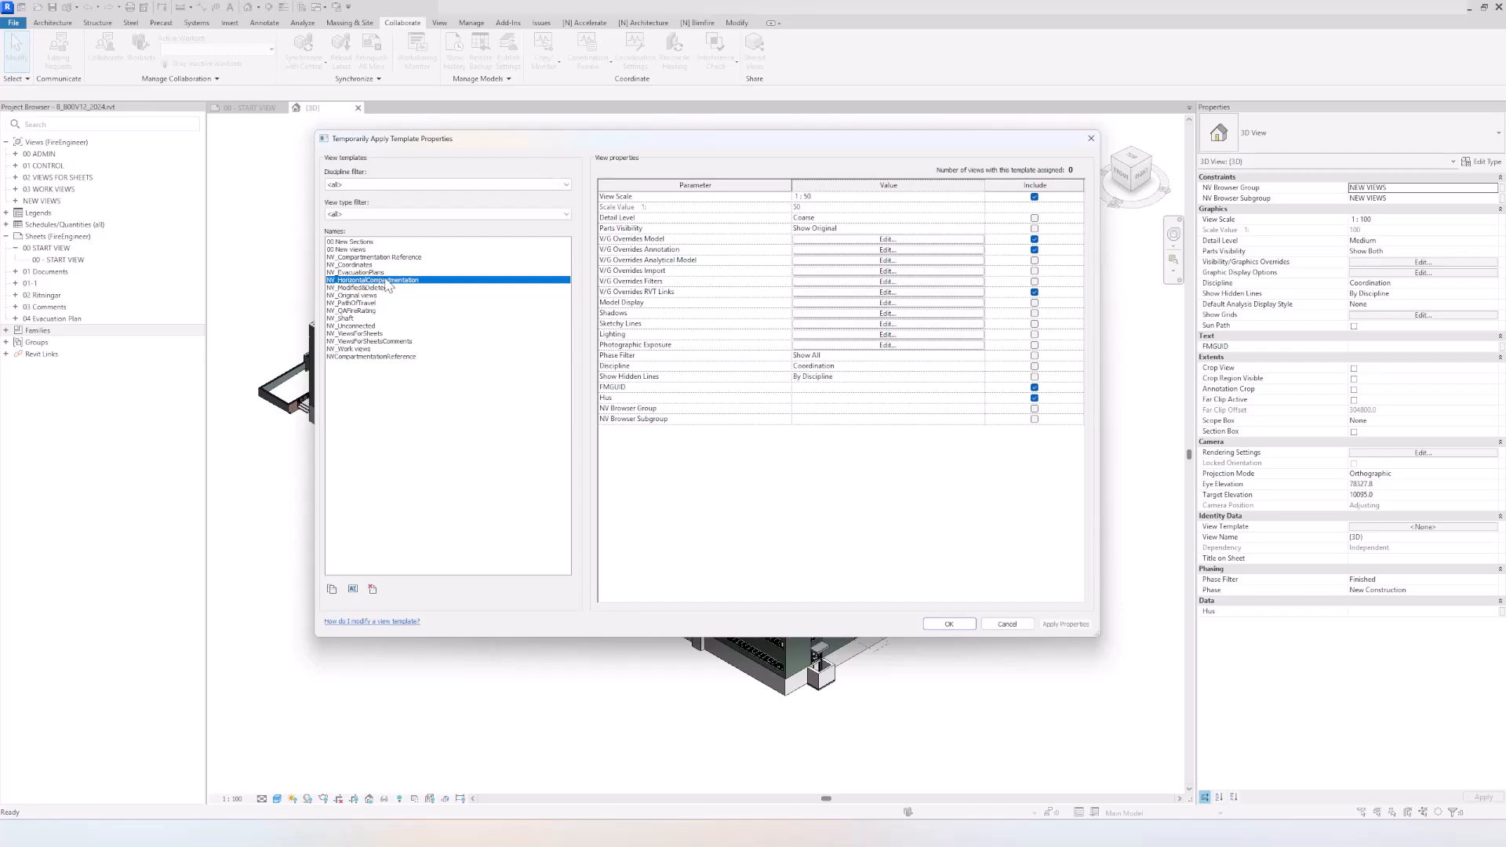
{"action": "left_click", "coordinate": [966, 624]}
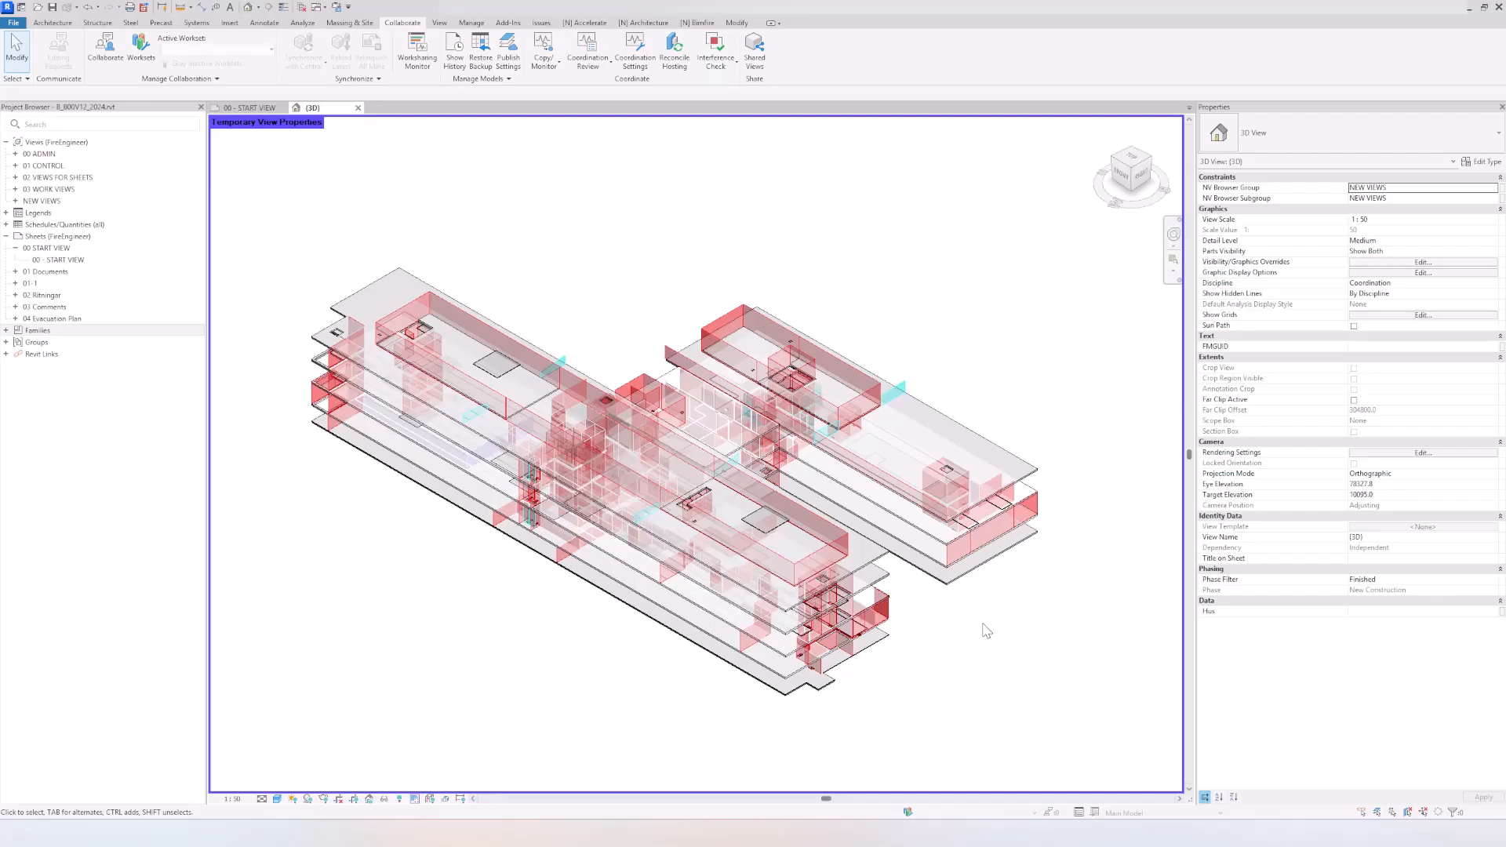
Step: Disable the linked floors filter in the 3D view's visibility overrides and apply the change
{"action": "middle_click_drag", "start_coordinate": [987, 631], "coordinate": [708, 646], "text": "shift"}
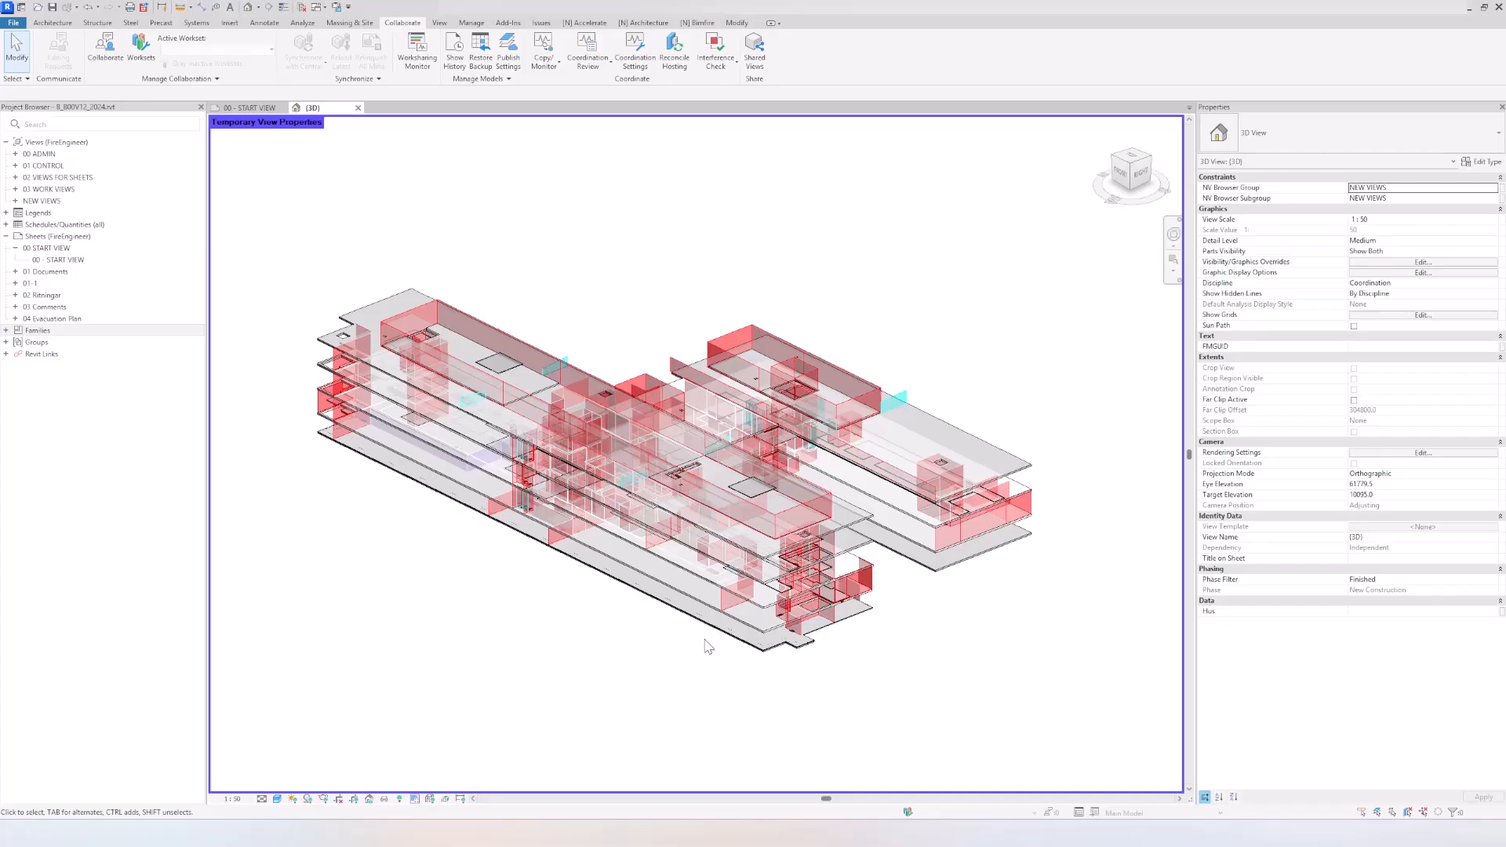
{"action": "key", "text": "v"}
{"action": "key", "text": "v"}
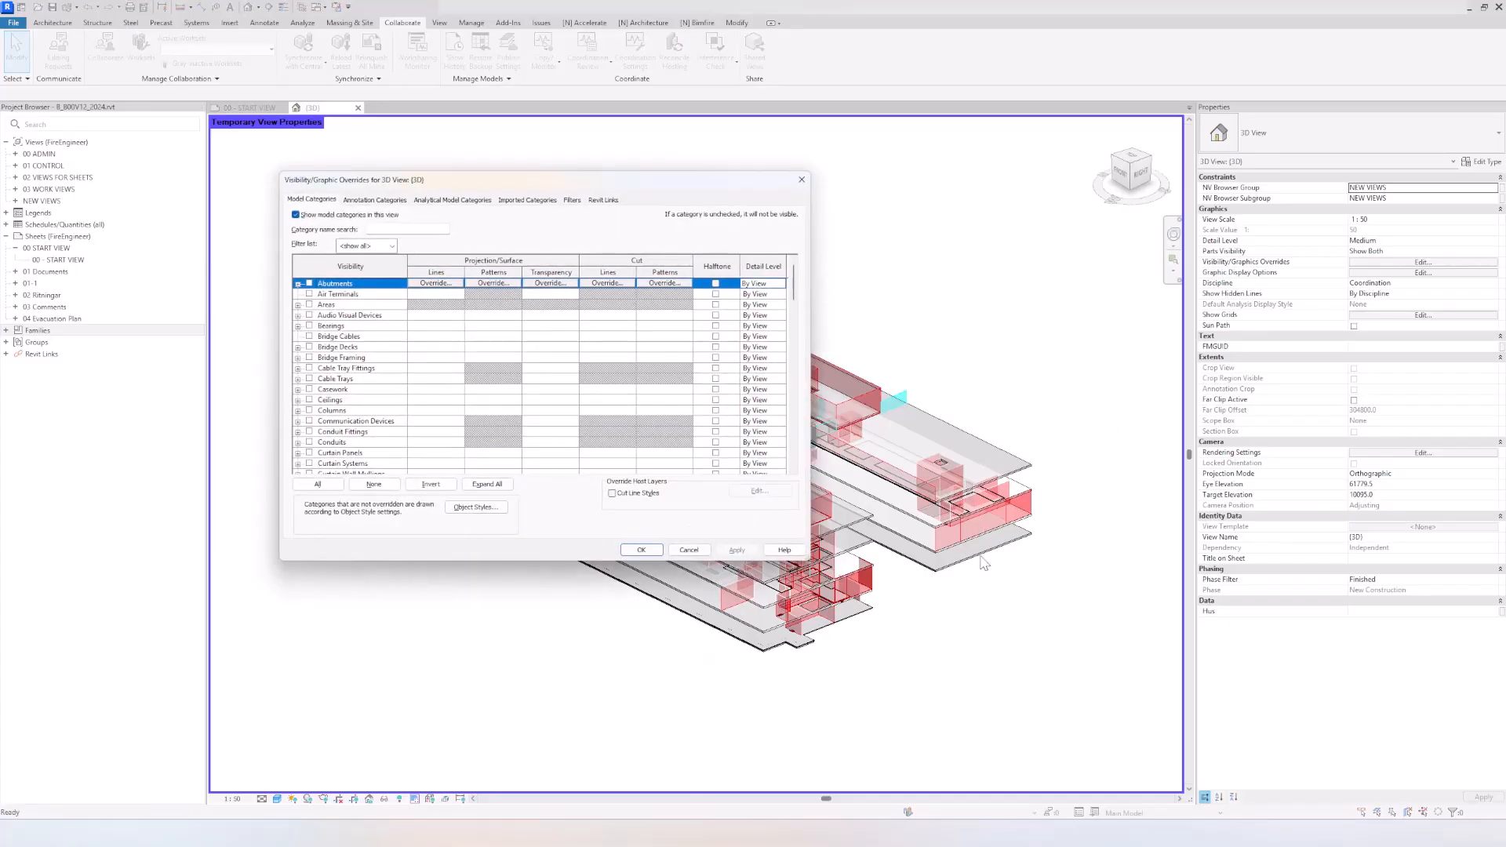
{"action": "left_click", "coordinate": [573, 200]}
{"action": "left_click", "coordinate": [417, 263]}
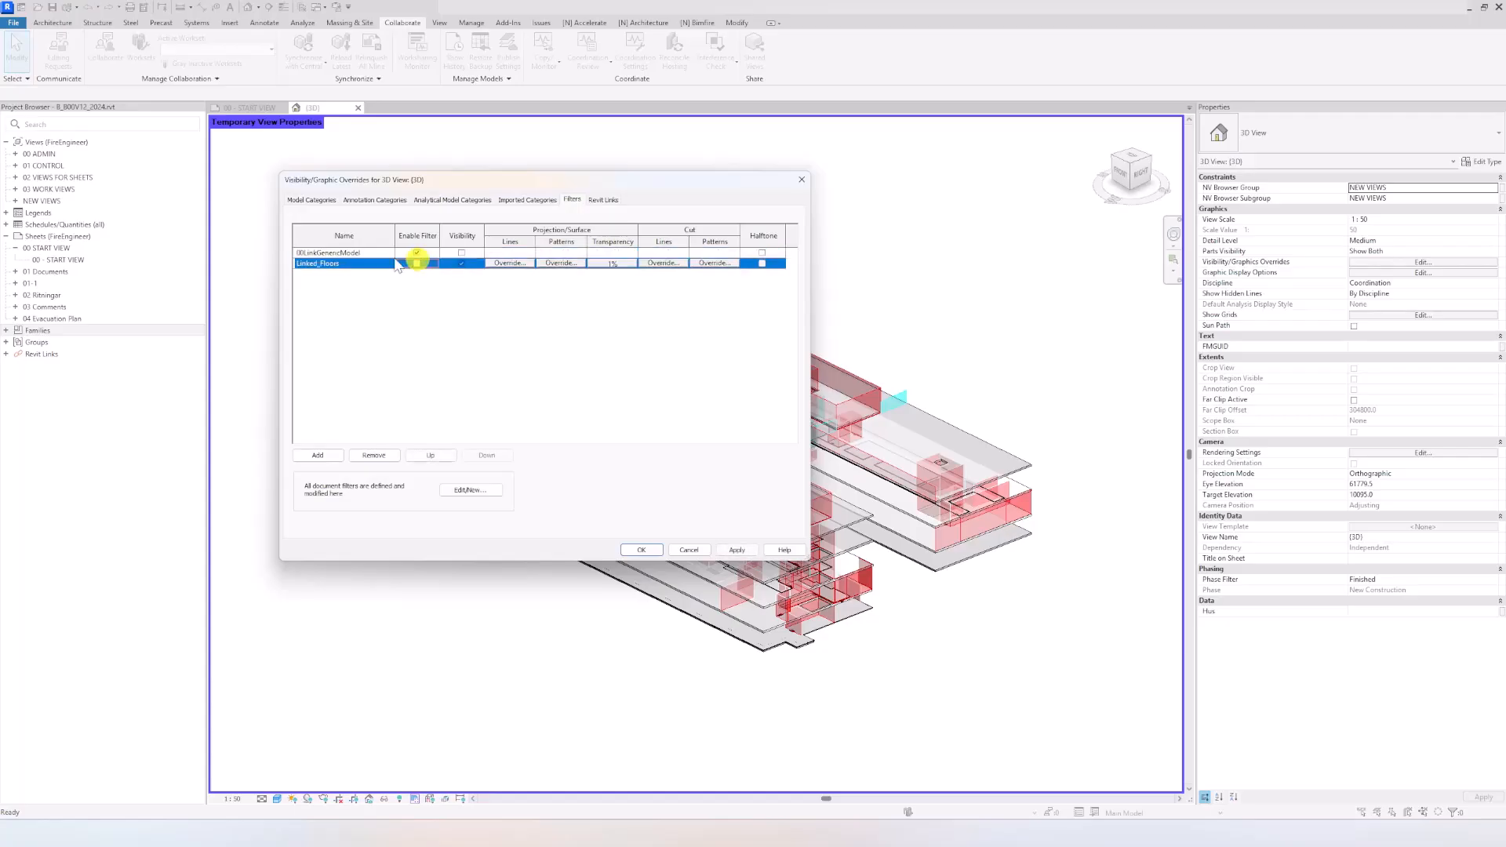
{"action": "left_click", "coordinate": [641, 549]}
{"action": "left_click", "coordinate": [540, 643]}
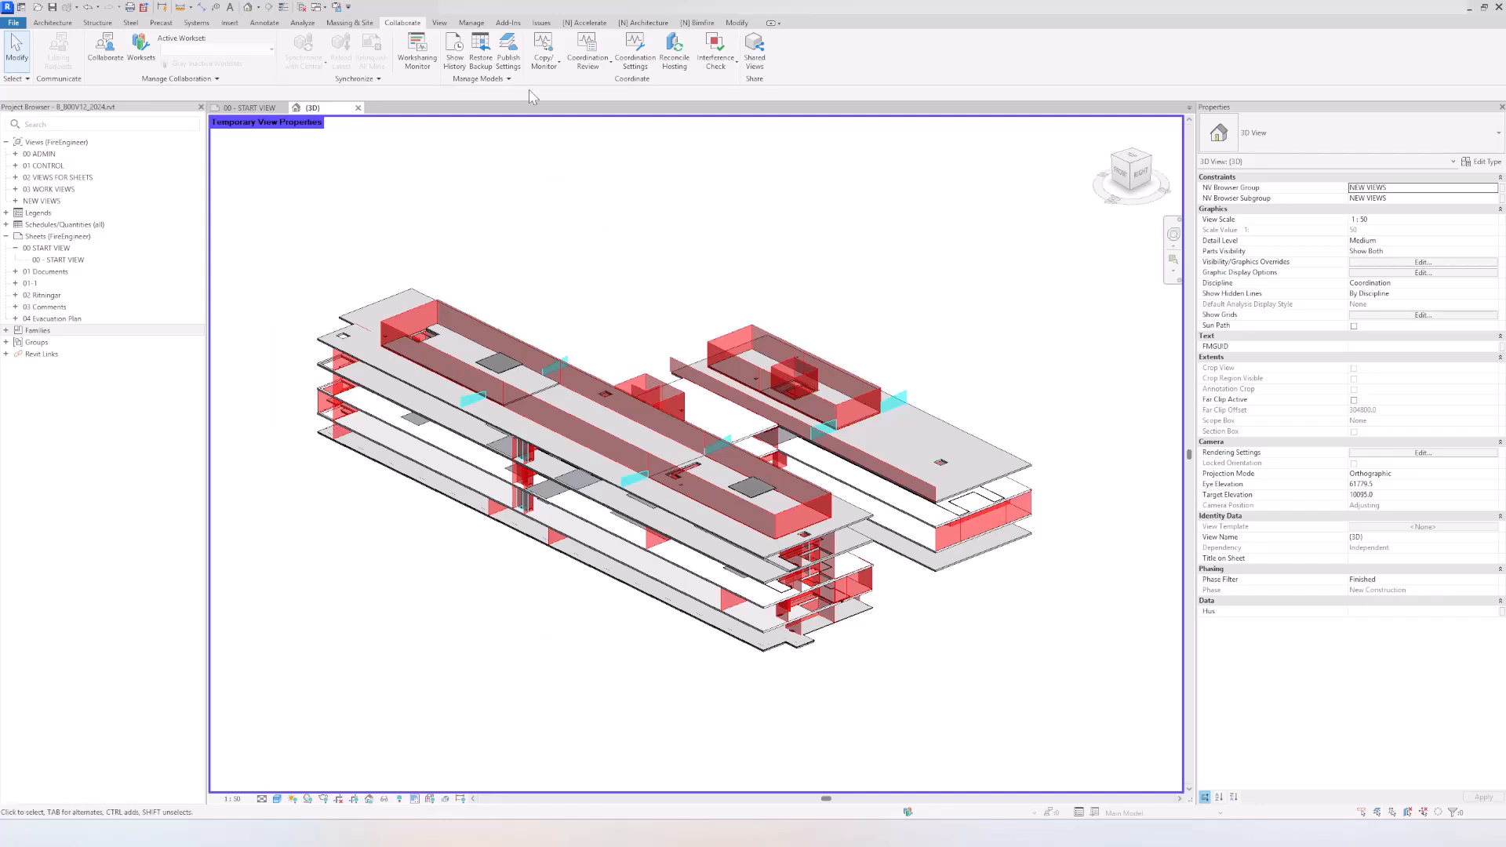
Step: Start Copy/Monitor on the linked Revit model A_A00V12_2024.rvt
{"action": "left_click", "coordinate": [543, 61]}
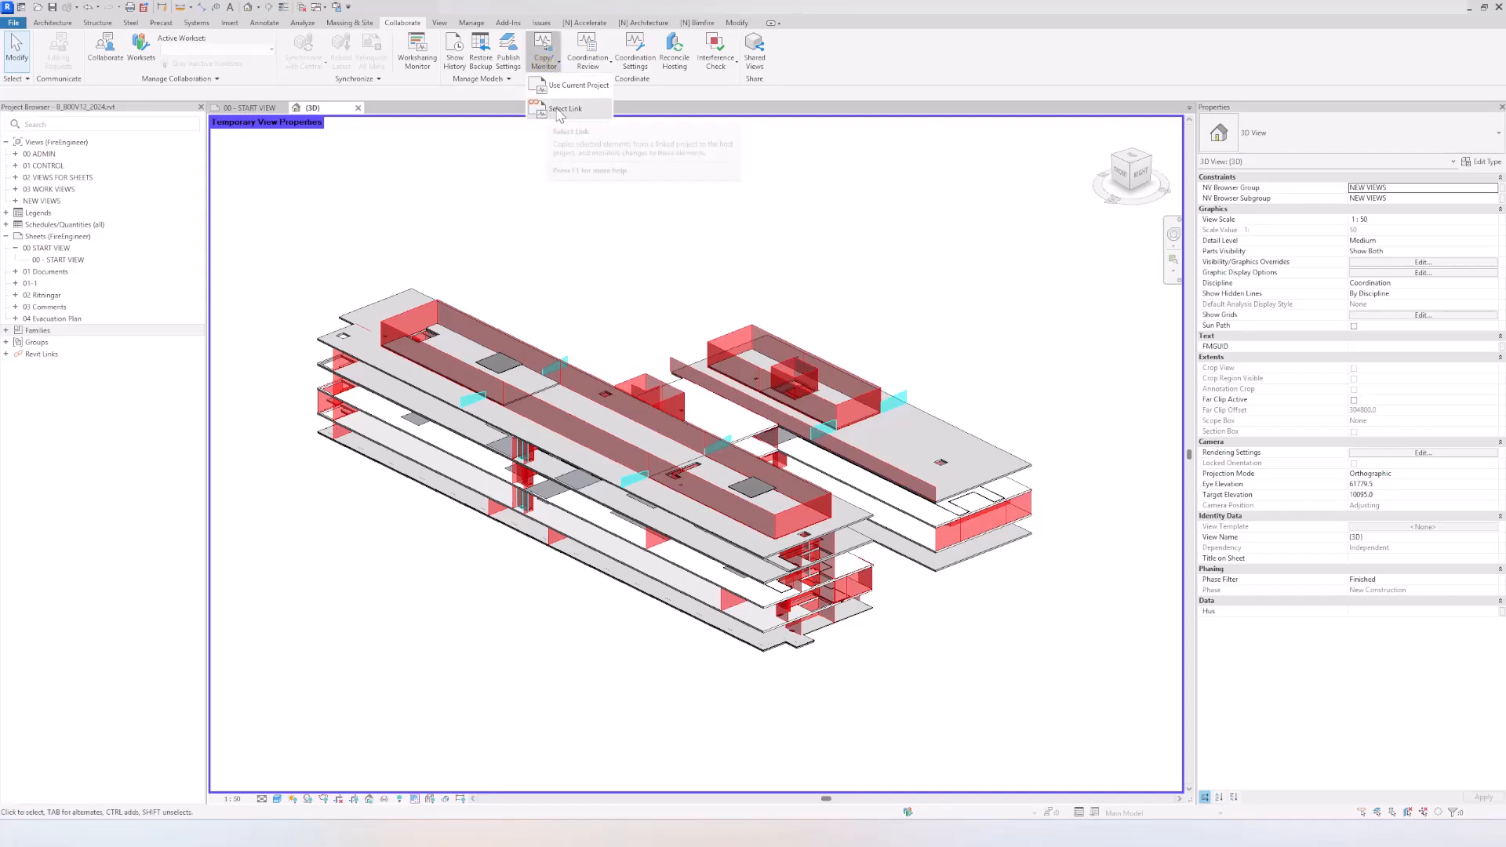
{"action": "left_click", "coordinate": [557, 108]}
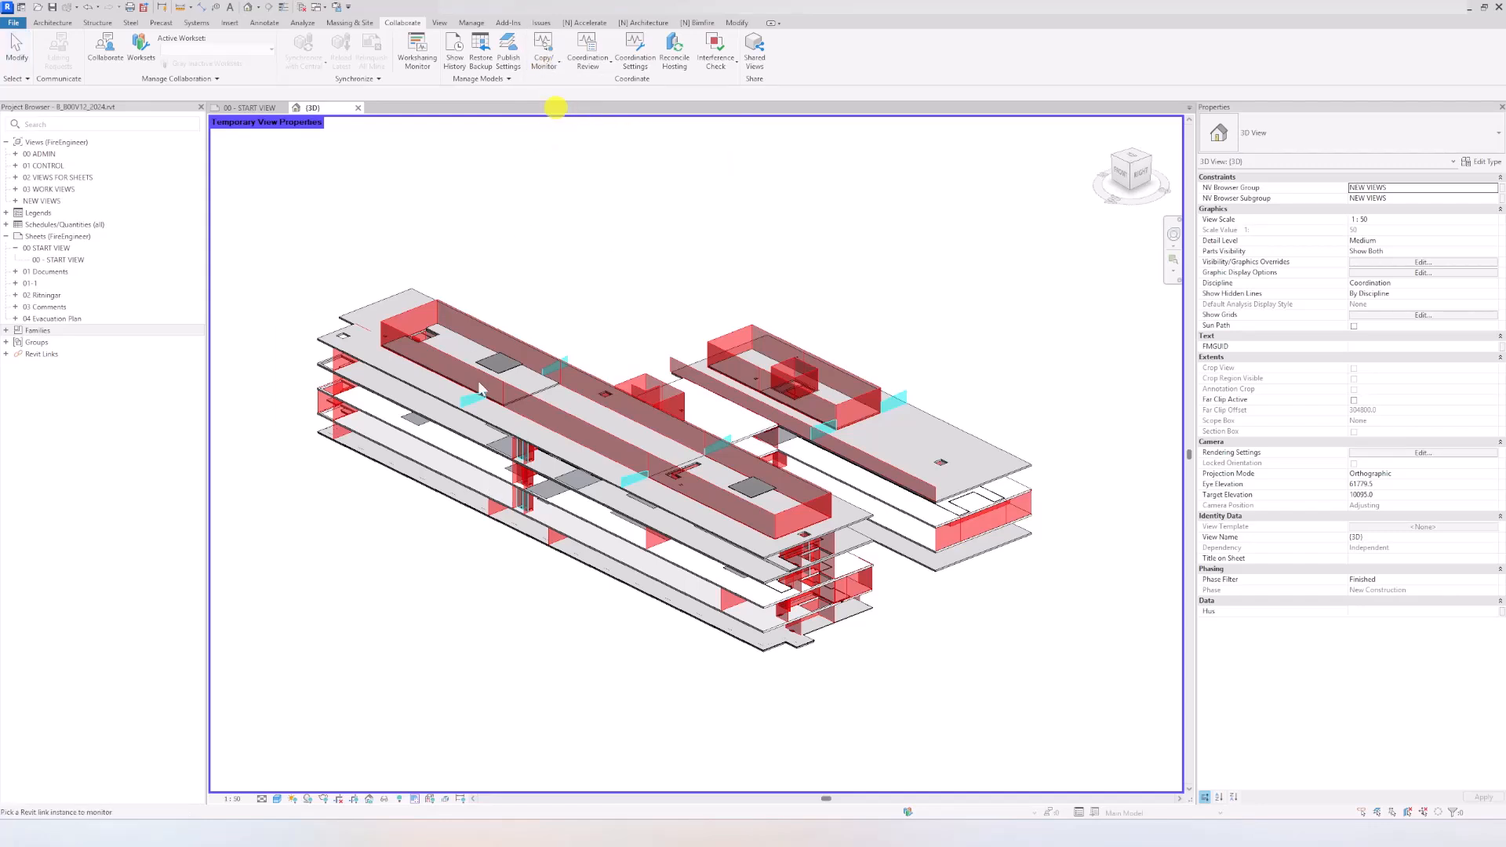
{"action": "left_click", "coordinate": [545, 453]}
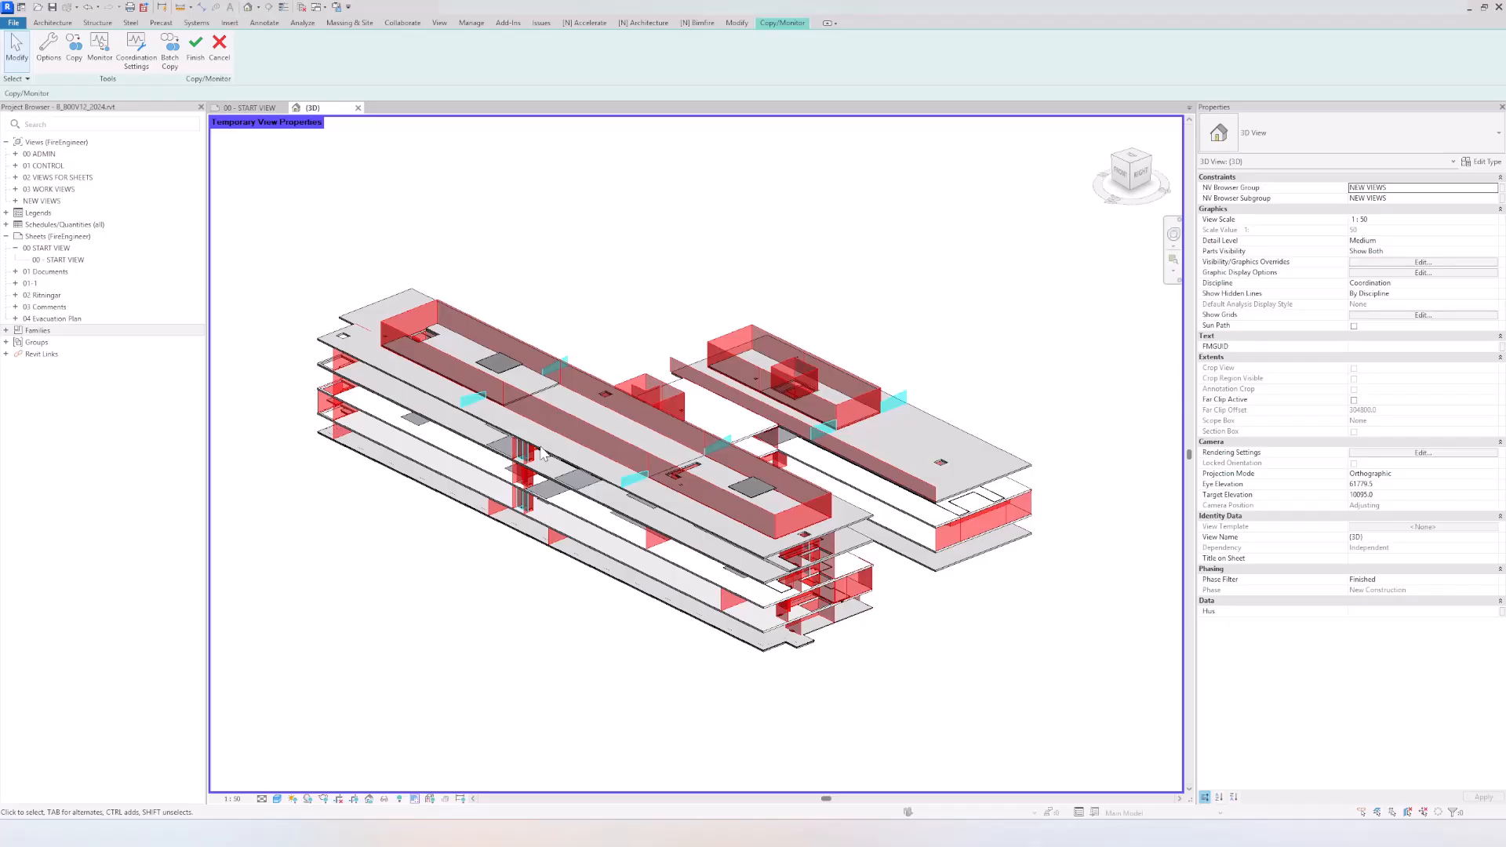
Step: In the Copy/Monitor options, select all floor types and set their new type to Copy original Type
{"action": "left_click", "coordinate": [47, 72]}
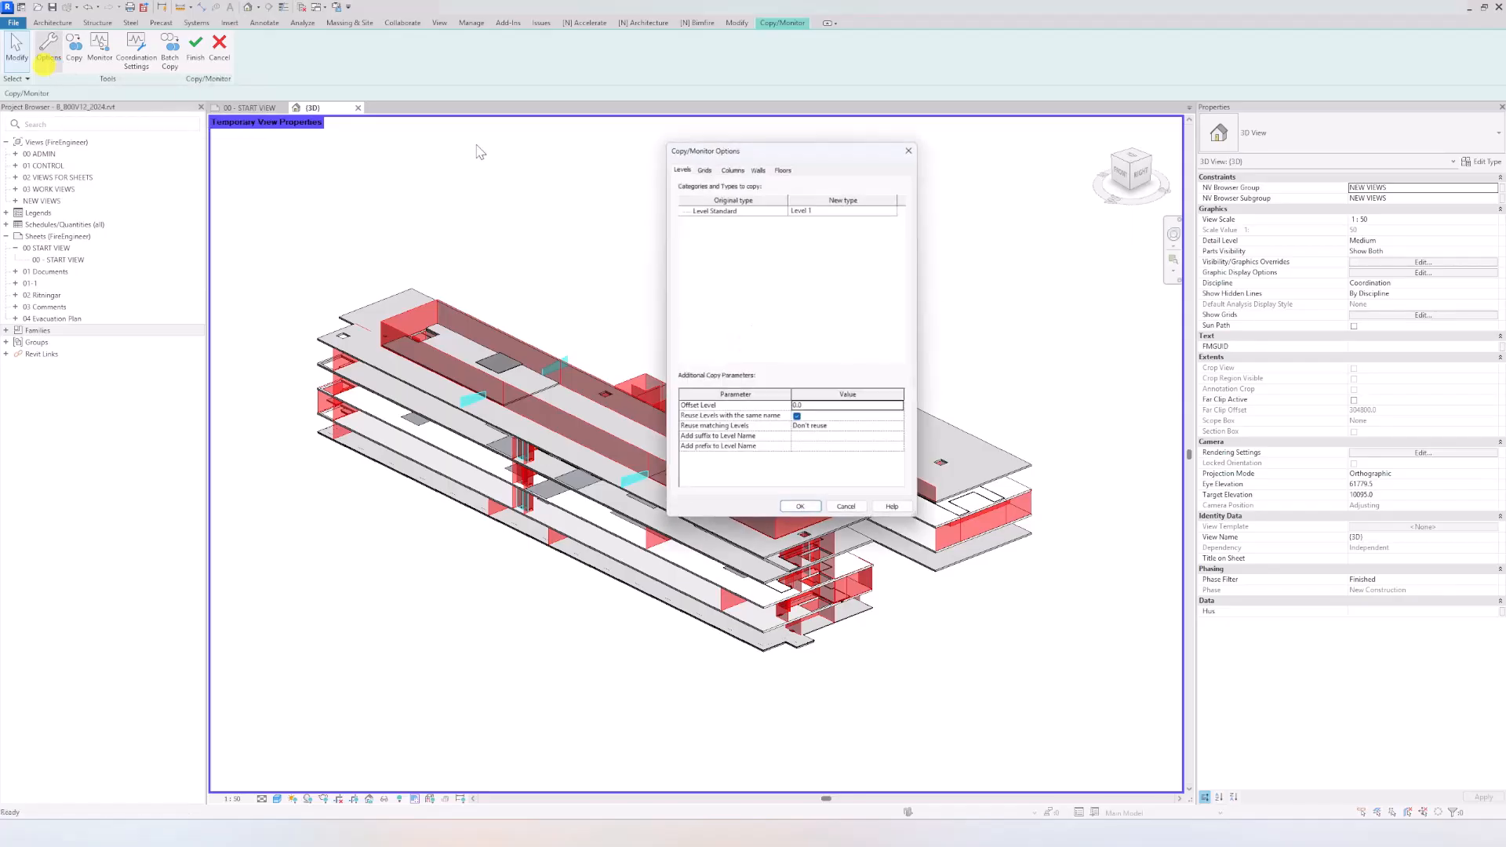
{"action": "left_click", "coordinate": [785, 166]}
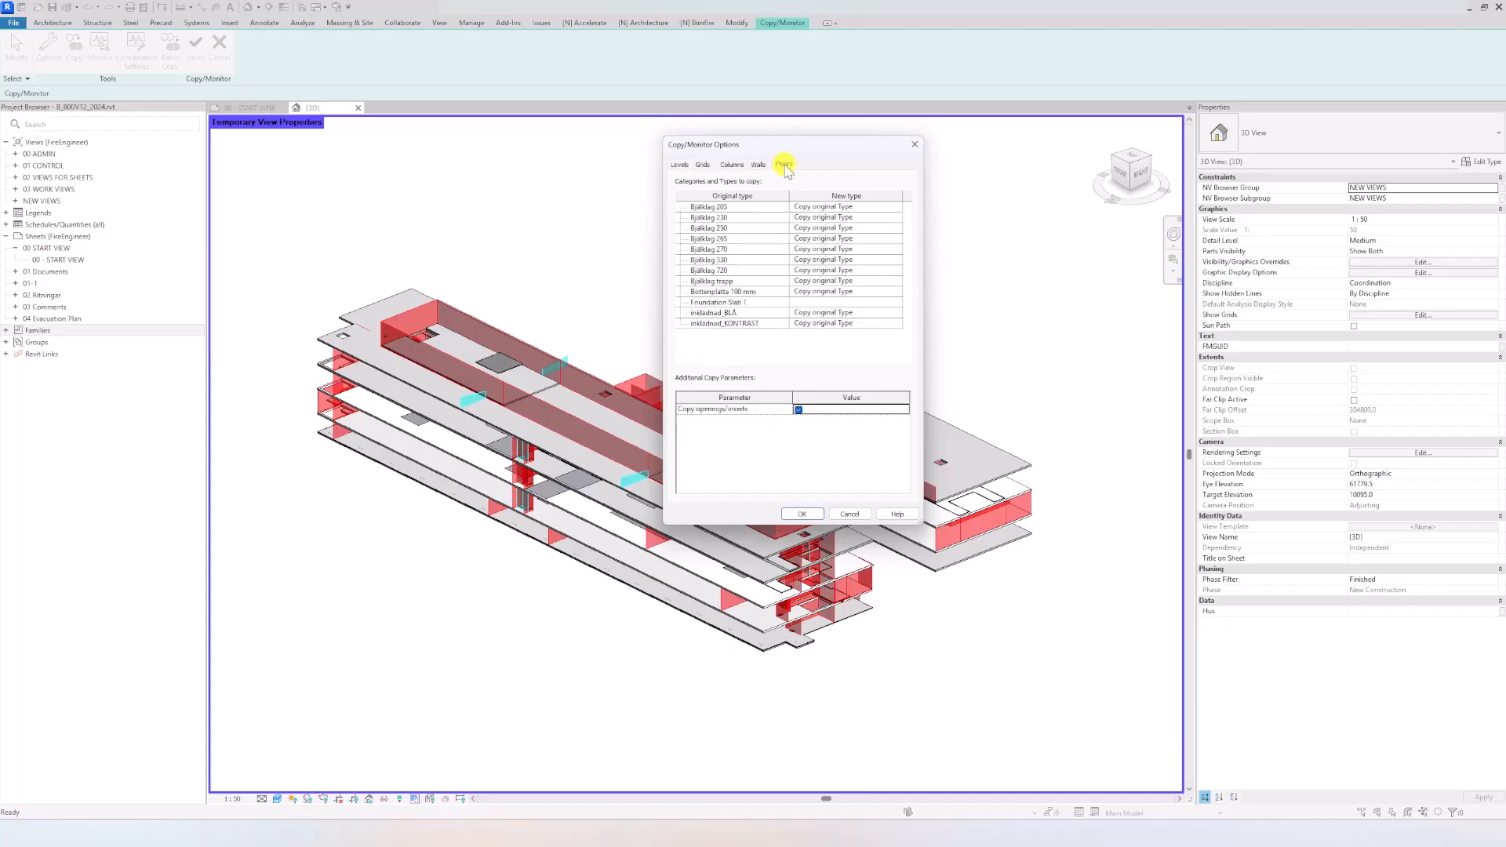
{"action": "left_click", "coordinate": [755, 208]}
{"action": "left_click", "coordinate": [756, 324], "text": "shift"}
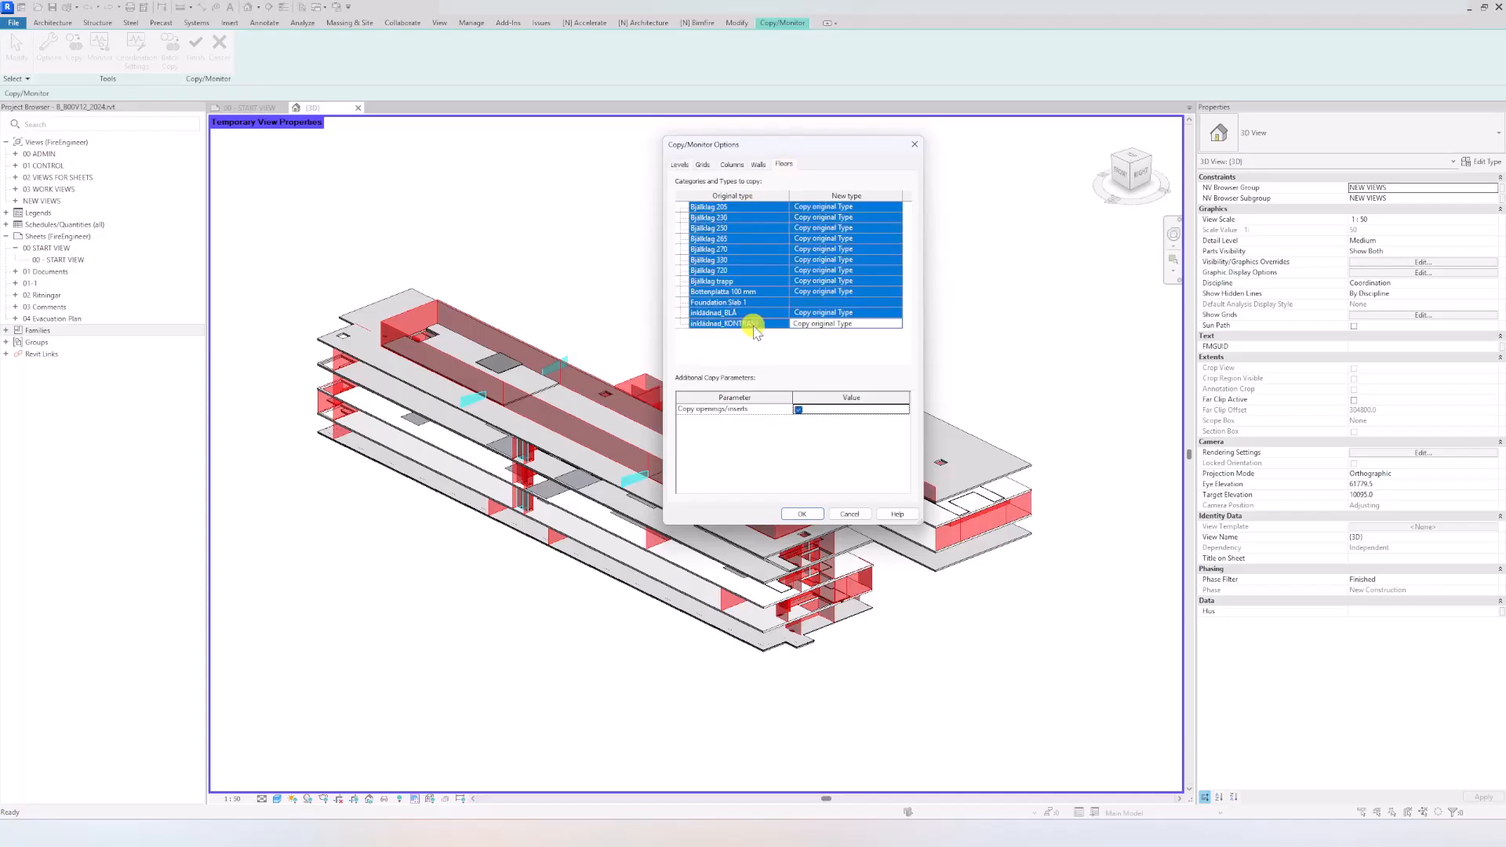
{"action": "left_click", "coordinate": [875, 209]}
{"action": "left_click", "coordinate": [894, 209]}
{"action": "left_click", "coordinate": [897, 208]}
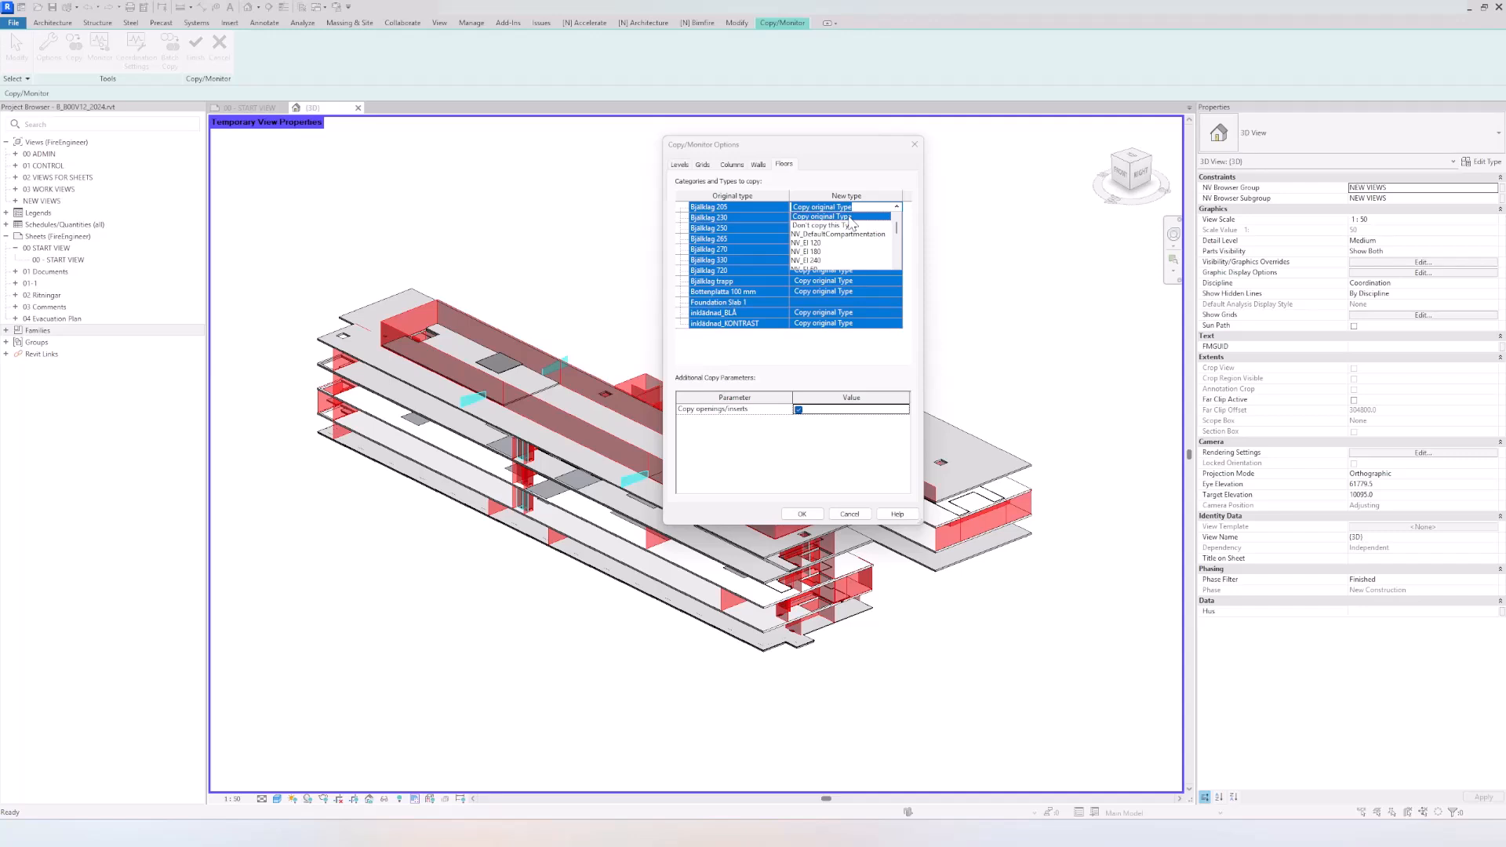
{"action": "left_click", "coordinate": [848, 218]}
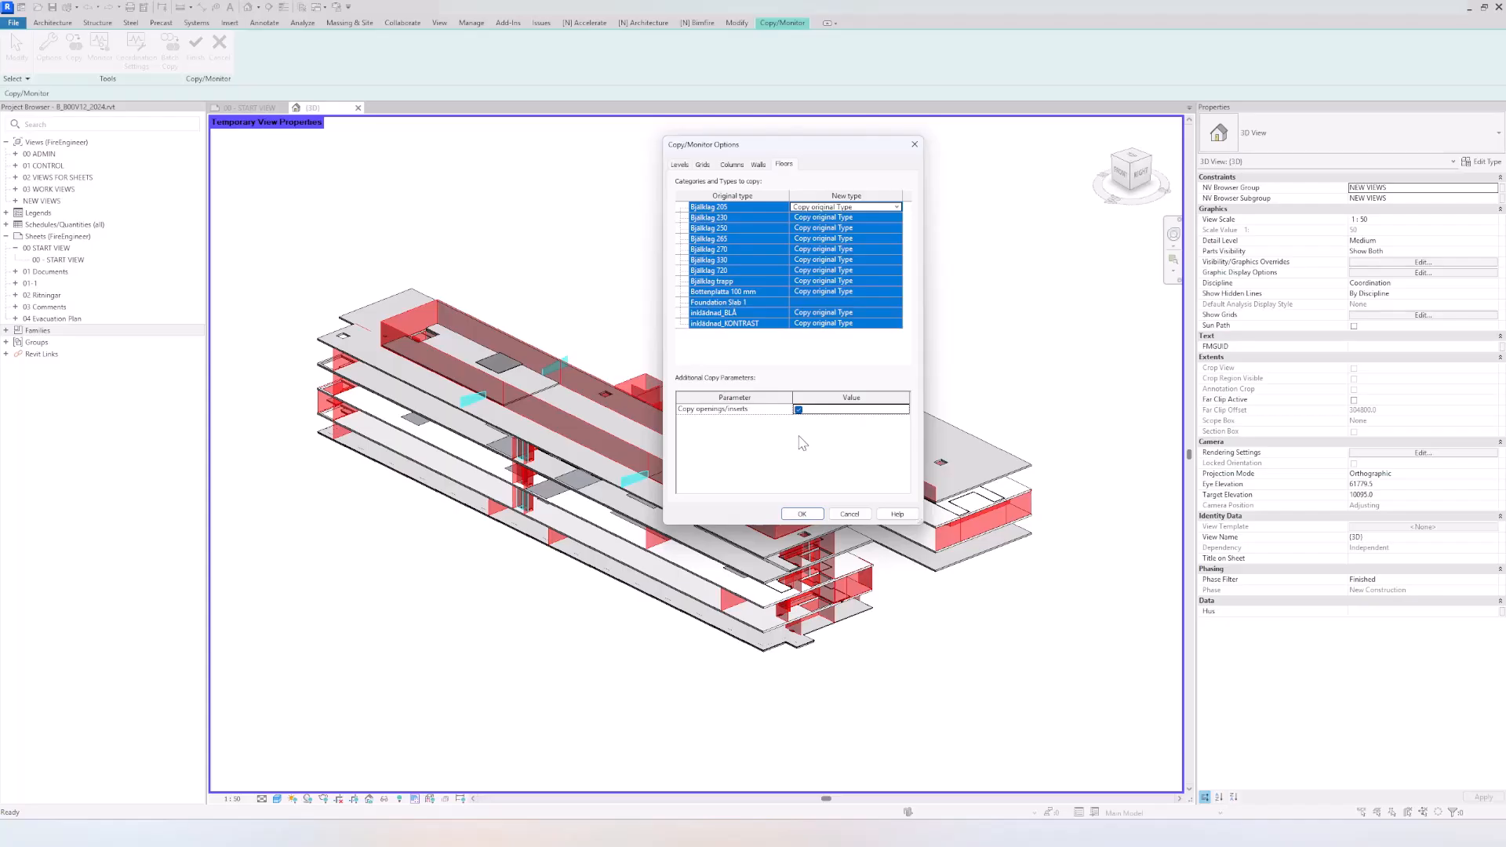
{"action": "left_click", "coordinate": [804, 519]}
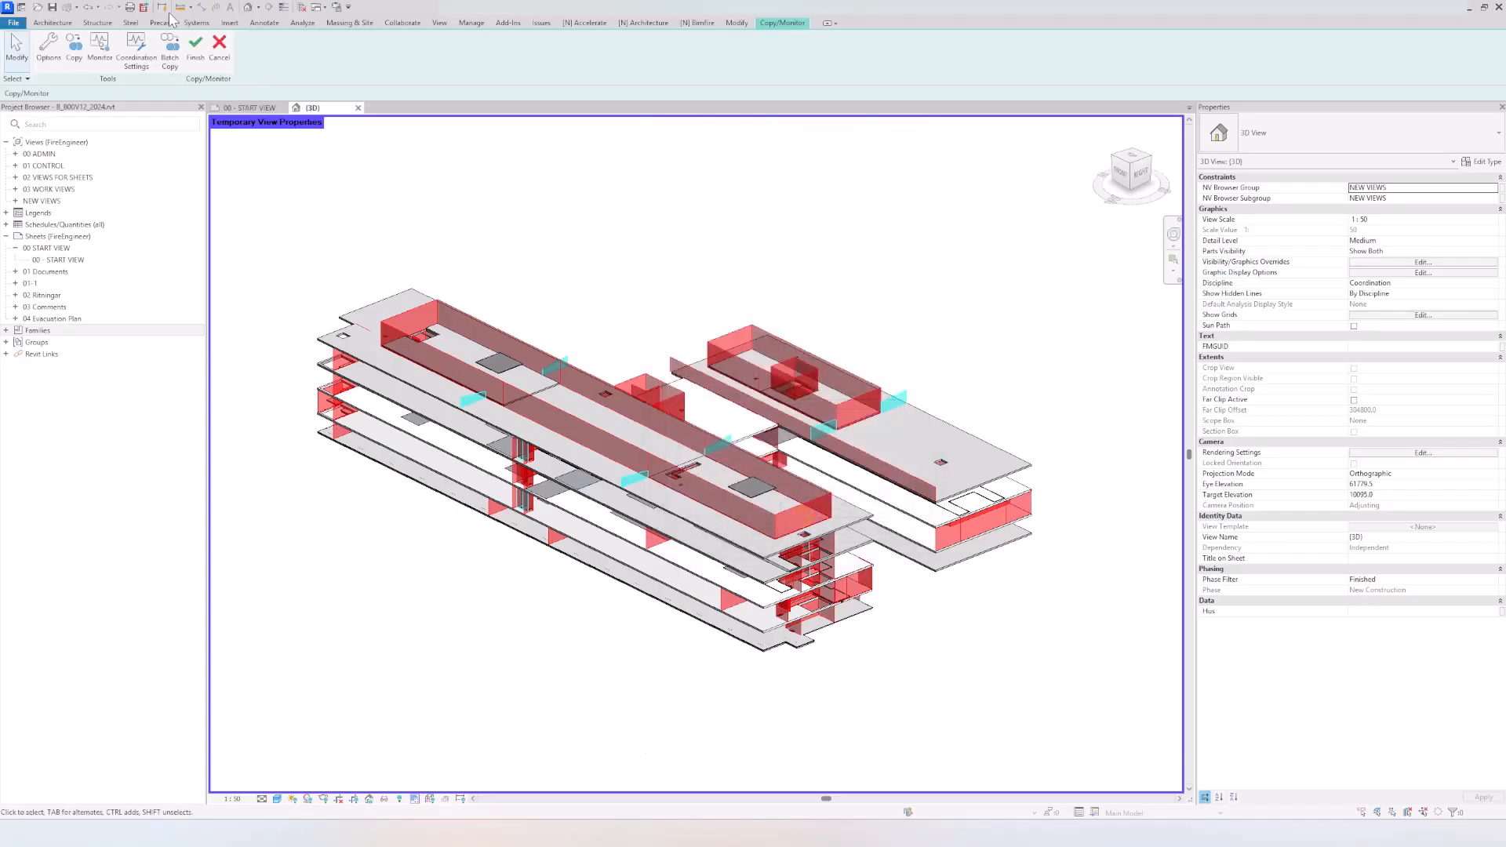
Step: Start Copy with Multiple enabled and select the stacked floor slabs of the long front wing, leaving out the bottom slab
{"action": "left_click", "coordinate": [74, 49]}
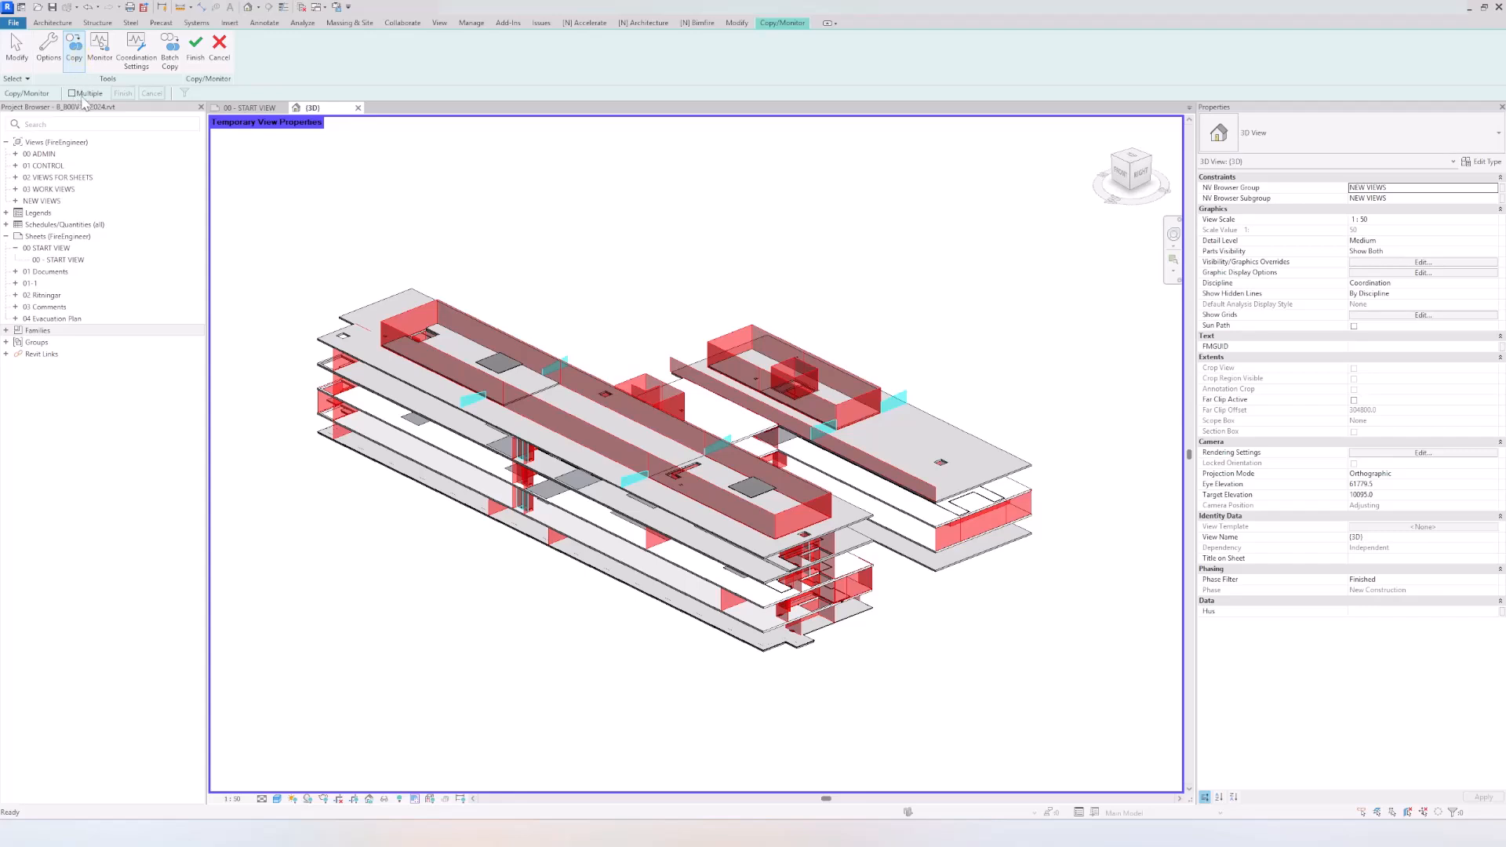
{"action": "left_click", "coordinate": [72, 94]}
{"action": "middle_click_drag", "start_coordinate": [612, 616], "coordinate": [471, 588]}
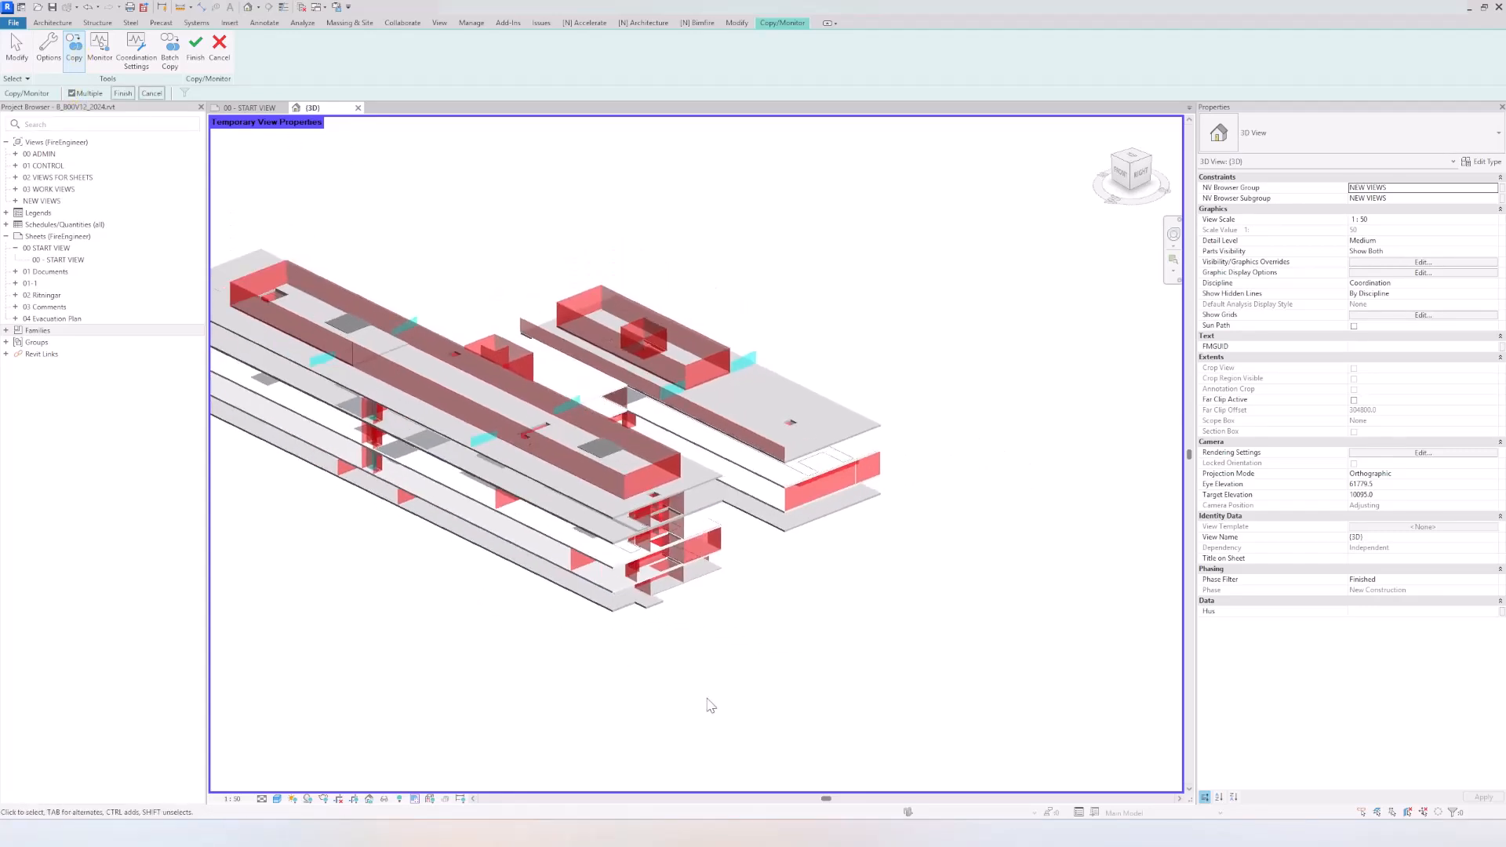
{"action": "scroll", "coordinate": [702, 690], "scroll_direction": "up", "scroll_amount": 2}
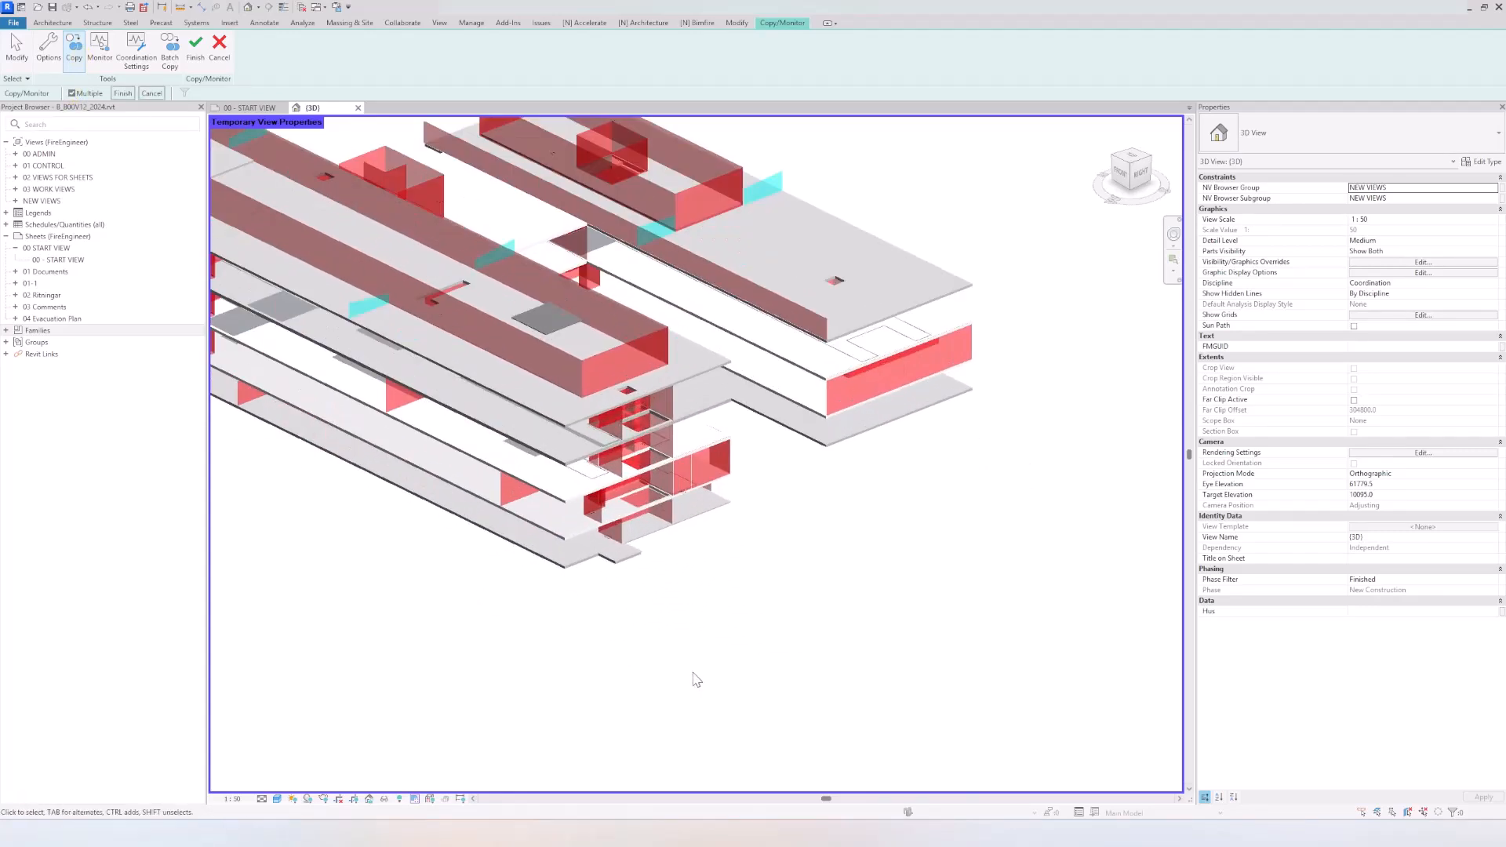
{"action": "left_click", "coordinate": [564, 502]}
{"action": "left_click", "coordinate": [565, 496]}
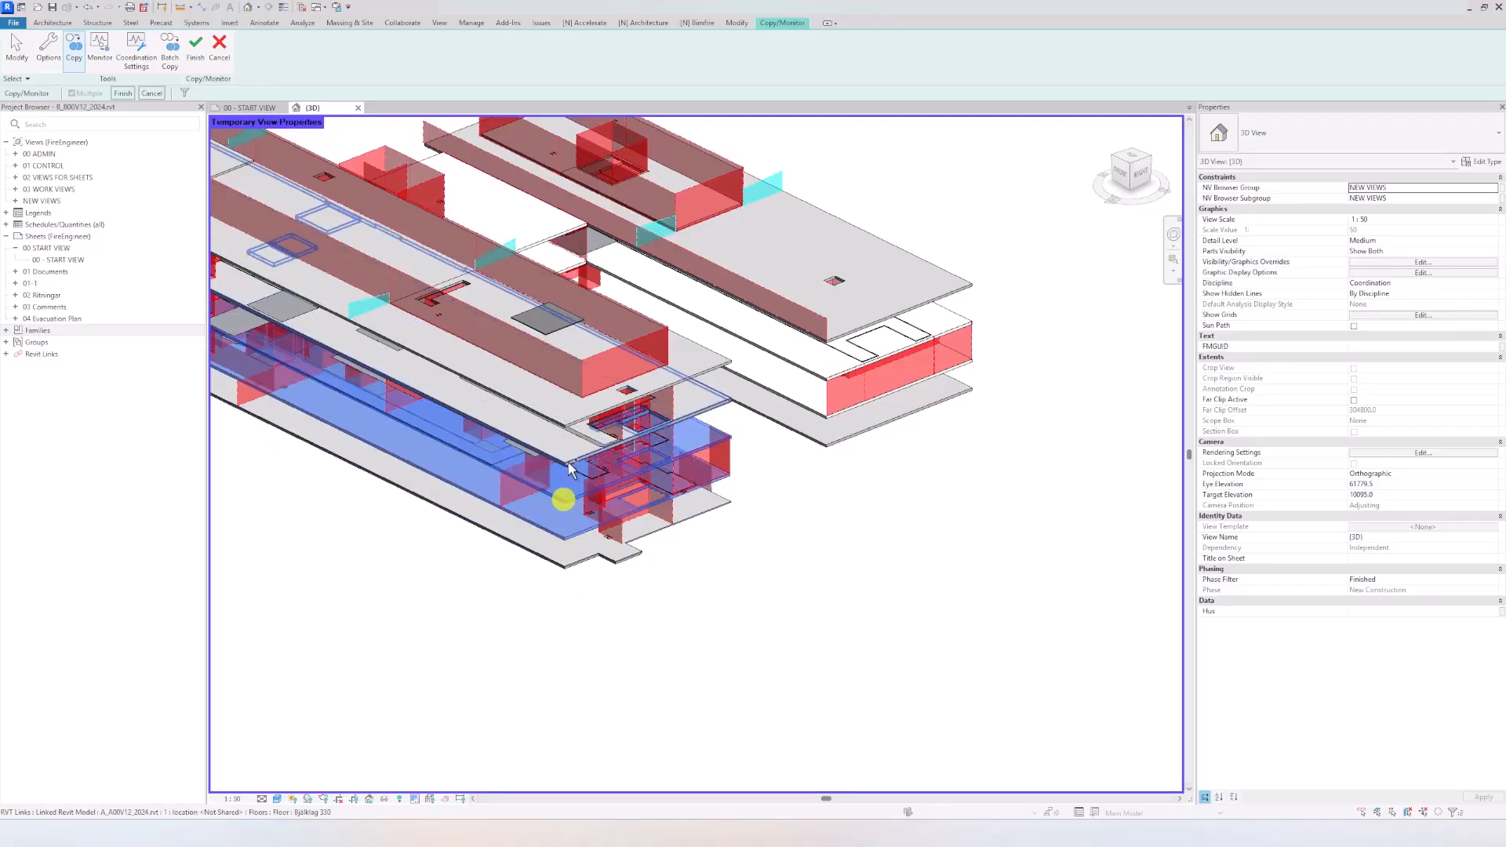
{"action": "left_click", "coordinate": [566, 462]}
{"action": "left_click", "coordinate": [567, 433]}
{"action": "left_click", "coordinate": [567, 424]}
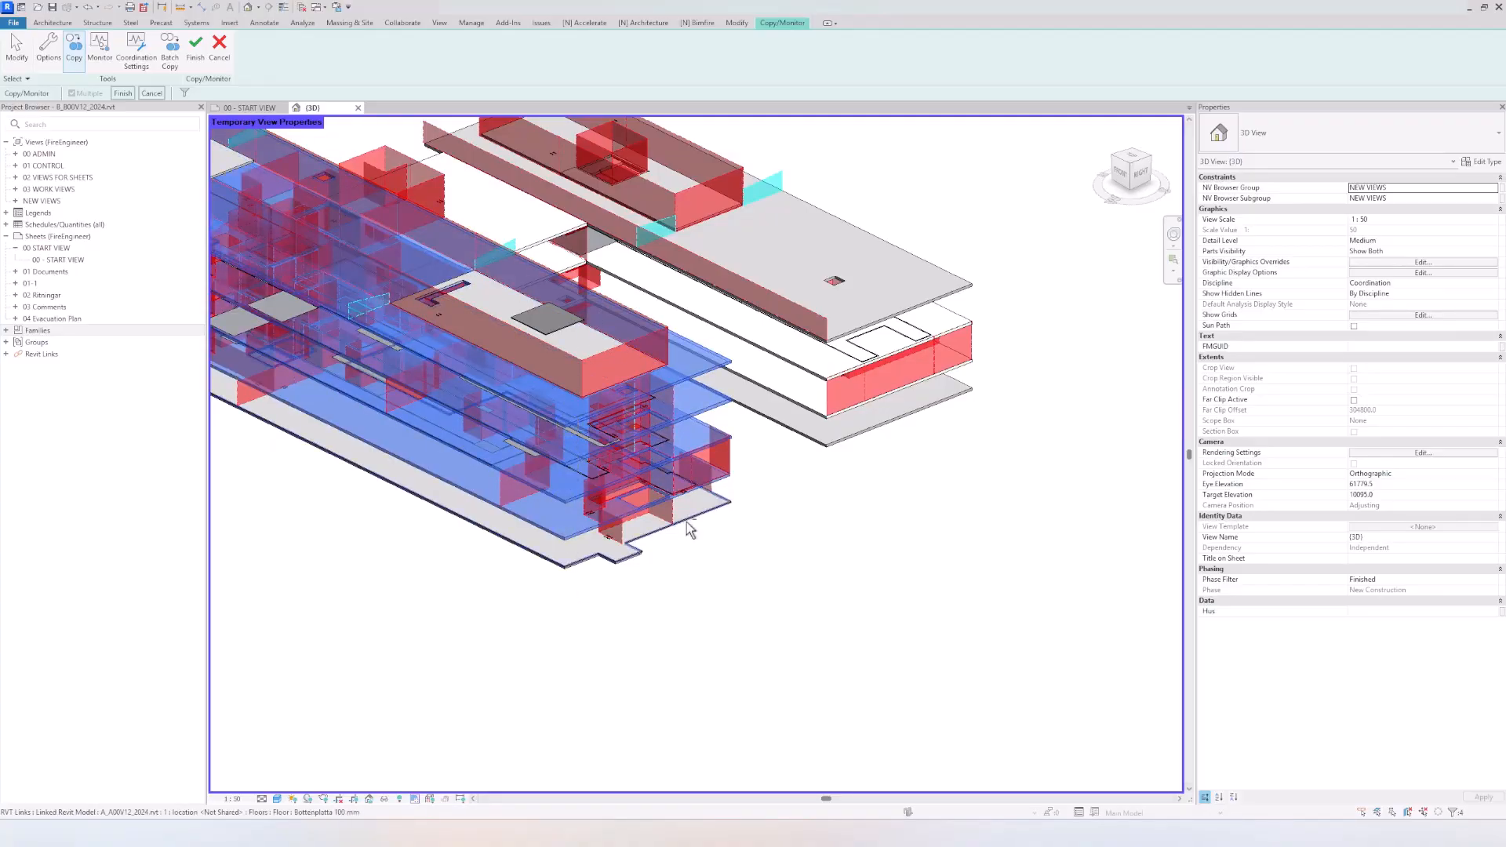
Step: Add the upper floor slabs of the rear wing to the copy selection, leaving out its bottom slab
{"action": "middle_click_drag", "start_coordinate": [689, 528], "coordinate": [699, 478], "text": "shift"}
{"action": "left_click", "coordinate": [718, 400]}
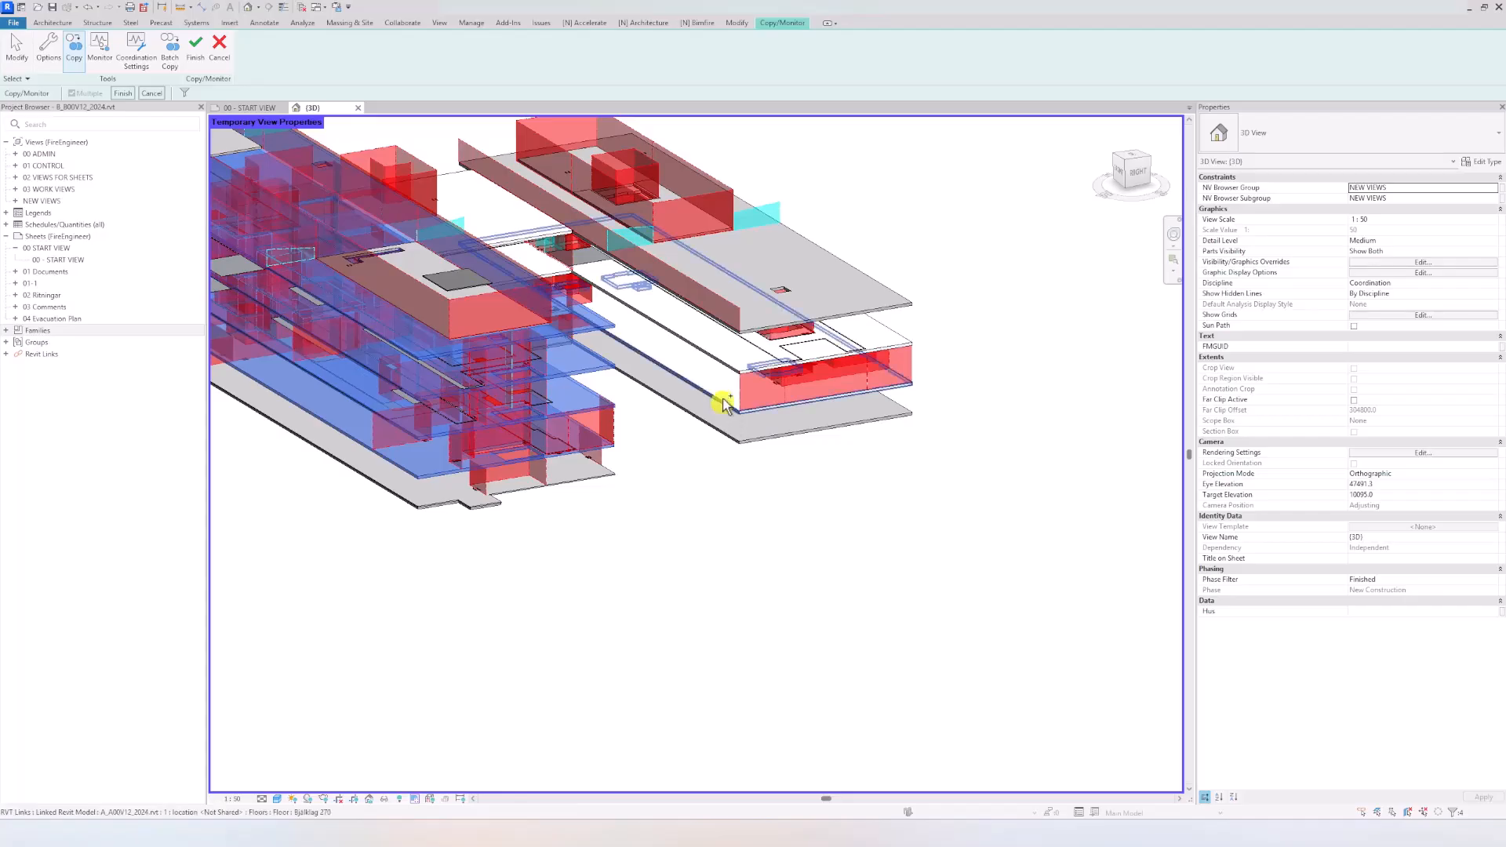
{"action": "left_click", "coordinate": [721, 357]}
{"action": "left_click", "coordinate": [909, 298]}
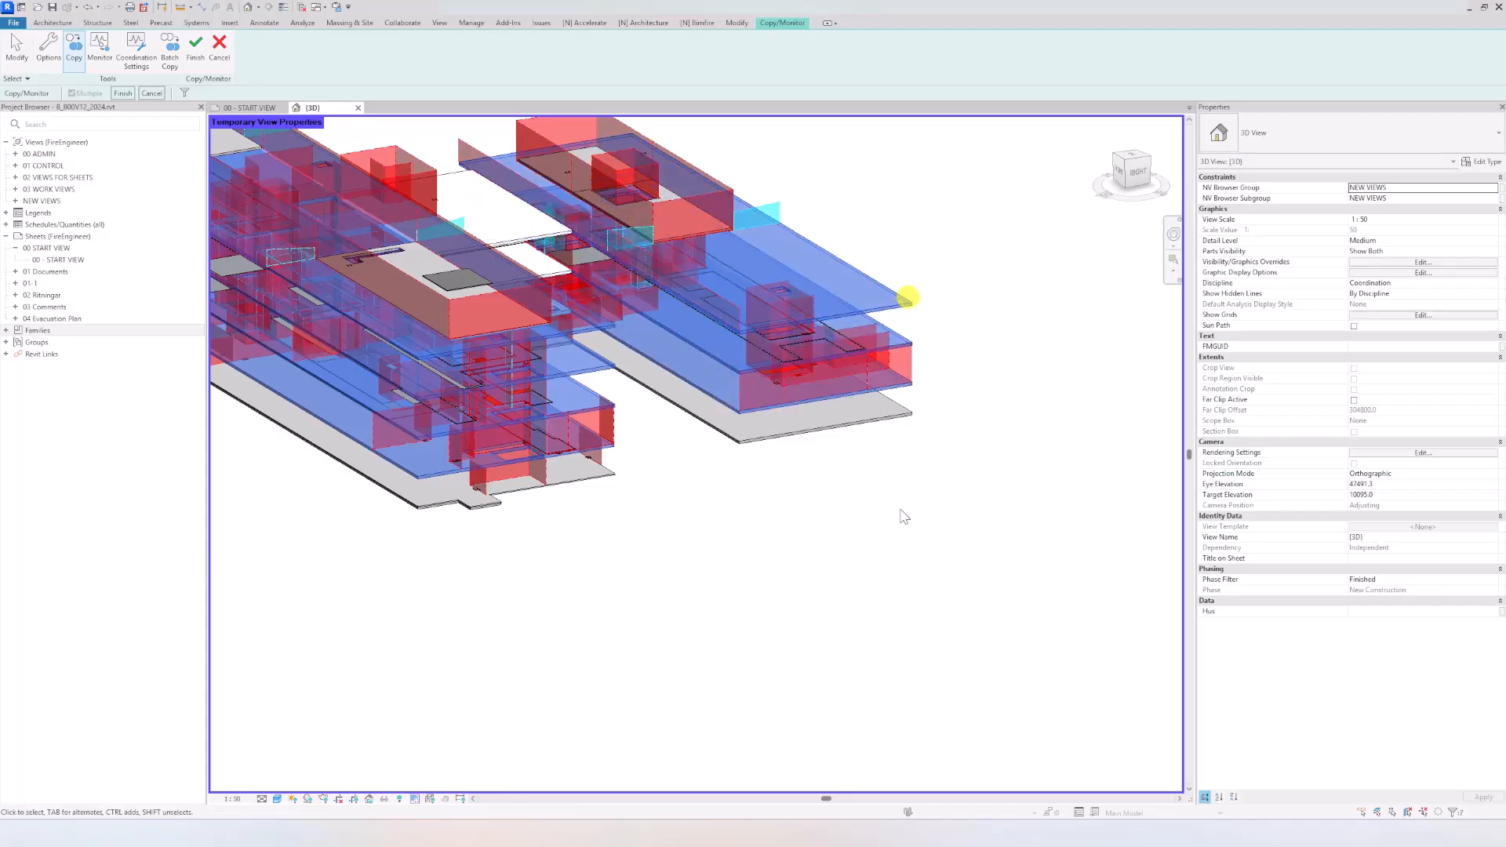
Step: Add the stacked floor slabs and the roof-level slab connecting the two wings to the copy selection
{"action": "middle_click_drag", "start_coordinate": [901, 514], "coordinate": [481, 359], "text": "shift"}
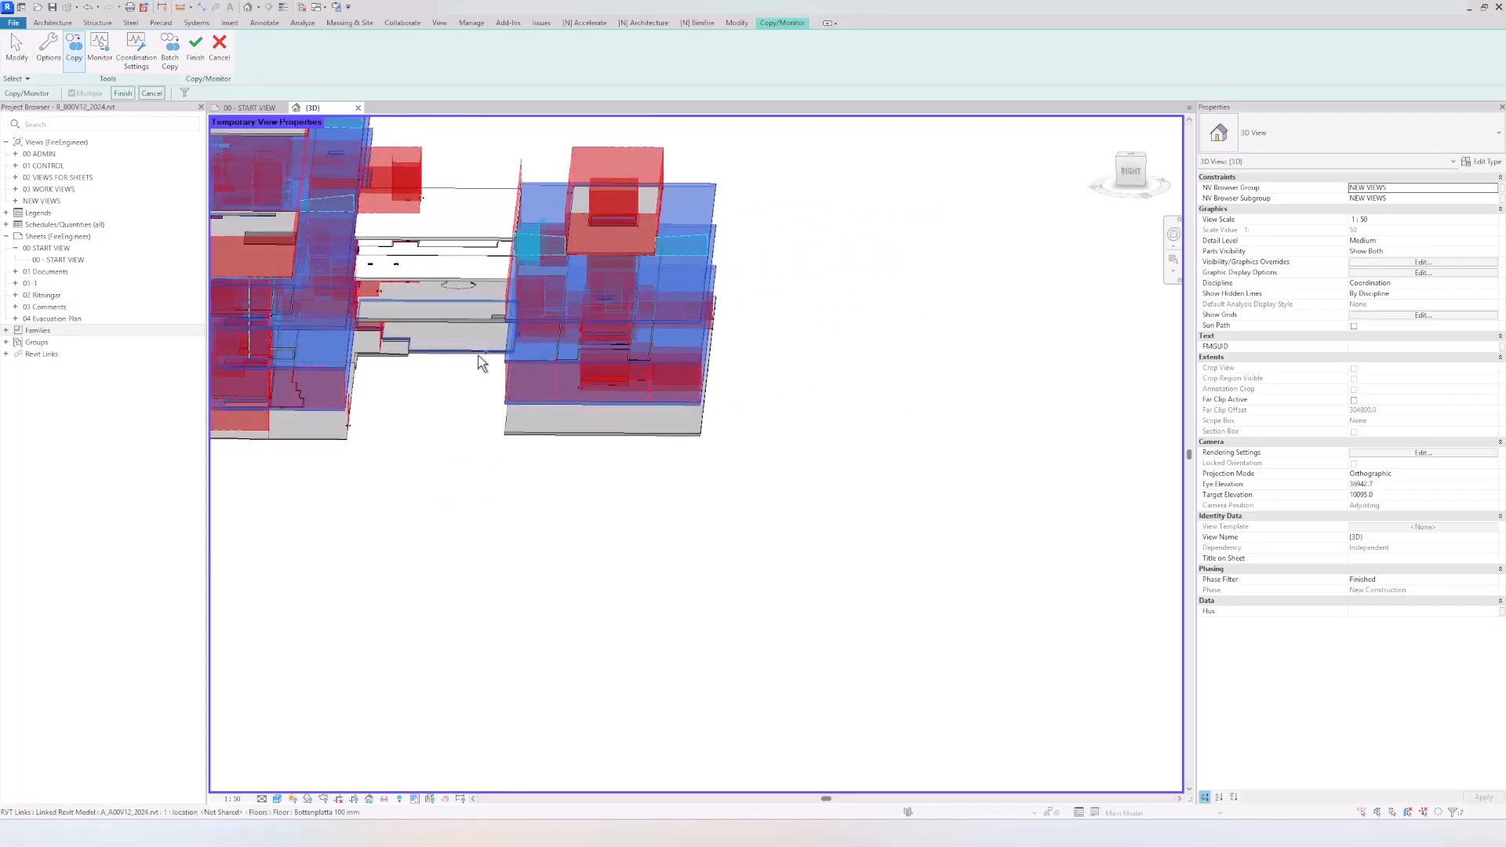
{"action": "left_click", "coordinate": [474, 353]}
{"action": "left_click", "coordinate": [450, 322]}
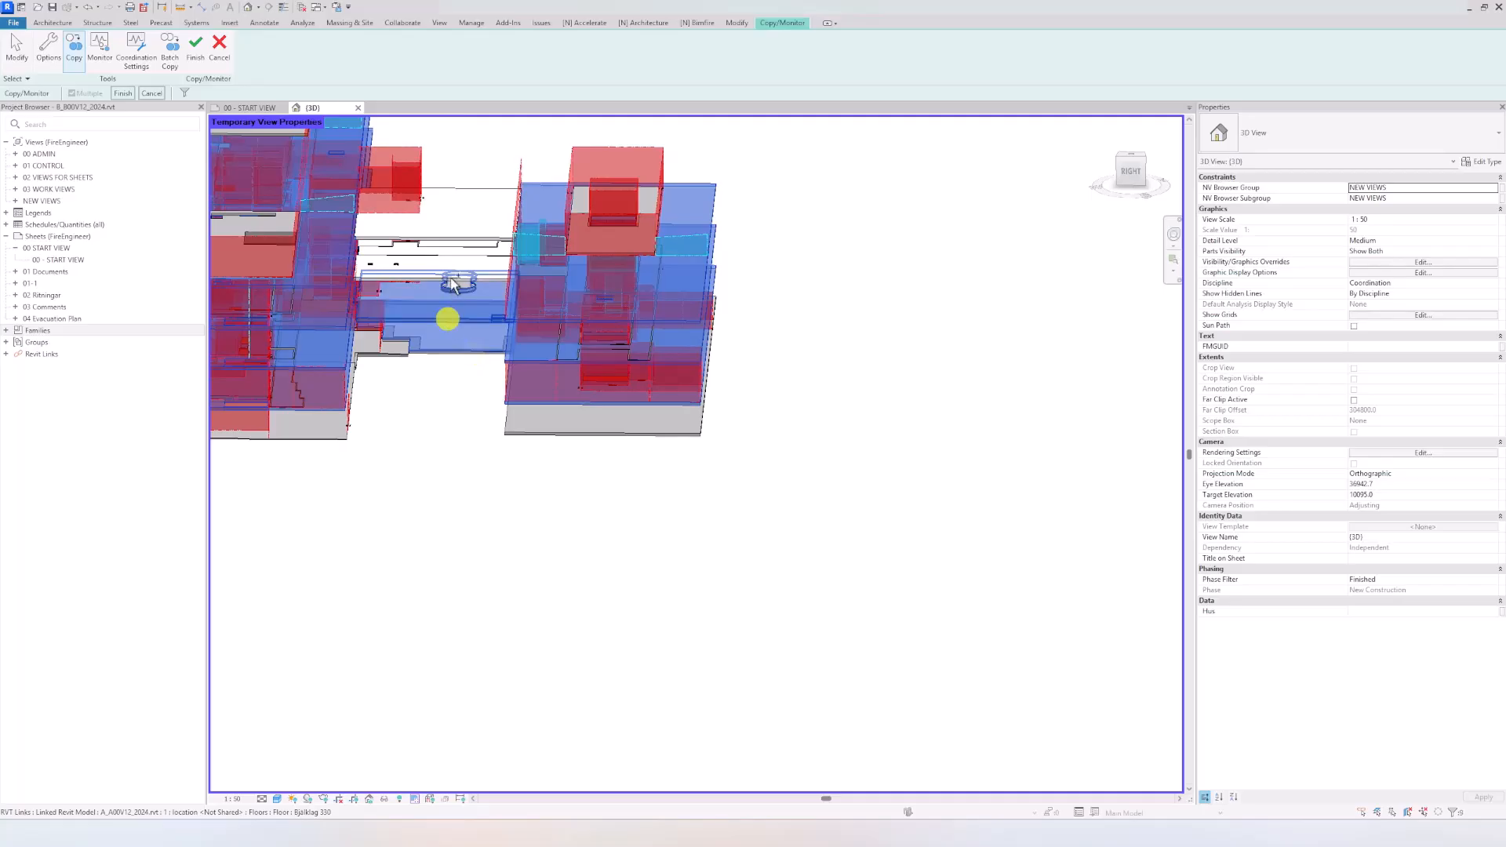
{"action": "left_click", "coordinate": [449, 282]}
{"action": "left_click", "coordinate": [445, 271]}
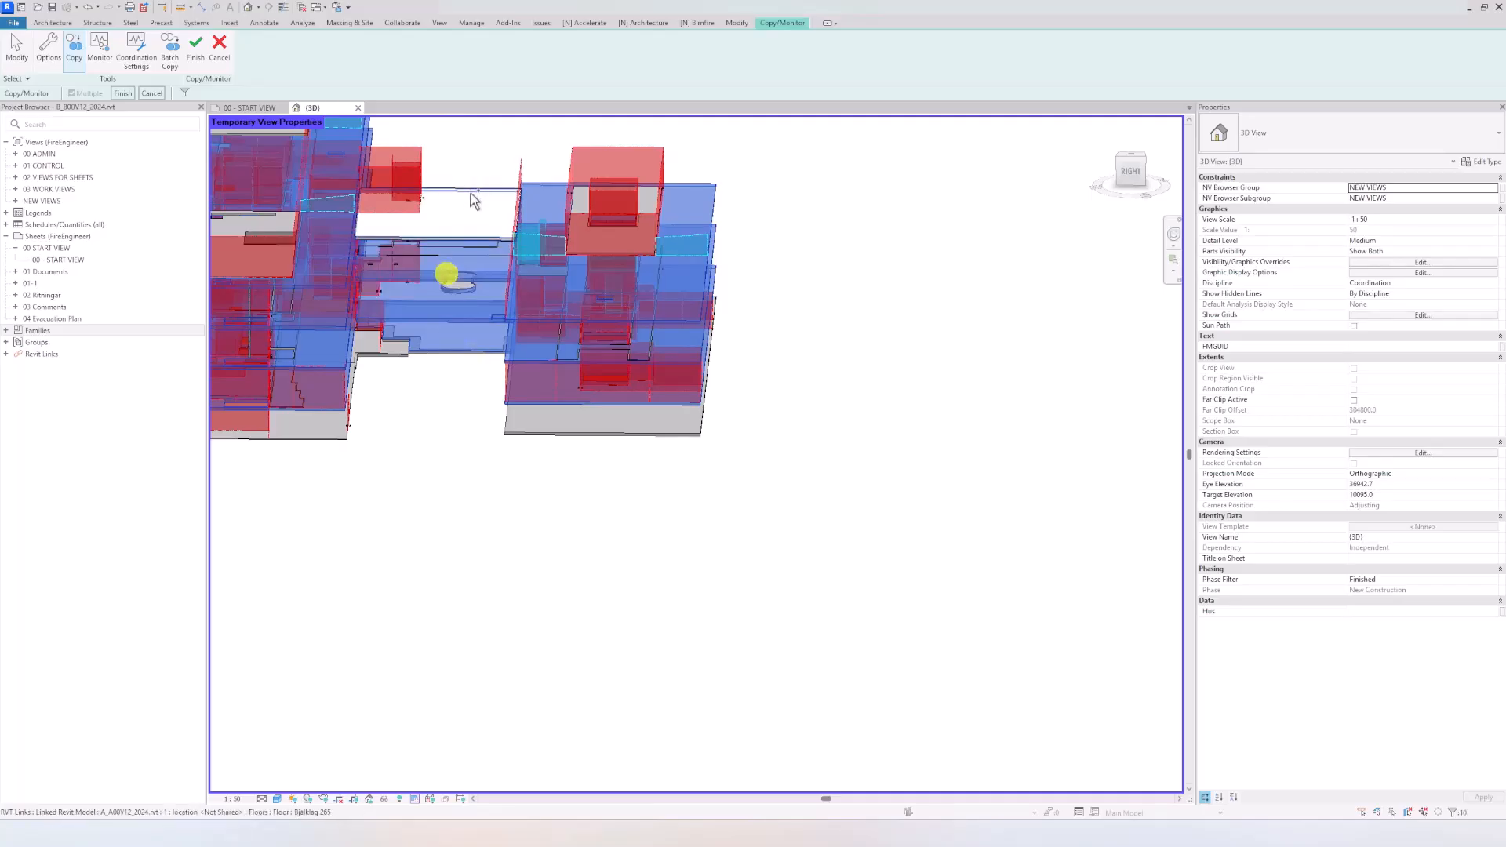
{"action": "left_click", "coordinate": [473, 188]}
Step: Add the remaining slabs to the copy selection, including the curved slab between the two wings and the low slab at the wing's end
{"action": "middle_click_drag", "start_coordinate": [861, 414], "coordinate": [251, 434], "text": "shift"}
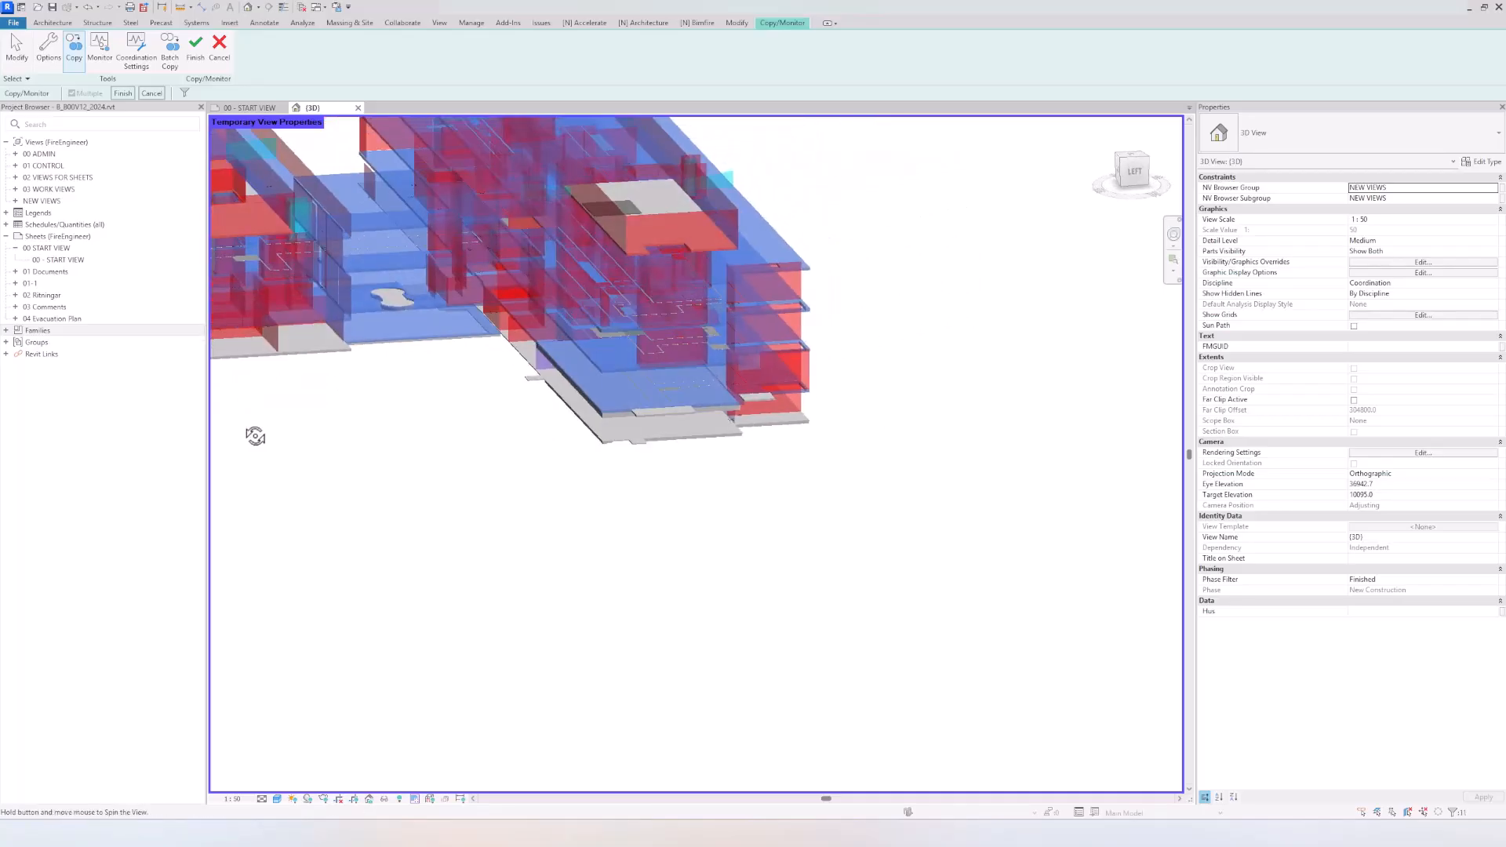
{"action": "scroll", "coordinate": [376, 308], "scroll_direction": "up", "scroll_amount": 5}
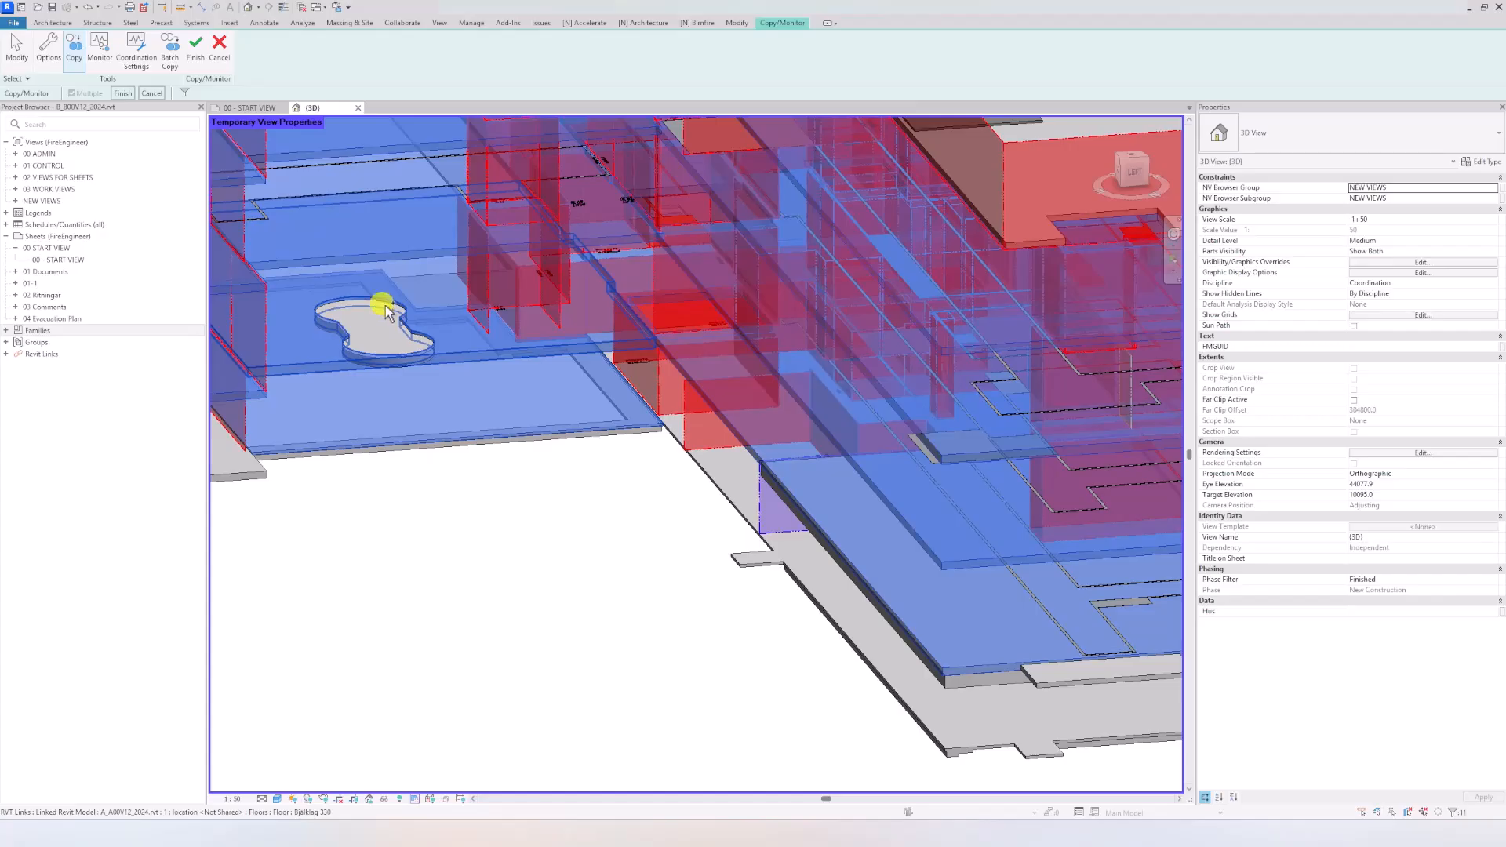
{"action": "scroll", "coordinate": [424, 408], "scroll_direction": "down", "scroll_amount": 4}
{"action": "scroll", "coordinate": [454, 386], "scroll_direction": "up", "scroll_amount": 4}
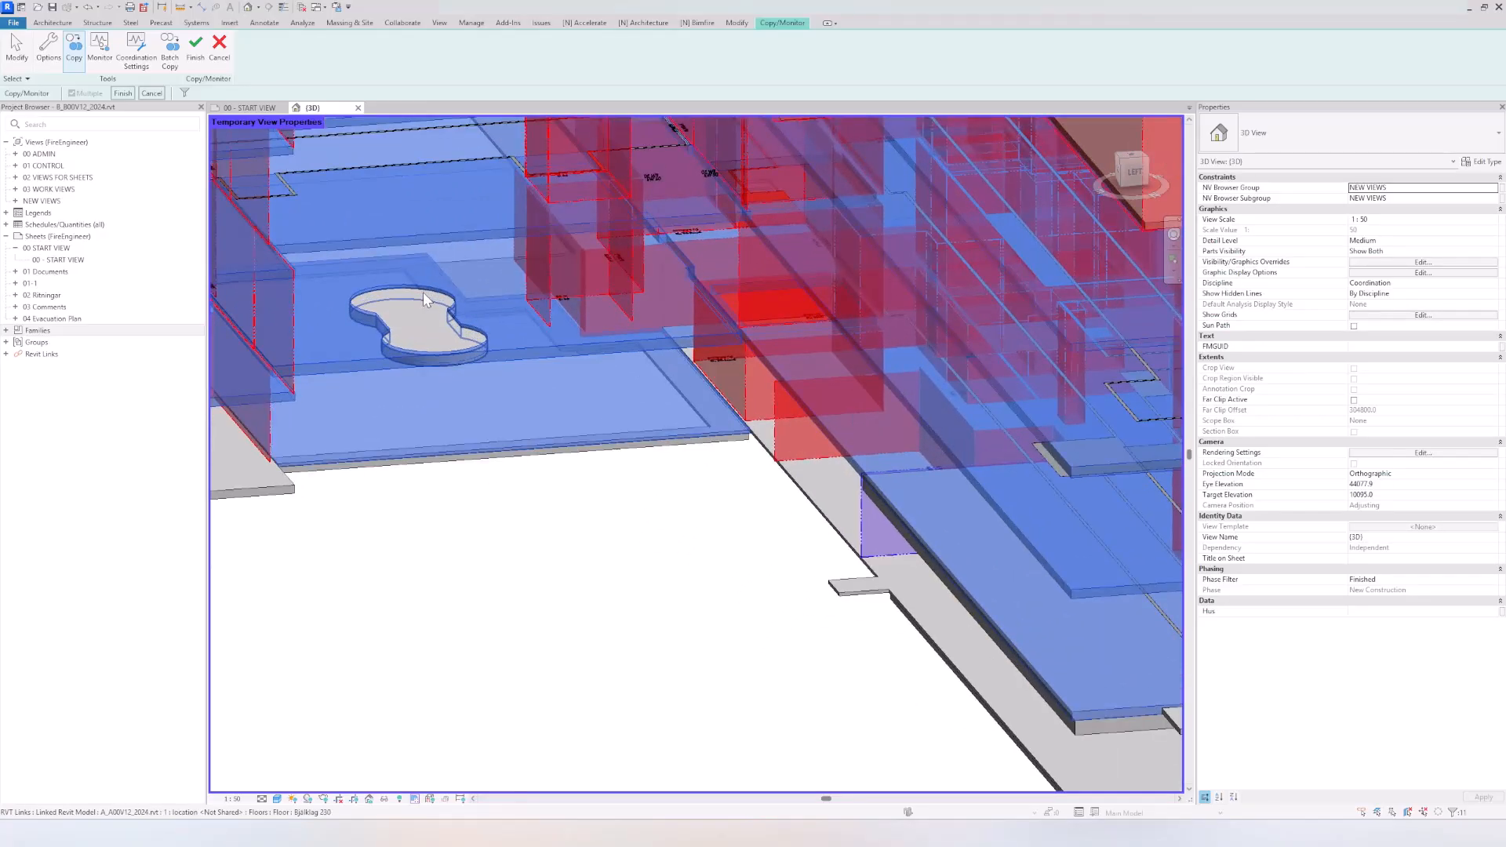
{"action": "middle_click_drag", "start_coordinate": [423, 294], "coordinate": [498, 495], "text": "shift"}
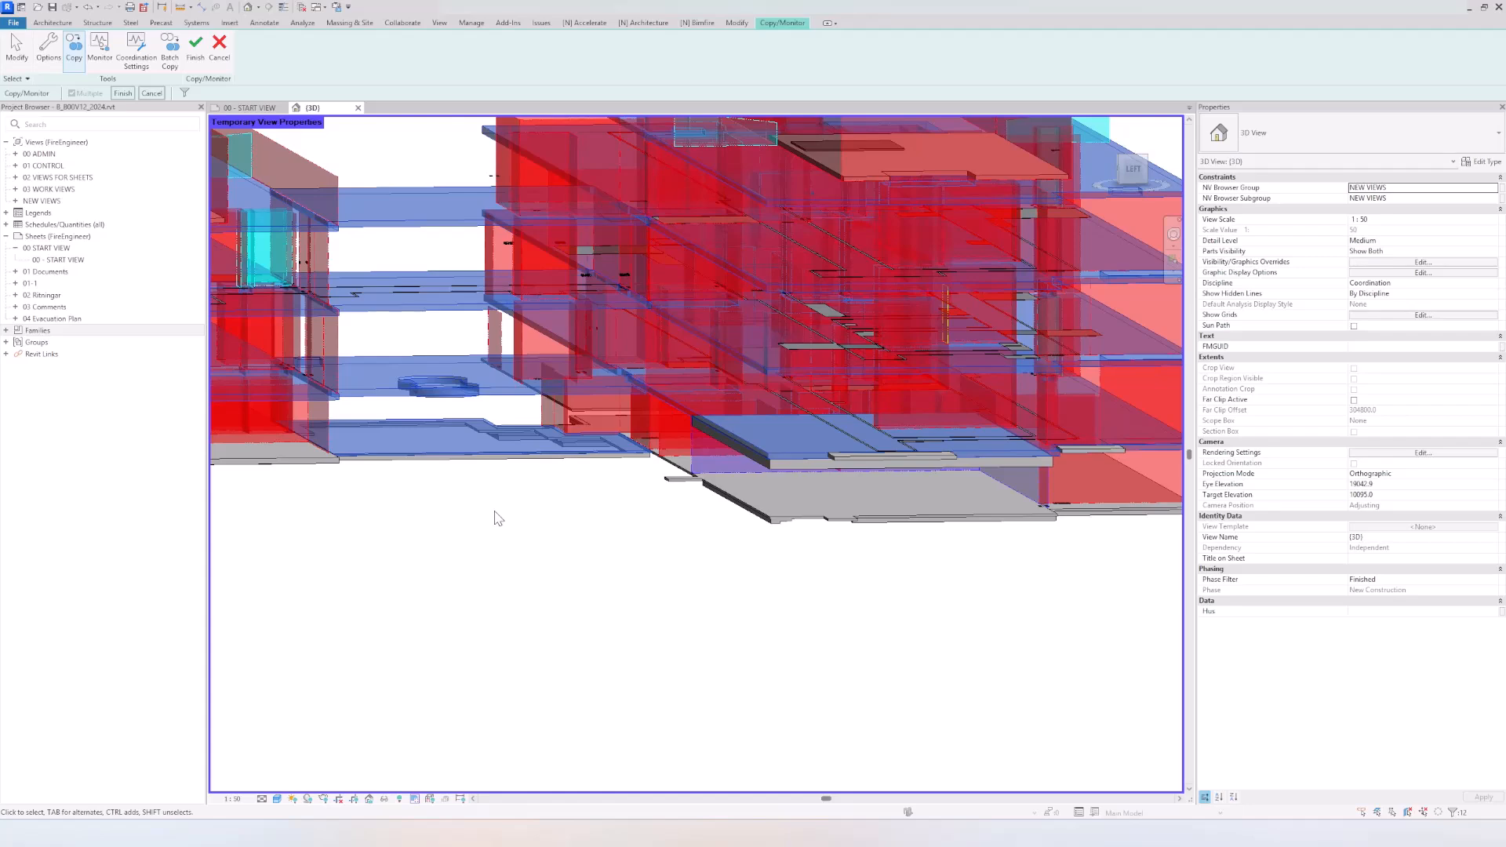
{"action": "scroll", "coordinate": [863, 488], "scroll_direction": "up", "scroll_amount": 2}
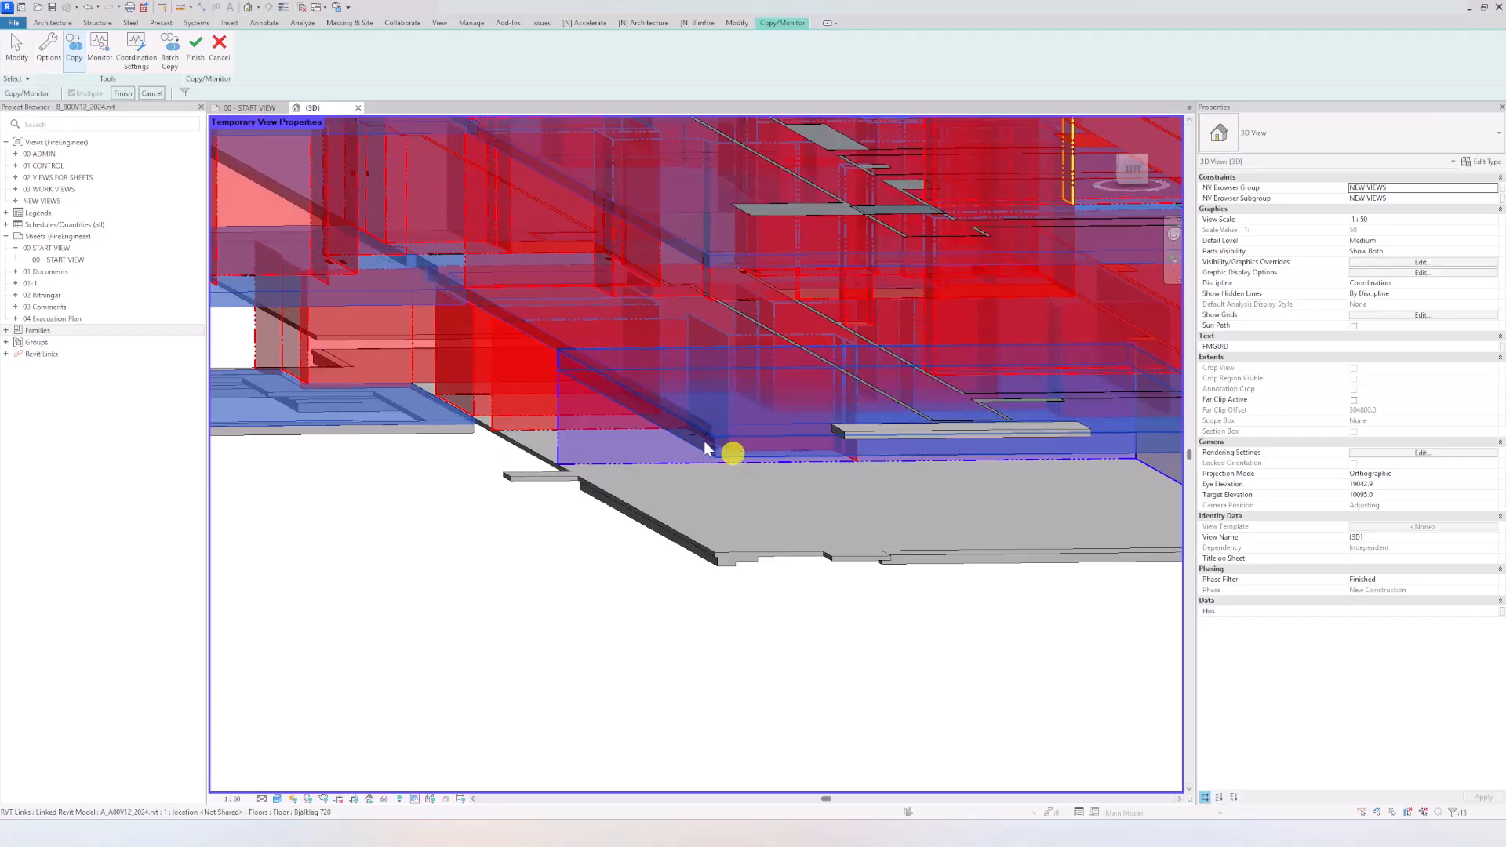
{"action": "middle_click_drag", "start_coordinate": [709, 430], "coordinate": [759, 609], "text": "shift"}
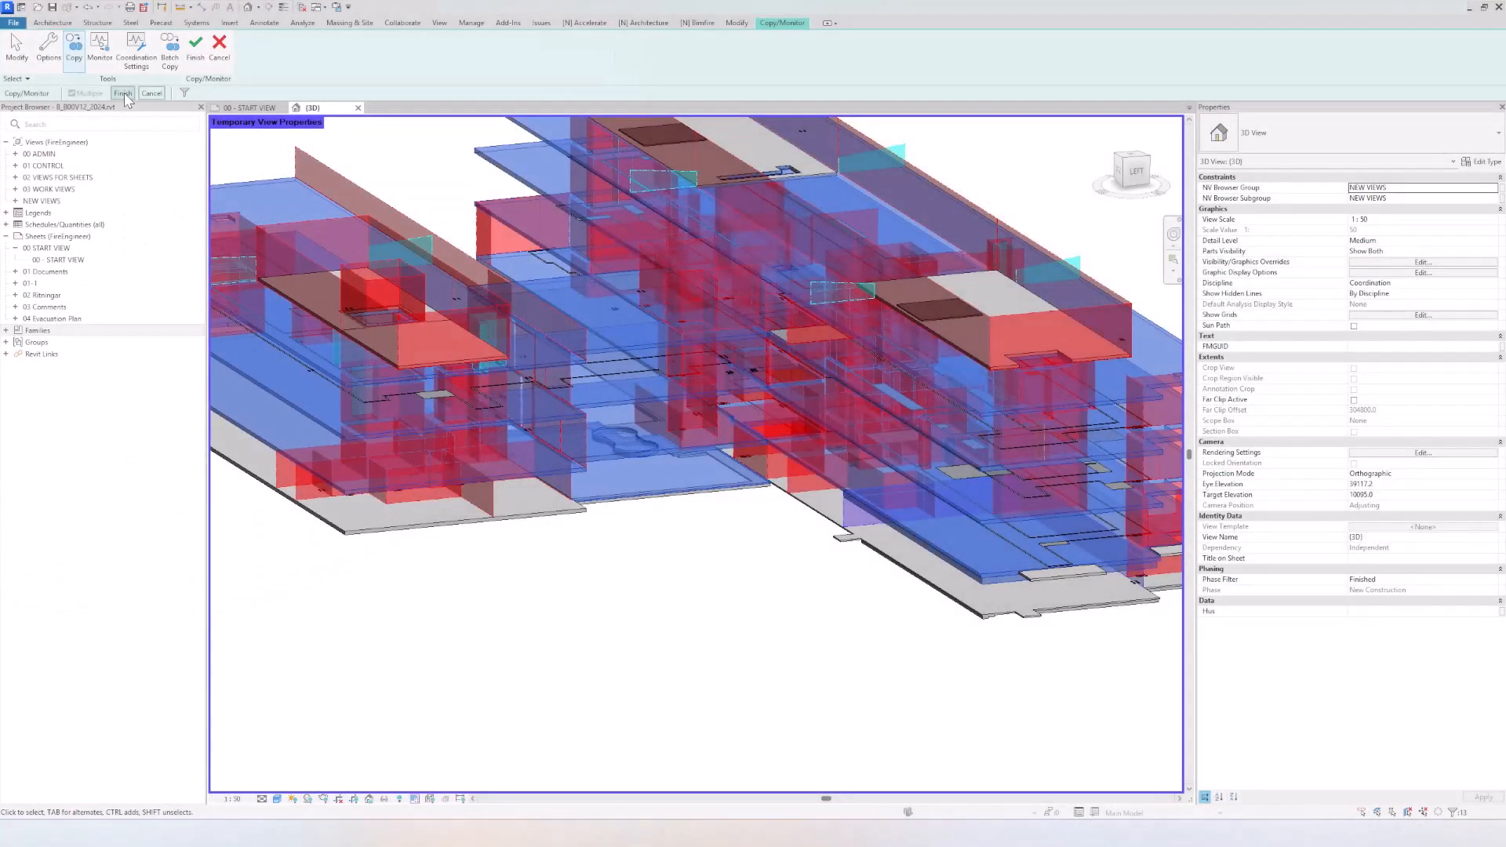
Step: Complete the multiple selection to copy the chosen floor slabs, clear the selection and finish Copy/Monitor
{"action": "left_click", "coordinate": [124, 93]}
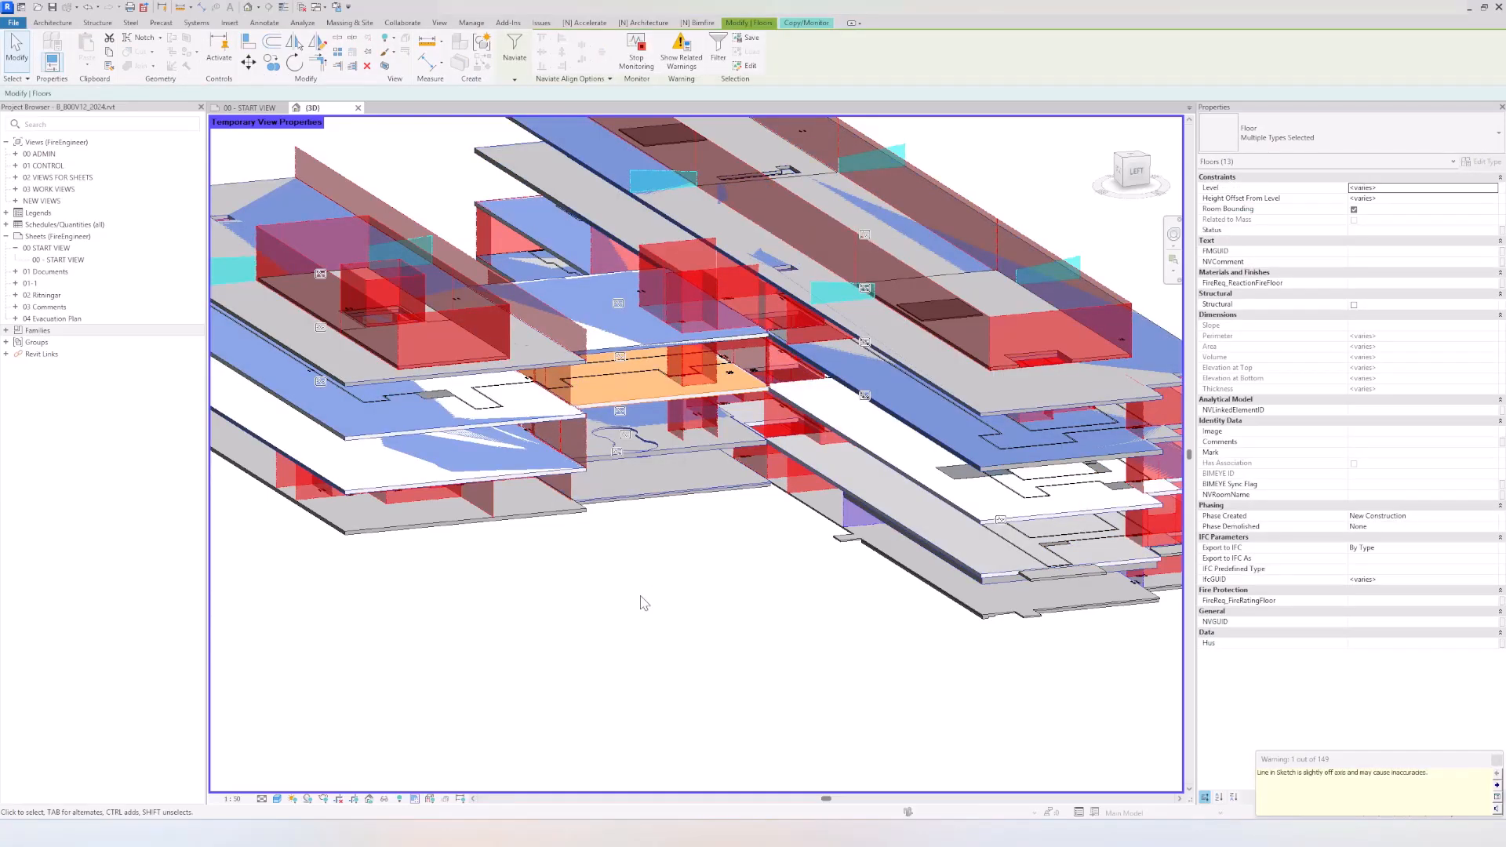
{"action": "left_click", "coordinate": [753, 632]}
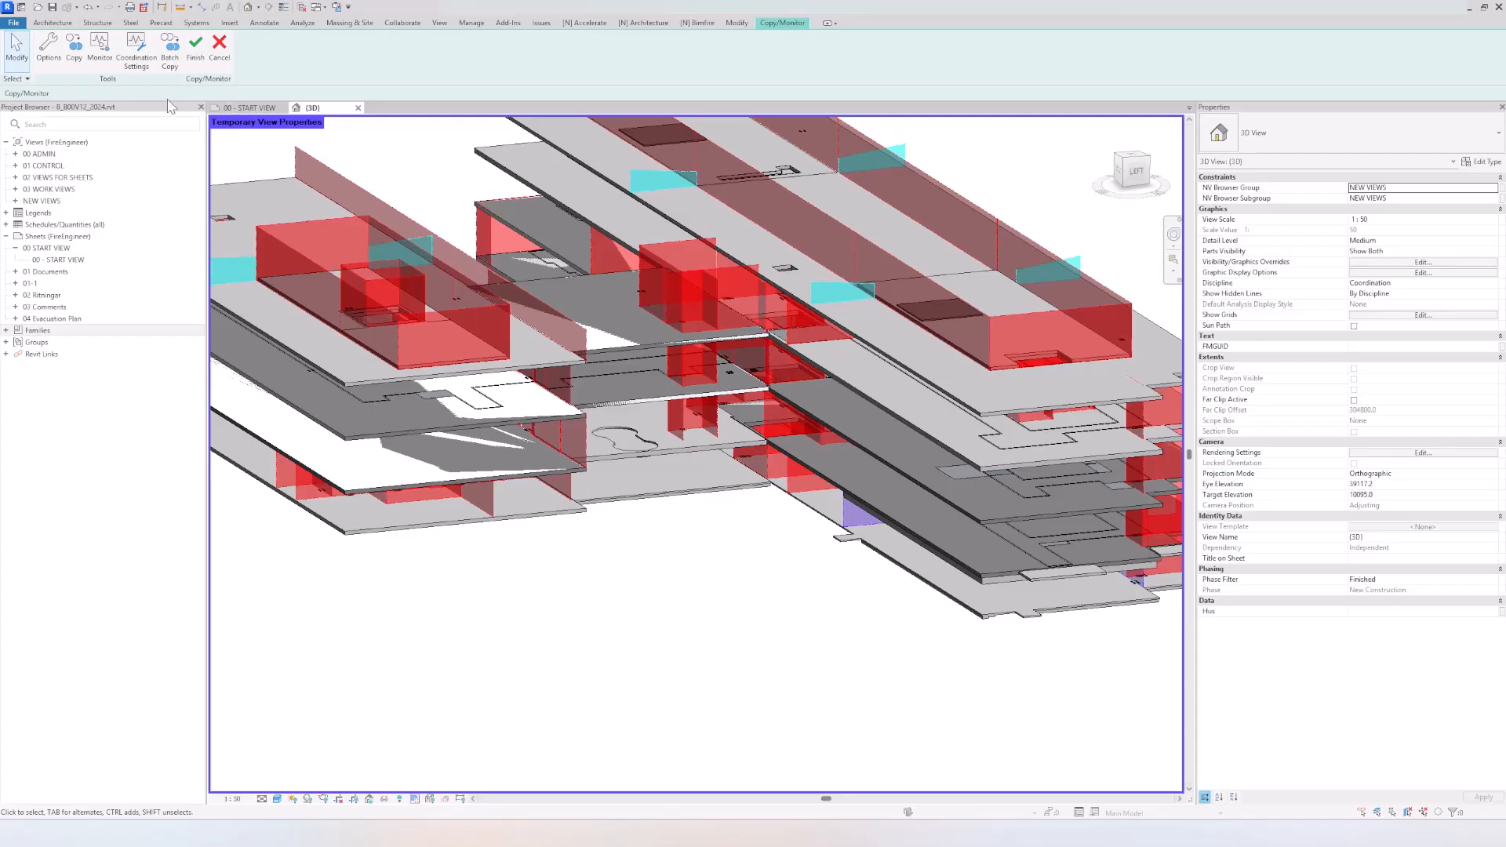
{"action": "left_click", "coordinate": [196, 49]}
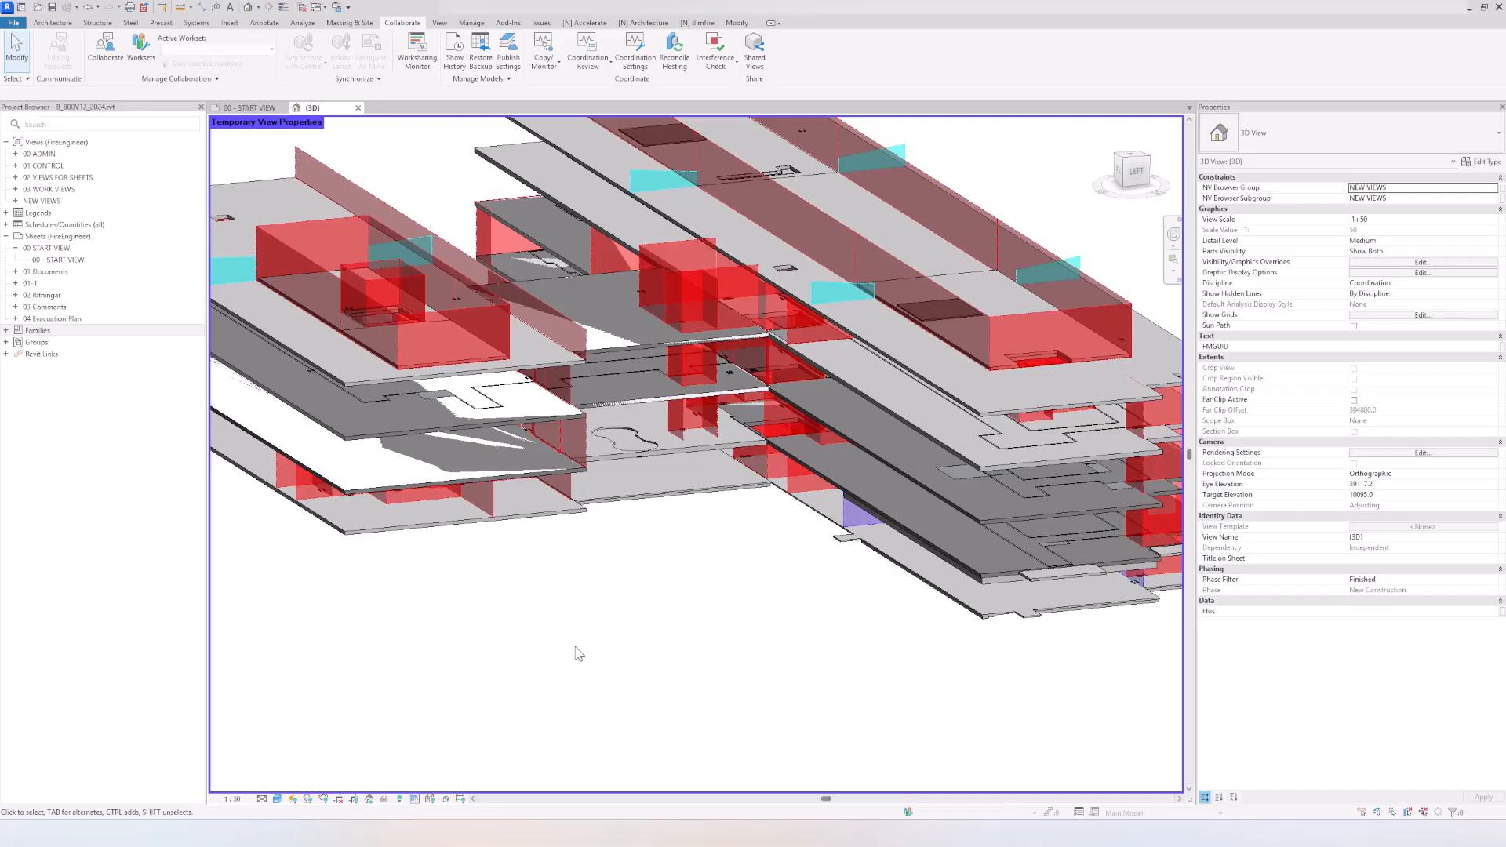
Step: Select the copied floor slabs on levels 02 and 03 one at a time to check their properties
{"action": "middle_click_drag", "start_coordinate": [627, 593], "coordinate": [777, 579]}
{"action": "left_click", "coordinate": [509, 474]}
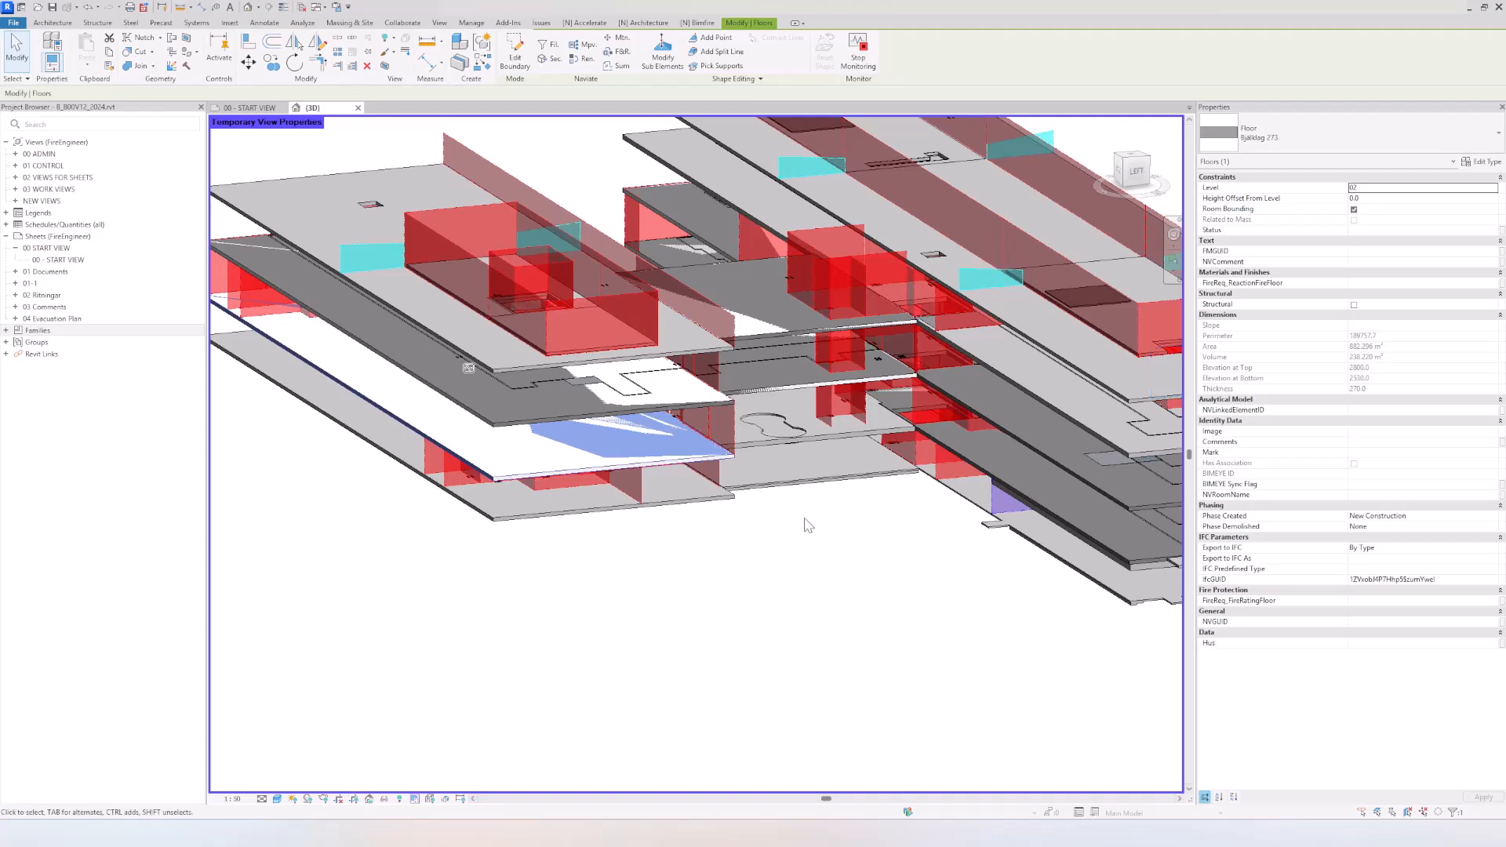
{"action": "left_click", "coordinate": [568, 418]}
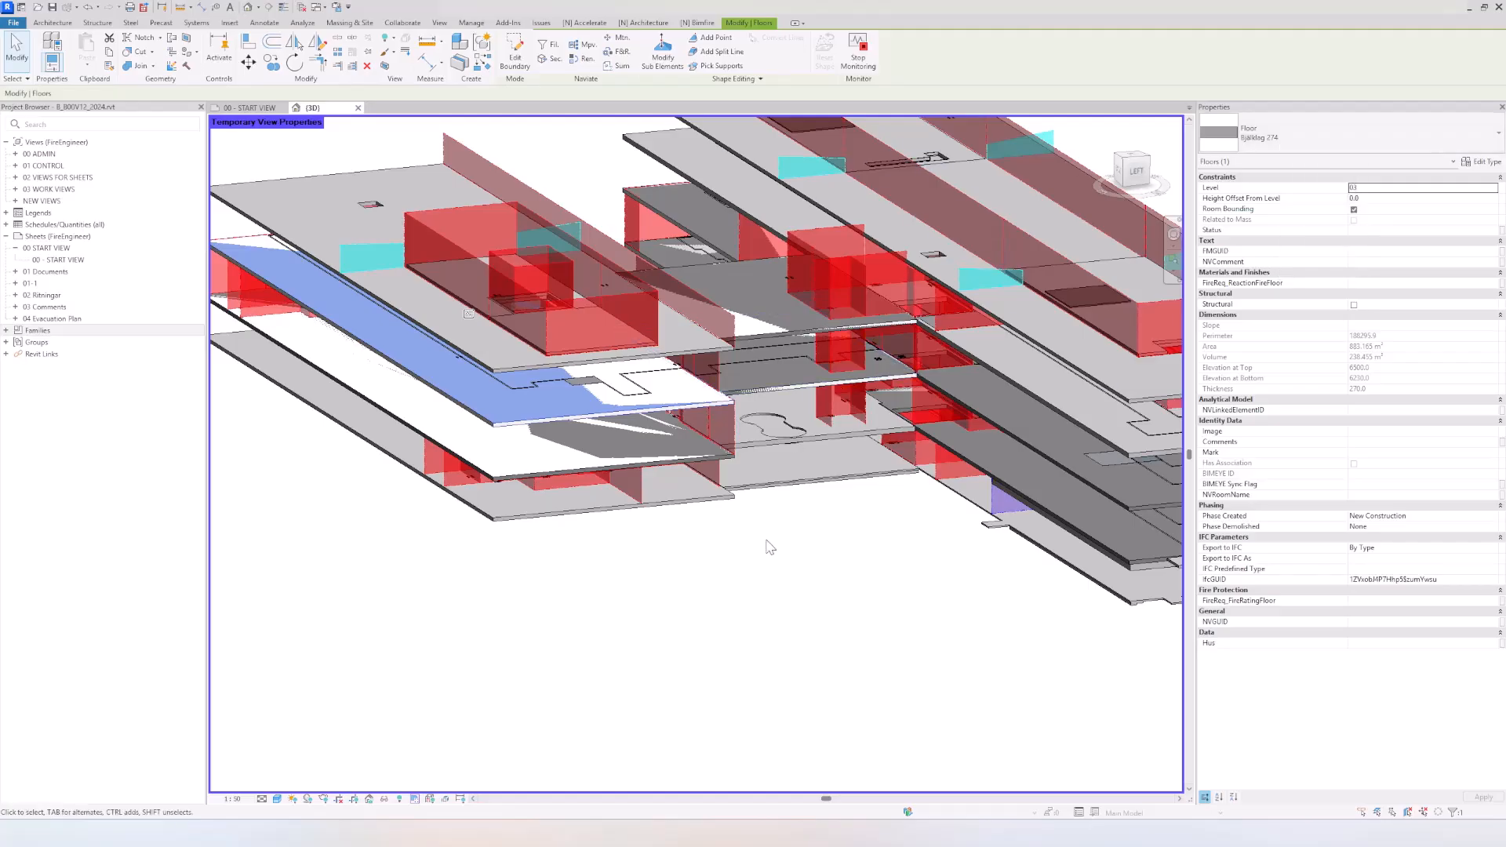
{"action": "left_click", "coordinate": [756, 579]}
{"action": "middle_click_drag", "start_coordinate": [757, 578], "coordinate": [722, 575]}
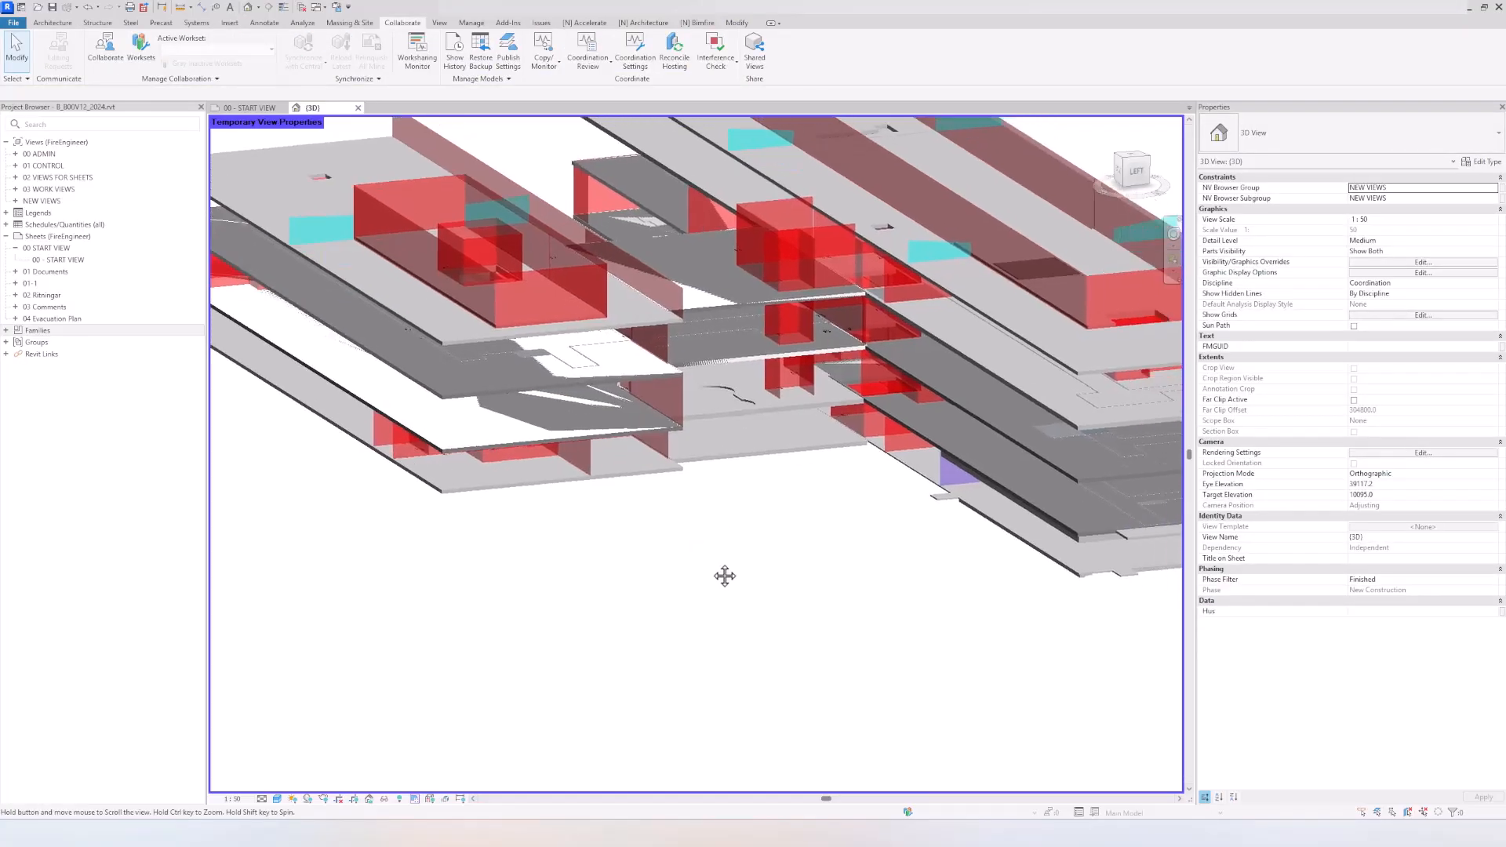
Step: For the level 02 slab's type Bjälklag 273, set the coarse scale fill to red with a solid fill pattern, and open its structure for editing
{"action": "left_click", "coordinate": [510, 441]}
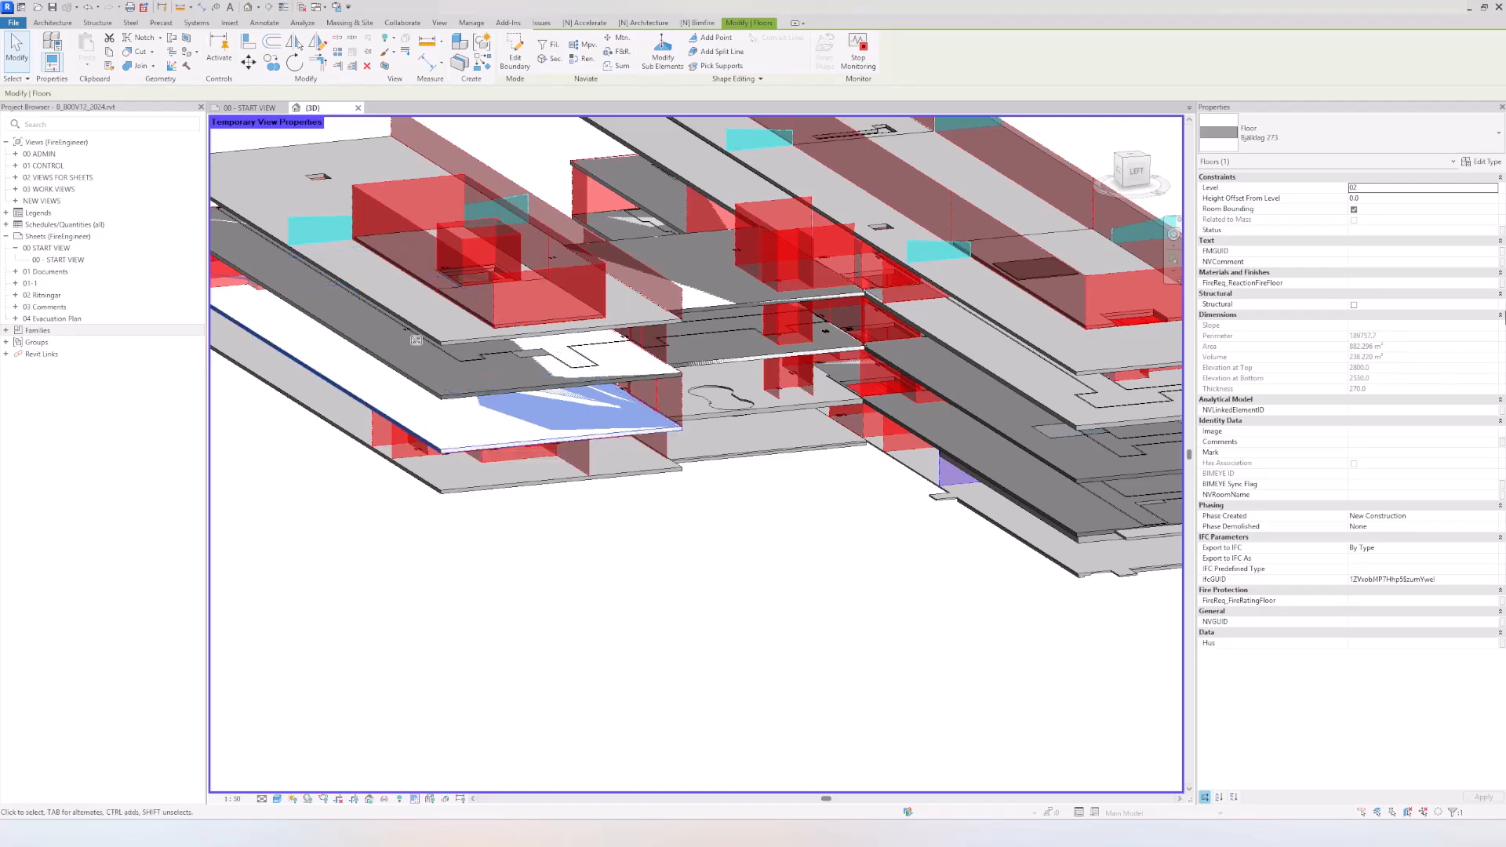
{"action": "left_click", "coordinate": [1481, 162]}
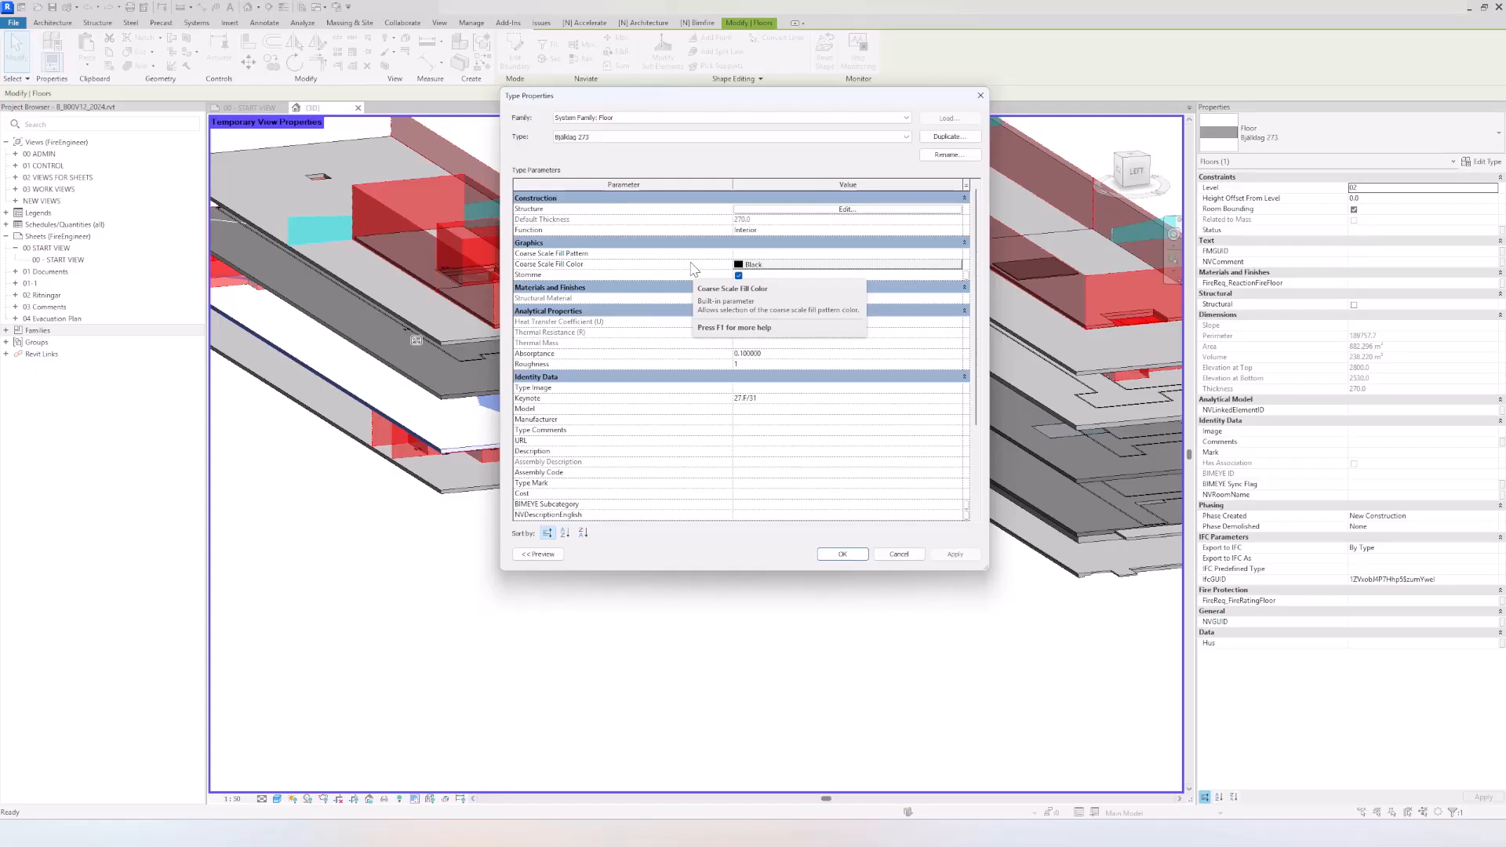
{"action": "left_click", "coordinate": [755, 265]}
{"action": "left_click", "coordinate": [637, 343]}
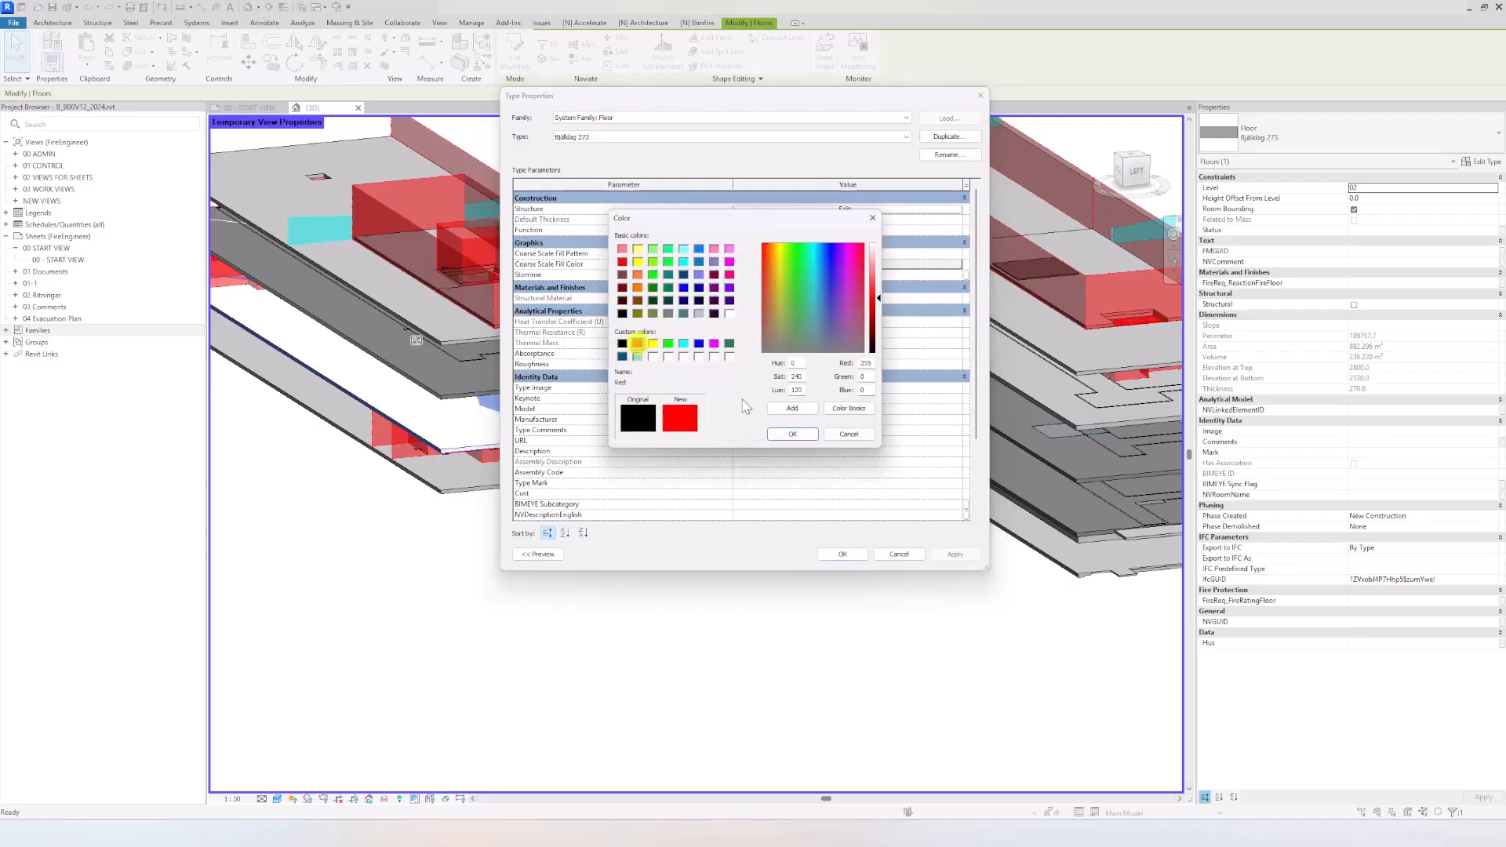
{"action": "left_click", "coordinate": [792, 433]}
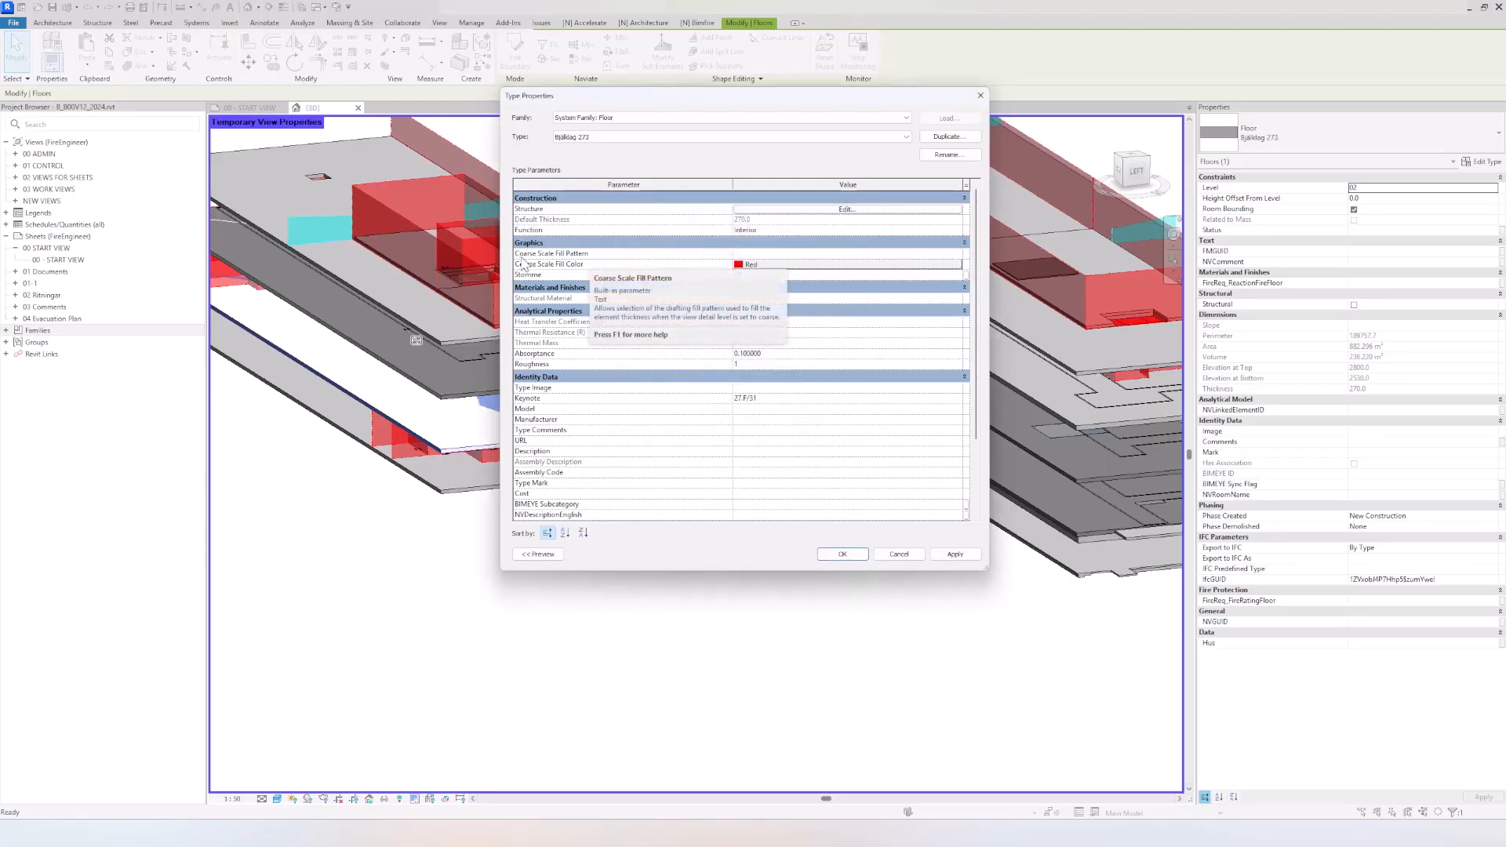
{"action": "left_click", "coordinate": [957, 254]}
{"action": "left_click", "coordinate": [637, 223]}
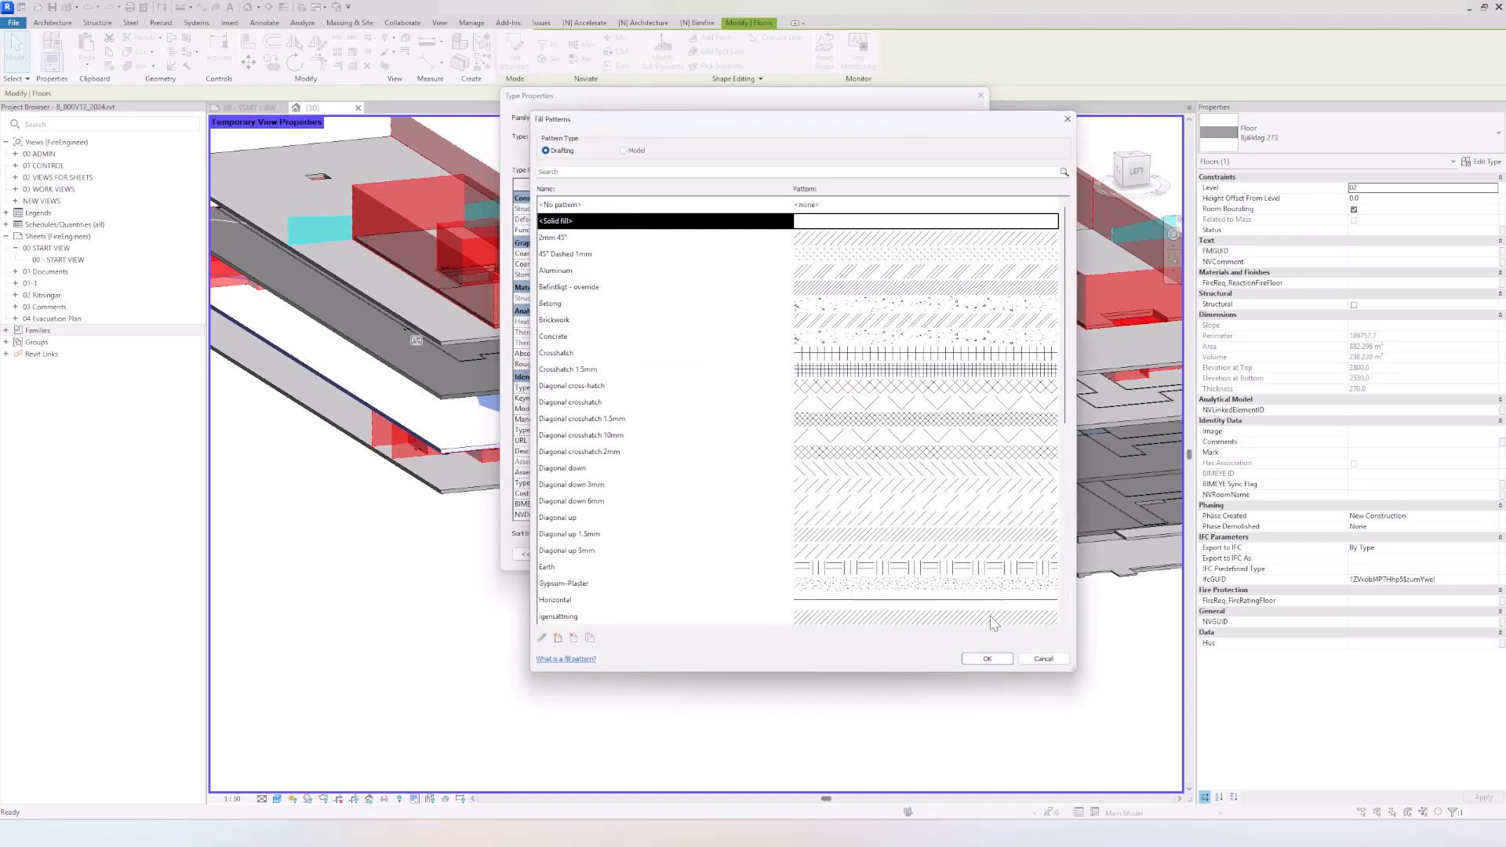
{"action": "left_click", "coordinate": [987, 659]}
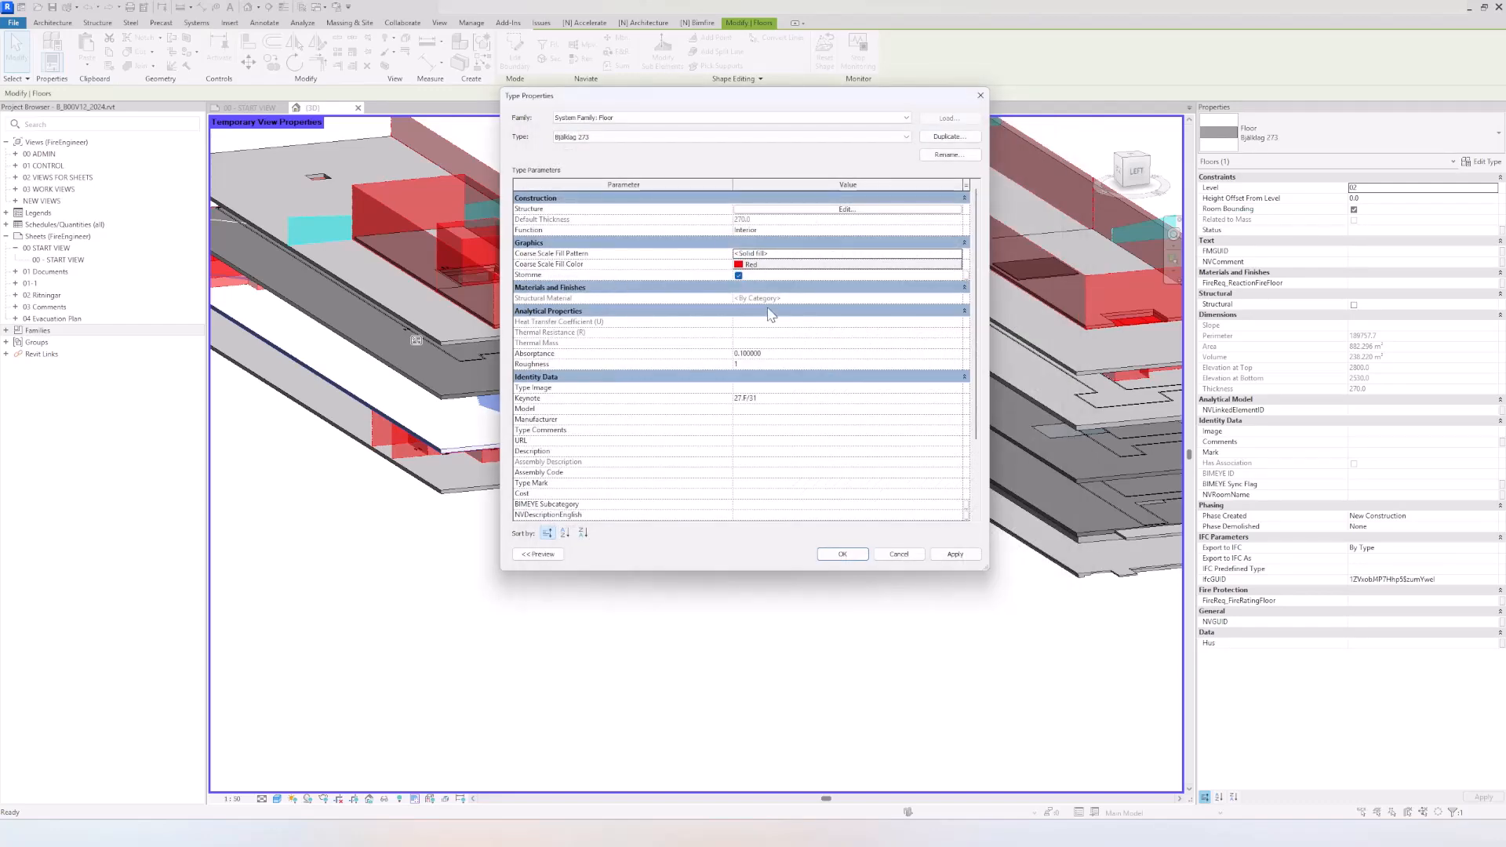
{"action": "left_click", "coordinate": [825, 210]}
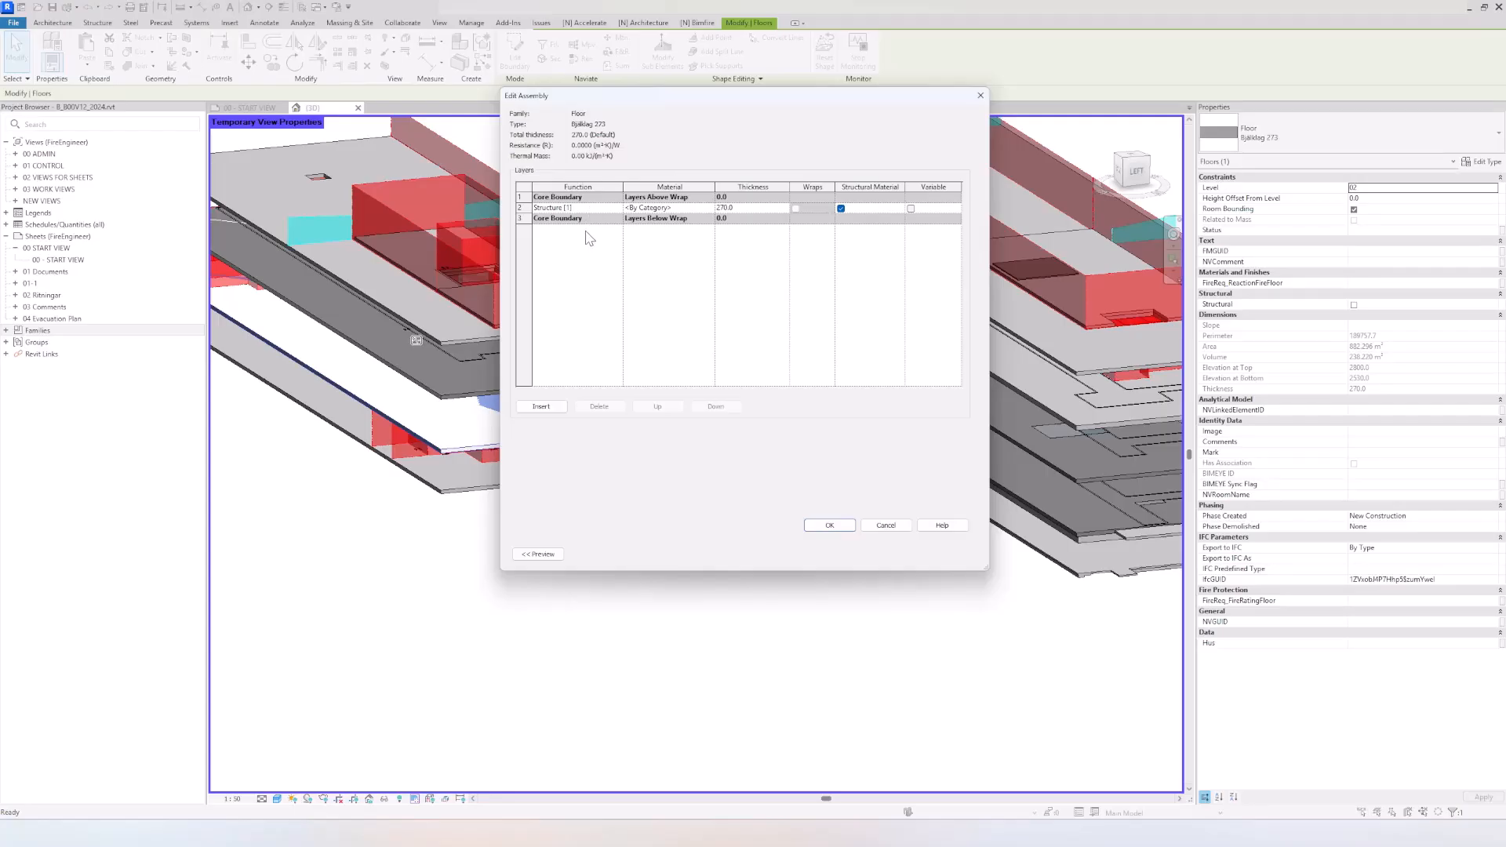
{"action": "left_click", "coordinate": [523, 206]}
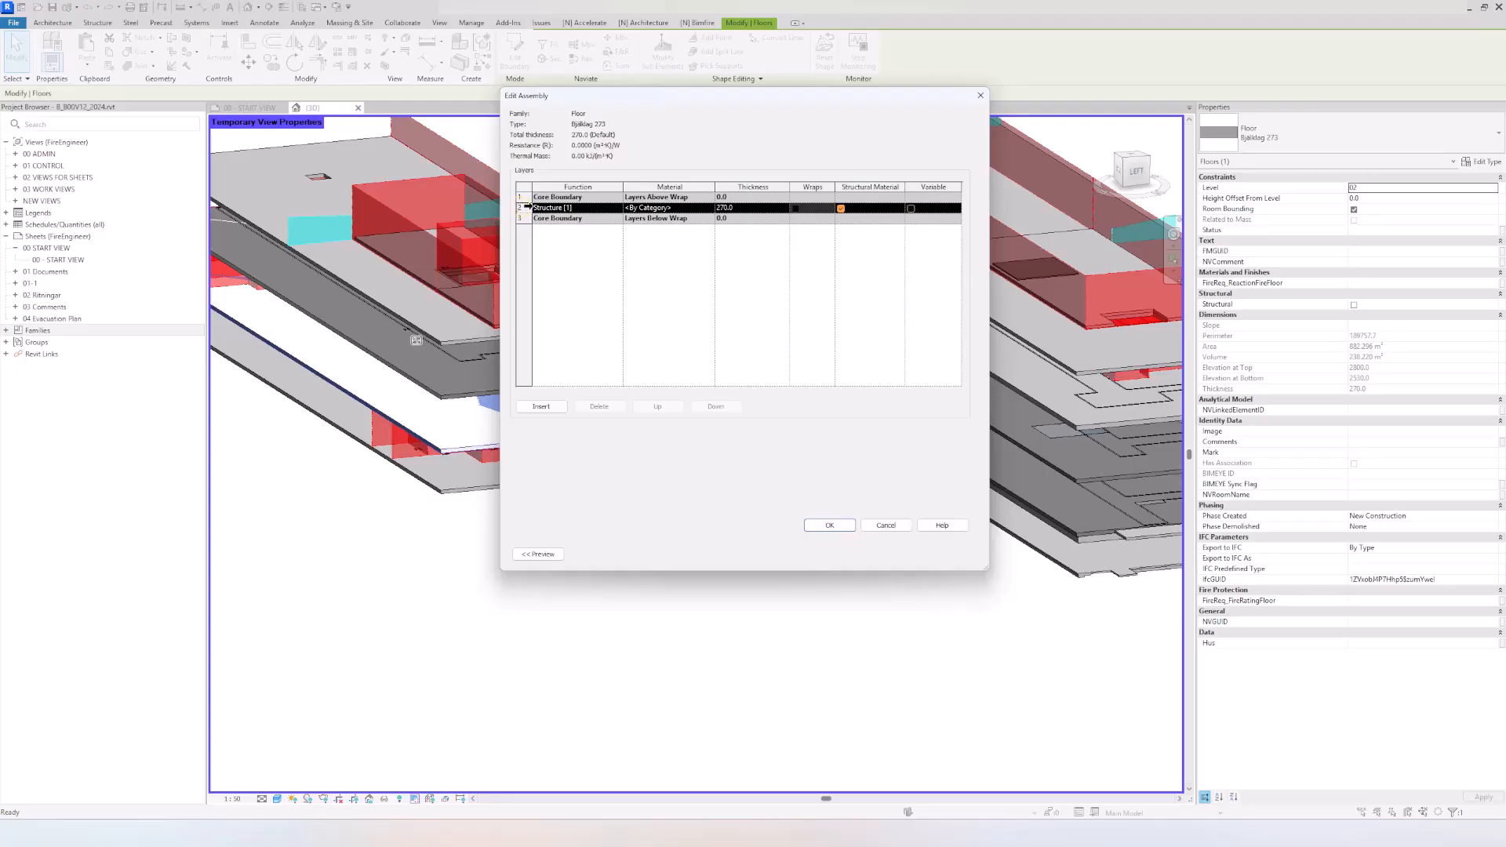
{"action": "left_click", "coordinate": [541, 406]}
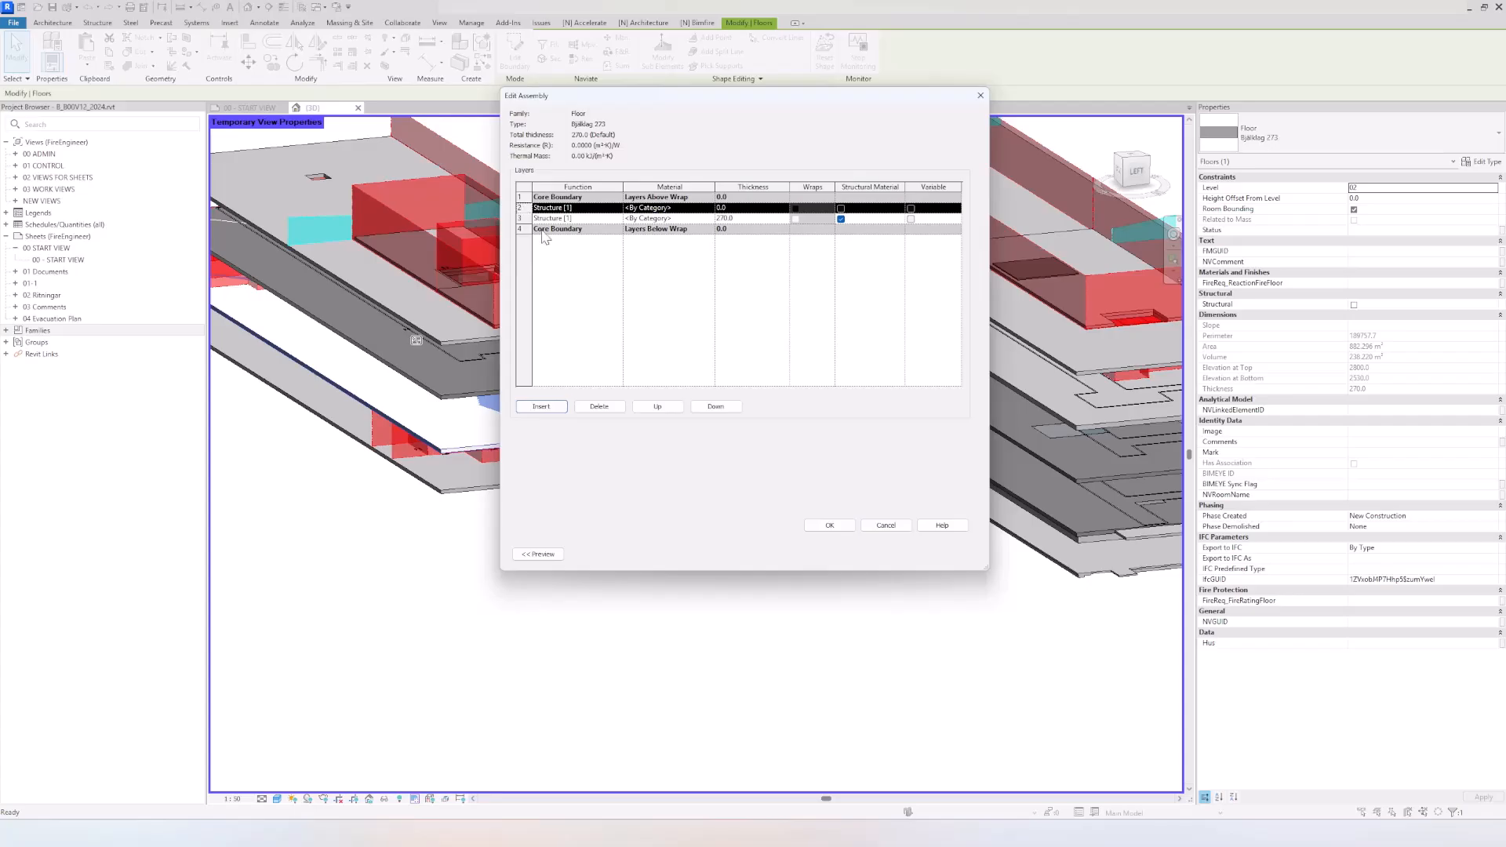
{"action": "left_click", "coordinate": [607, 410]}
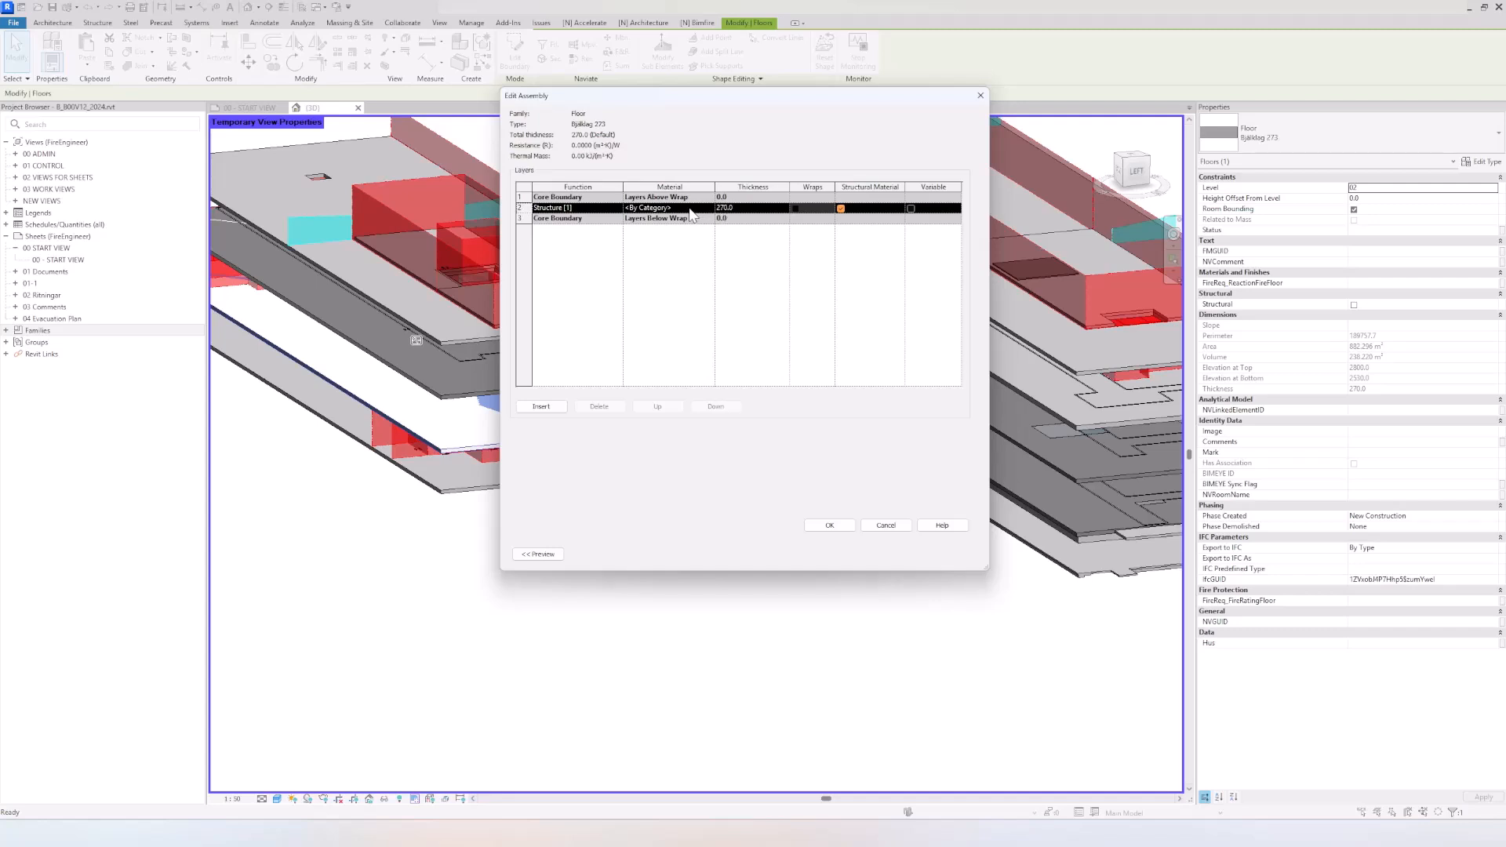
Step: Assign the material NV_Compartment_255-0-0 to the floor type's Structure layer, accept the type changes and deselect the slab
{"action": "left_click", "coordinate": [690, 208]}
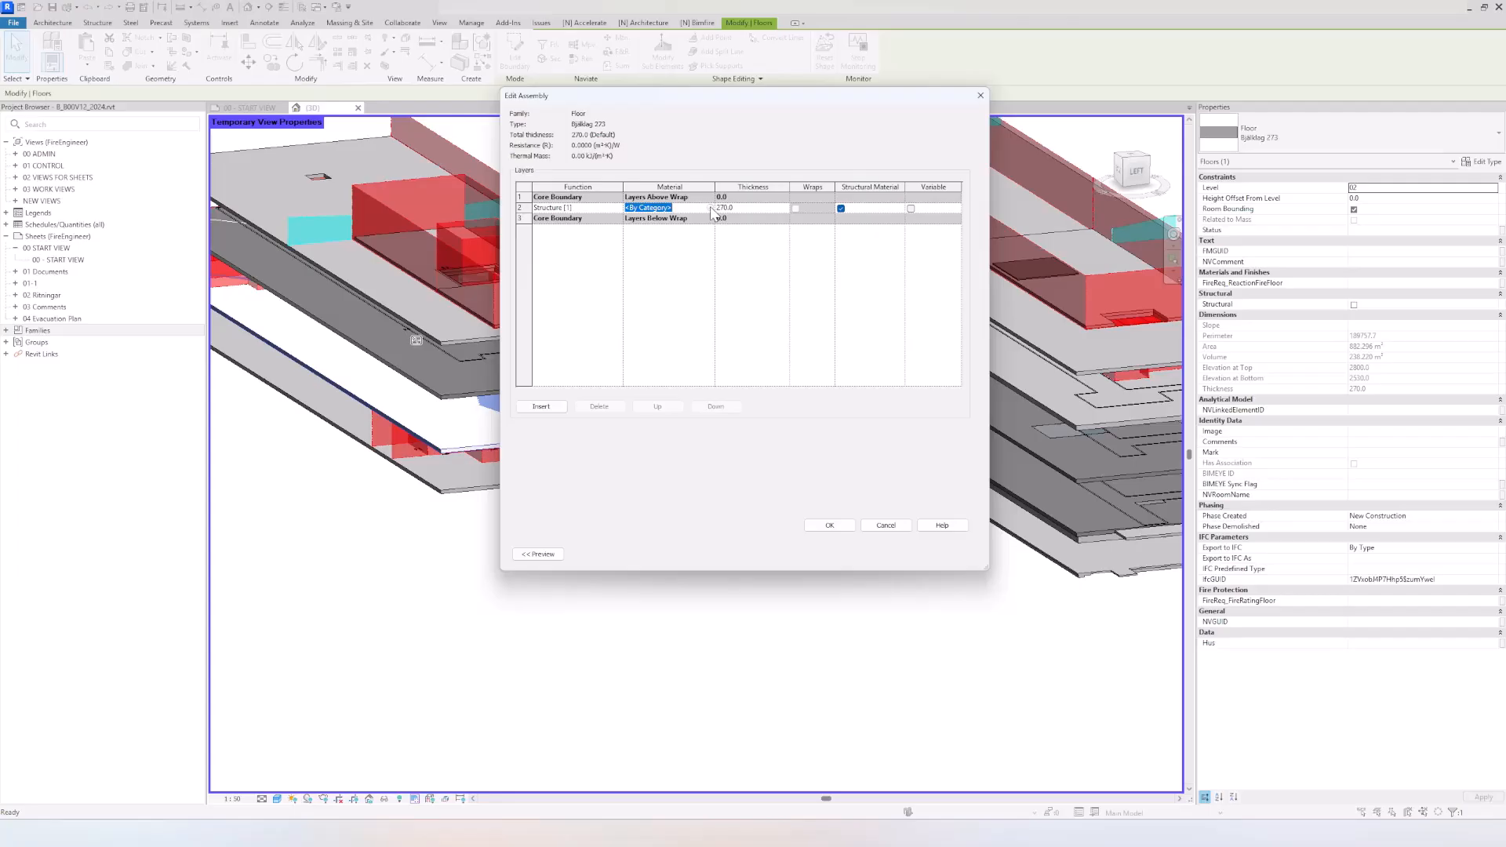
{"action": "left_click", "coordinate": [711, 208]}
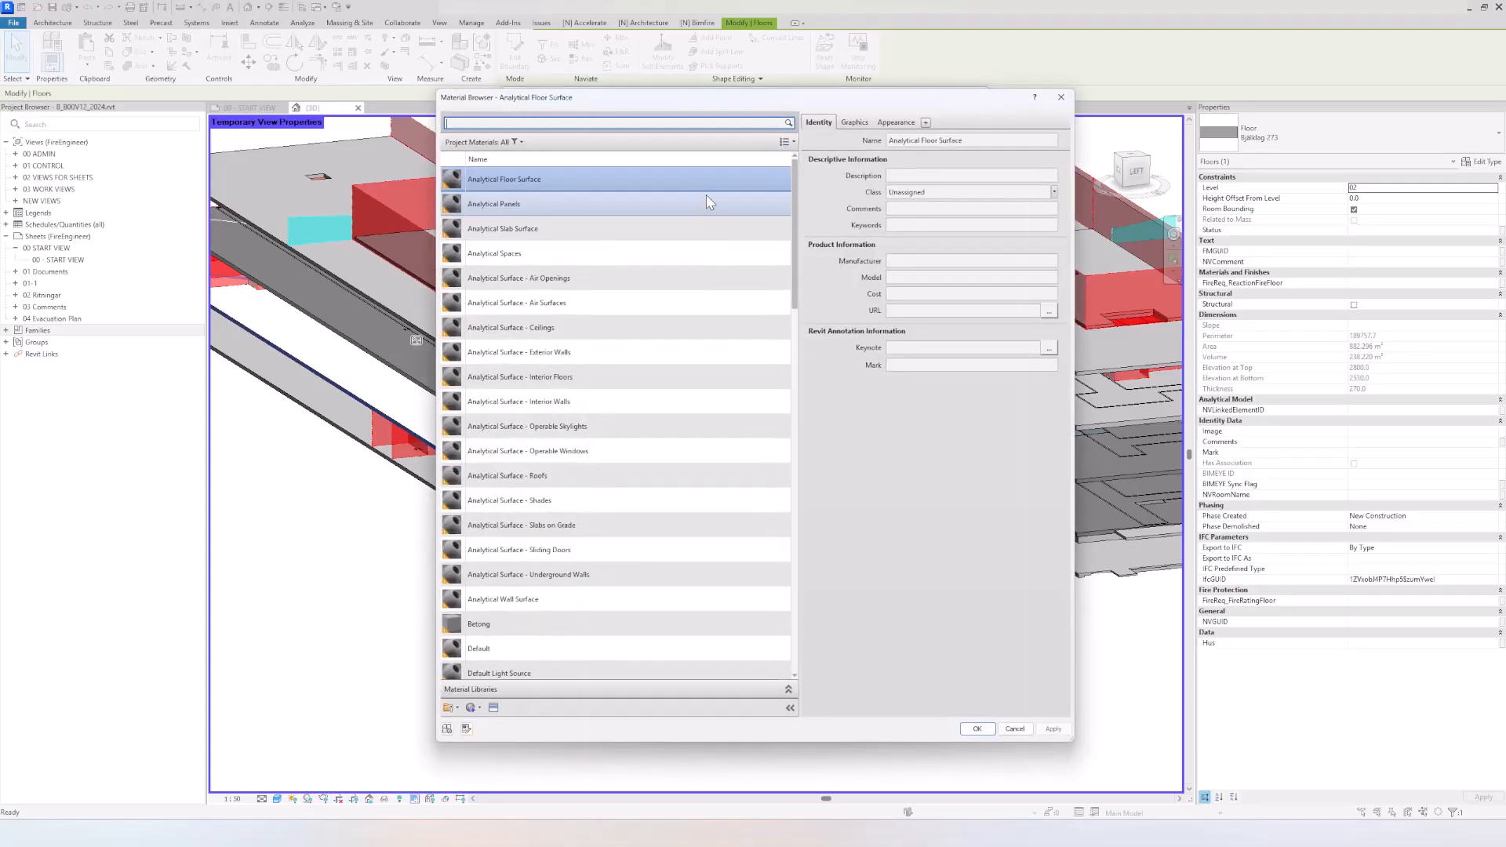
{"action": "scroll", "coordinate": [703, 308], "scroll_direction": "down", "scroll_amount": 10}
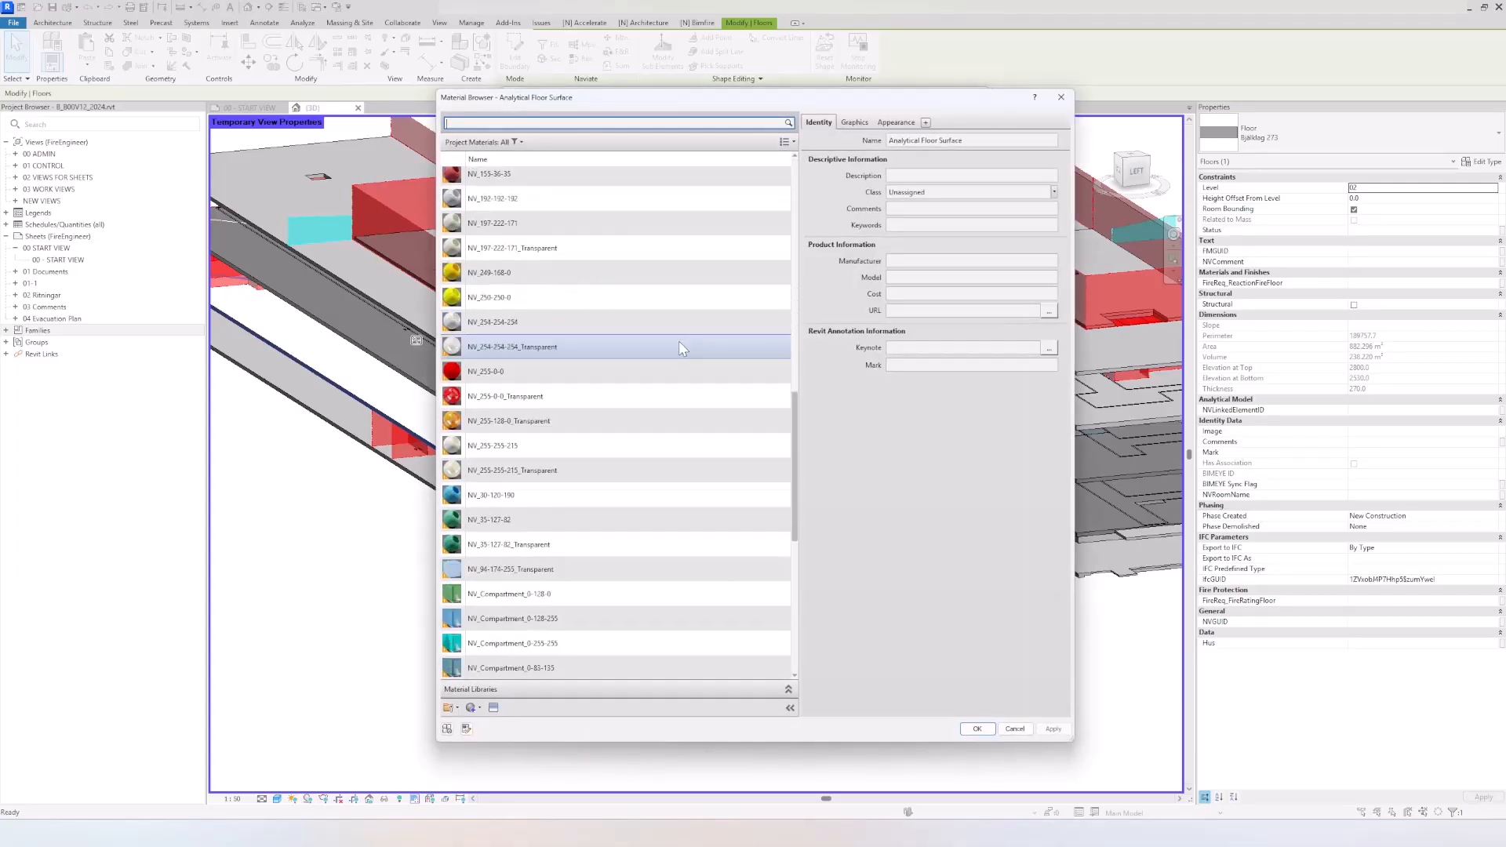
{"action": "scroll", "coordinate": [680, 342], "scroll_direction": "down", "scroll_amount": 4}
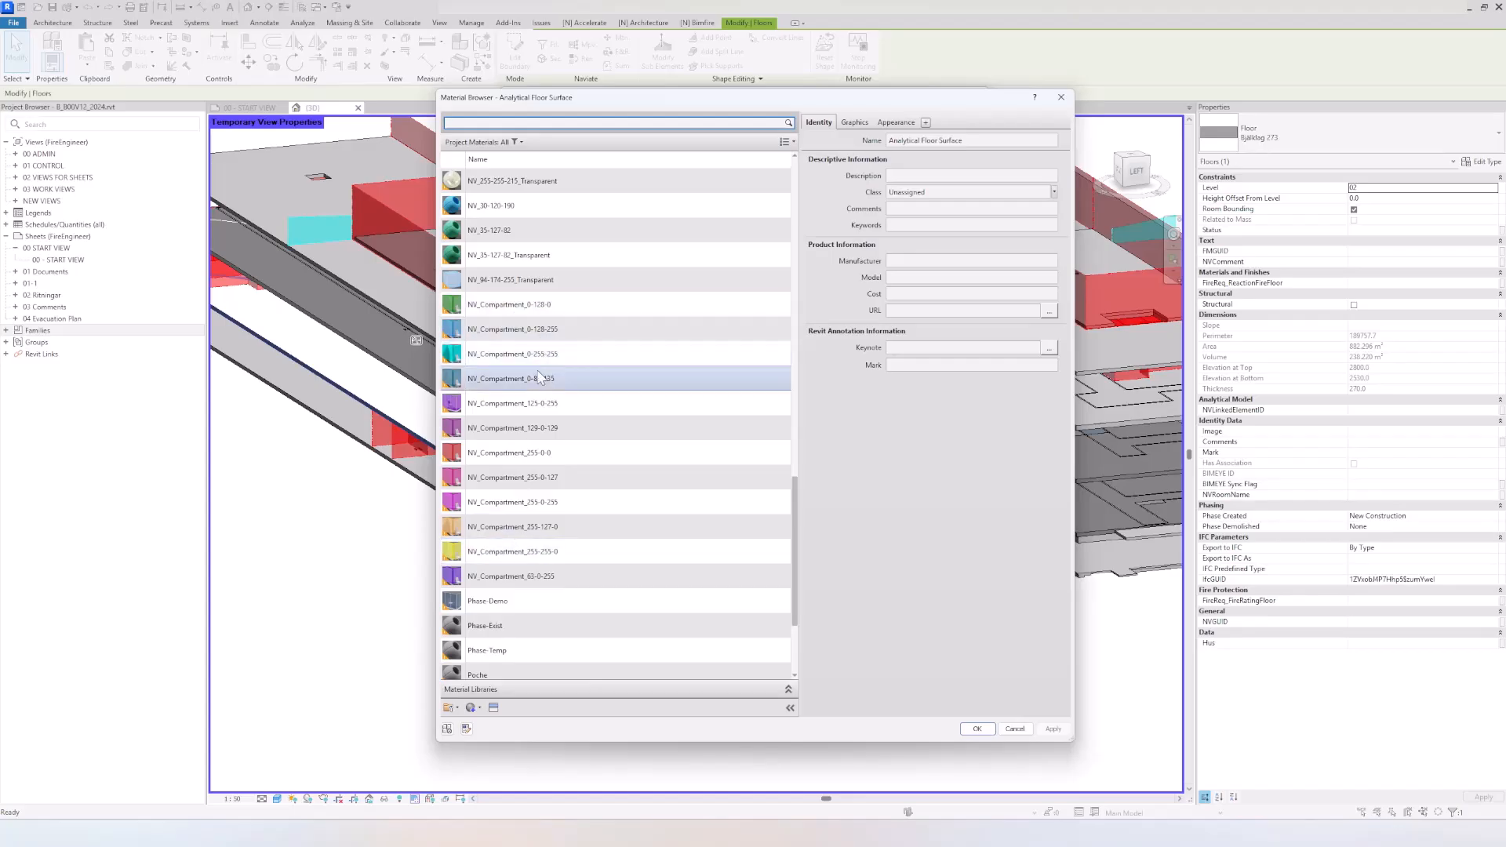
{"action": "left_click", "coordinate": [549, 453]}
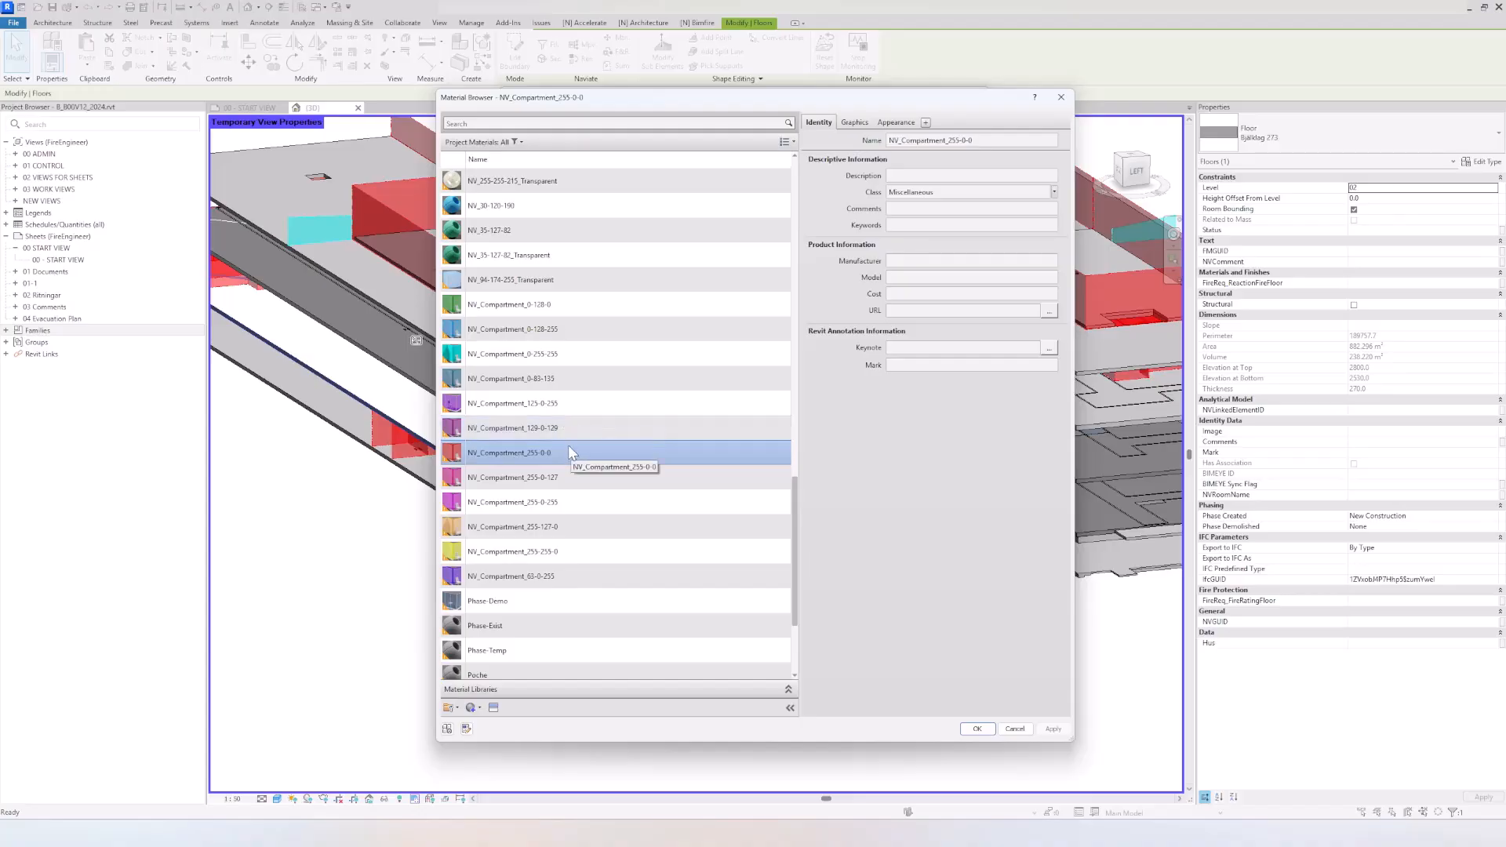
{"action": "left_click", "coordinate": [975, 729]}
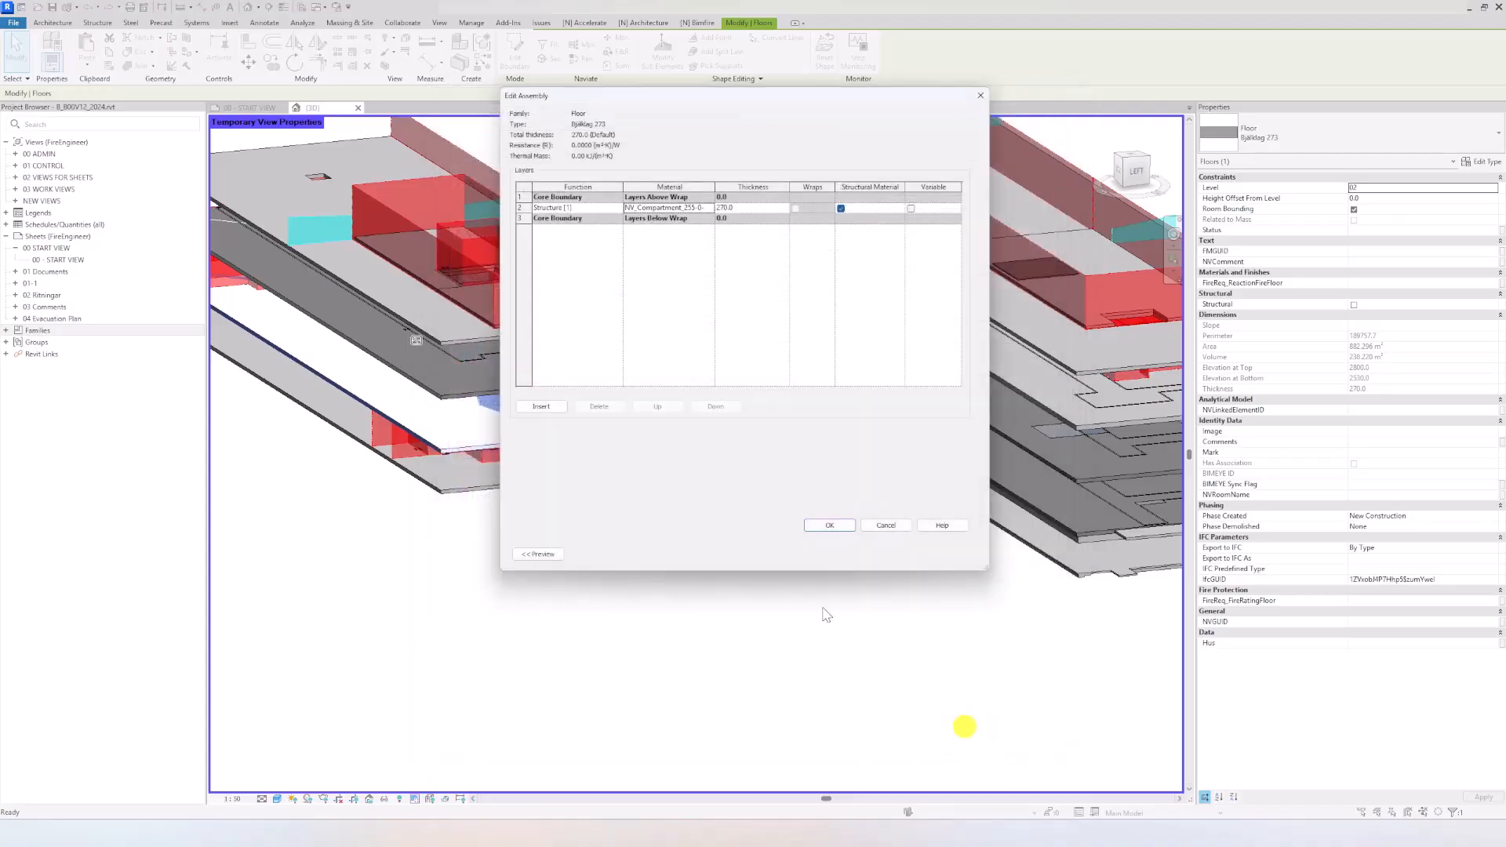
{"action": "left_click", "coordinate": [830, 525]}
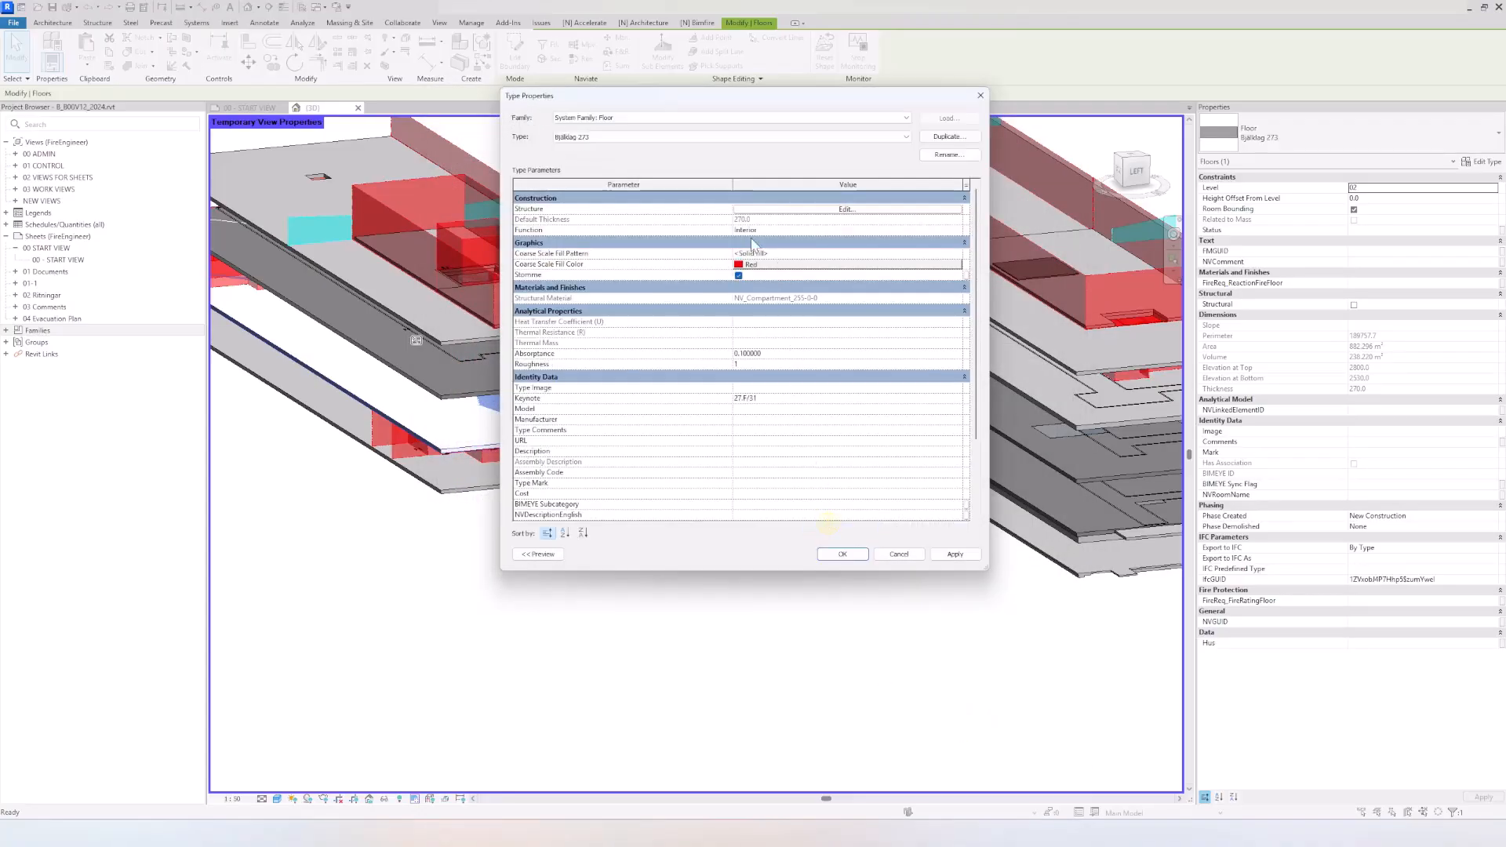
{"action": "left_click", "coordinate": [830, 554]}
{"action": "left_click", "coordinate": [658, 658]}
Step: Temporarily isolate the level 02 slab to examine it from another angle, and reset the temporary isolation
{"action": "scroll", "coordinate": [471, 460], "scroll_direction": "up", "scroll_amount": 6}
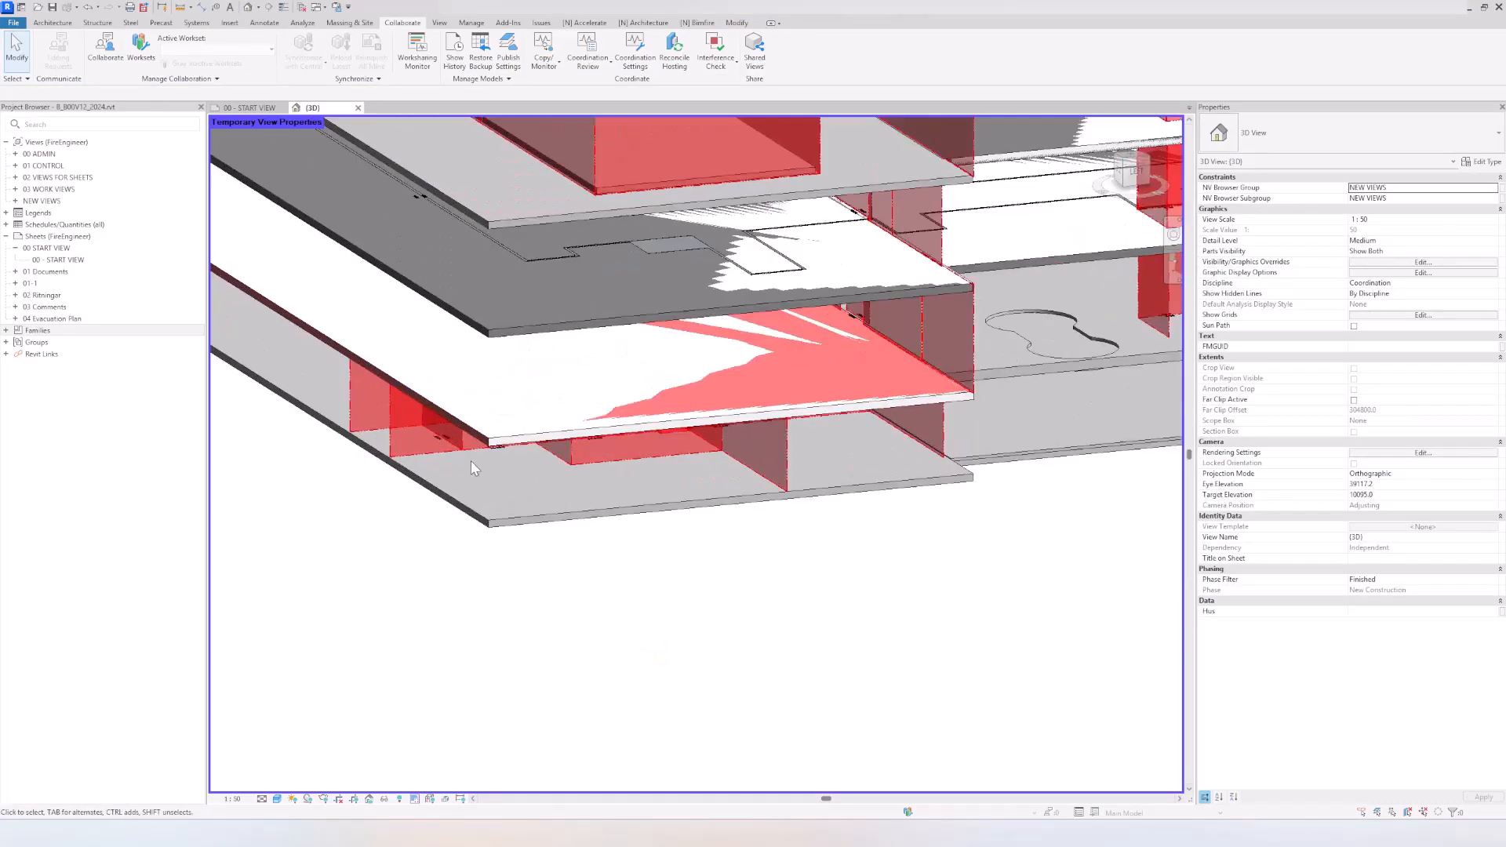
{"action": "scroll", "coordinate": [674, 420], "scroll_direction": "down", "scroll_amount": 2}
{"action": "left_click", "coordinate": [674, 420]}
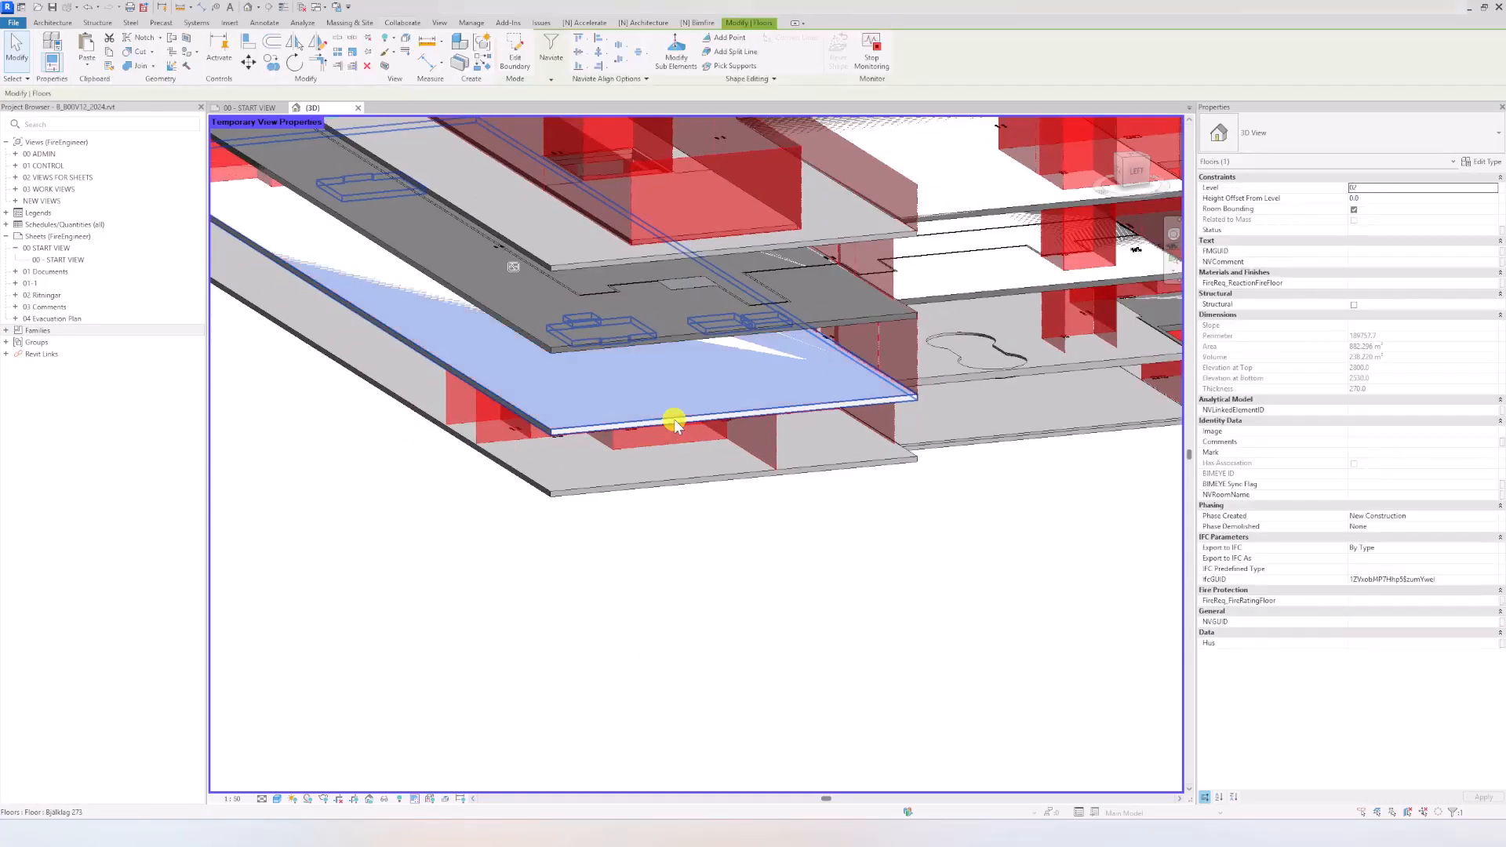
{"action": "key", "text": "h"}
{"action": "key", "text": "i"}
{"action": "left_click", "coordinate": [622, 494]}
{"action": "middle_click_drag", "start_coordinate": [622, 495], "coordinate": [583, 540], "text": "shift"}
{"action": "key", "text": "h"}
{"action": "key", "text": "r"}
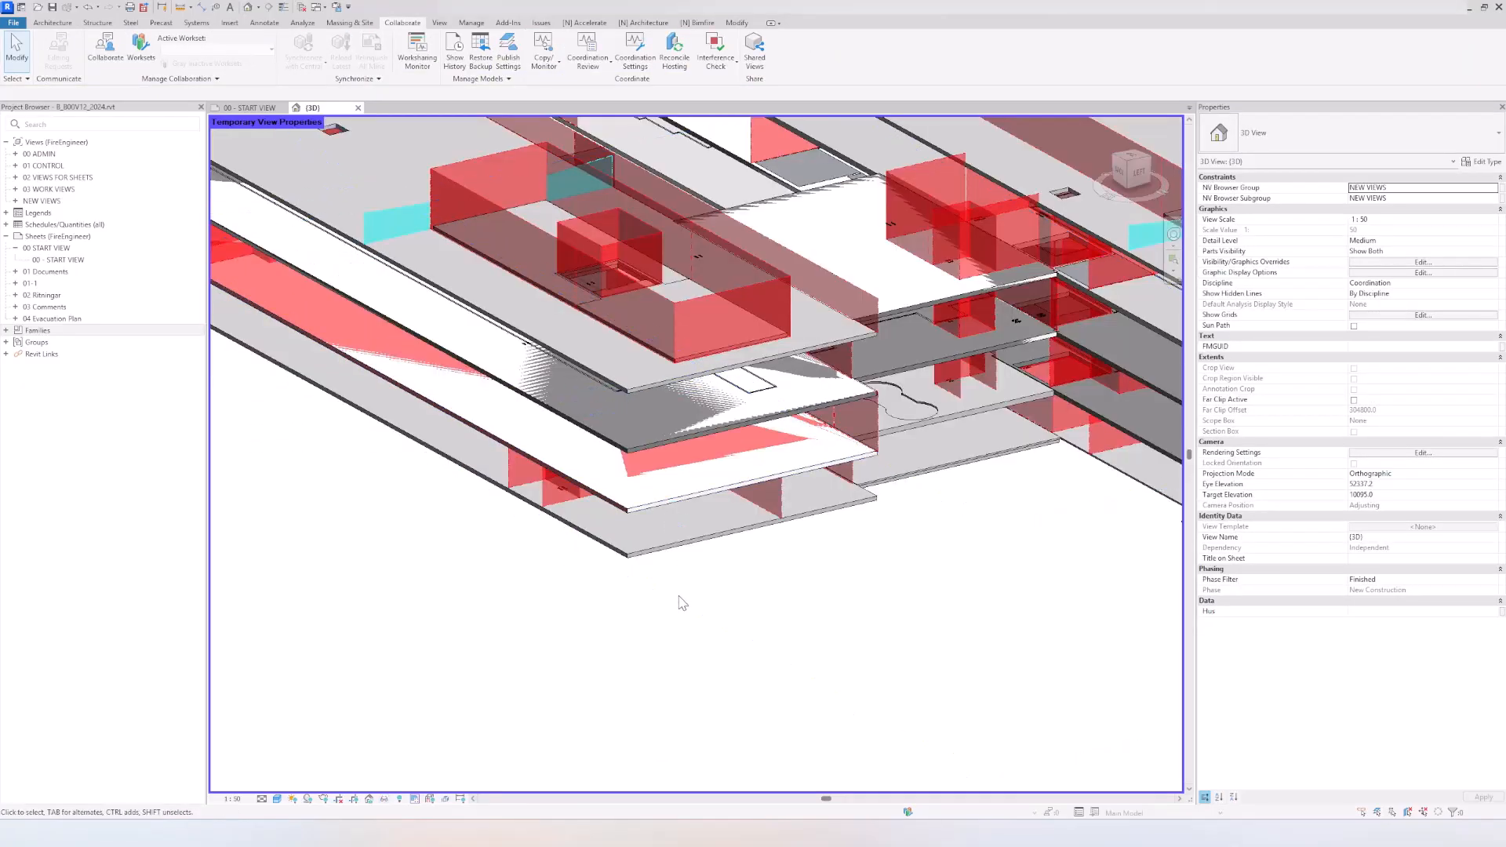
Step: Select the level 02 slab again and examine it from a lower angle among the stacked floors
{"action": "left_click", "coordinate": [684, 493]}
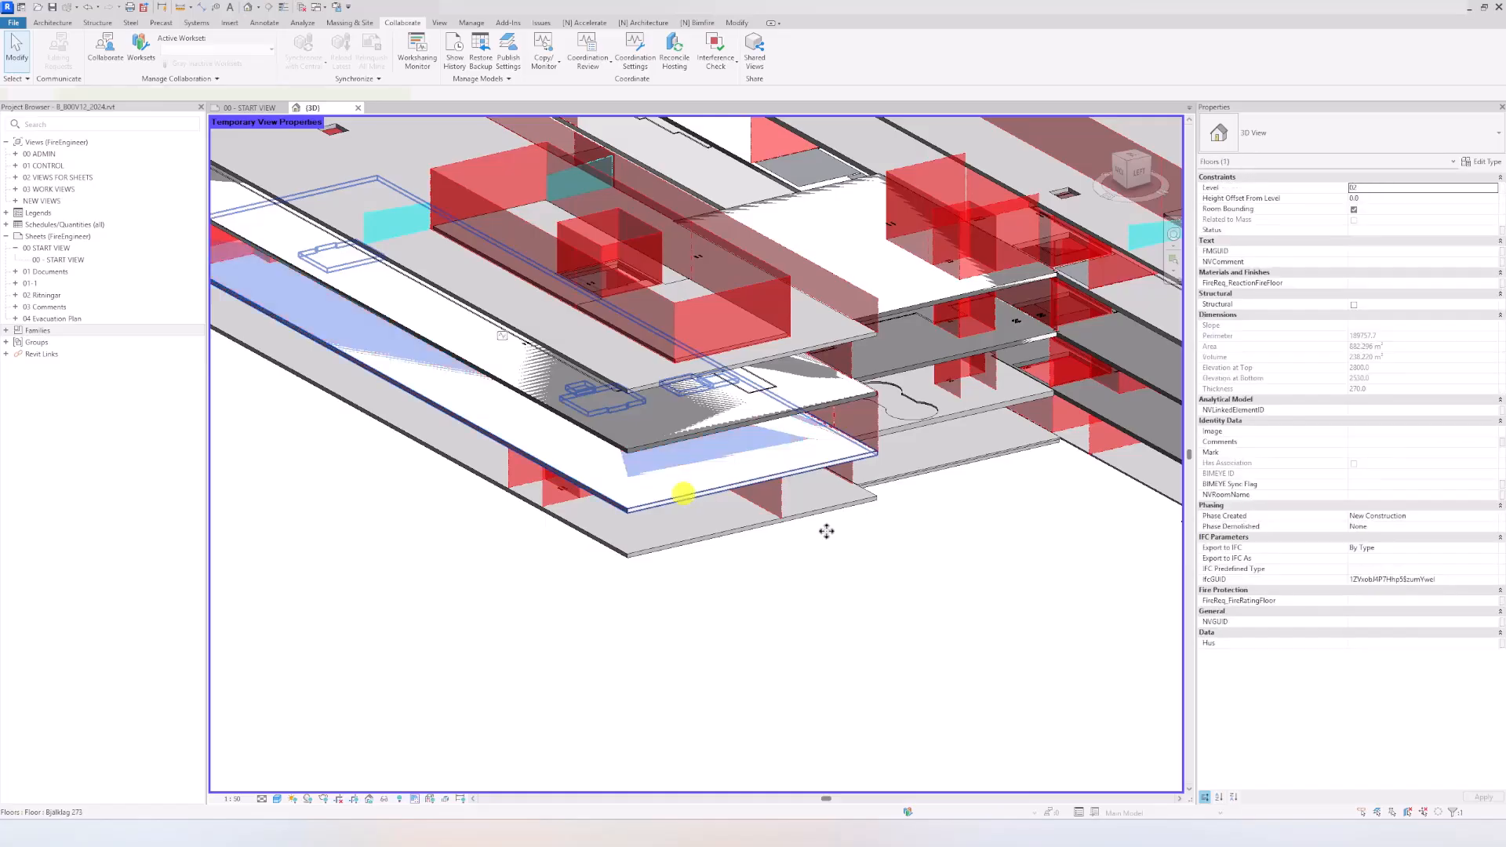
{"action": "middle_click_drag", "start_coordinate": [729, 579], "coordinate": [687, 526], "text": "shift"}
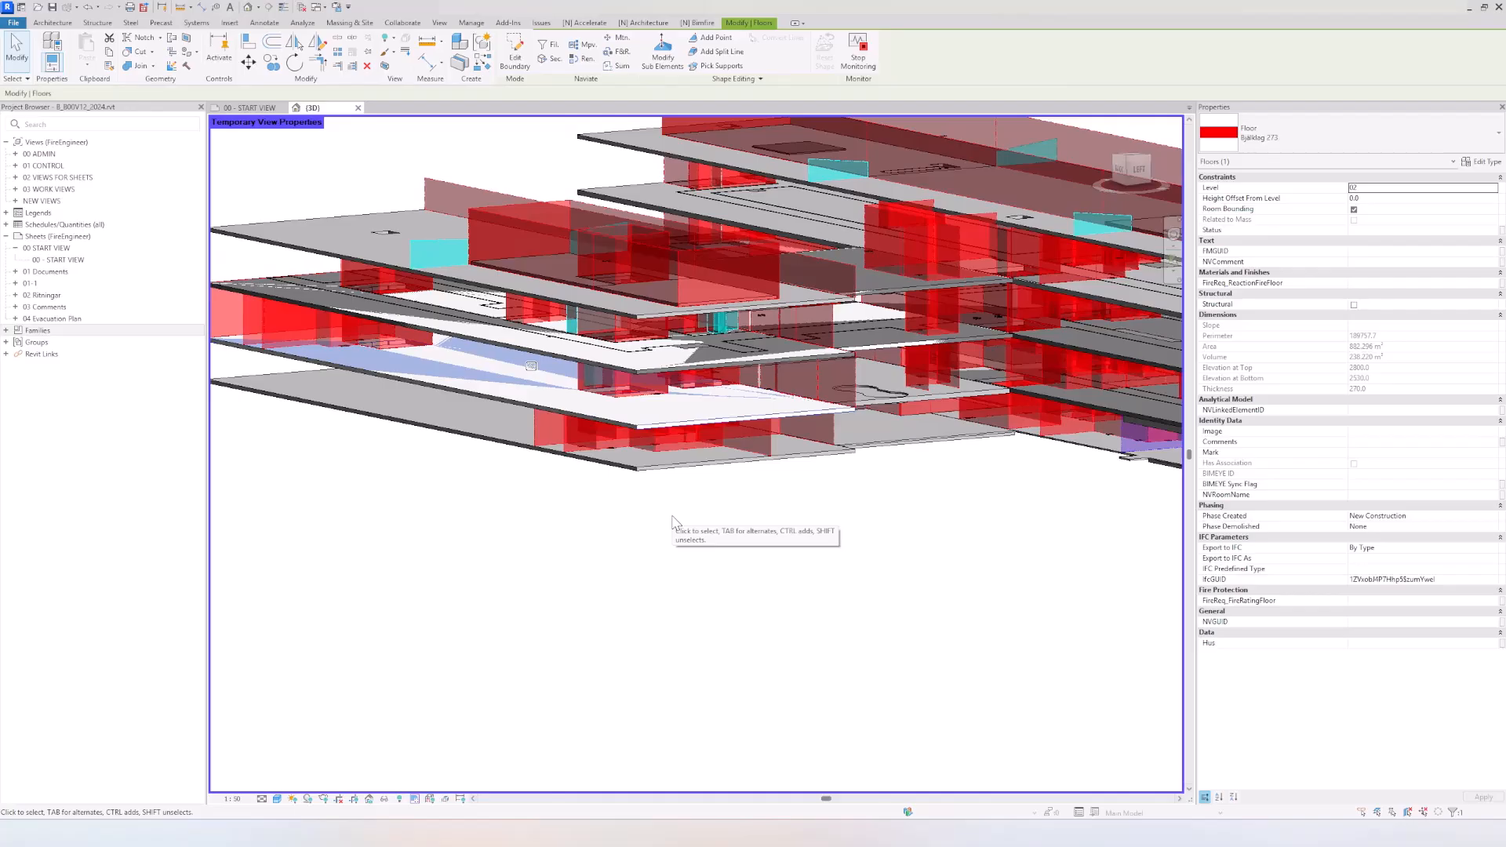
{"action": "left_click", "coordinate": [628, 538]}
{"action": "scroll", "coordinate": [590, 481], "scroll_direction": "up", "scroll_amount": 3}
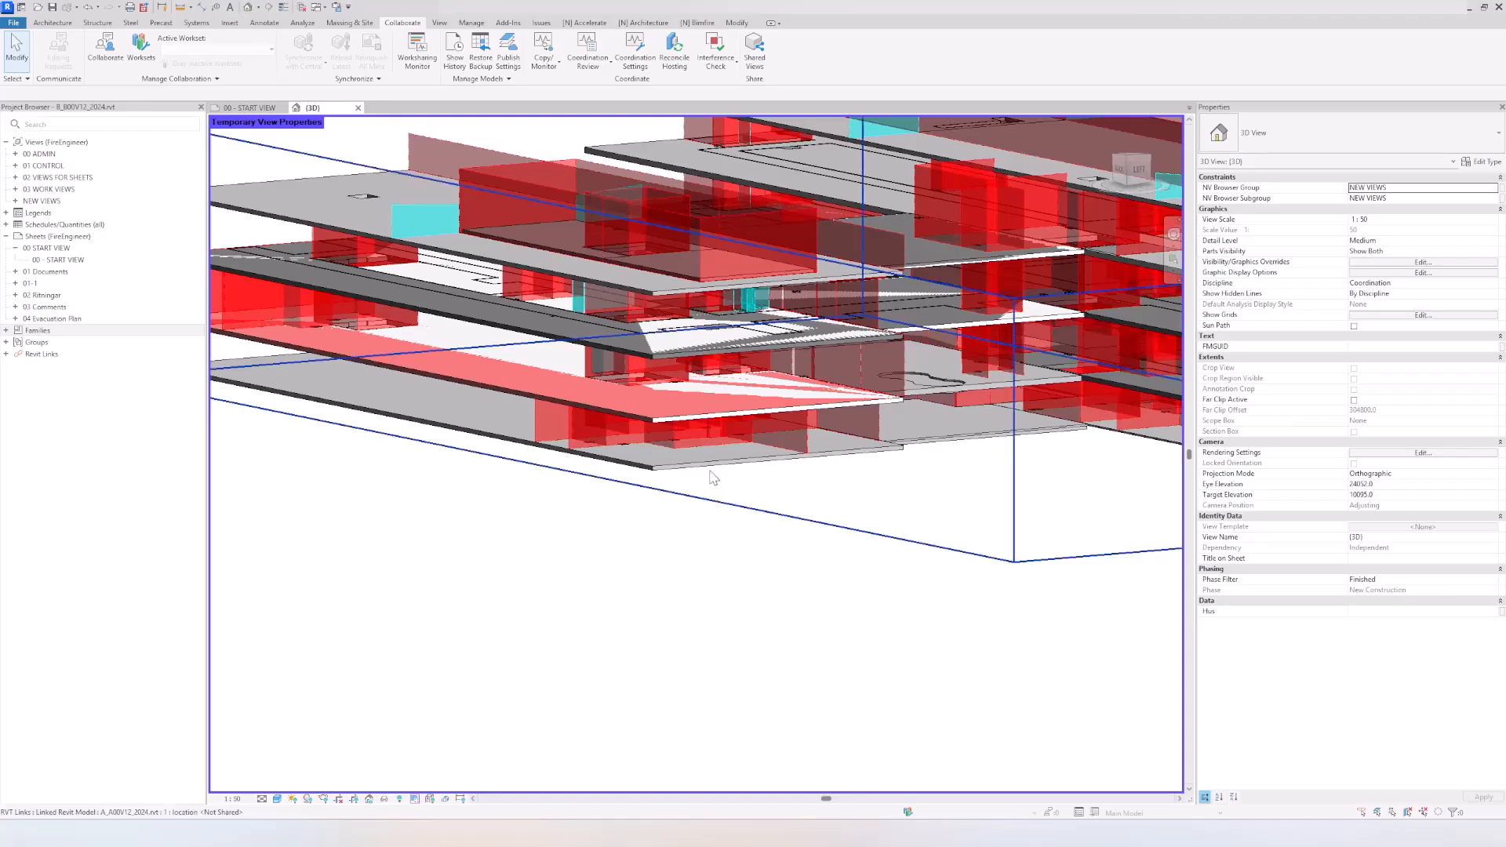
Step: Set the level 02 slab's Height Offset From Level to -1.0, accept the elevation change and deselect the slab
{"action": "scroll", "coordinate": [714, 472], "scroll_direction": "up", "scroll_amount": 2}
{"action": "middle_click_drag", "start_coordinate": [718, 477], "coordinate": [777, 490]}
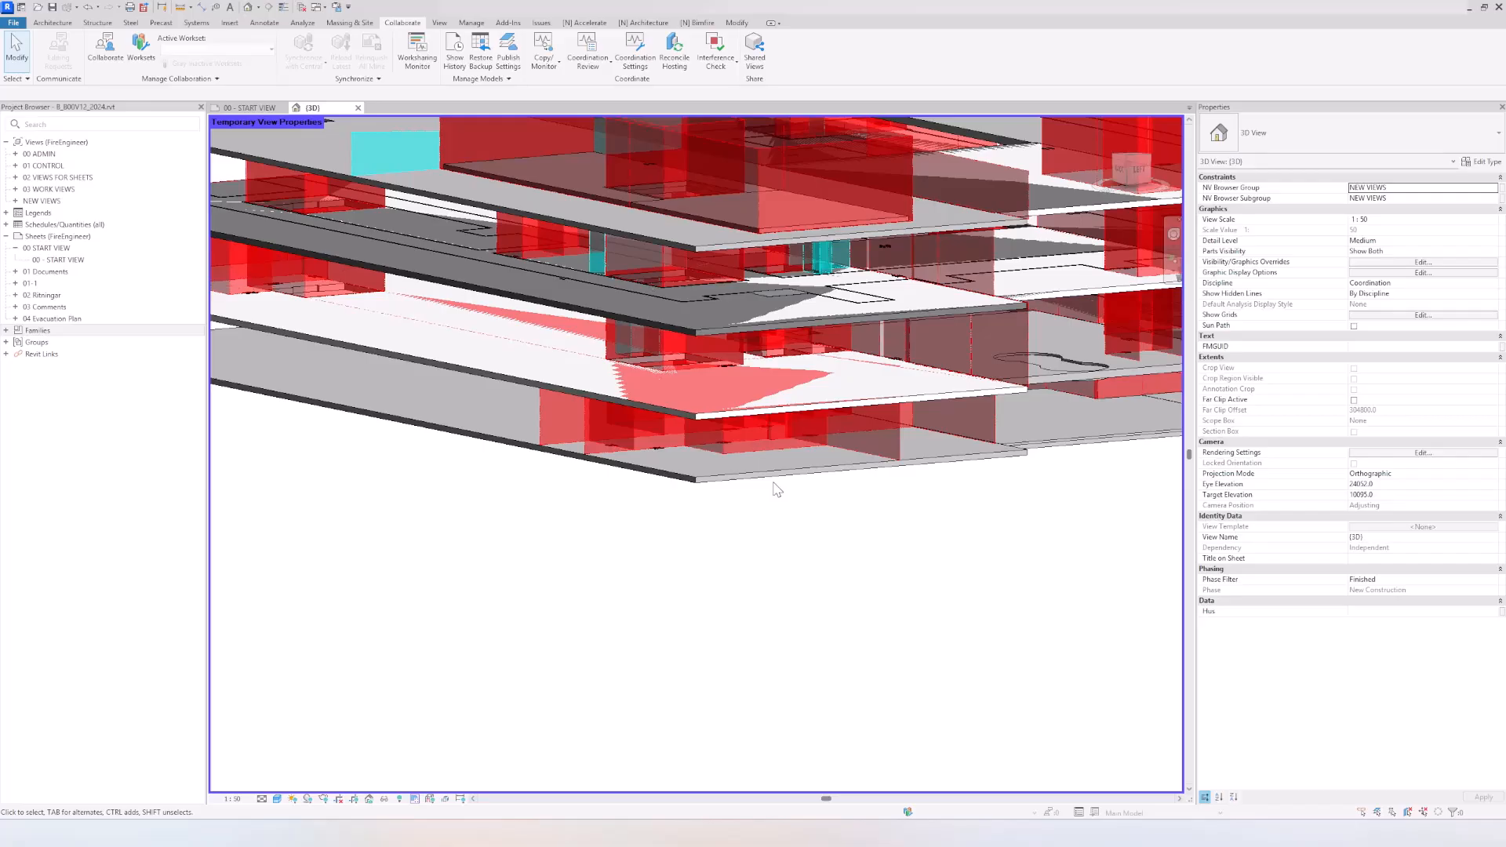
{"action": "left_click", "coordinate": [694, 414]}
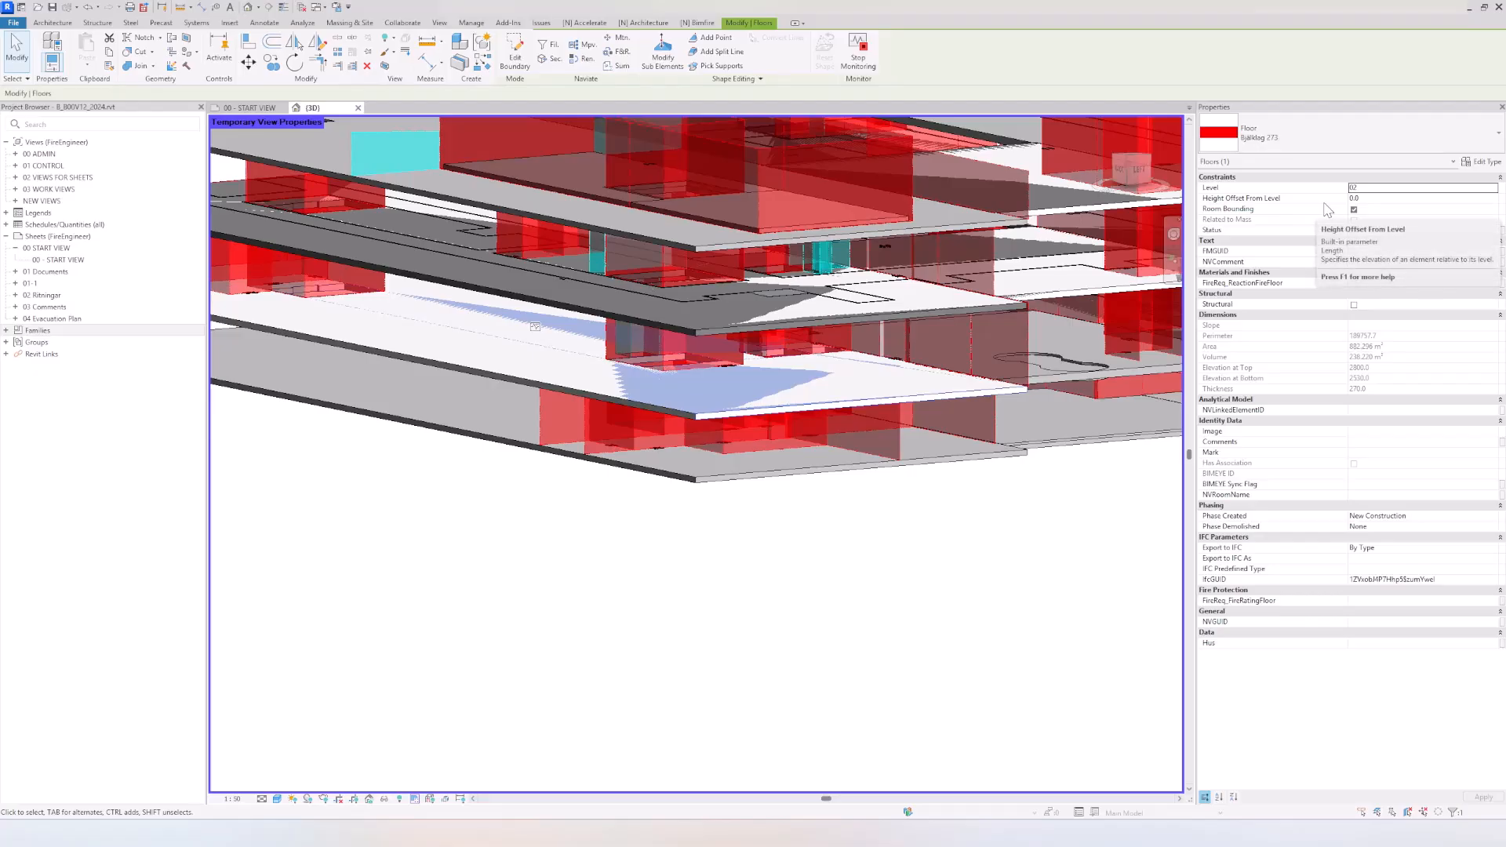
{"action": "left_click", "coordinate": [1393, 199]}
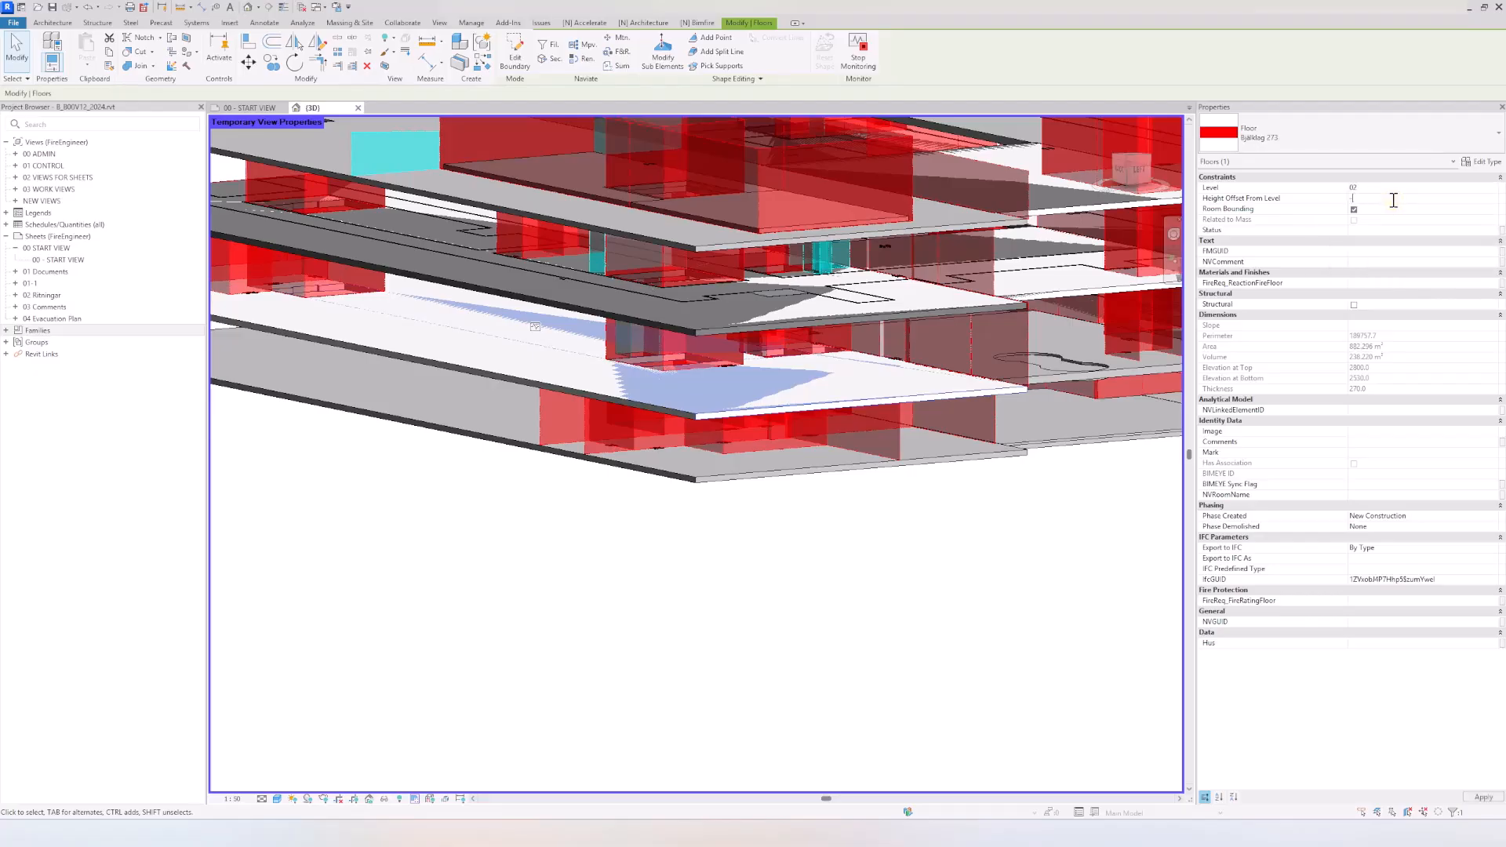
{"action": "key", "text": "Return"}
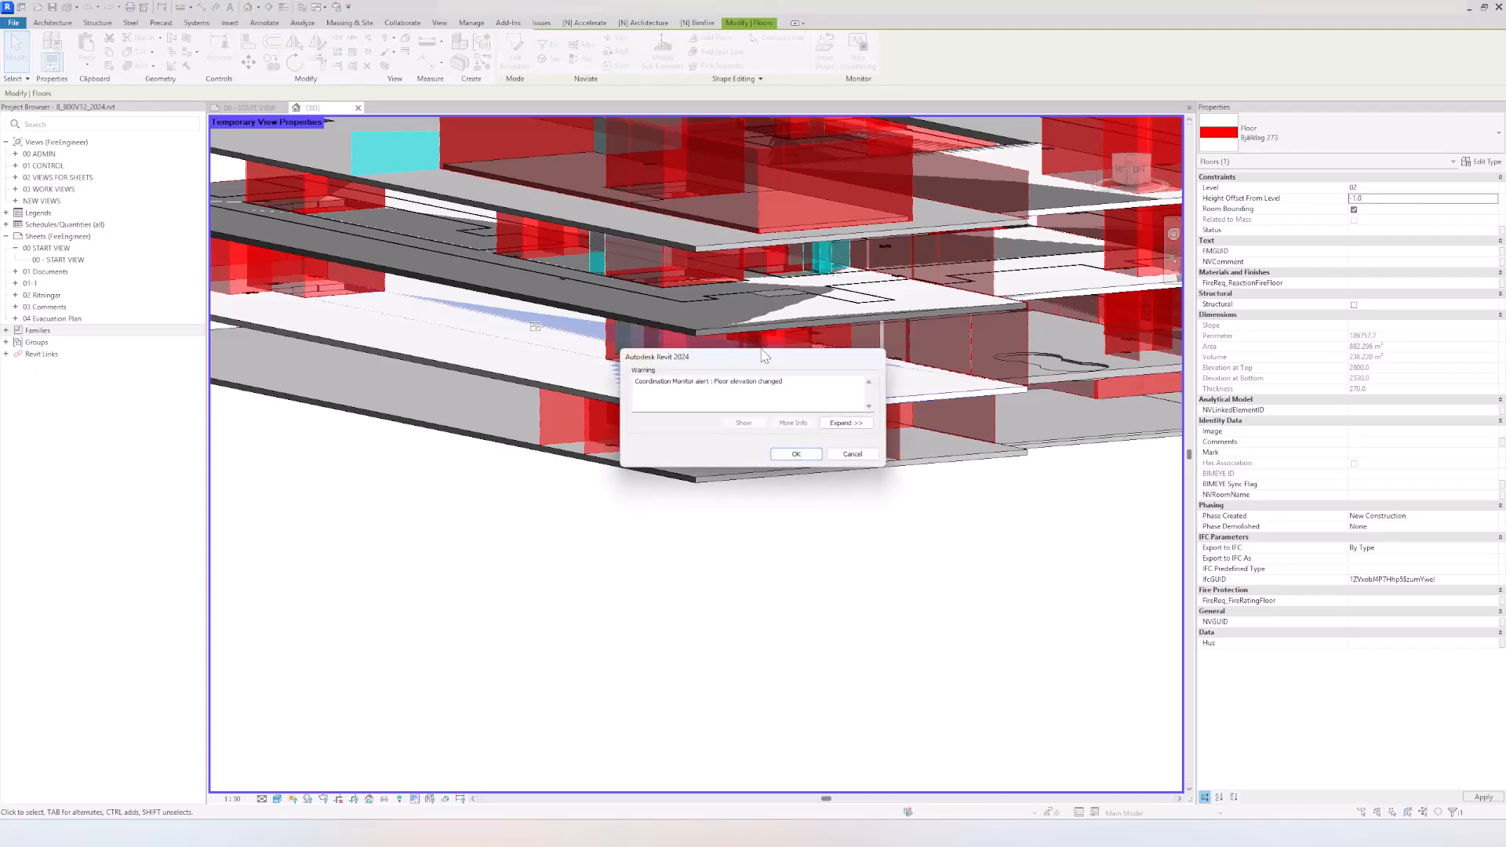
{"action": "left_click_drag", "start_coordinate": [758, 357], "coordinate": [680, 401]}
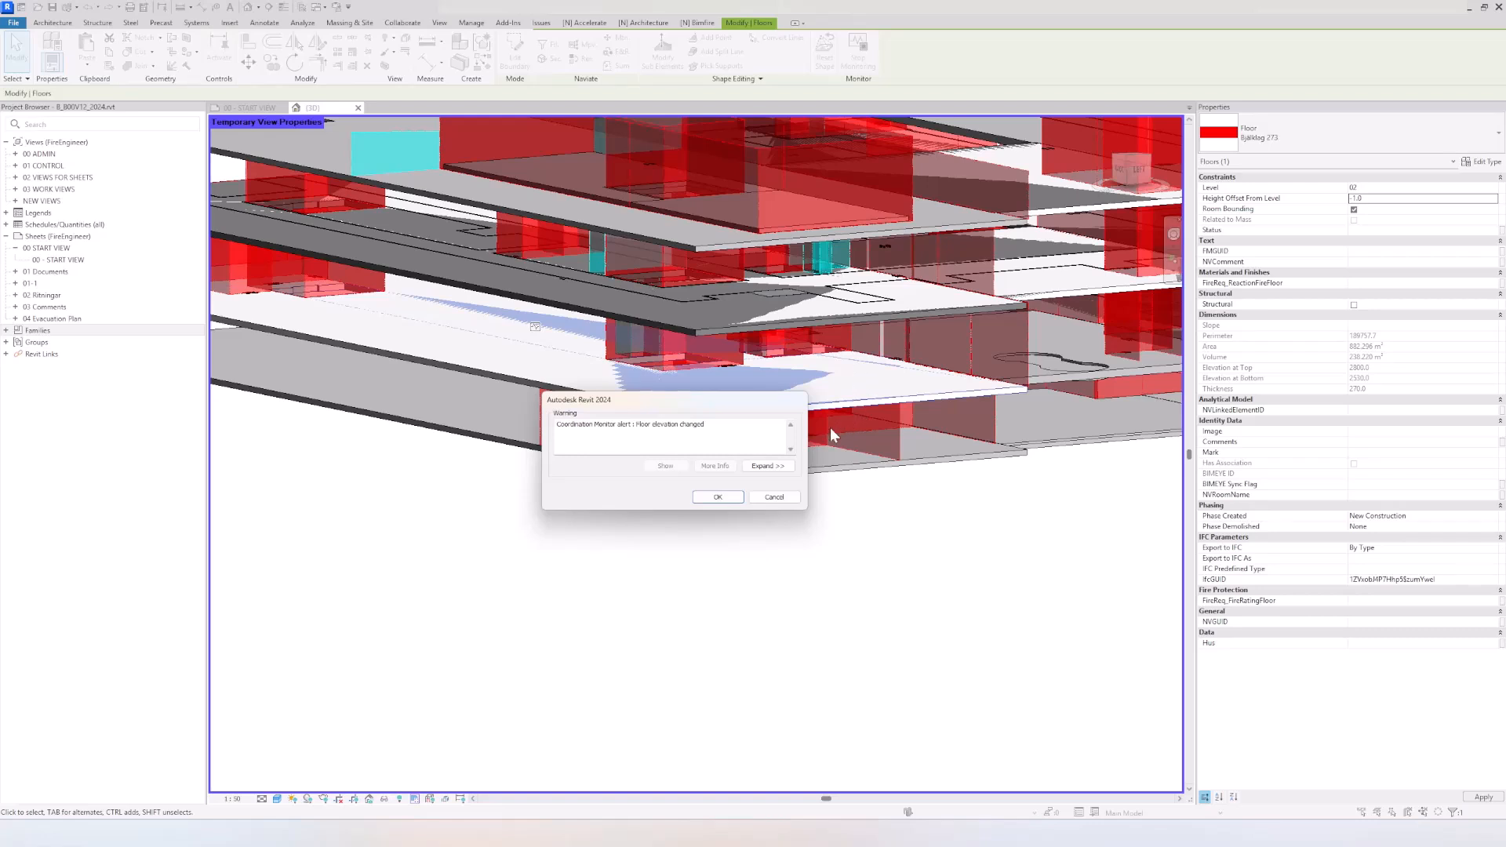
{"action": "left_click", "coordinate": [718, 499]}
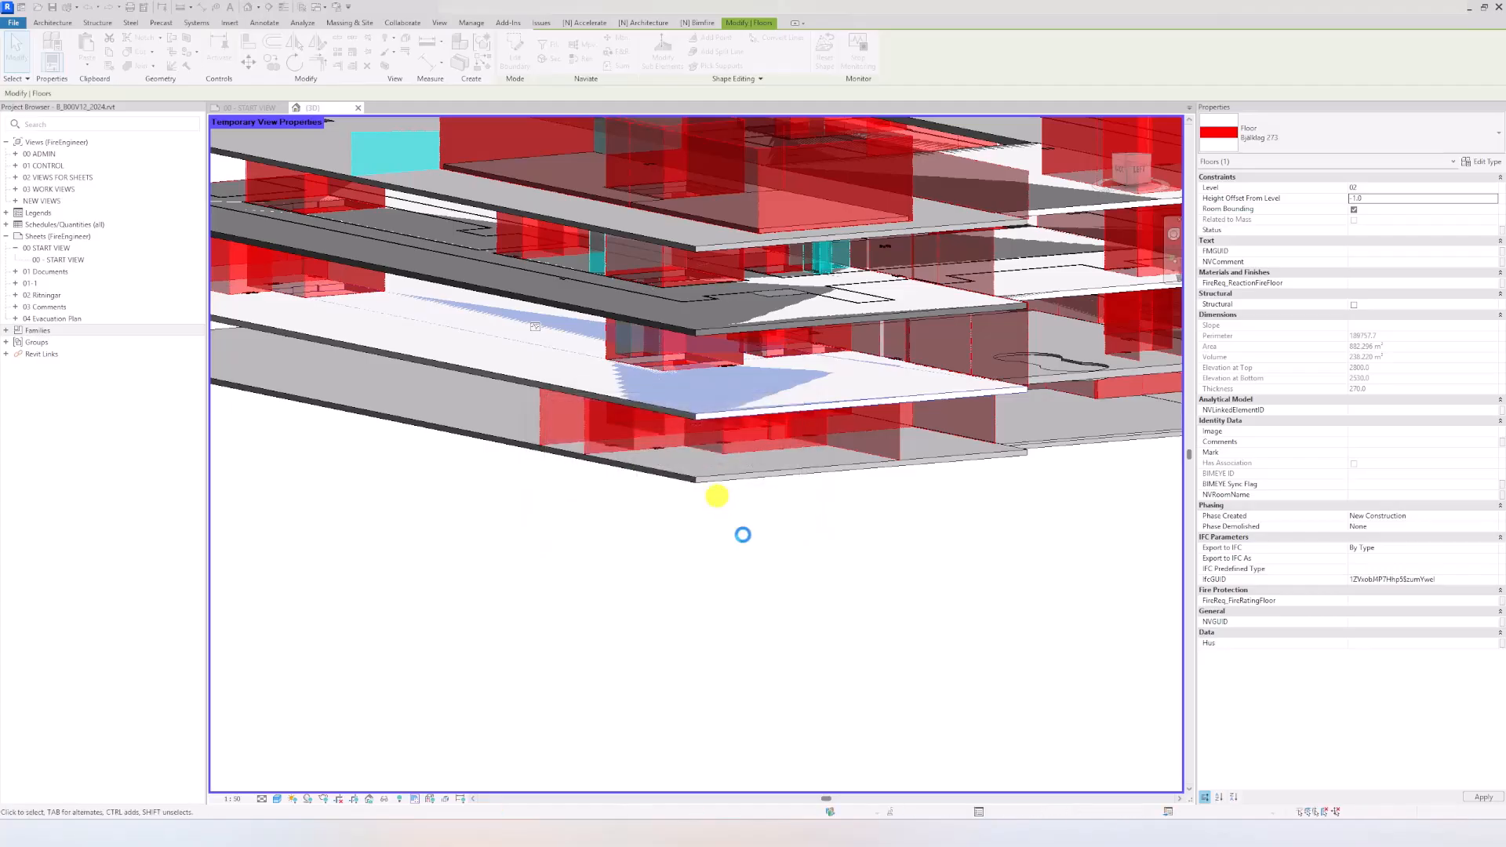
{"action": "left_click", "coordinate": [778, 622]}
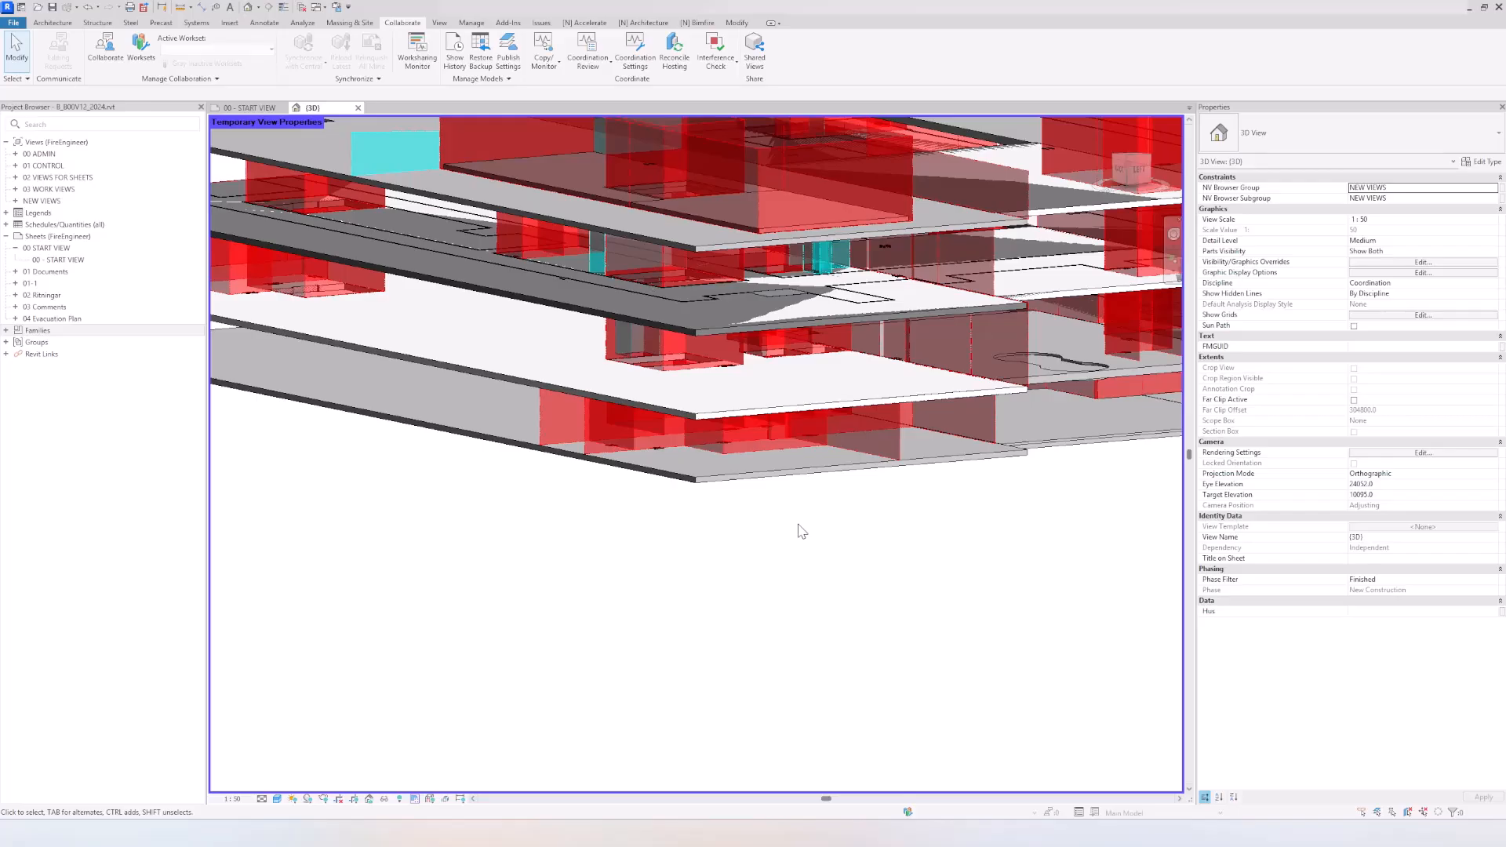
Step: Set the Structure layer thickness of the level 02 slab's floor type to 268 and accept the core thickness change
{"action": "scroll", "coordinate": [705, 454], "scroll_direction": "up", "scroll_amount": 10}
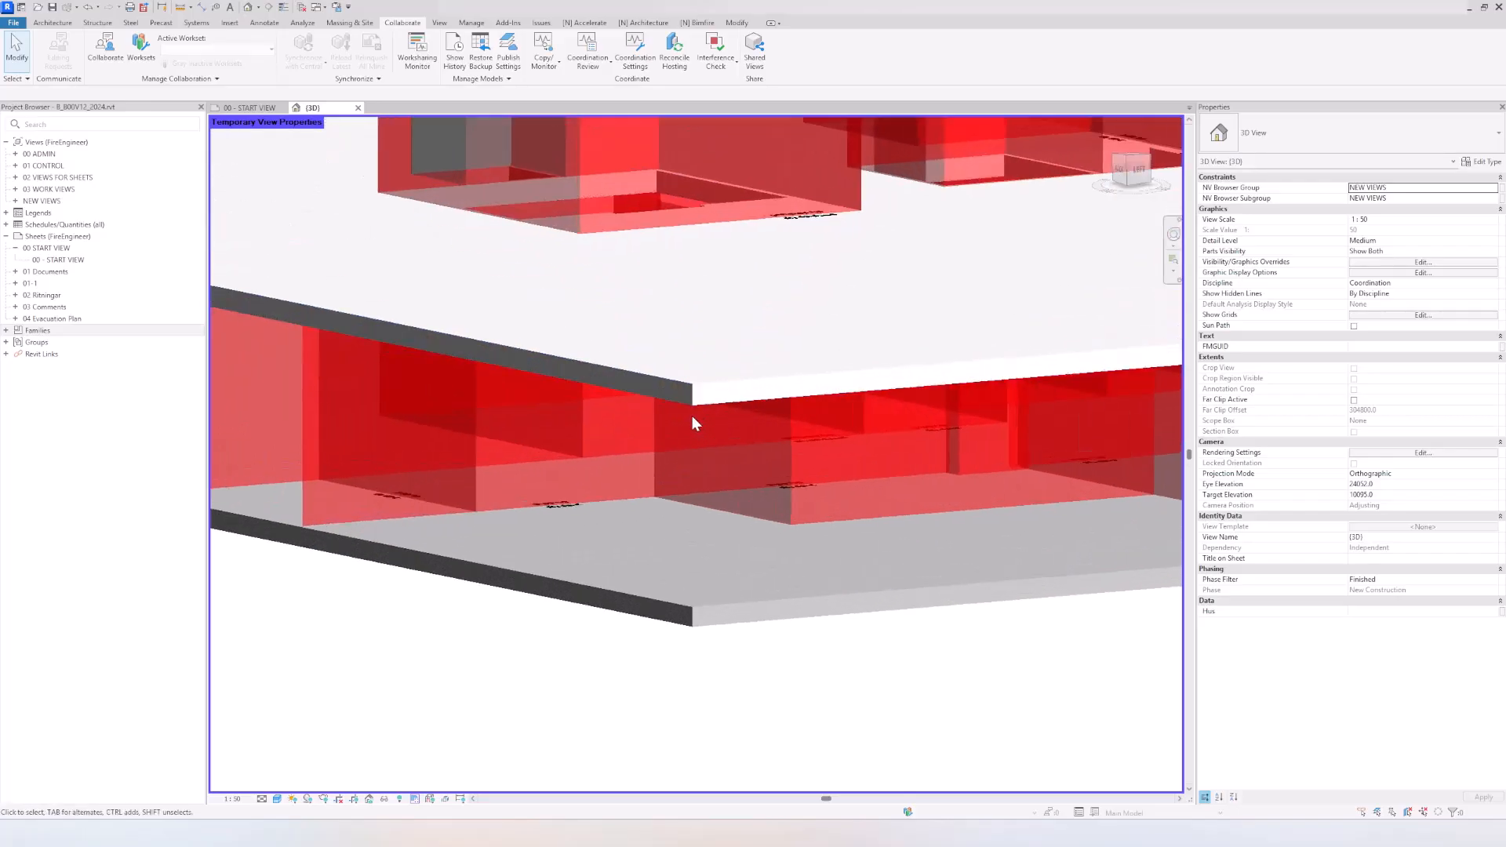
{"action": "scroll", "coordinate": [662, 350], "scroll_direction": "up", "scroll_amount": 5}
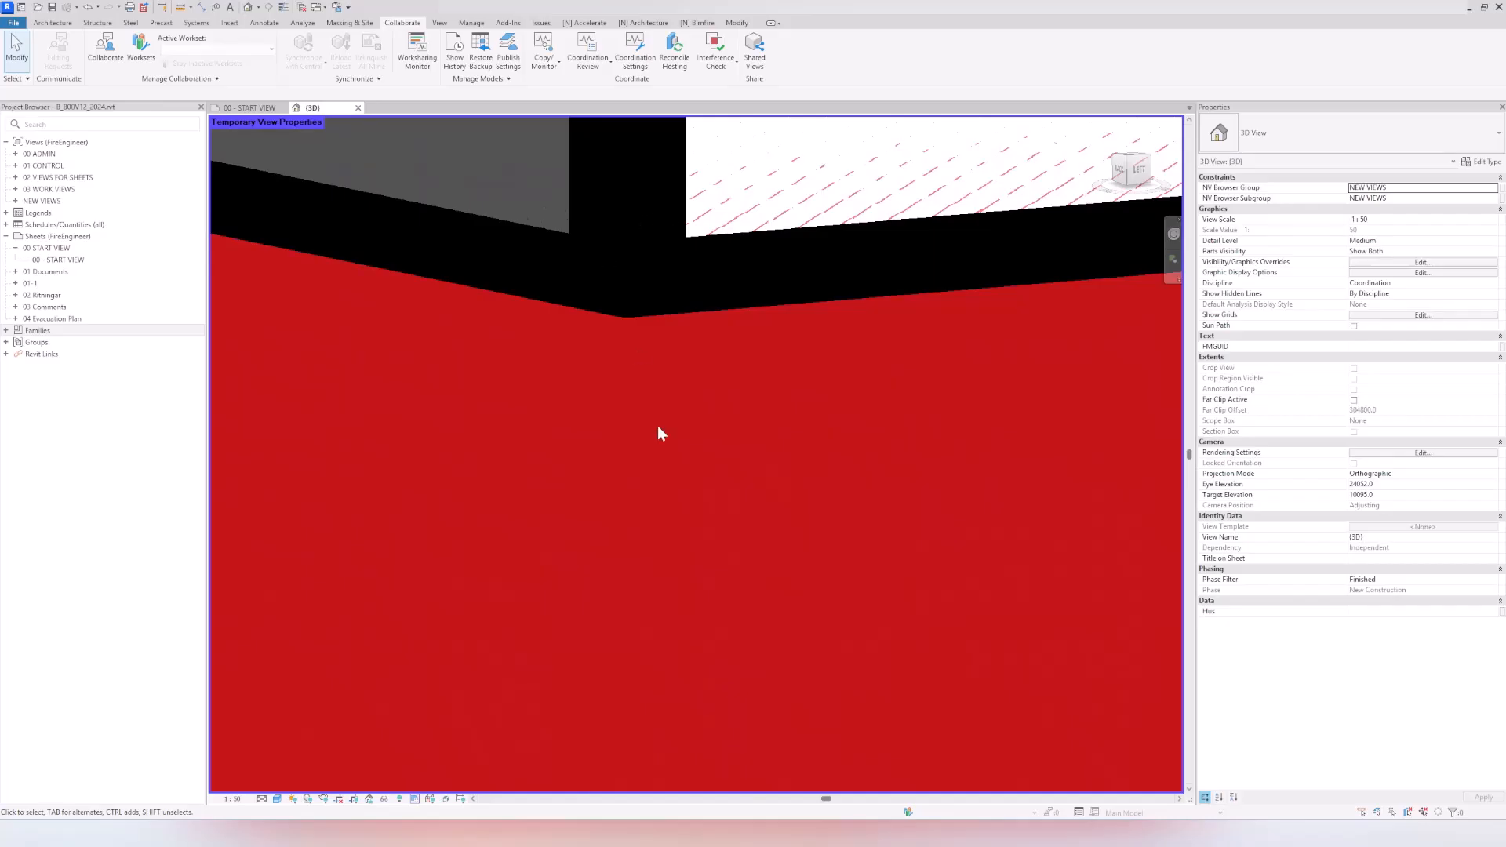
{"action": "scroll", "coordinate": [652, 419], "scroll_direction": "down", "scroll_amount": 10}
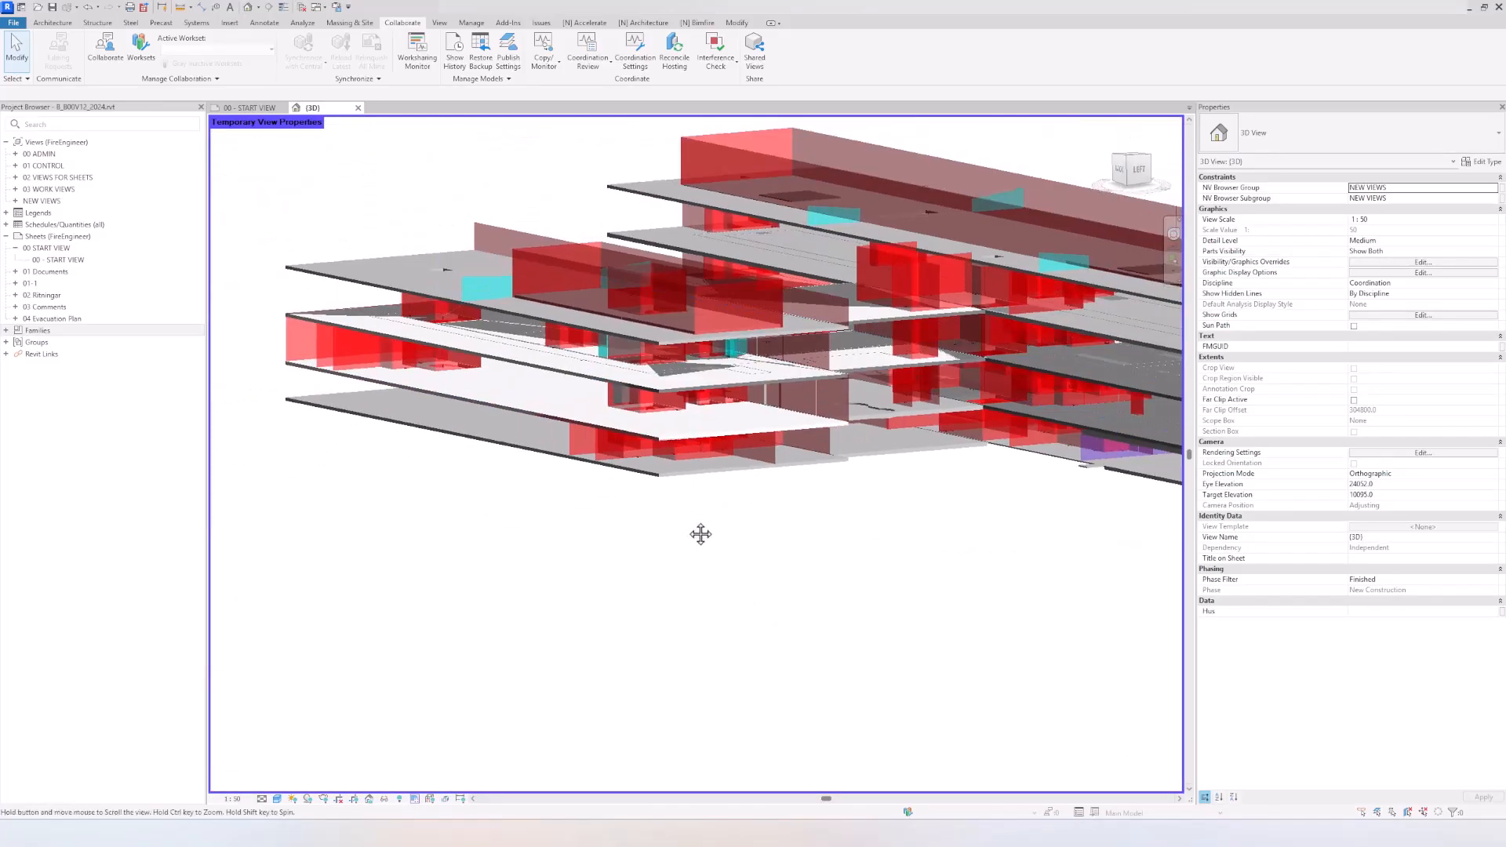
{"action": "middle_click_drag", "start_coordinate": [700, 534], "coordinate": [586, 537]}
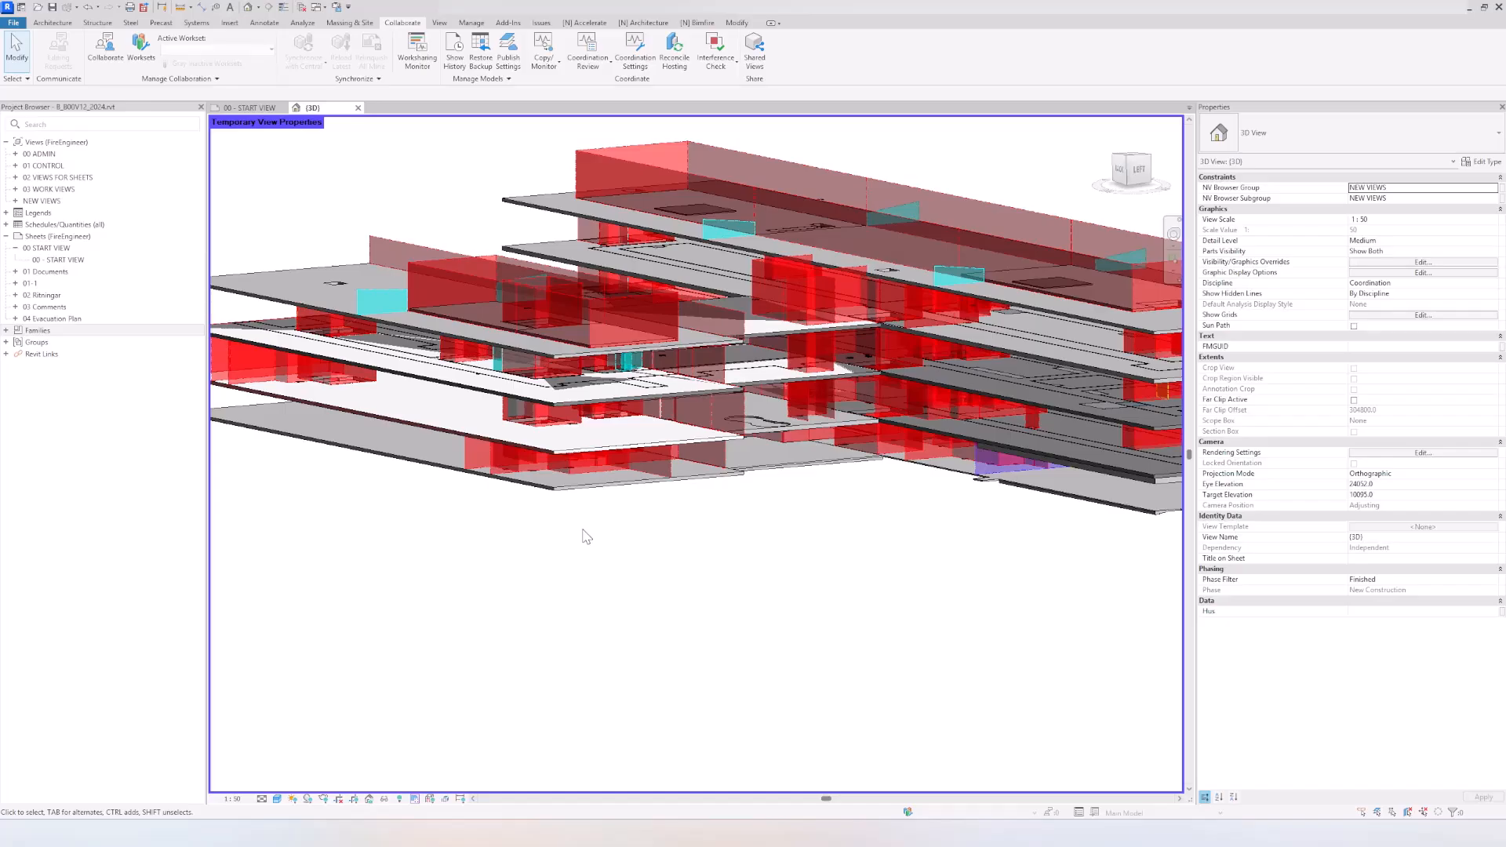
{"action": "scroll", "coordinate": [525, 498], "scroll_direction": "up", "scroll_amount": 3}
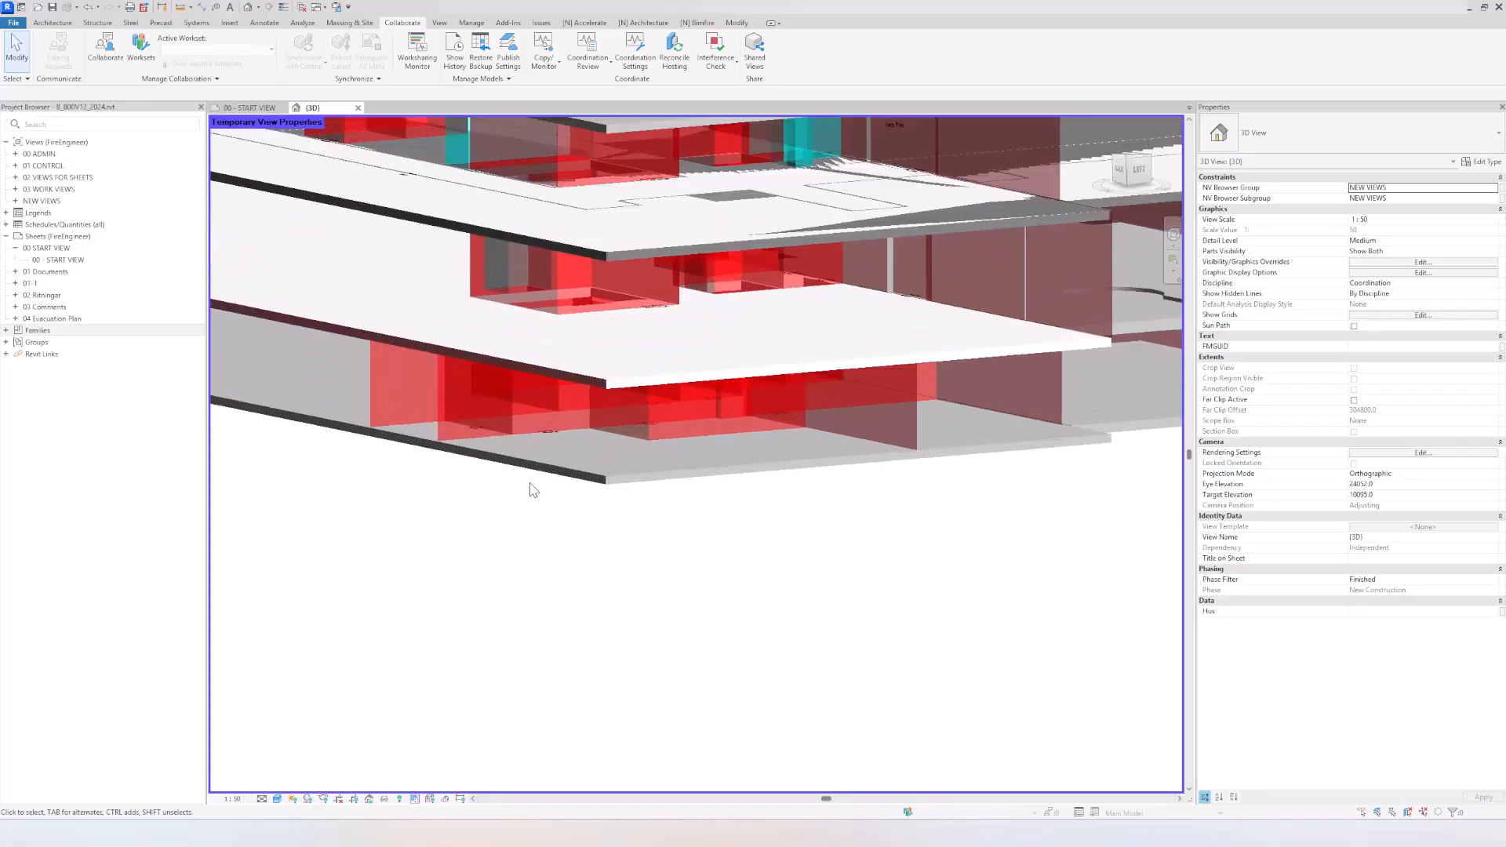
{"action": "left_click", "coordinate": [606, 380]}
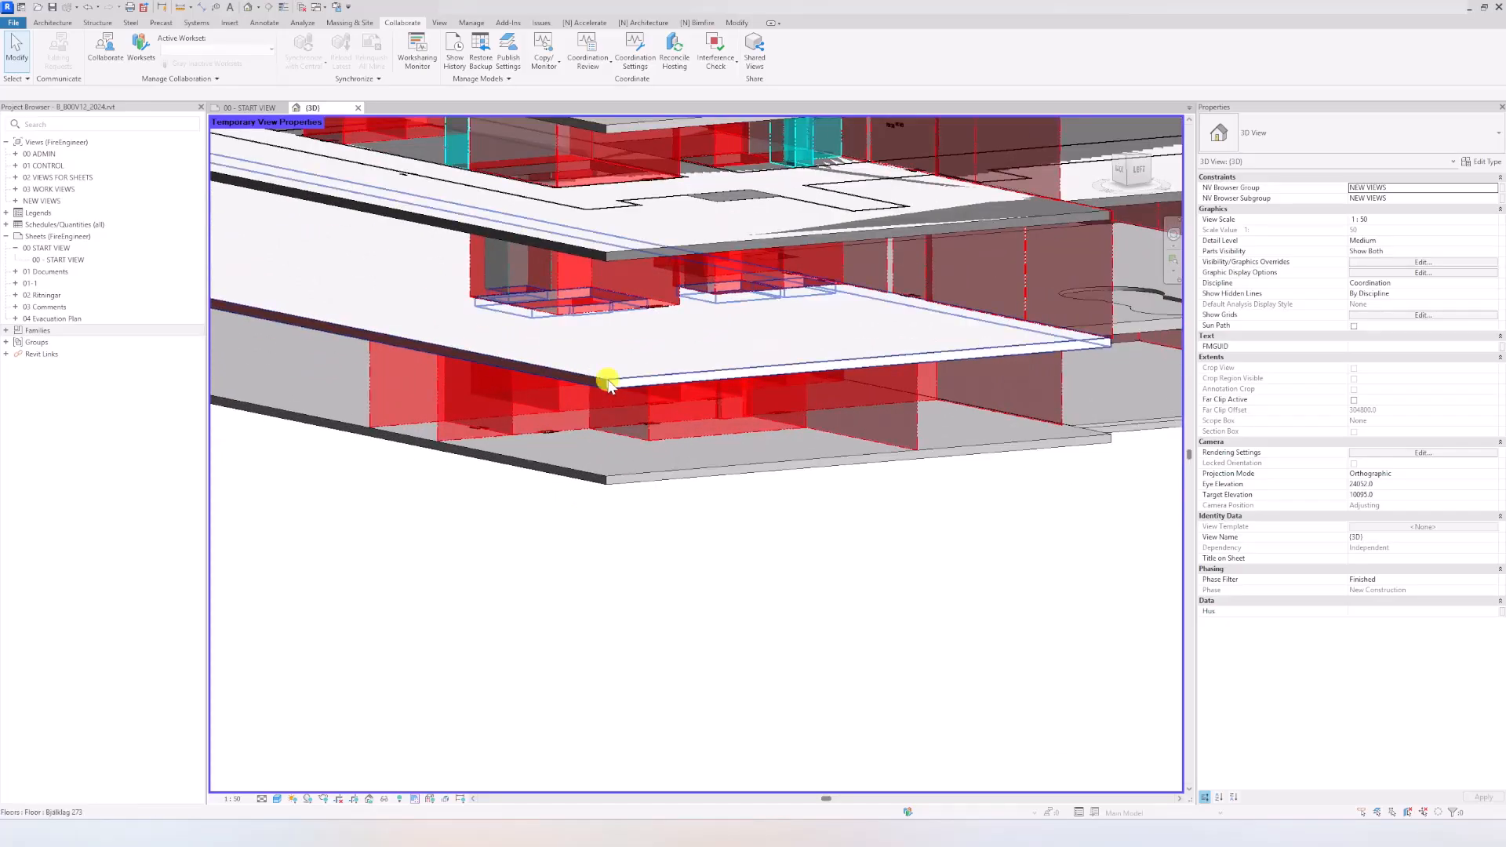
{"action": "left_click", "coordinate": [1482, 162]}
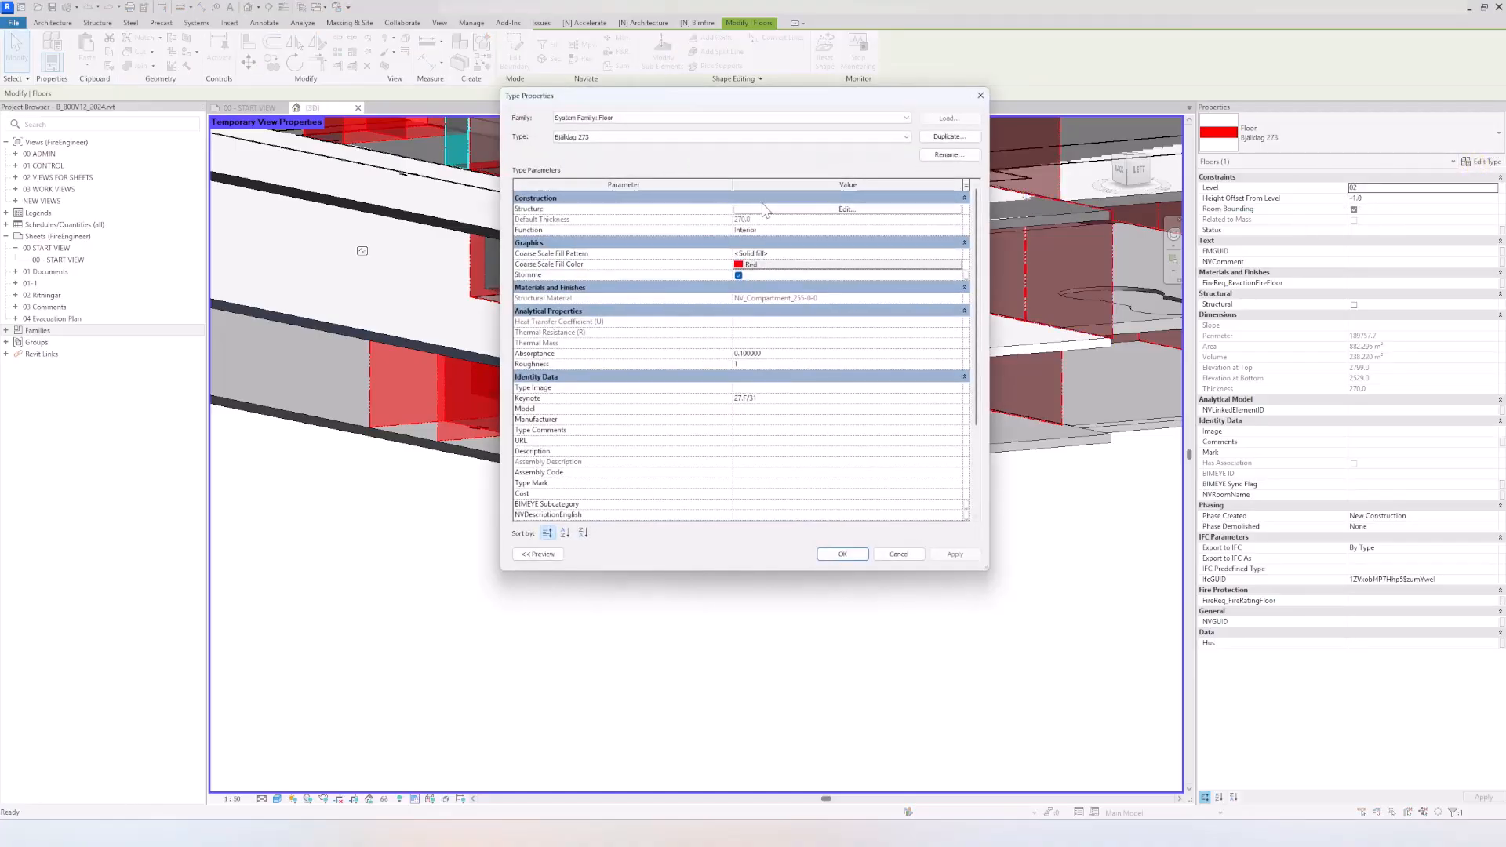
{"action": "left_click", "coordinate": [845, 209]}
{"action": "left_click", "coordinate": [768, 208]}
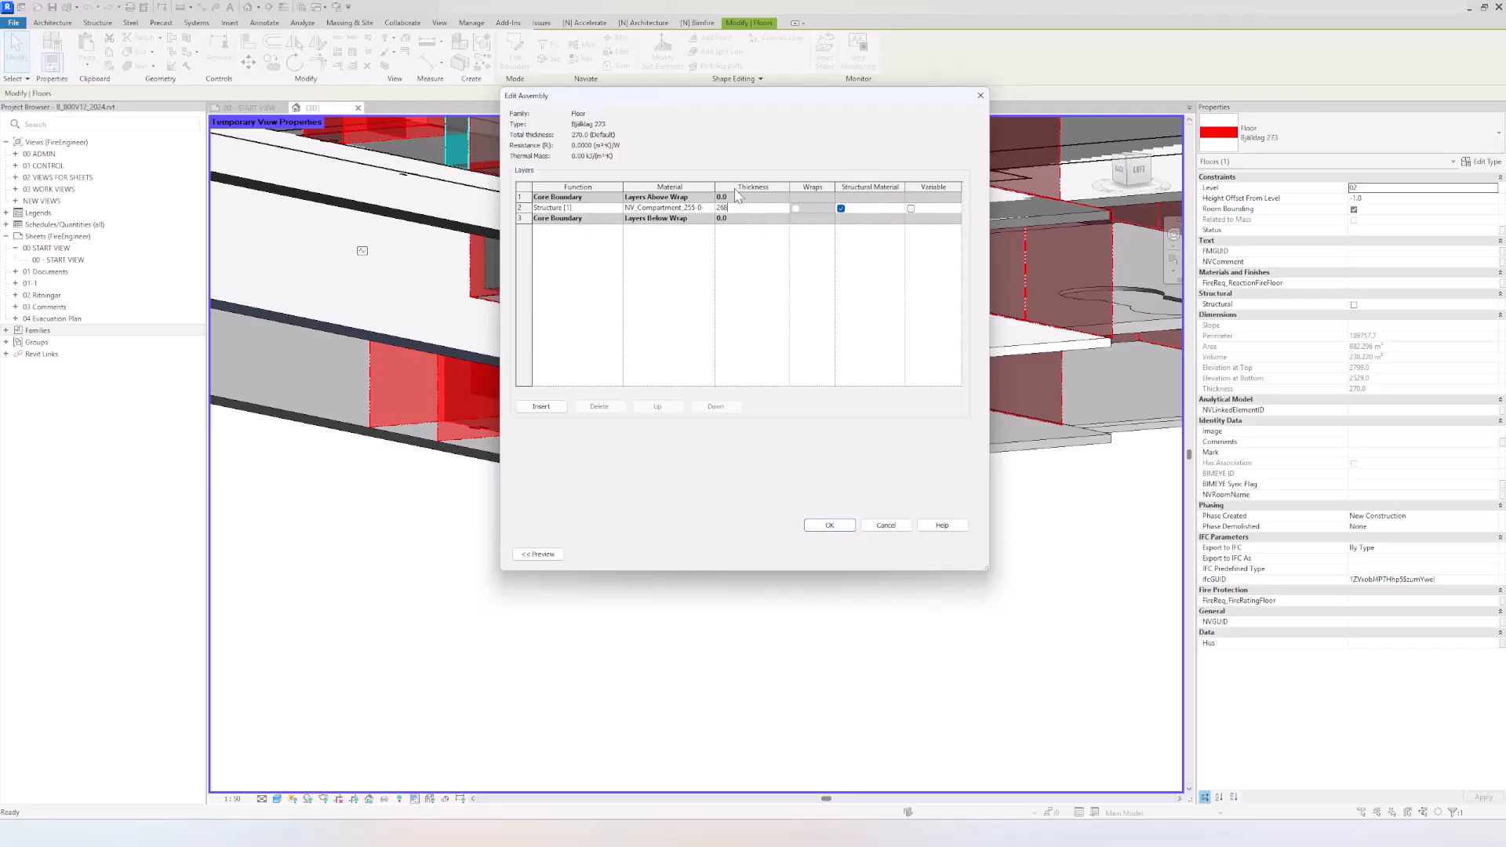
{"action": "left_click", "coordinate": [820, 524]}
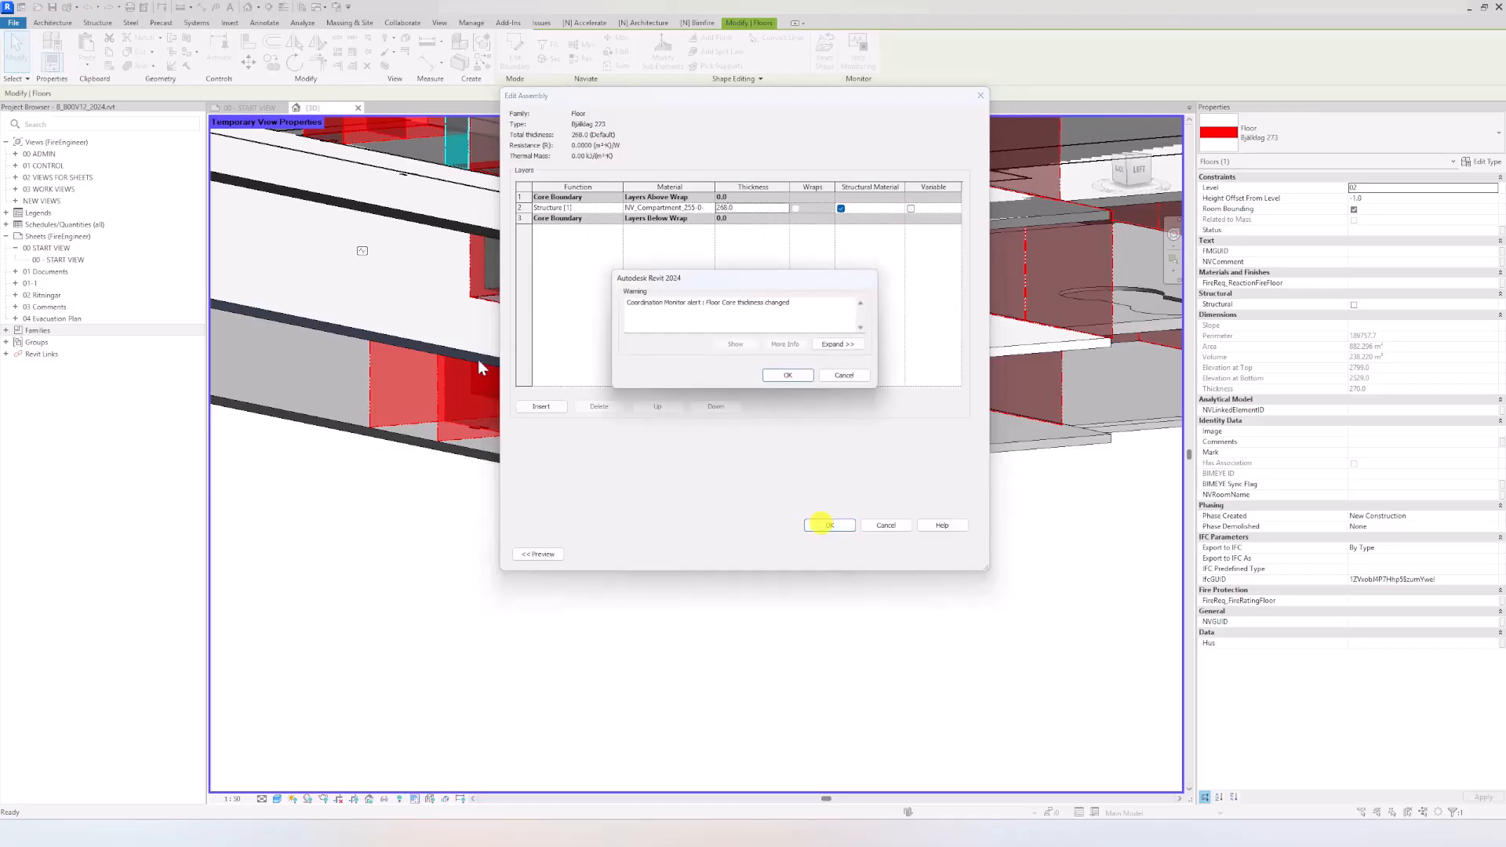
{"action": "left_click", "coordinate": [789, 376]}
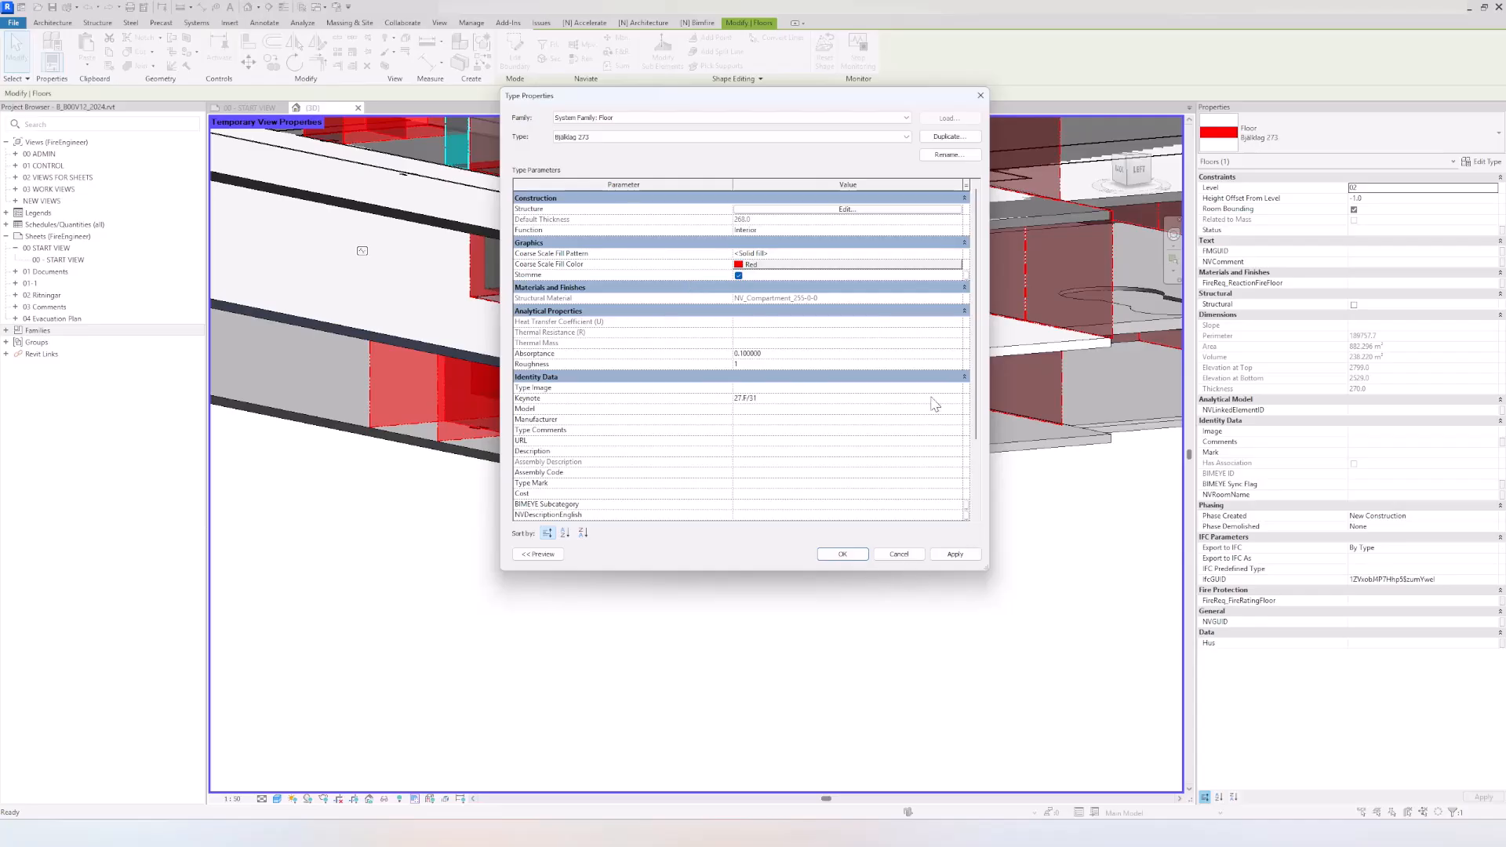
Step: Rename the floor type Bjälklag 273 as NV_REI60
{"action": "left_click", "coordinate": [950, 155]}
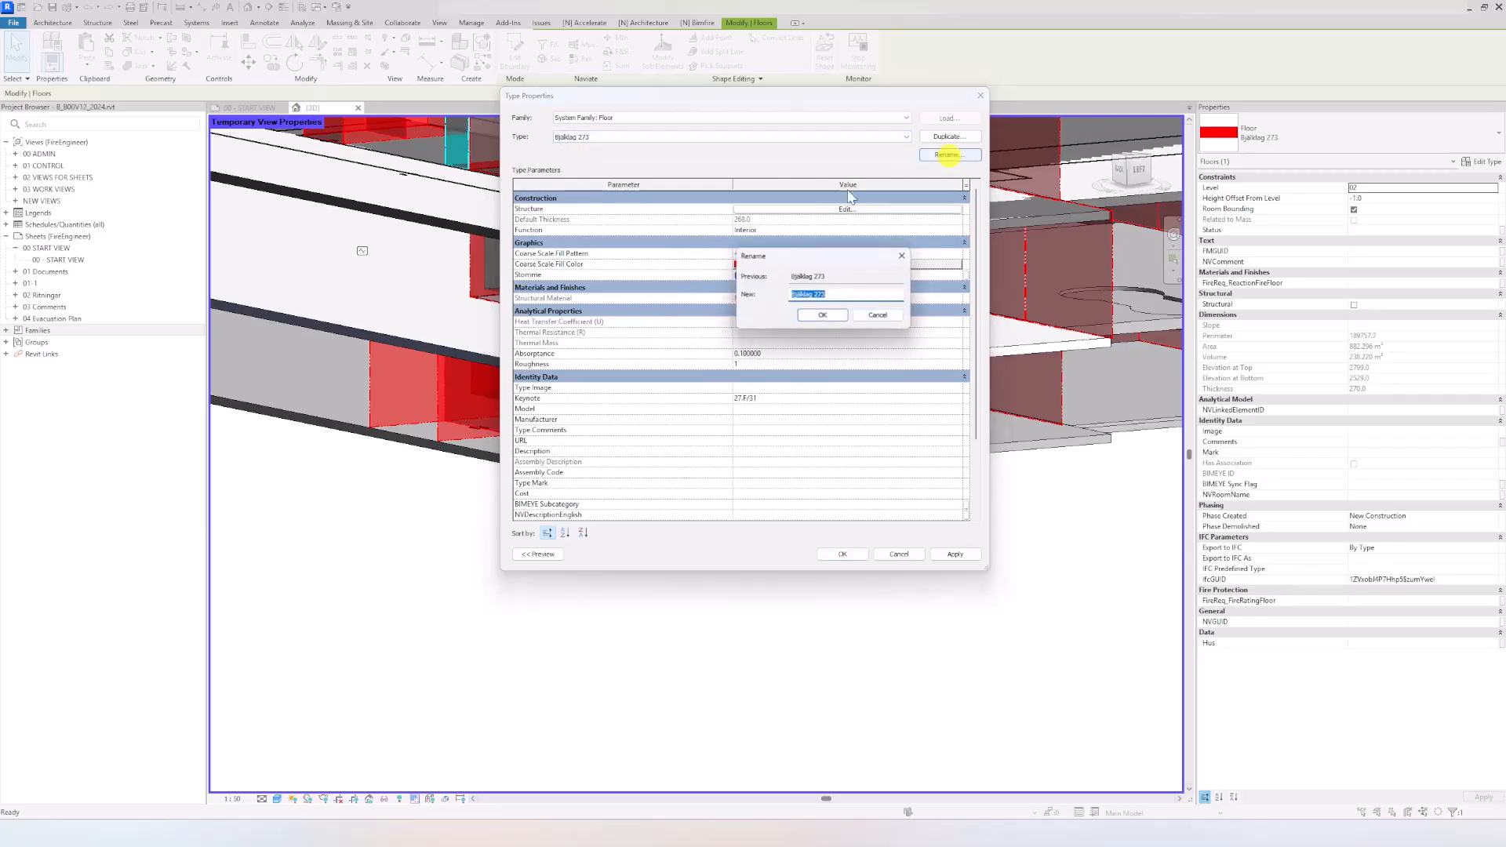
{"action": "type", "text": "N"}
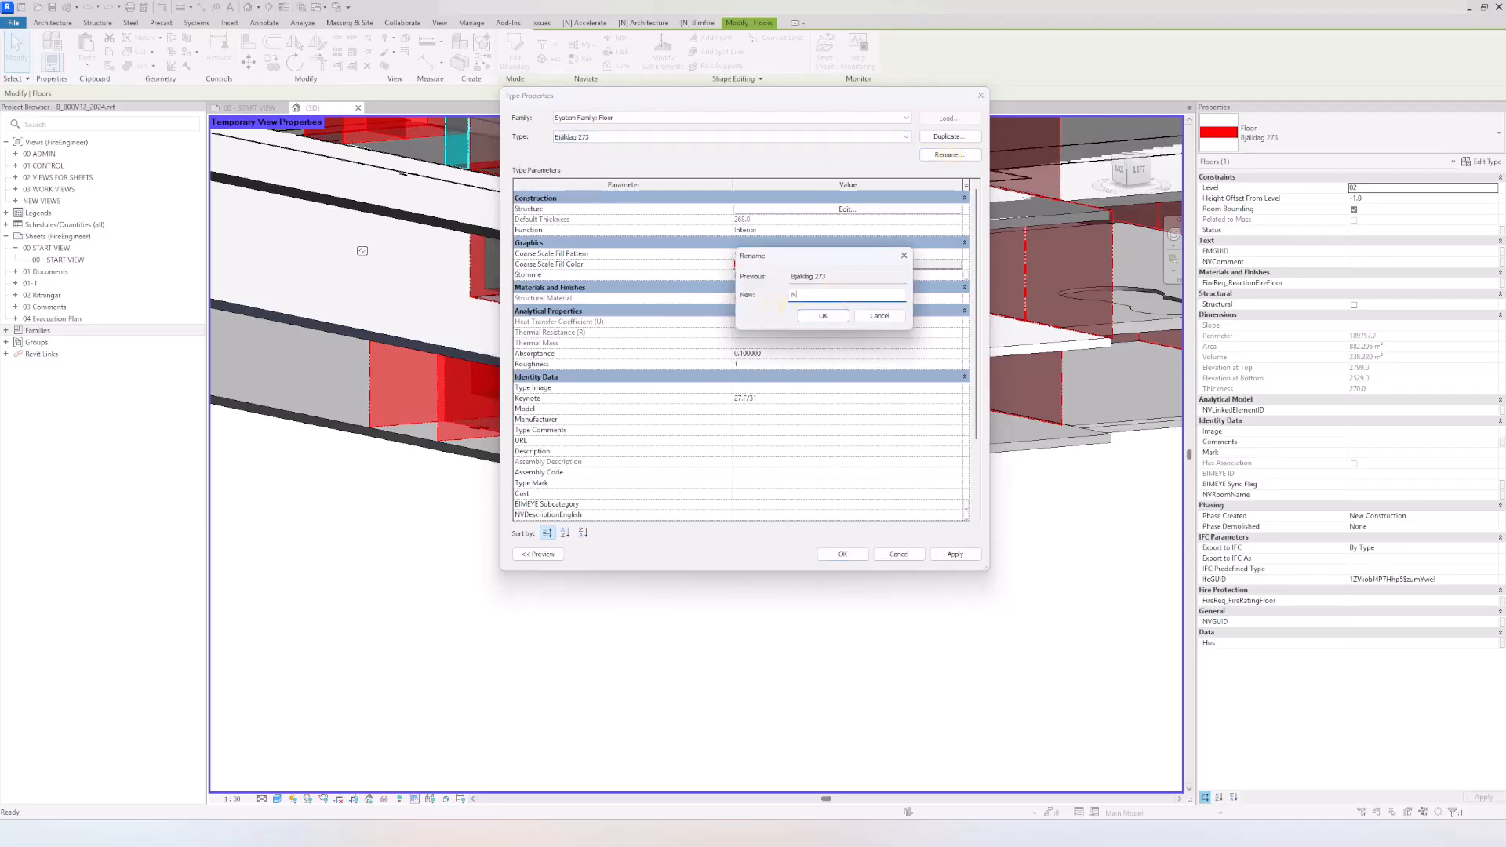
{"action": "type", "text": "V:_REI60"}
{"action": "left_click", "coordinate": [843, 315]}
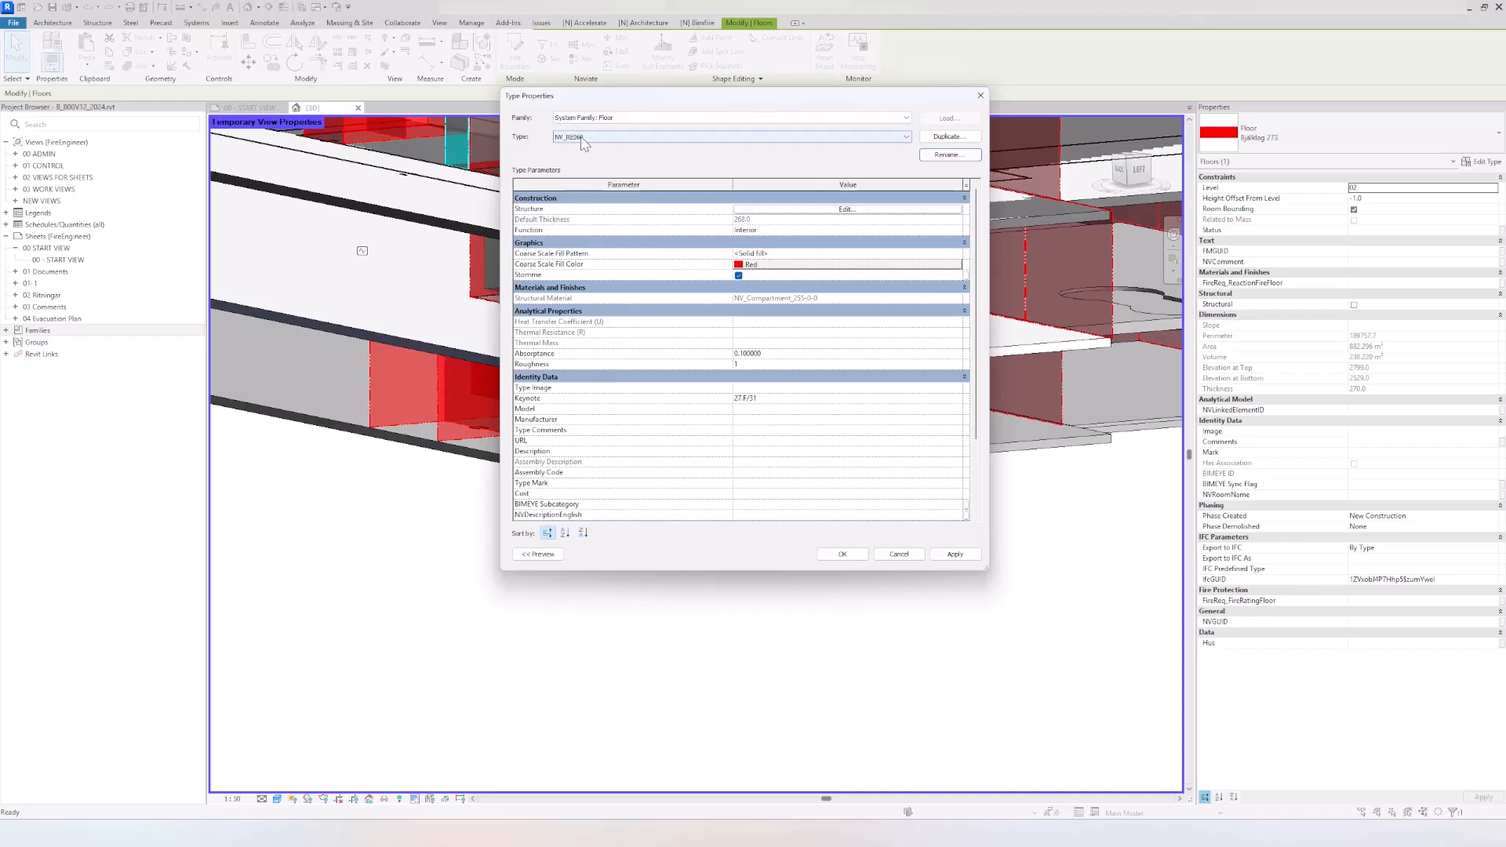
Step: Try to rename the floor type as NV_REI 60, and accept the type properties with the name NV_REI60
{"action": "left_click", "coordinate": [946, 155]}
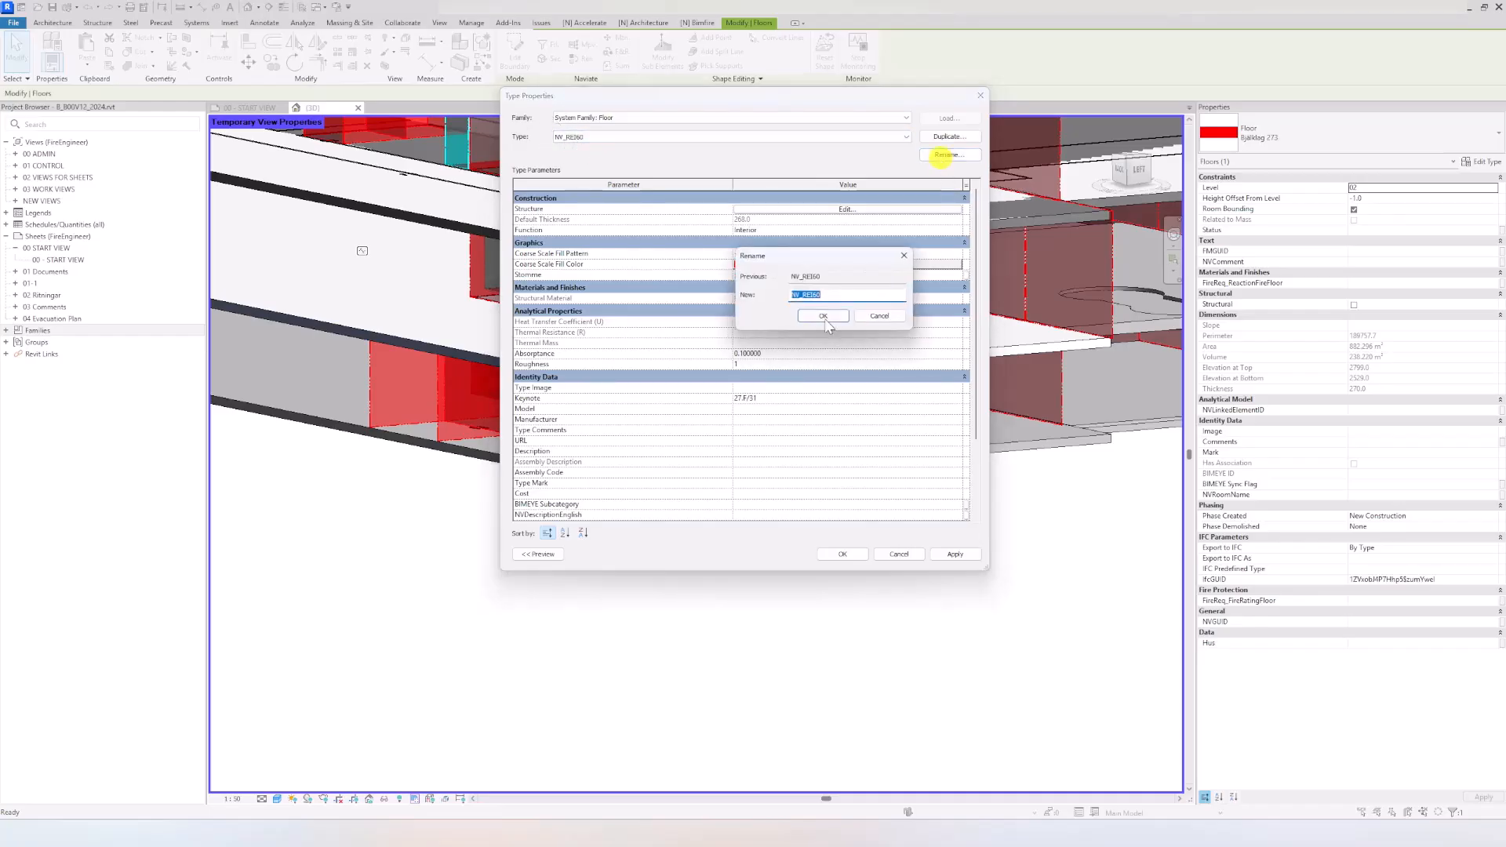
{"action": "left_click", "coordinate": [814, 295]}
{"action": "left_click", "coordinate": [821, 316]}
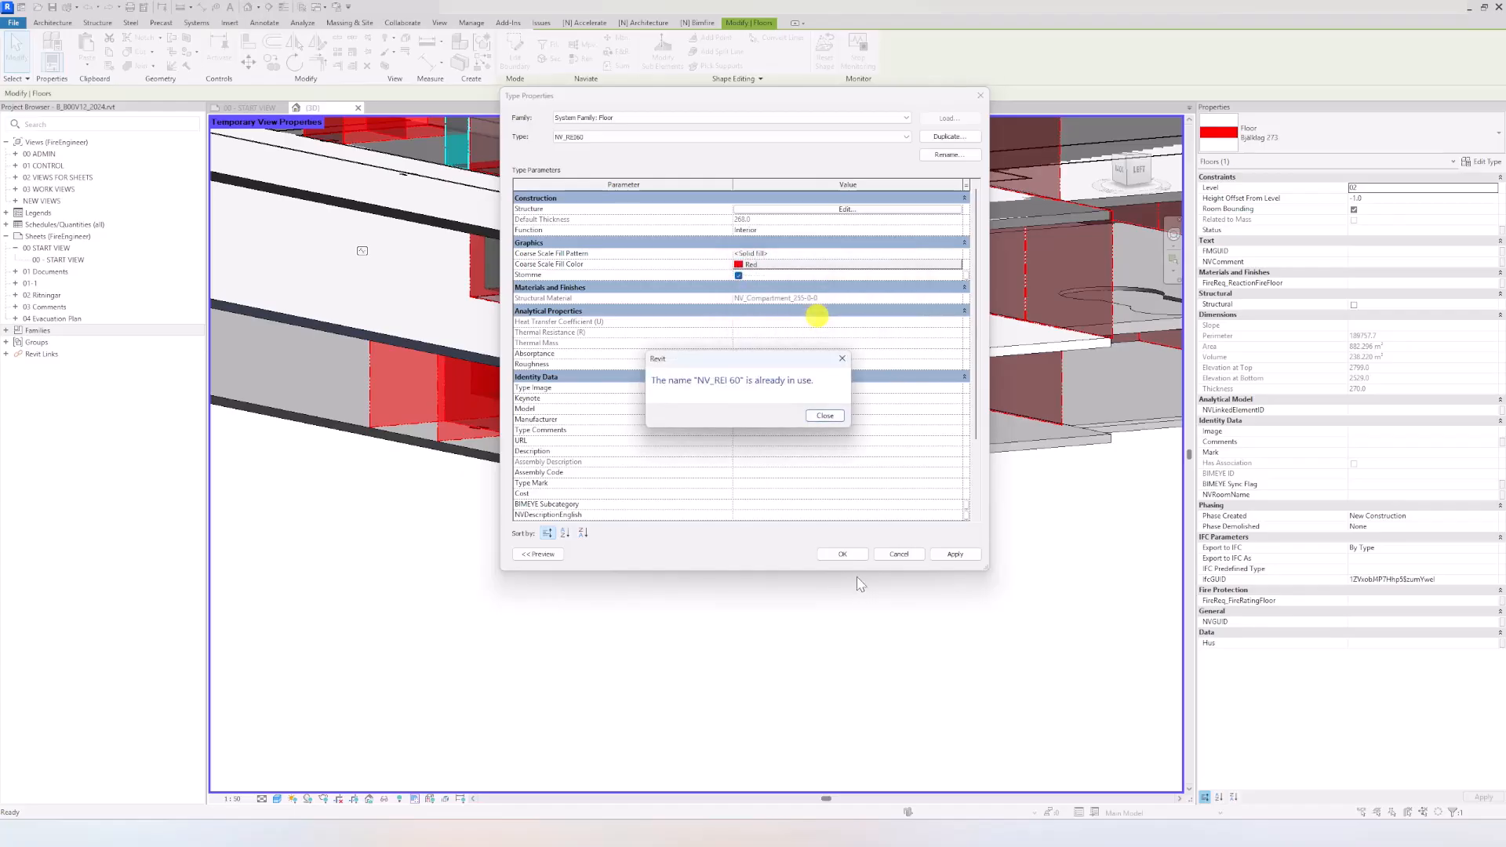
{"action": "left_click", "coordinate": [824, 416]}
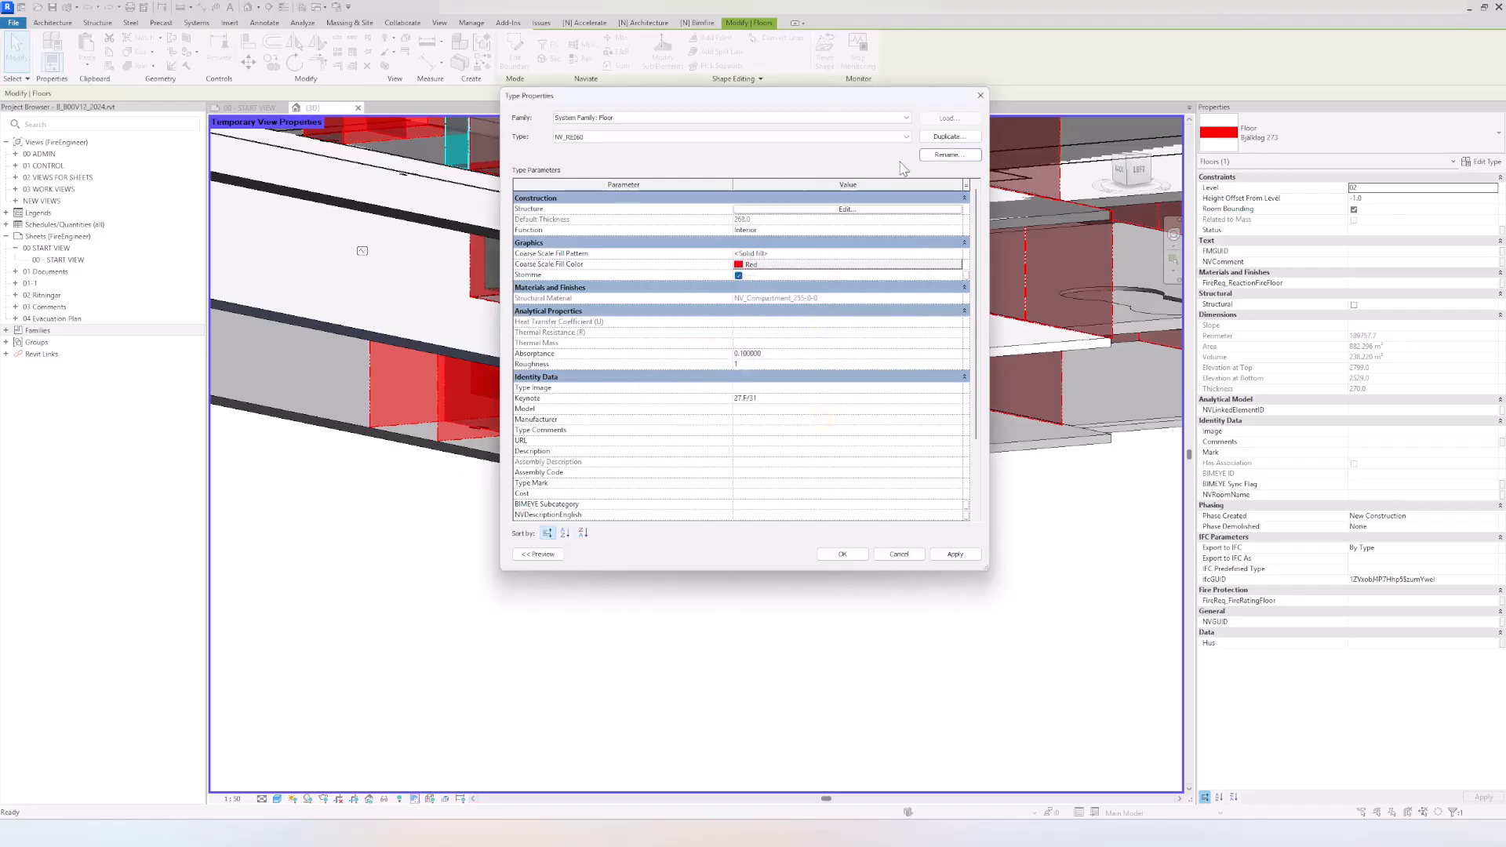
{"action": "left_click", "coordinate": [840, 554]}
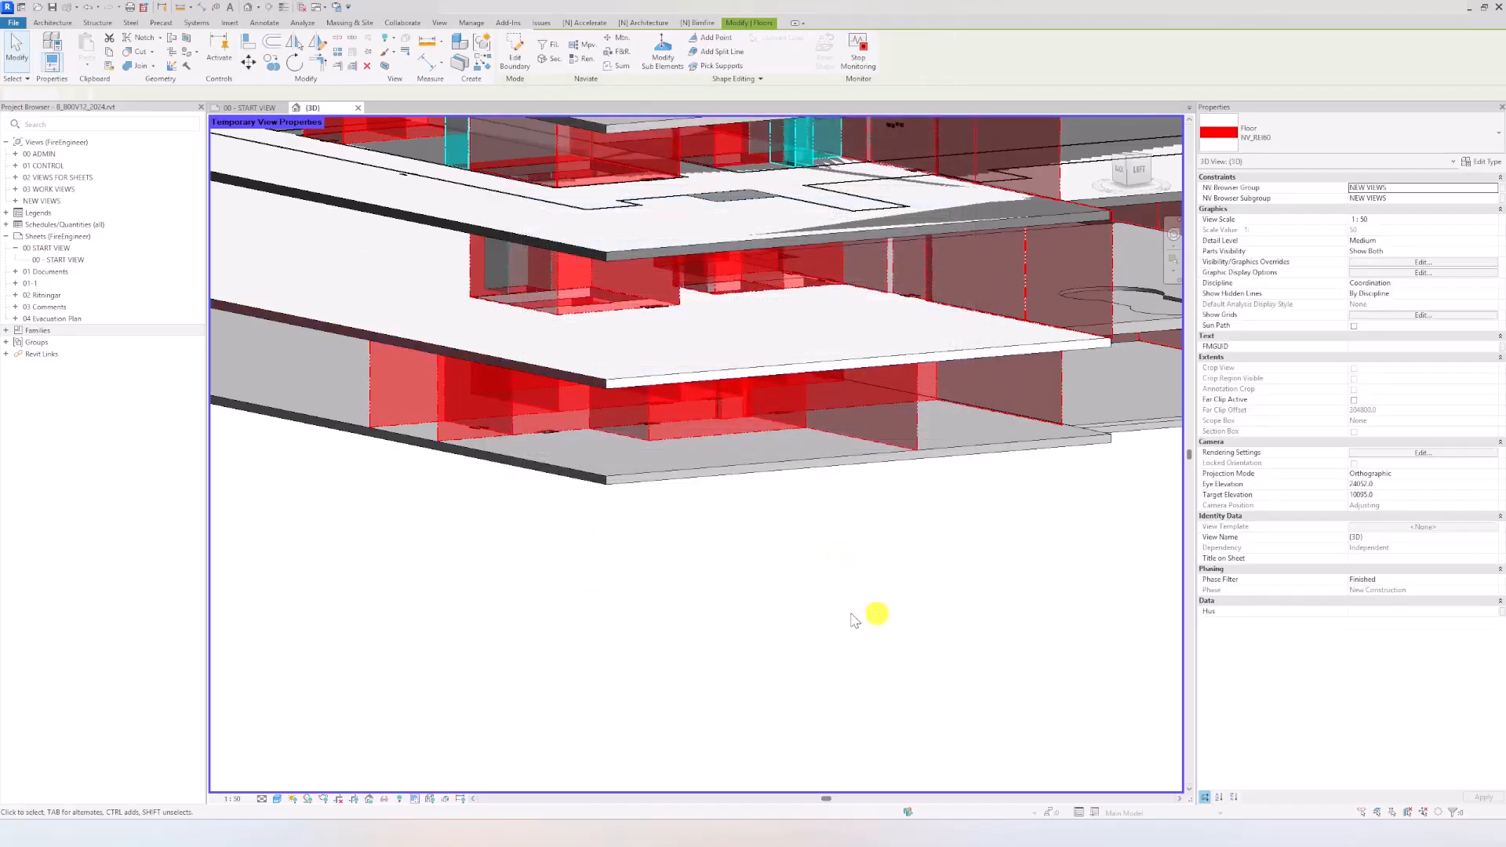
Step: Isolate the level 02 slab temporarily, examine its compartment colour from above, and reset the temporary isolation
{"action": "left_click", "coordinate": [616, 383]}
{"action": "key", "text": "h"}
{"action": "key", "text": "i"}
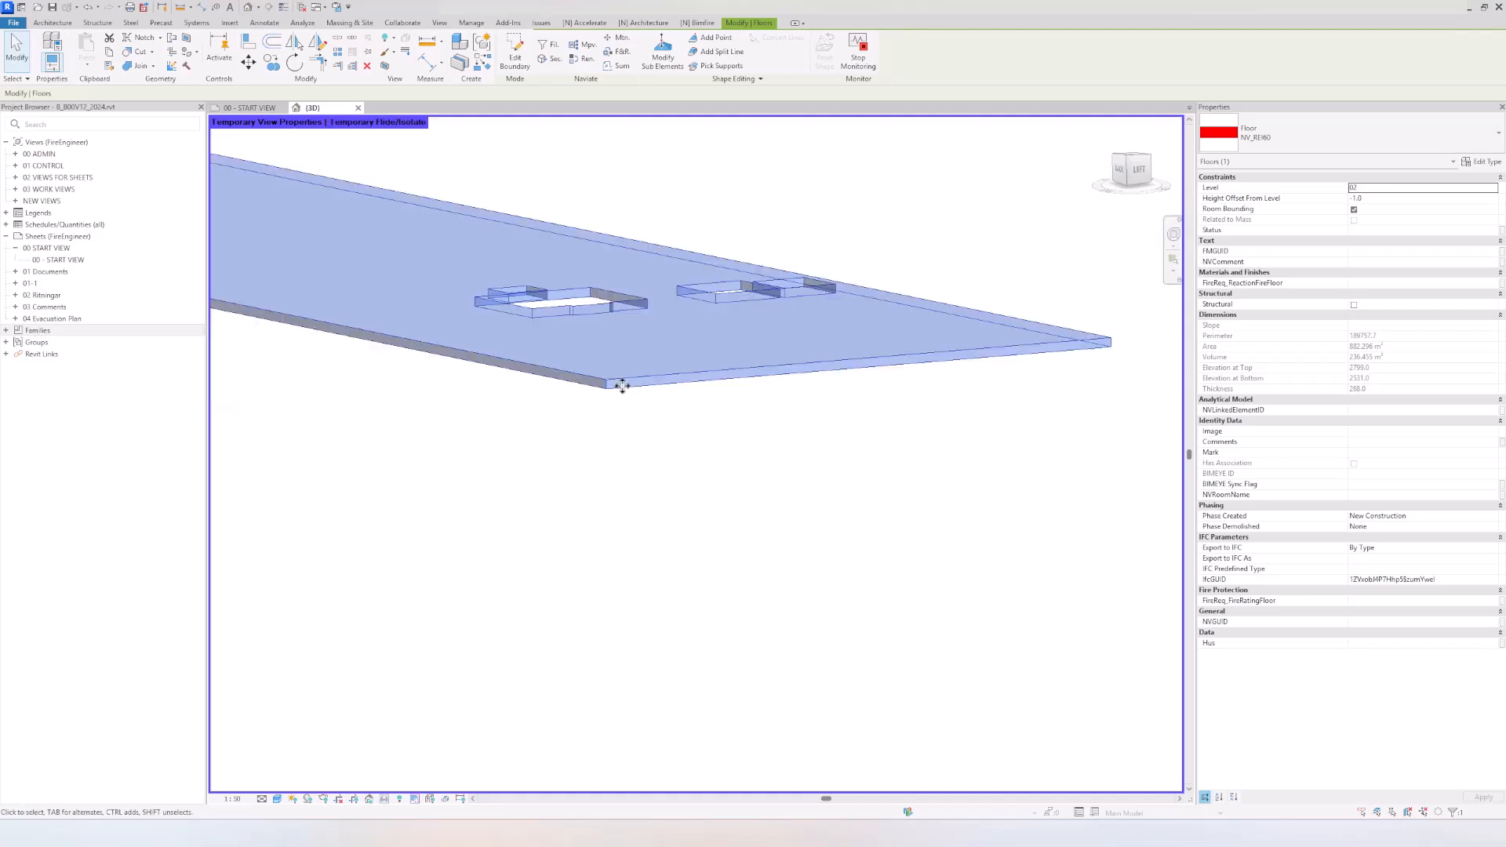
{"action": "key", "text": "Escape"}
{"action": "middle_click_drag", "start_coordinate": [662, 527], "coordinate": [597, 606], "text": "shift"}
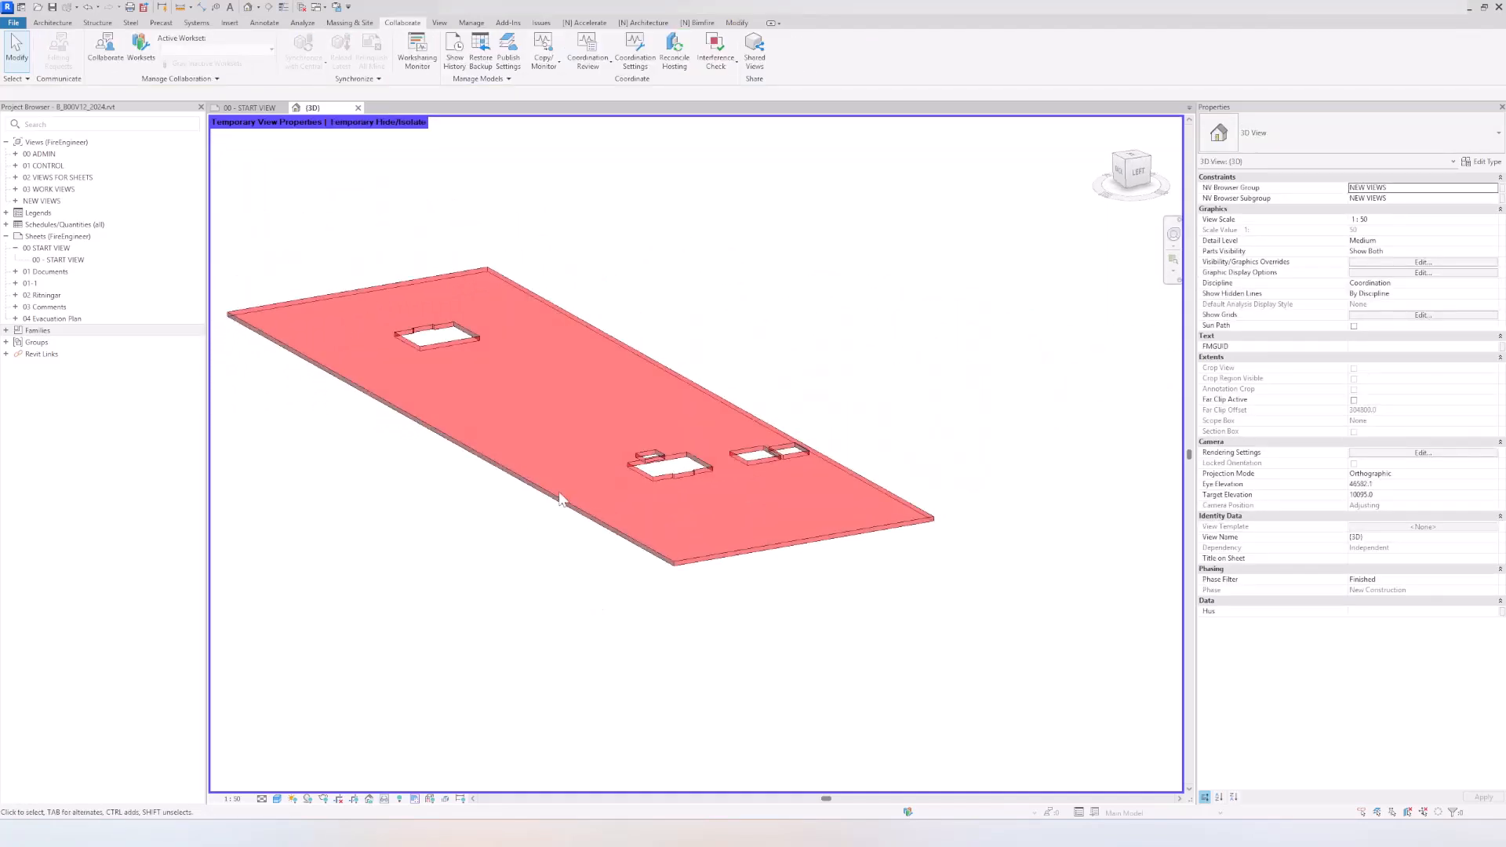
{"action": "left_click", "coordinate": [384, 799]}
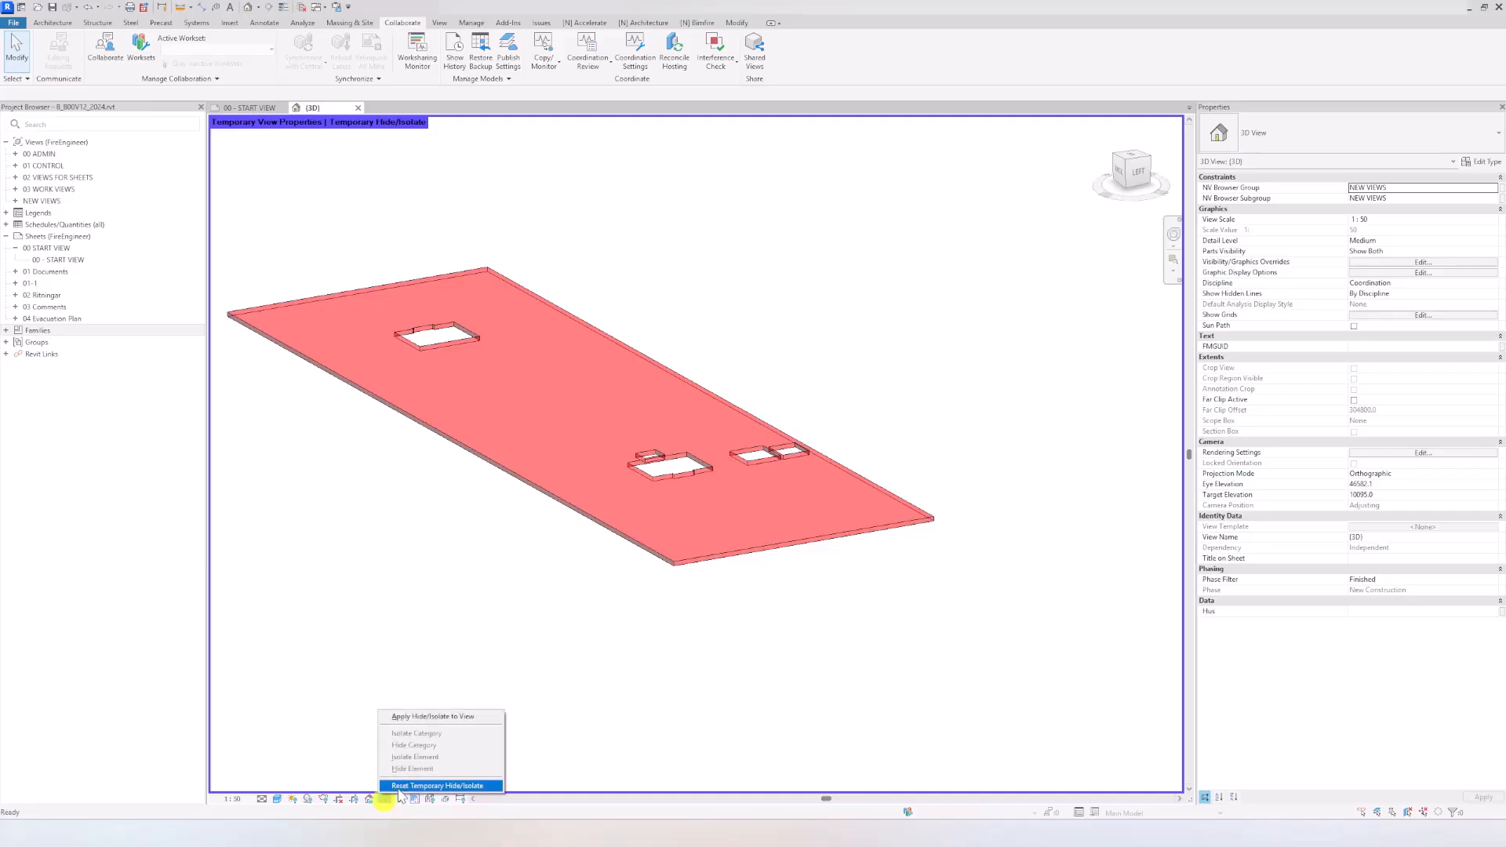
{"action": "left_click", "coordinate": [400, 786]}
Step: Select the level 02 NV_REI60 slab in the 3D view and open floor plan 02 of the views for sheets
{"action": "middle_click_drag", "start_coordinate": [656, 690], "coordinate": [615, 625], "text": "shift"}
{"action": "scroll", "coordinate": [605, 529], "scroll_direction": "up", "scroll_amount": 8}
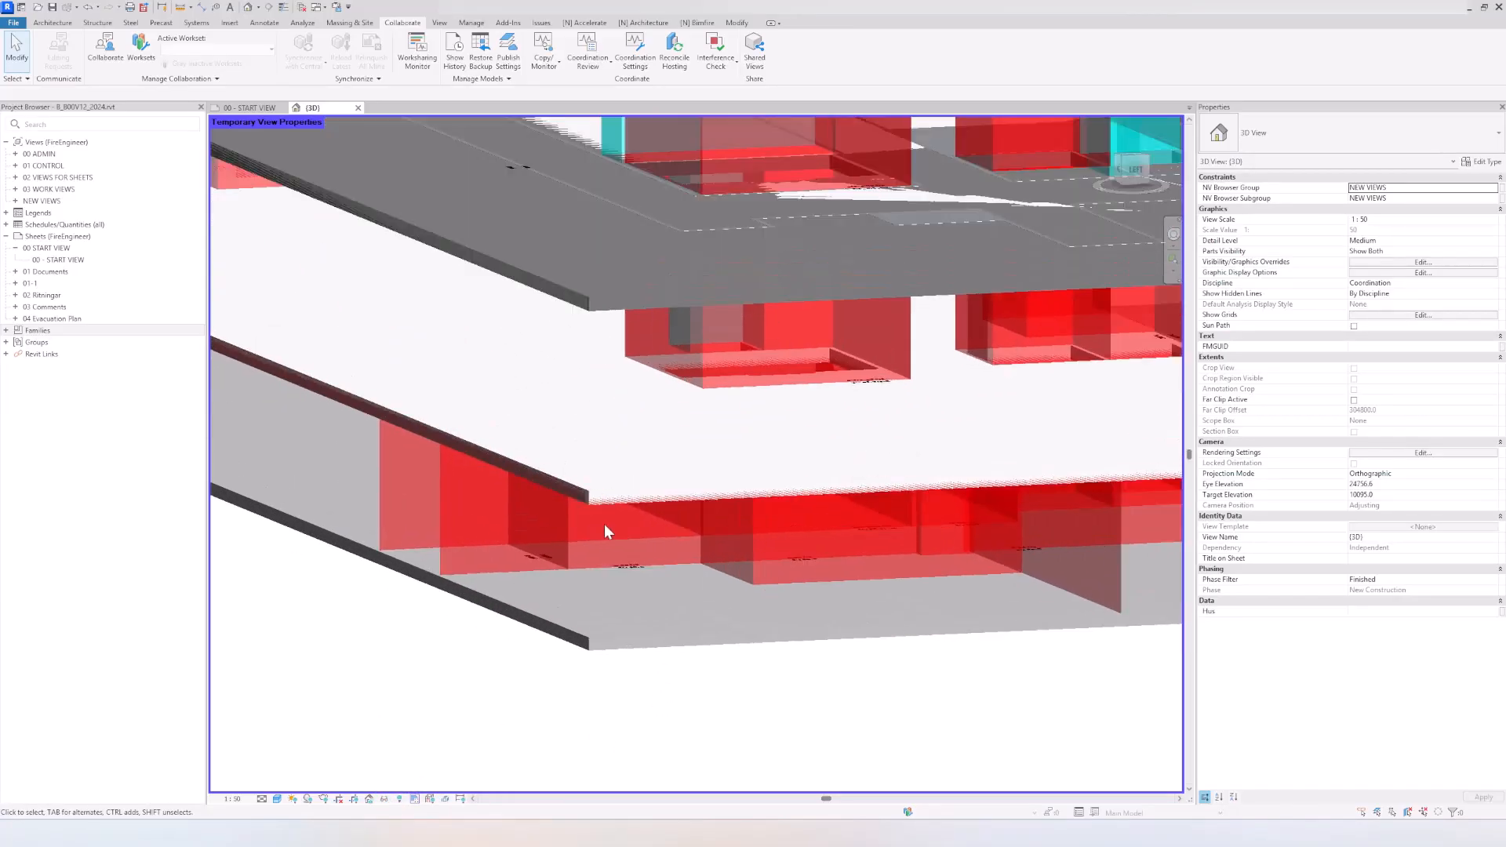
{"action": "scroll", "coordinate": [603, 518], "scroll_direction": "down", "scroll_amount": 3}
{"action": "left_click", "coordinate": [599, 504]}
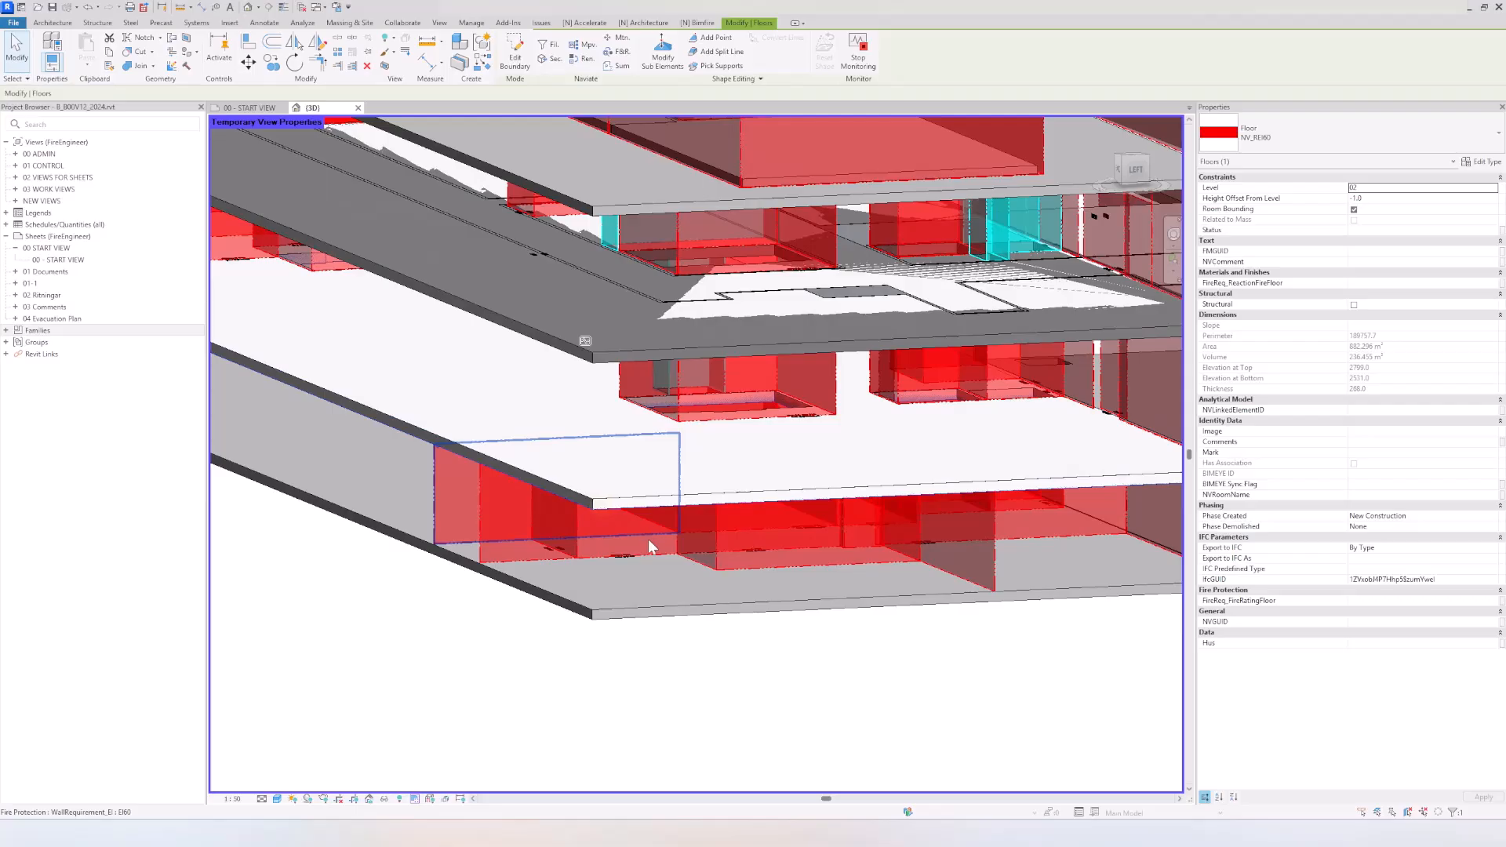
{"action": "scroll", "coordinate": [648, 539], "scroll_direction": "down", "scroll_amount": 2}
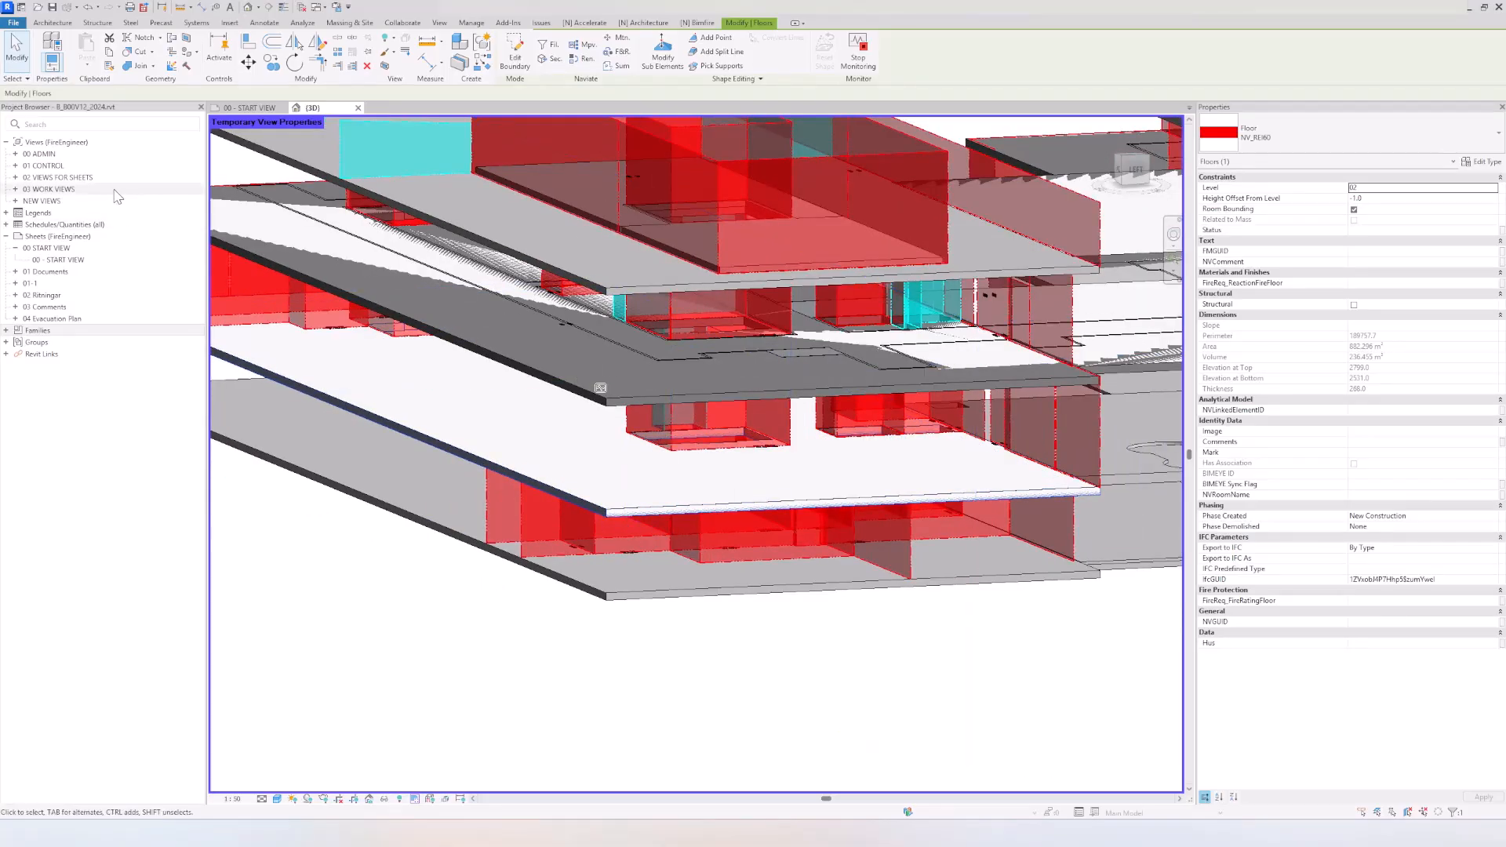
{"action": "double_click", "coordinate": [93, 178]}
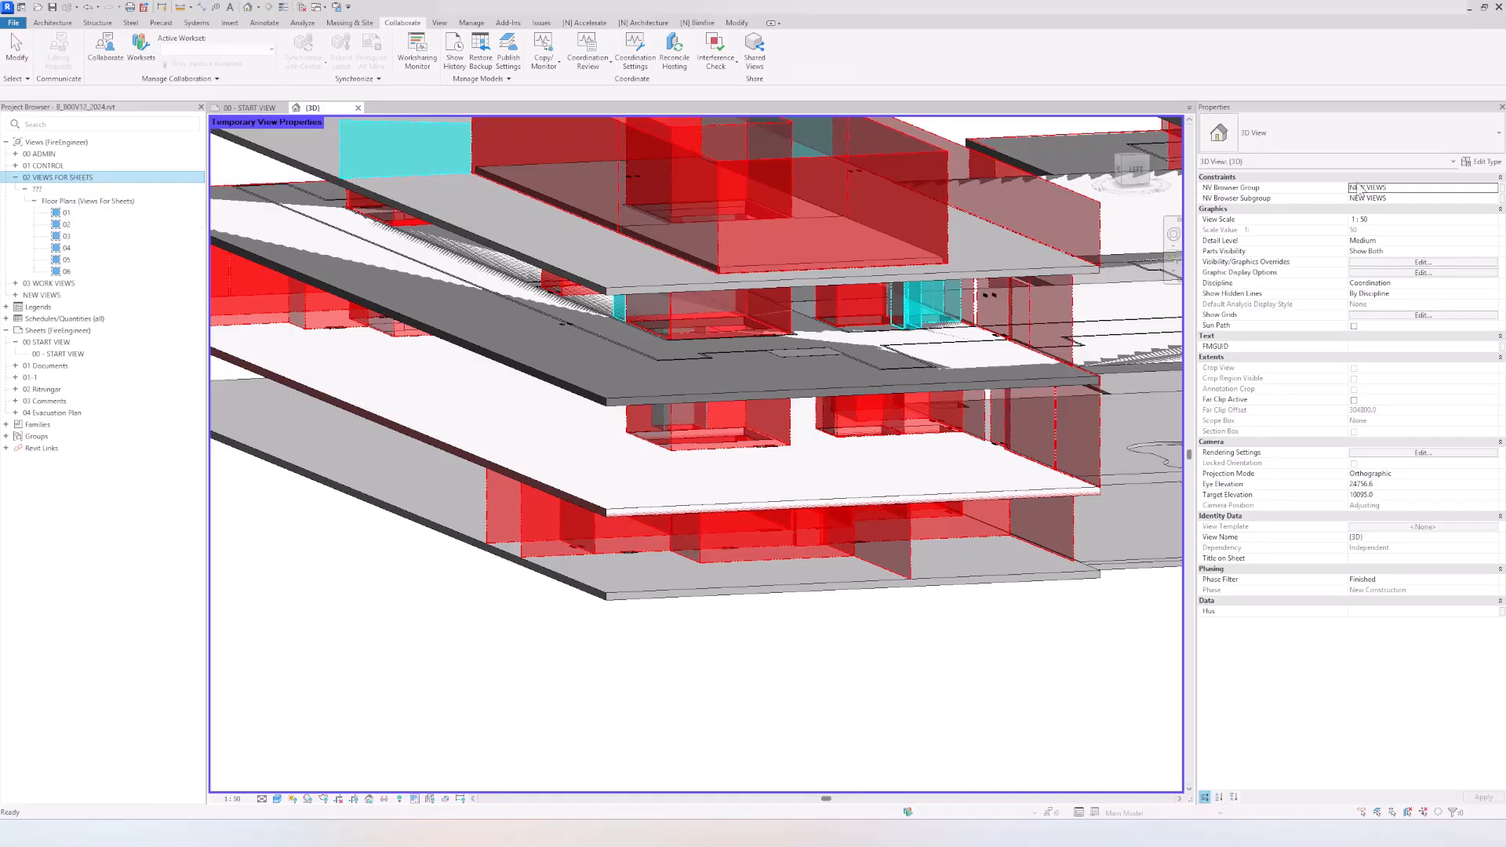
{"action": "left_click", "coordinate": [650, 506]}
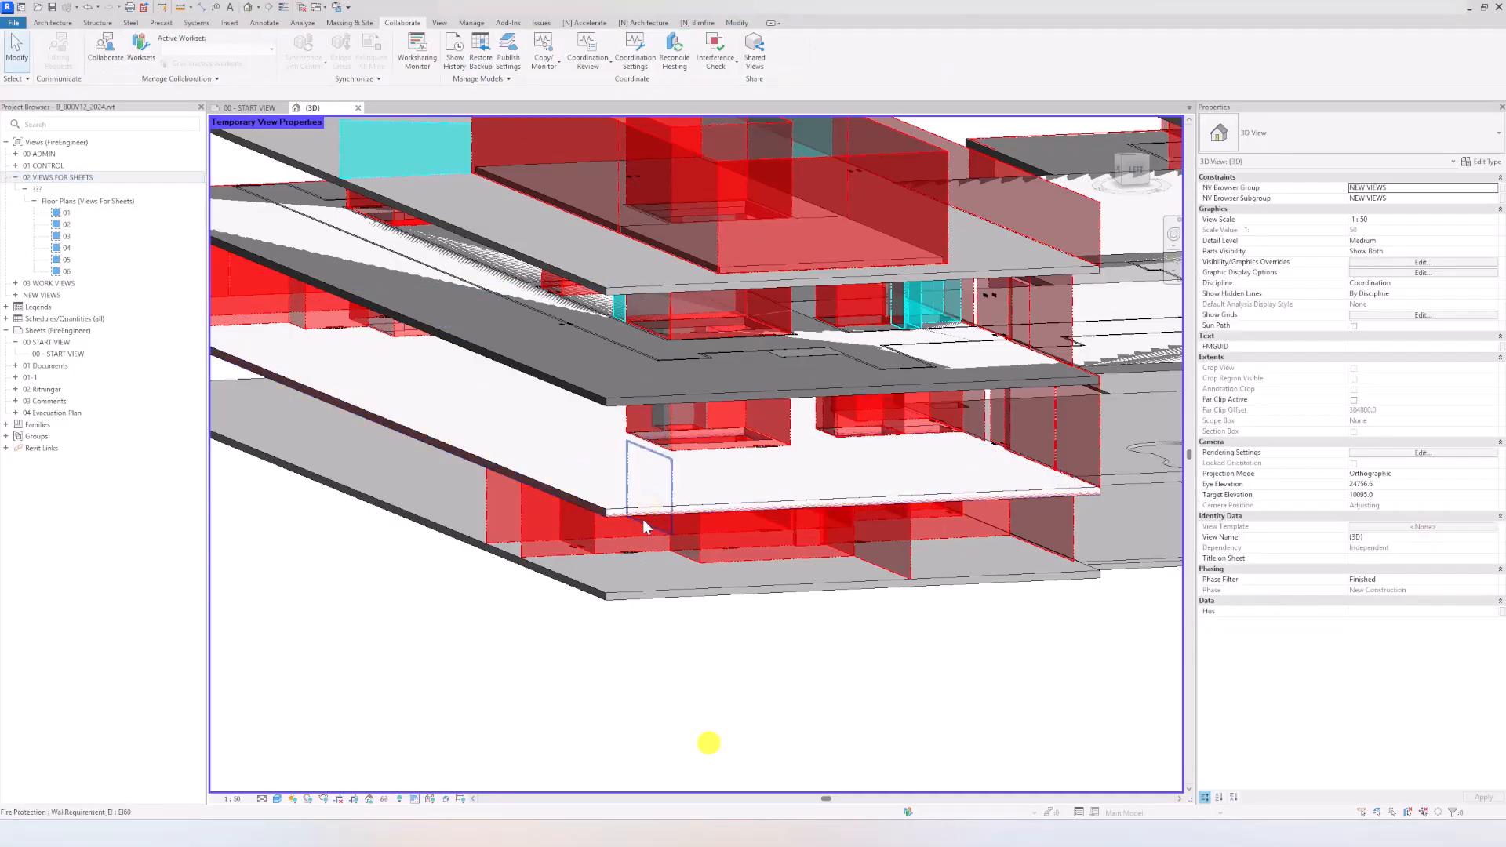
{"action": "left_click", "coordinate": [634, 503]}
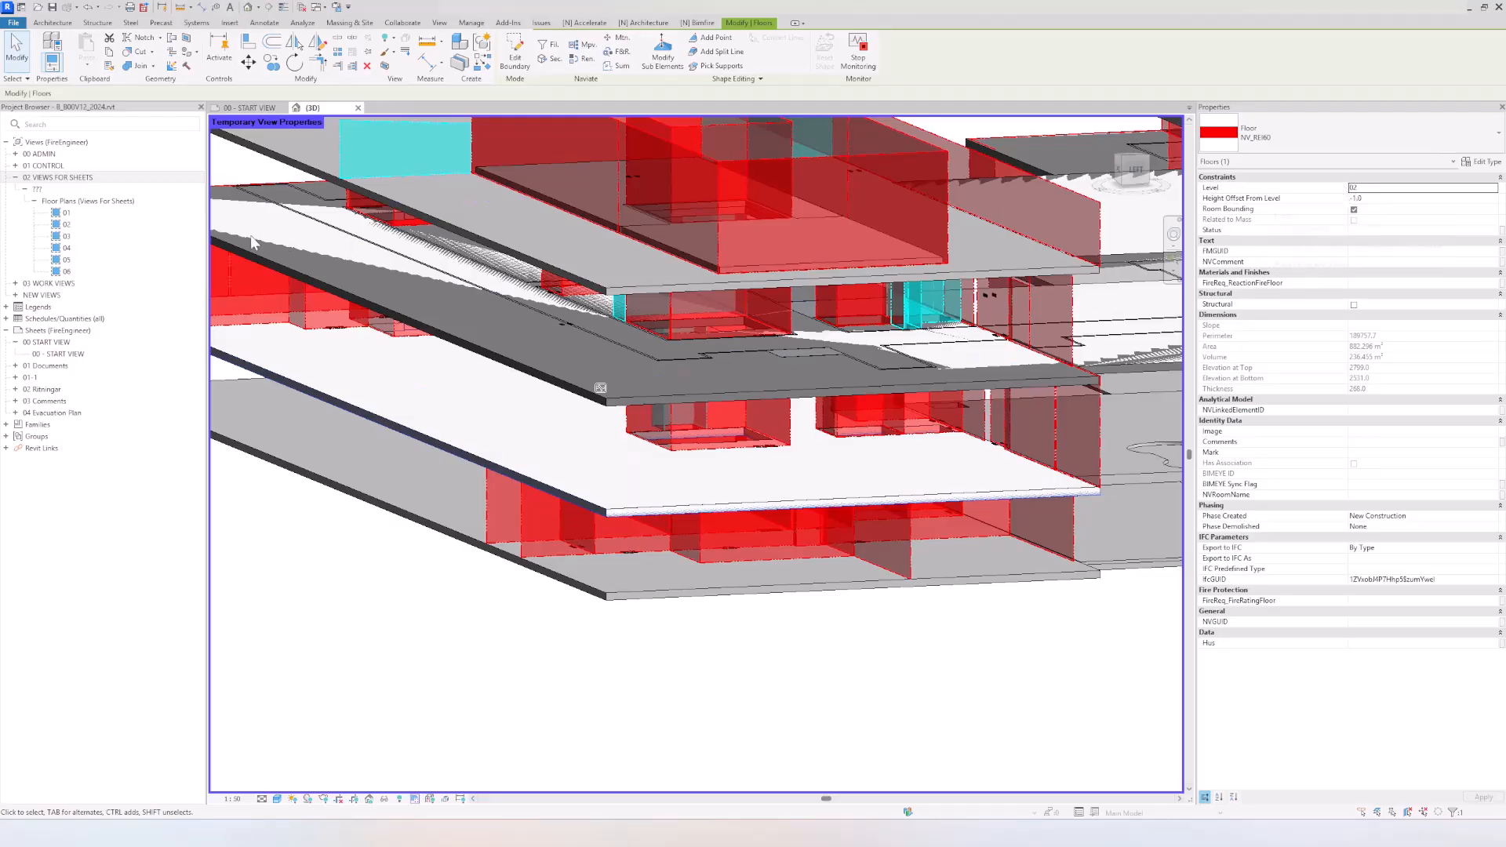
{"action": "double_click", "coordinate": [117, 226]}
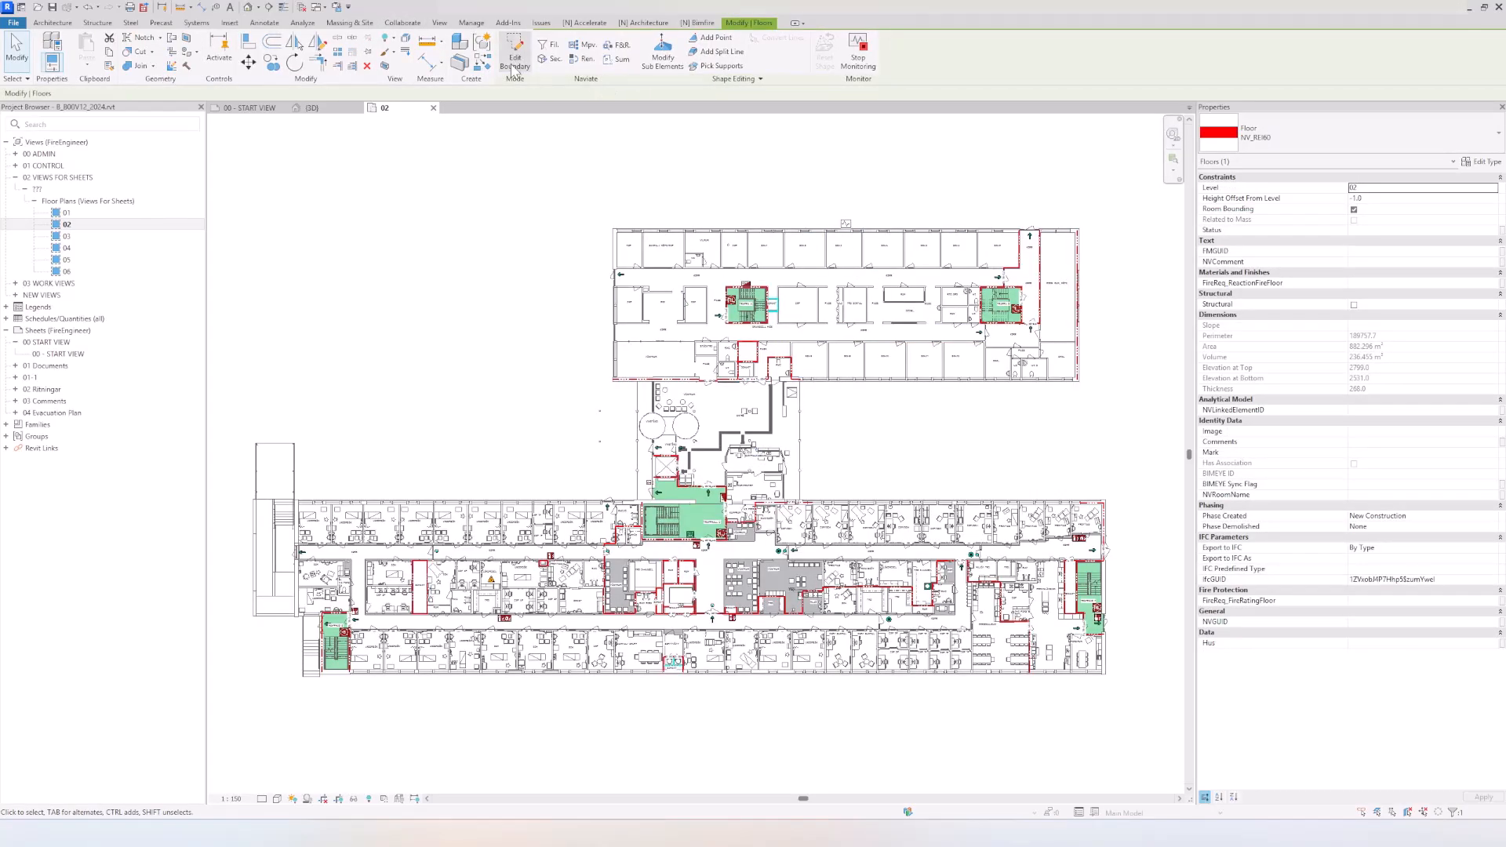
Step: Start editing the slab's boundary in plan 02 and delete the opening lines inside stairwell TRAPPA A
{"action": "left_click", "coordinate": [515, 59]}
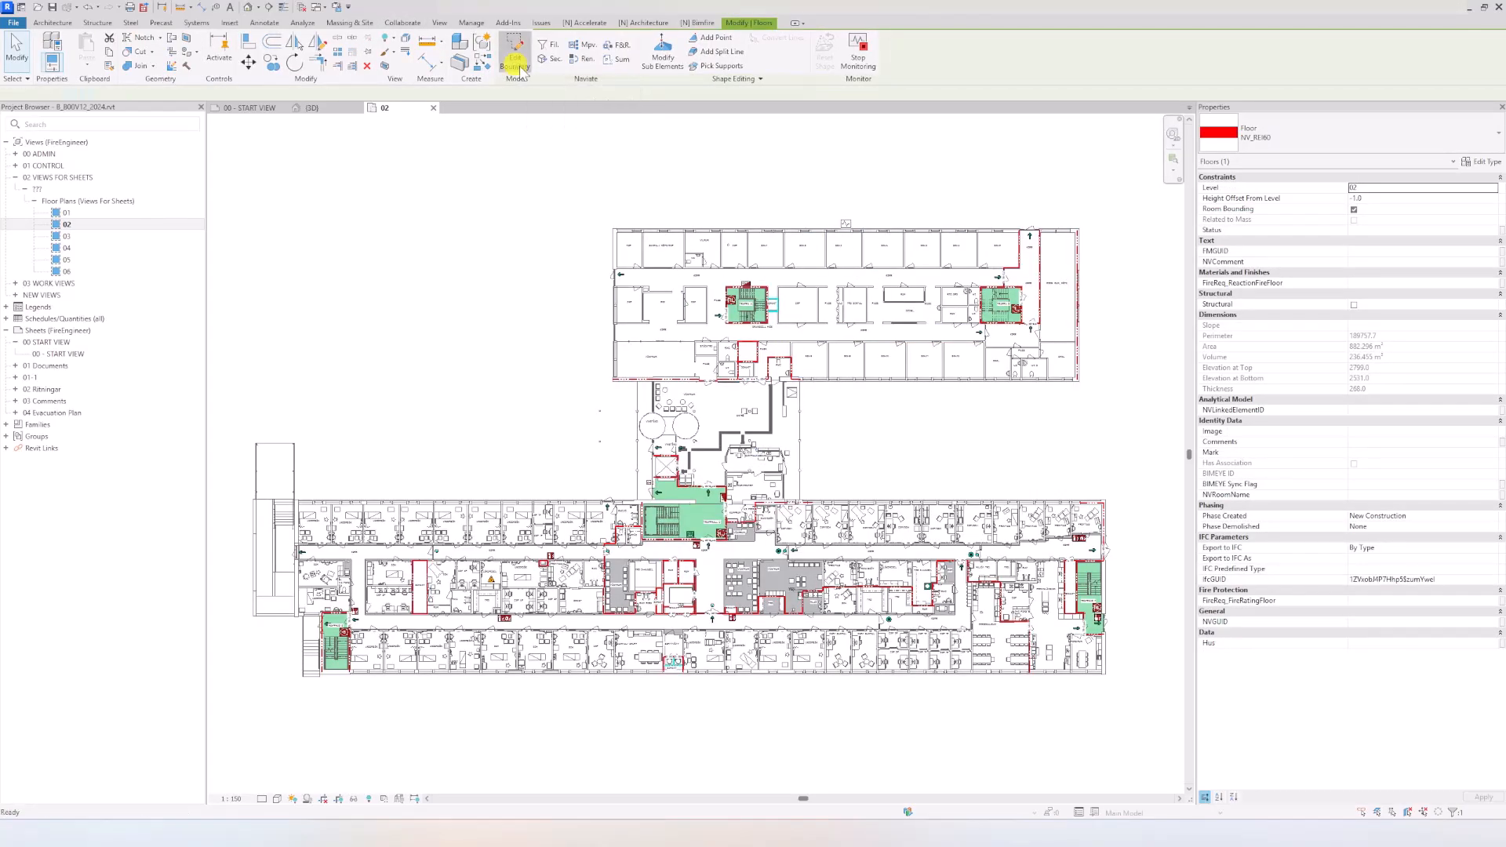
{"action": "scroll", "coordinate": [623, 341], "scroll_direction": "up", "scroll_amount": 5}
{"action": "scroll", "coordinate": [617, 346], "scroll_direction": "up", "scroll_amount": 3}
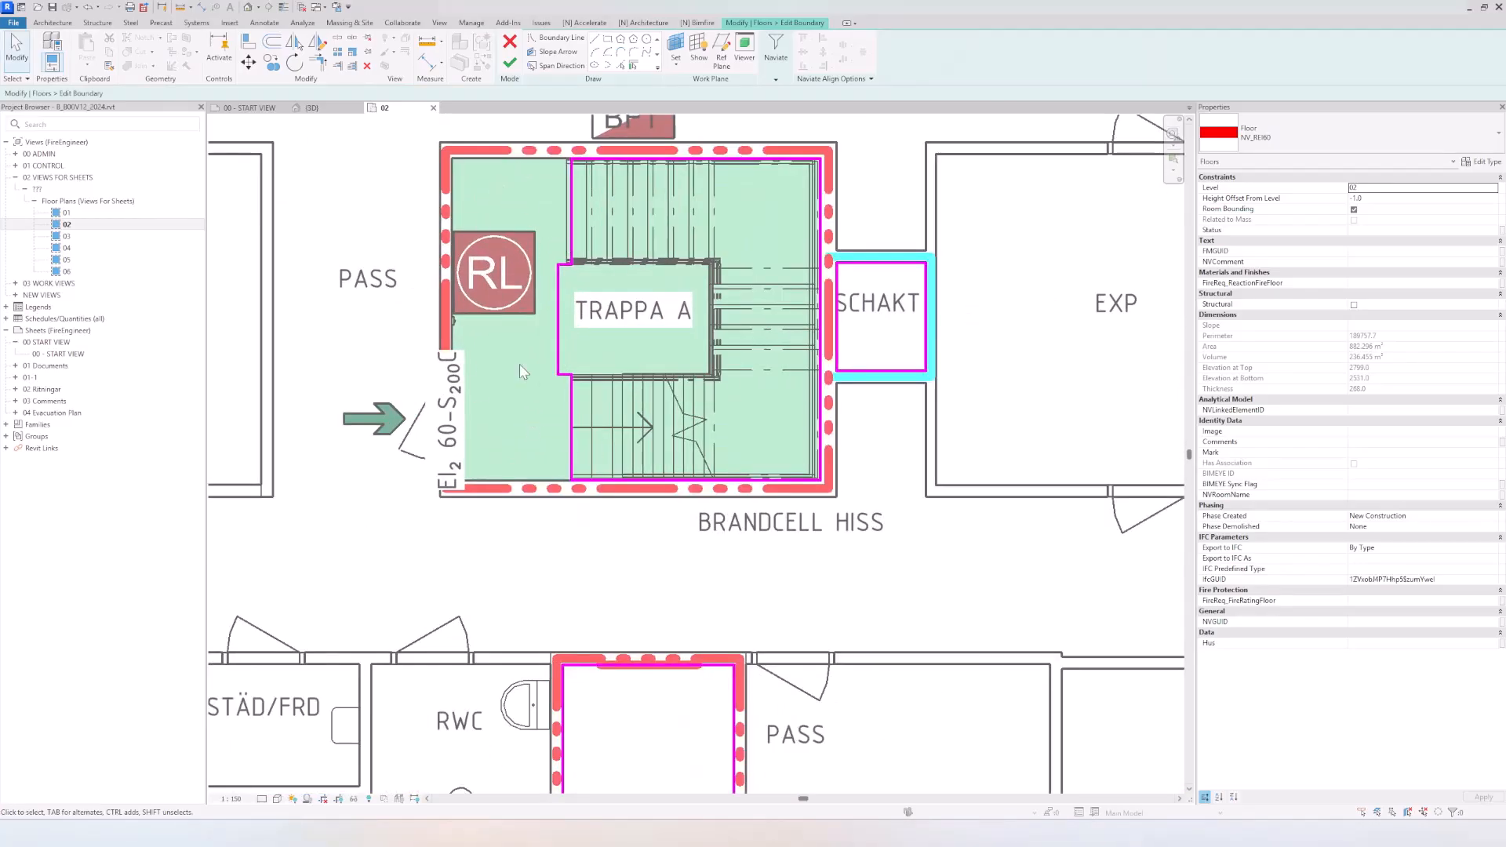
{"action": "scroll", "coordinate": [521, 305], "scroll_direction": "down", "scroll_amount": 2}
{"action": "middle_click_drag", "start_coordinate": [527, 324], "coordinate": [516, 219]}
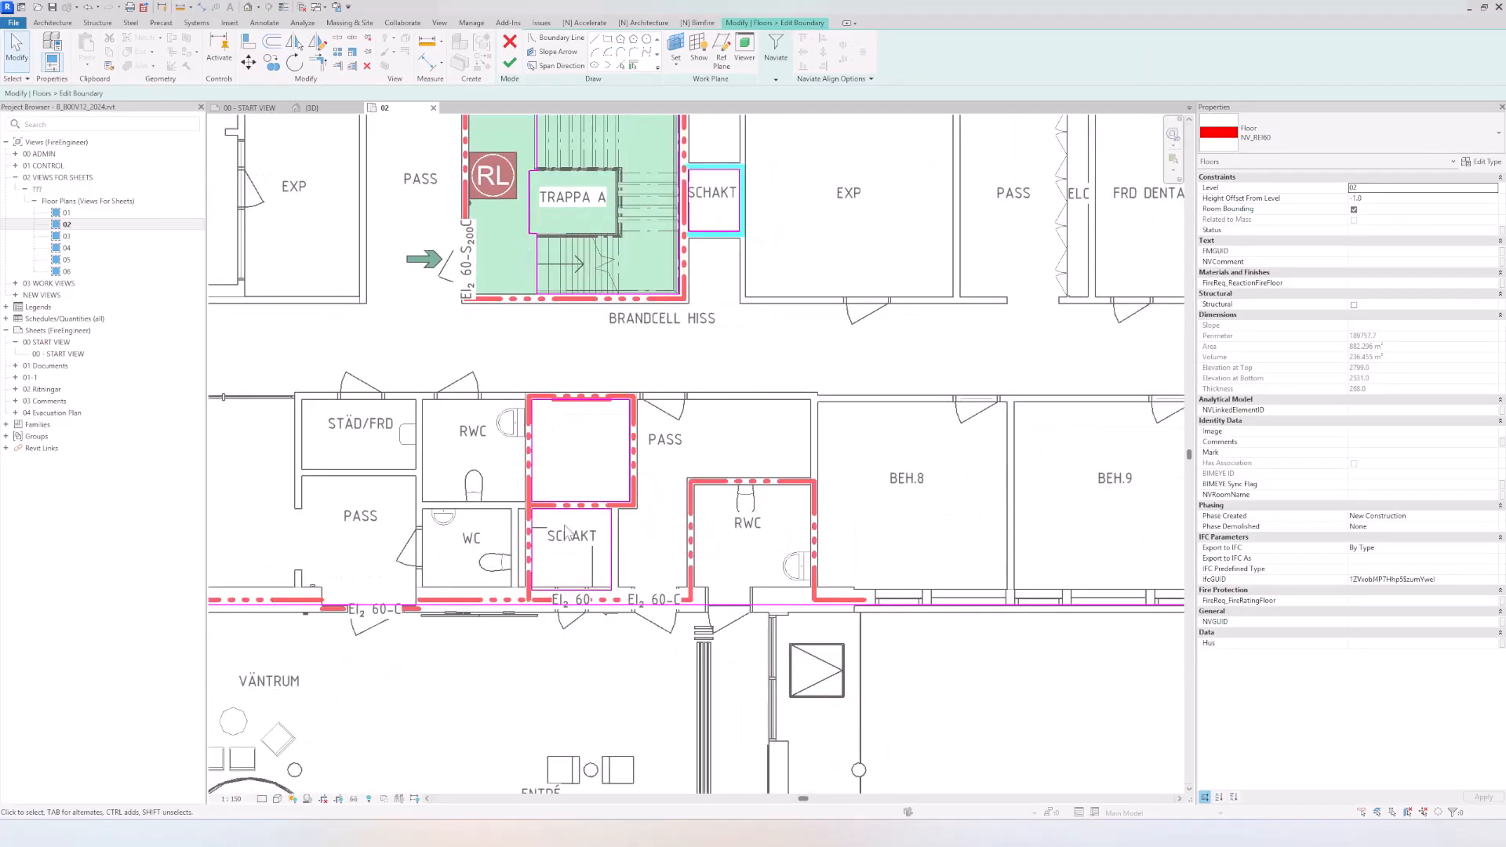
{"action": "scroll", "coordinate": [568, 579], "scroll_direction": "up", "scroll_amount": 1}
{"action": "scroll", "coordinate": [575, 567], "scroll_direction": "up", "scroll_amount": 2}
{"action": "middle_click_drag", "start_coordinate": [736, 323], "coordinate": [340, 403]}
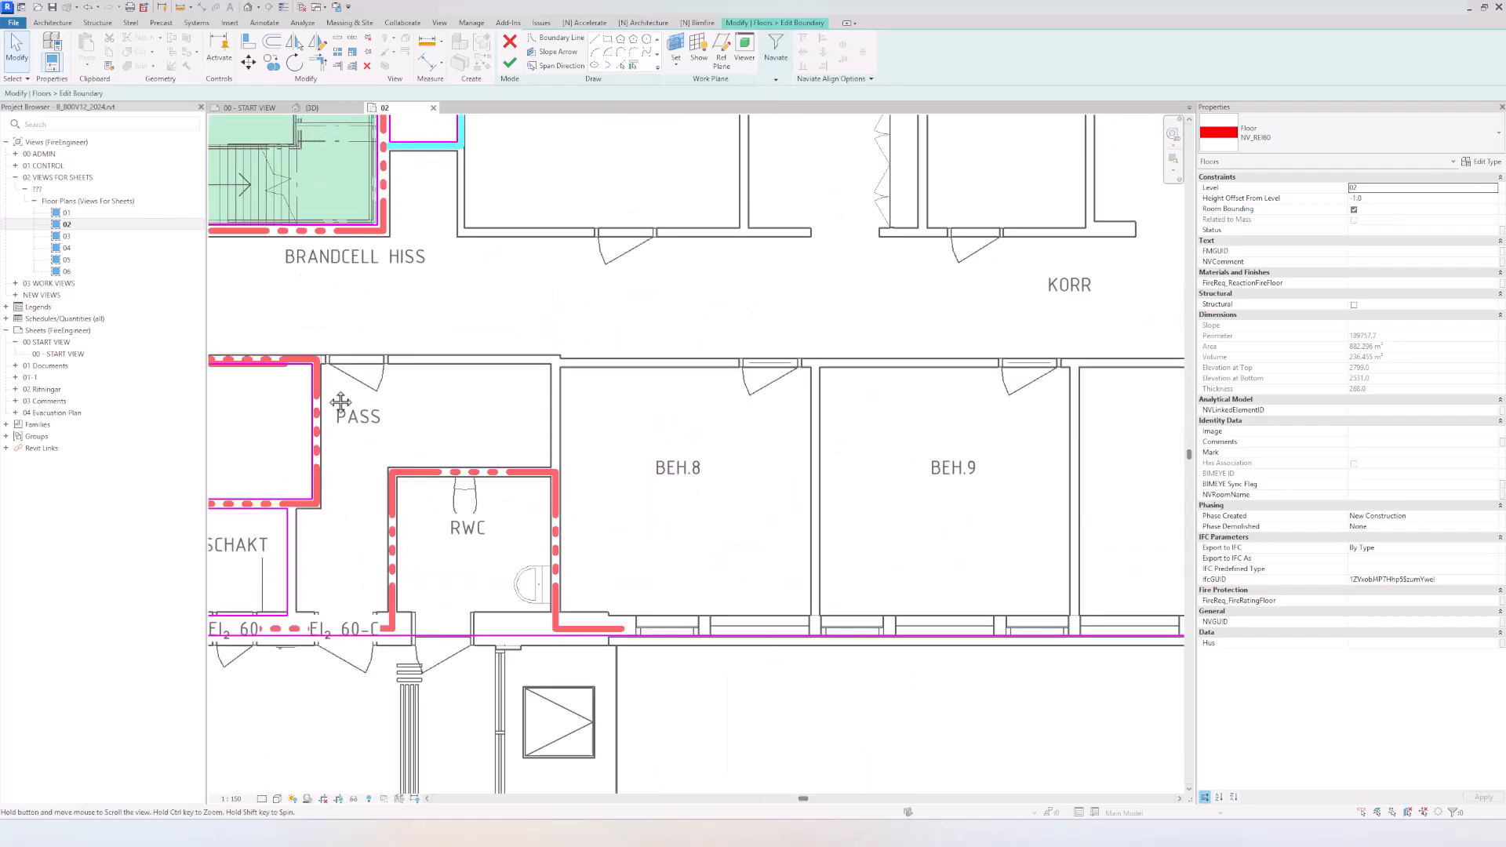
{"action": "scroll", "coordinate": [439, 386], "scroll_direction": "down", "scroll_amount": 3}
{"action": "middle_click_drag", "start_coordinate": [921, 312], "coordinate": [274, 453]}
{"action": "scroll", "coordinate": [785, 378], "scroll_direction": "down", "scroll_amount": 2}
{"action": "middle_click_drag", "start_coordinate": [618, 432], "coordinate": [841, 431]}
{"action": "scroll", "coordinate": [601, 447], "scroll_direction": "down", "scroll_amount": 1}
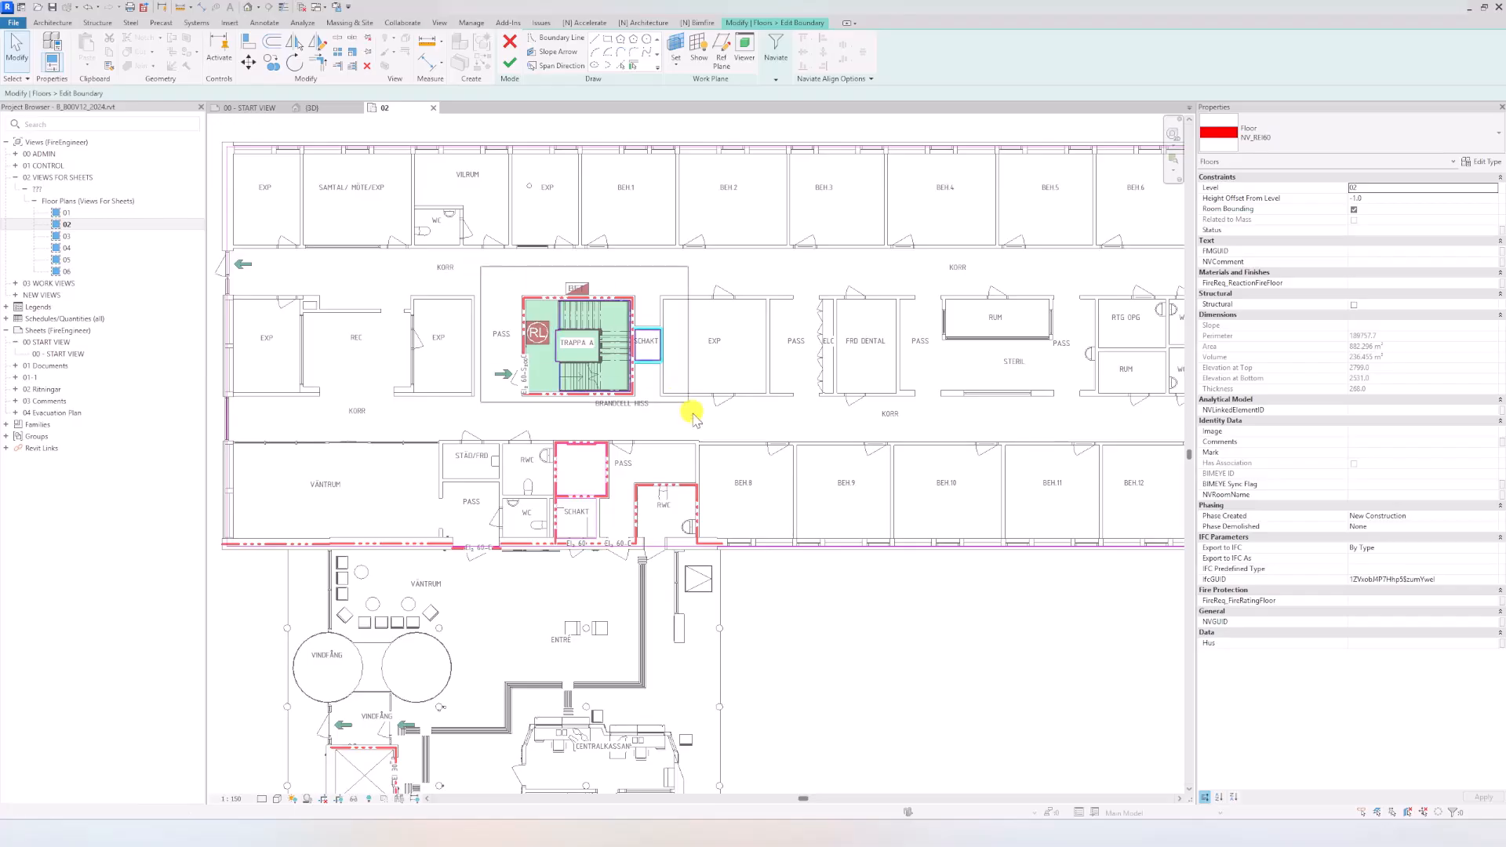
{"action": "scroll", "coordinate": [633, 404], "scroll_direction": "up", "scroll_amount": 2}
{"action": "left_click_drag", "start_coordinate": [633, 406], "coordinate": [632, 392]}
{"action": "key", "text": "Delete"}
{"action": "scroll", "coordinate": [766, 430], "scroll_direction": "down", "scroll_amount": 2}
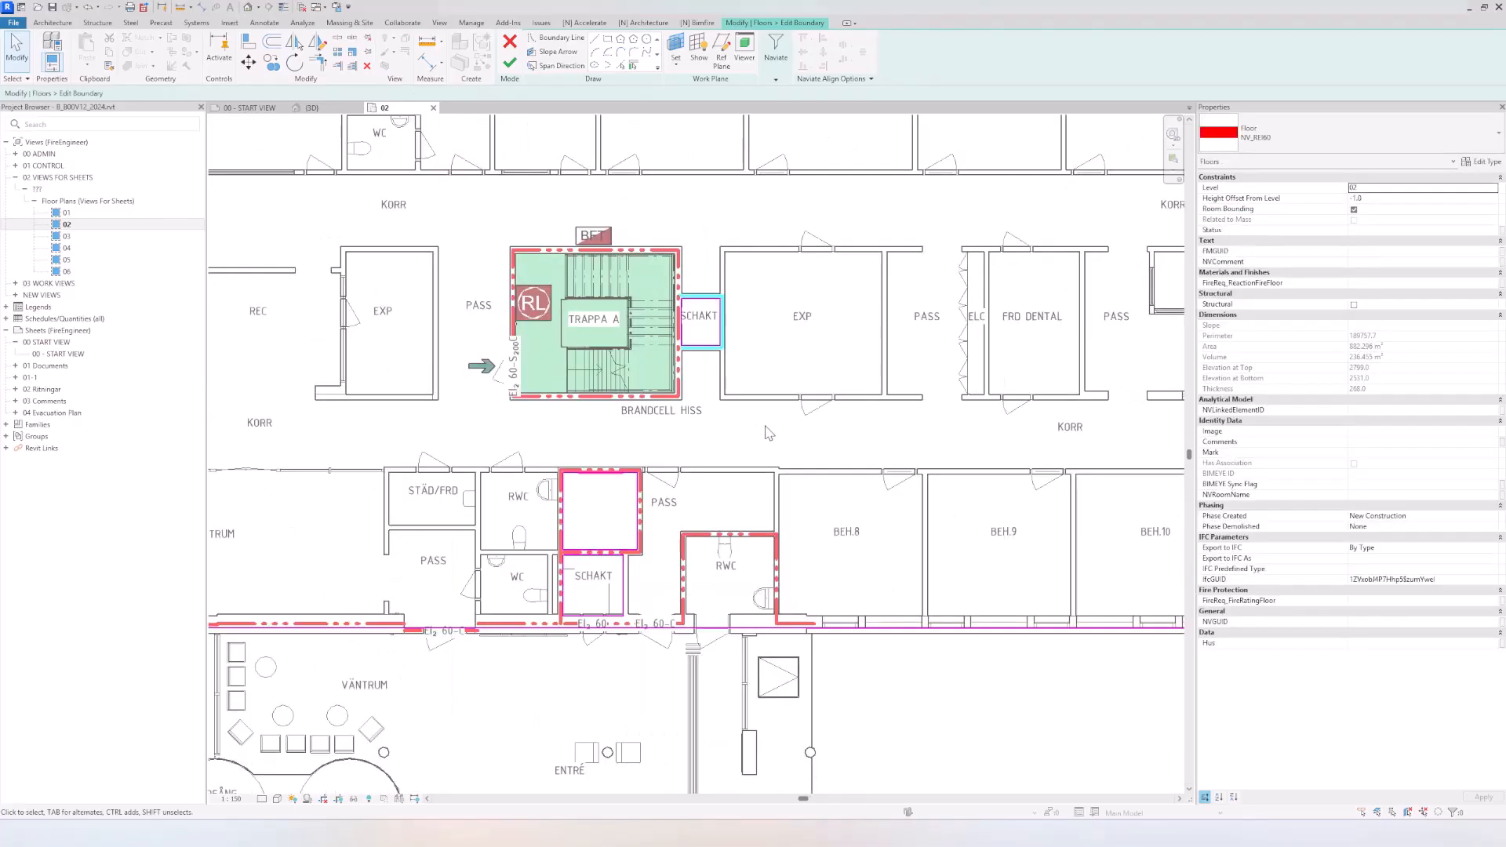
Step: Delete the opening's boundary lines inside stairwell TRAPPA B
{"action": "middle_click_drag", "start_coordinate": [1130, 431], "coordinate": [353, 388]}
{"action": "scroll", "coordinate": [542, 373], "scroll_direction": "up", "scroll_amount": 2}
{"action": "left_click_drag", "start_coordinate": [496, 132], "coordinate": [806, 380]}
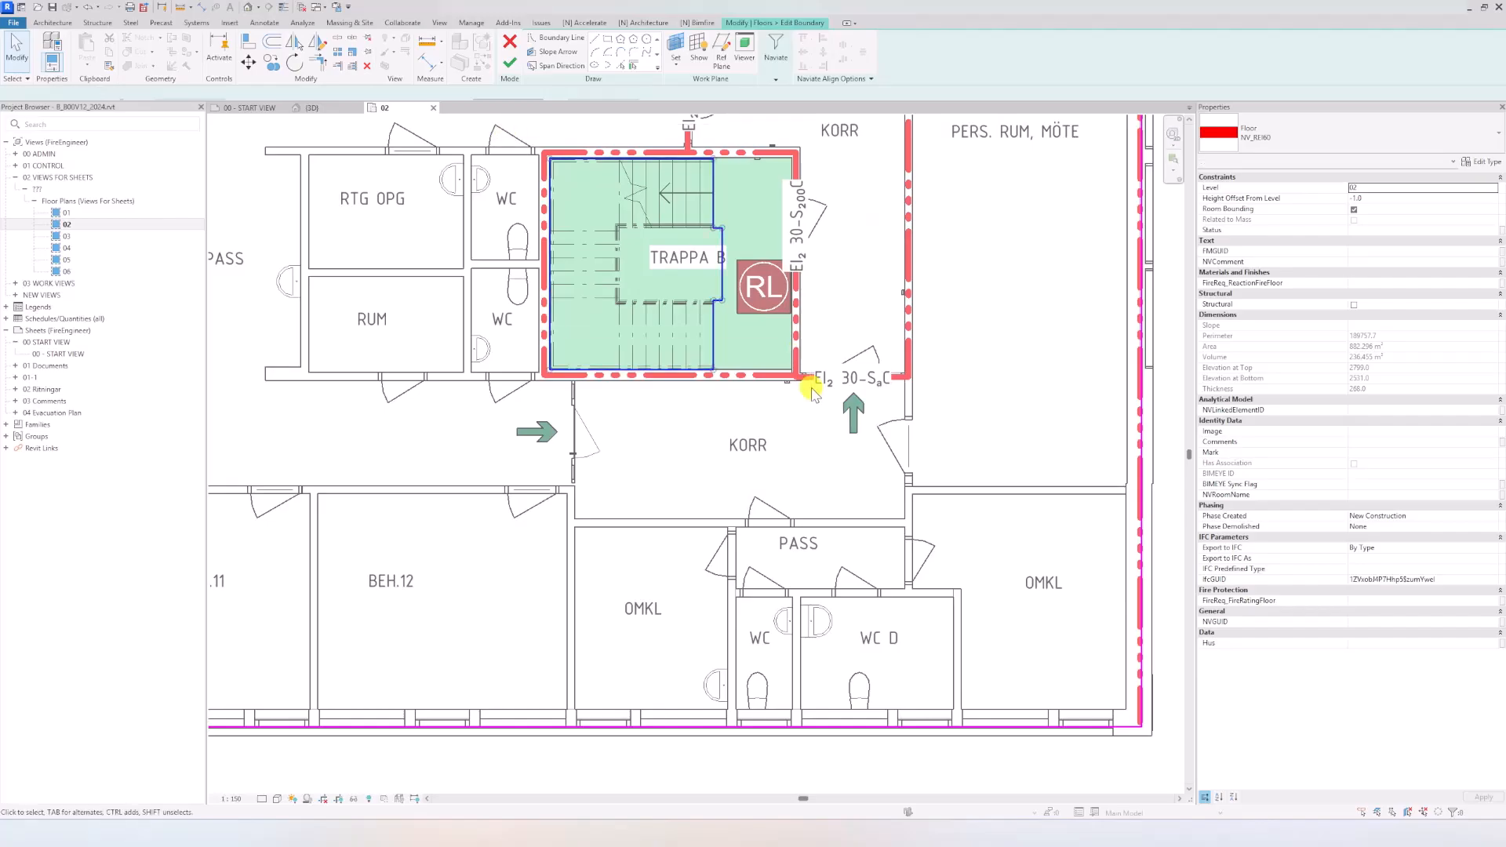
{"action": "key", "text": "Delete"}
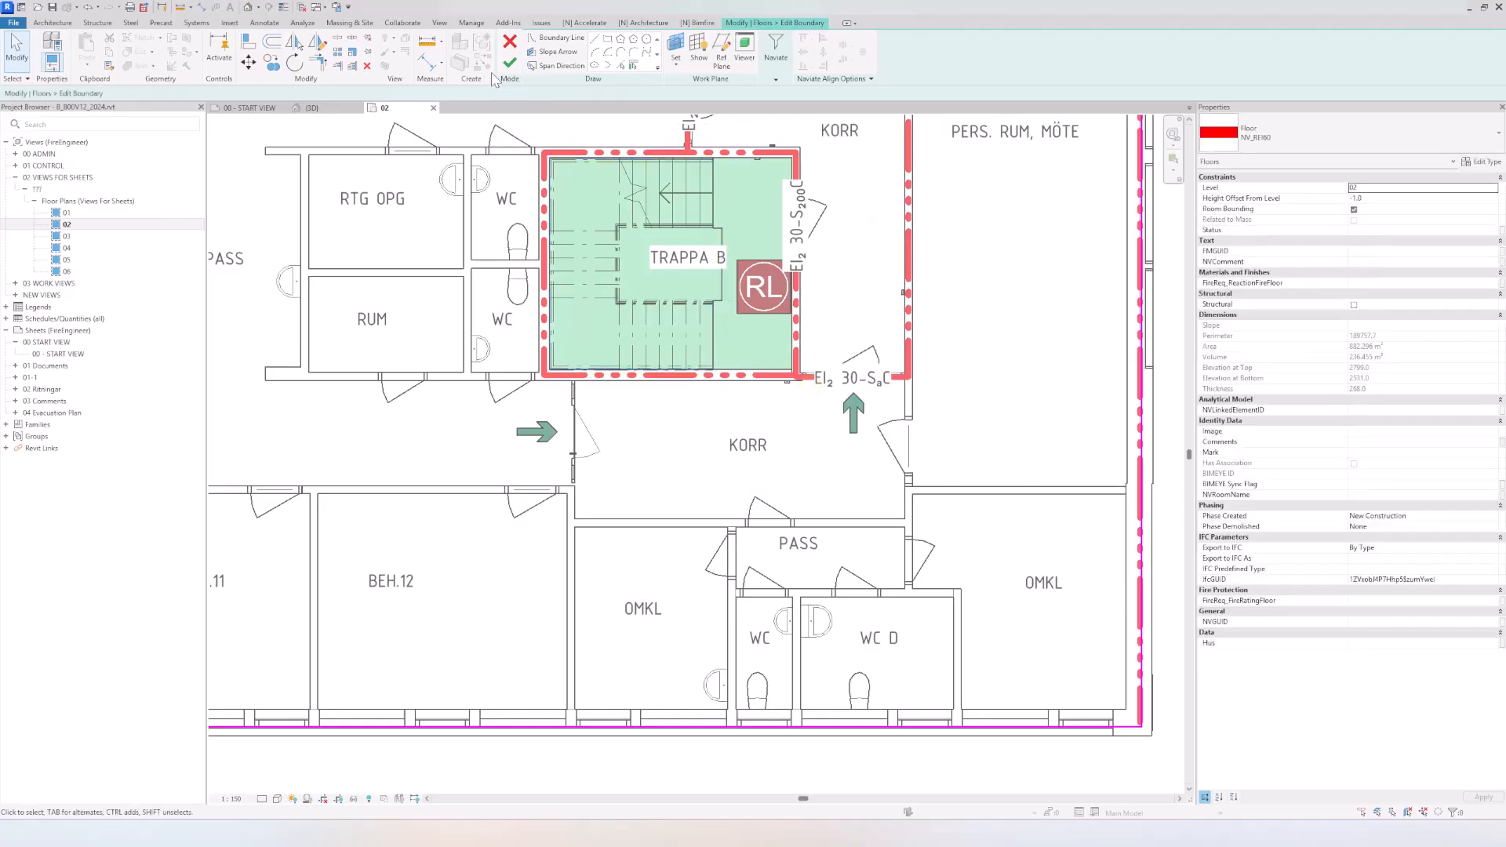
Step: Draw a rectangular opening boundary along the fire-rated walls enclosing stairwell TRAPPA B
{"action": "left_click", "coordinate": [612, 42]}
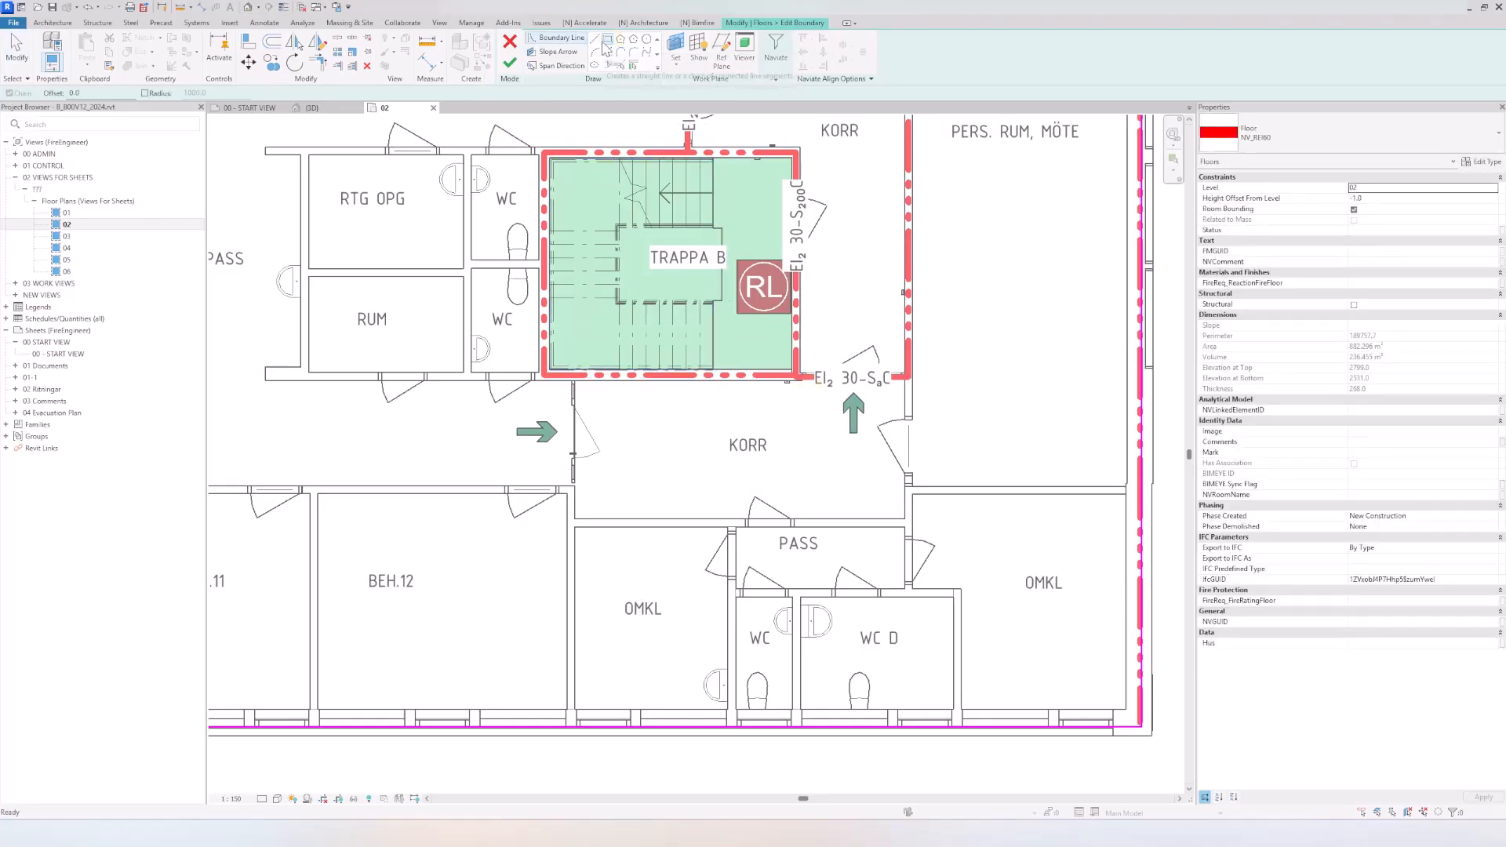
{"action": "left_click", "coordinate": [545, 150]}
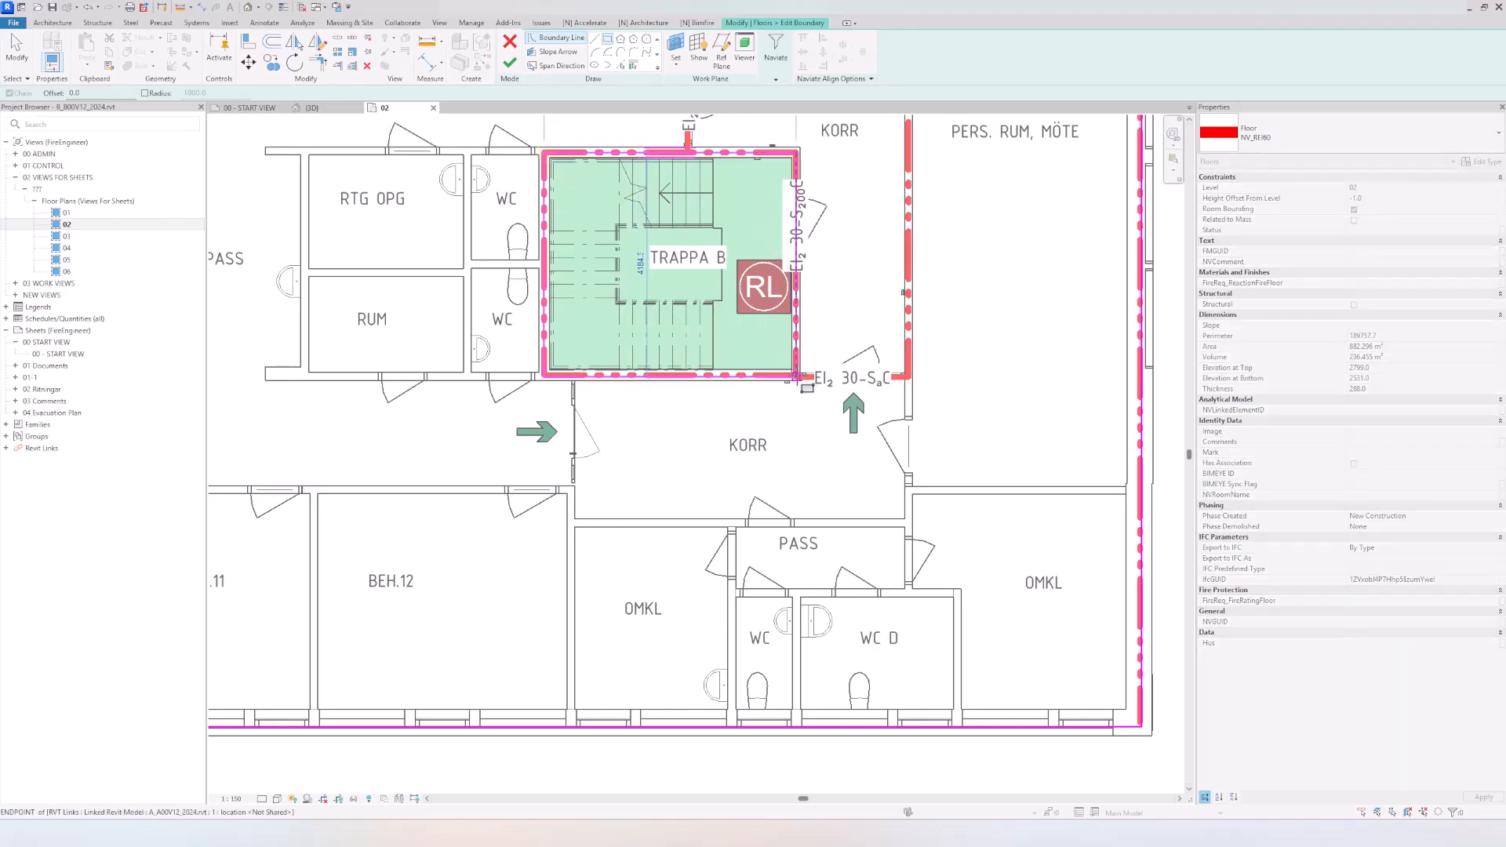
{"action": "left_click", "coordinate": [796, 377]}
Step: Draw a rectangular opening boundary along the walls enclosing stairwell TRAPPA A, and finish the slab's boundary edit
{"action": "scroll", "coordinate": [785, 389], "scroll_direction": "down", "scroll_amount": 2}
{"action": "middle_click_drag", "start_coordinate": [1029, 411], "coordinate": [1105, 383]}
{"action": "middle_click_drag", "start_coordinate": [413, 360], "coordinate": [739, 342]}
{"action": "scroll", "coordinate": [640, 278], "scroll_direction": "up", "scroll_amount": 2}
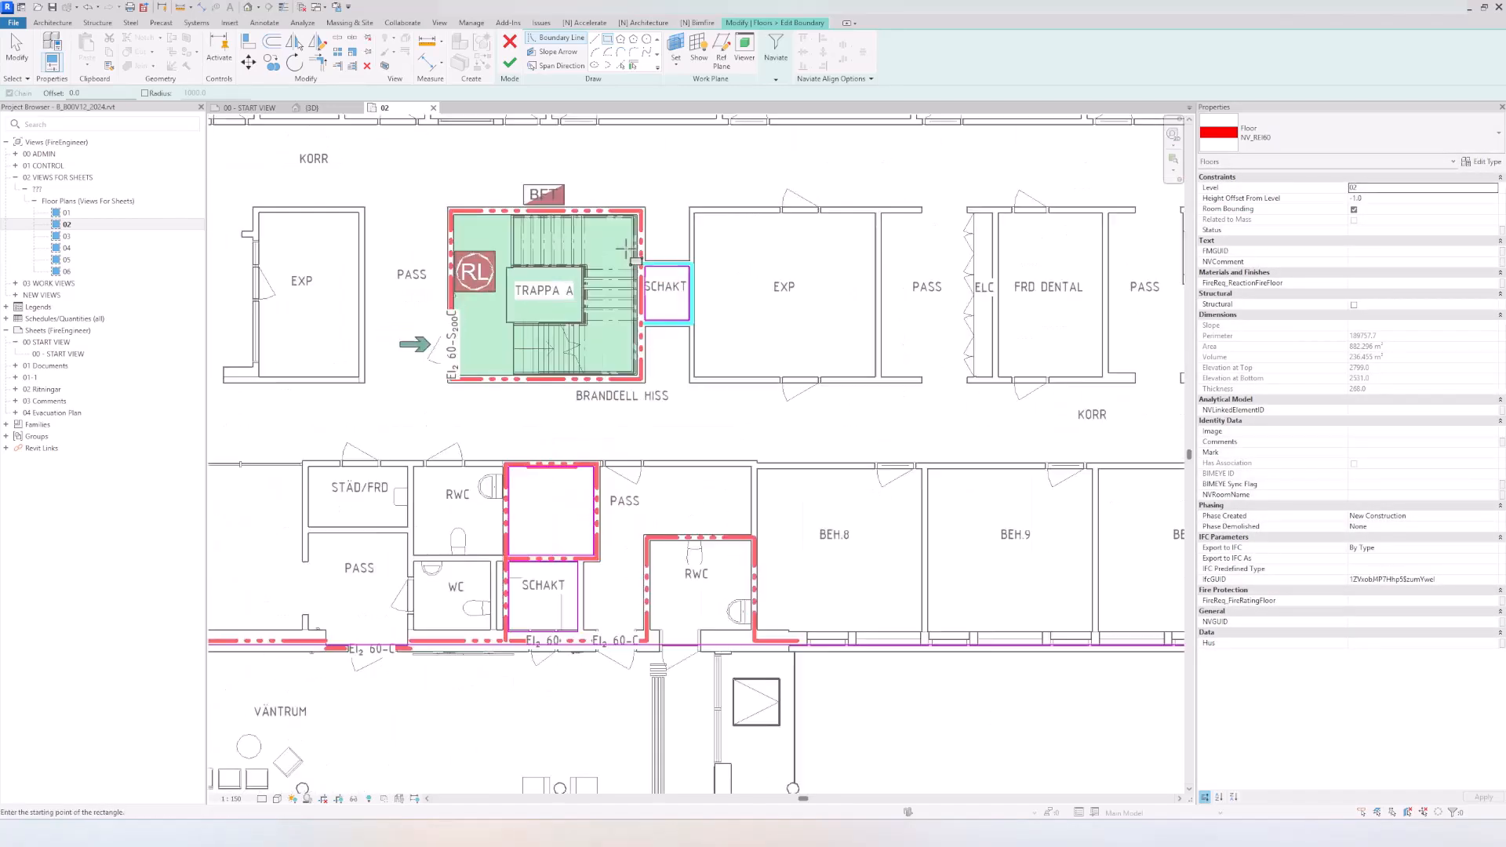
{"action": "left_click", "coordinate": [641, 189]}
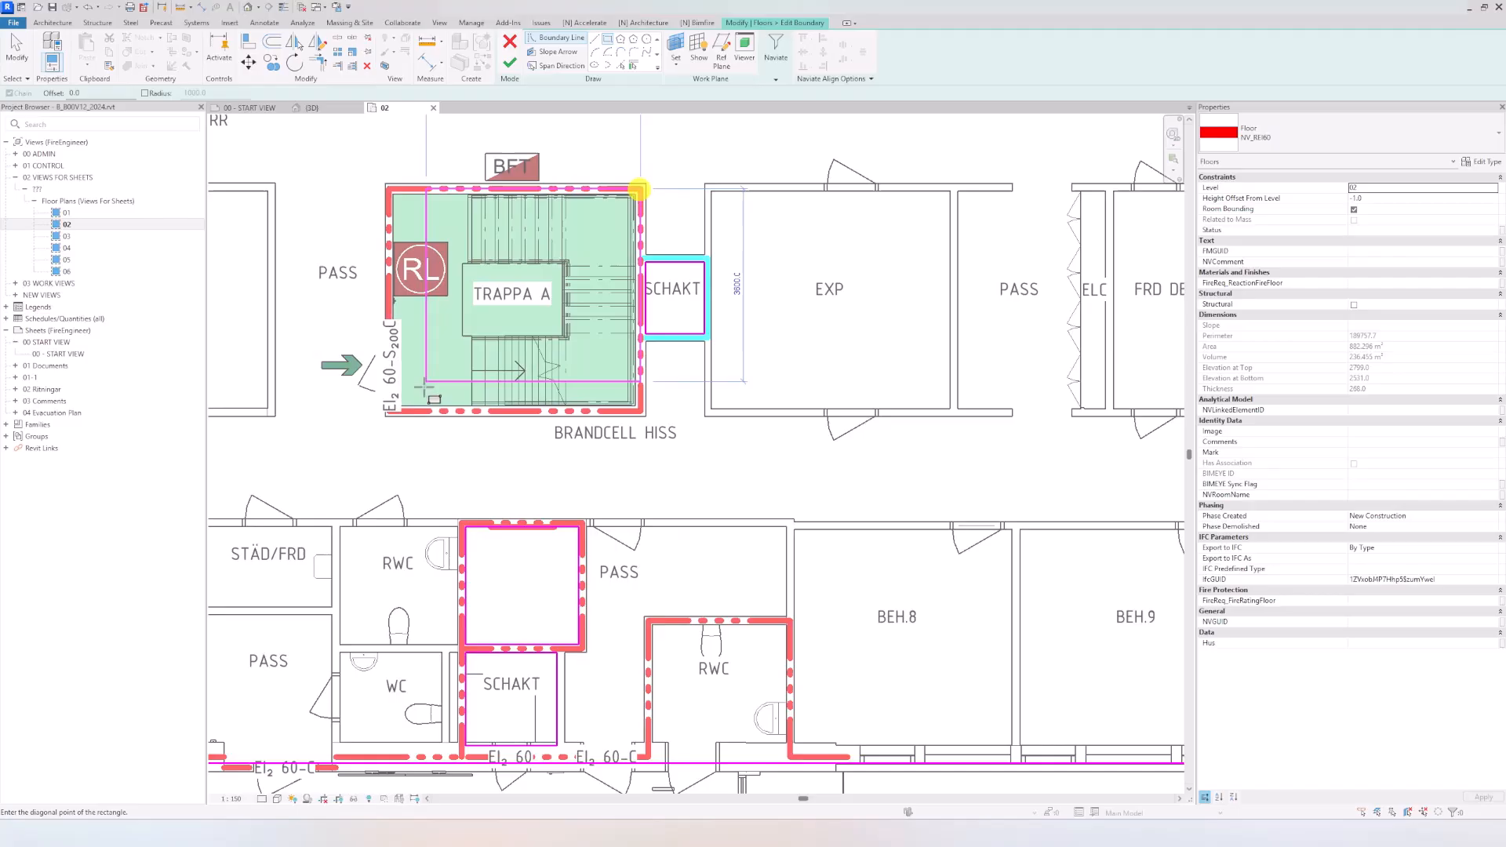
{"action": "left_click", "coordinate": [393, 411]}
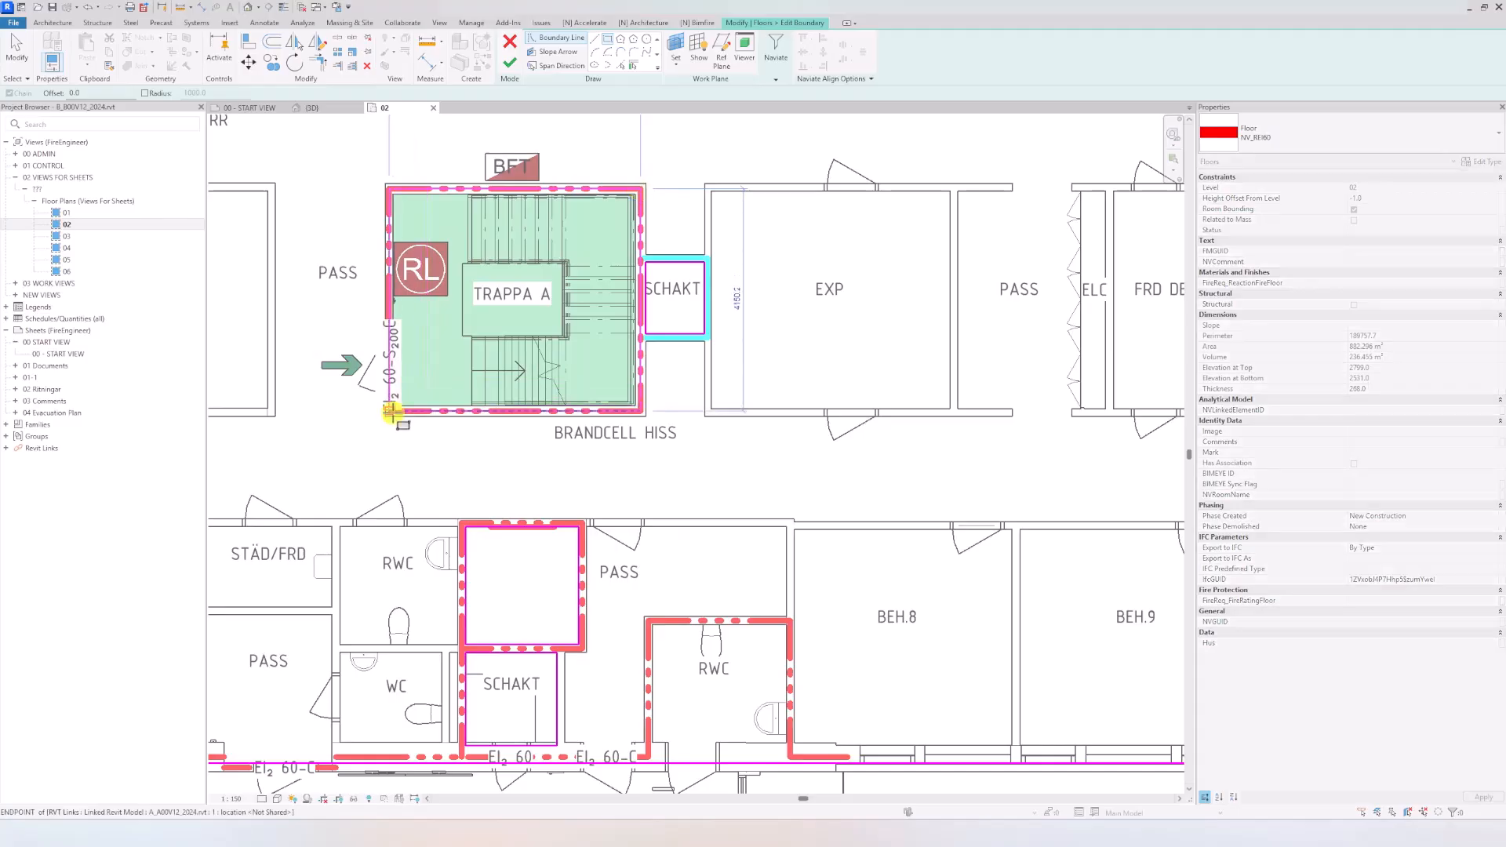
{"action": "left_click", "coordinate": [510, 63]}
{"action": "scroll", "coordinate": [623, 182], "scroll_direction": "down", "scroll_amount": 3}
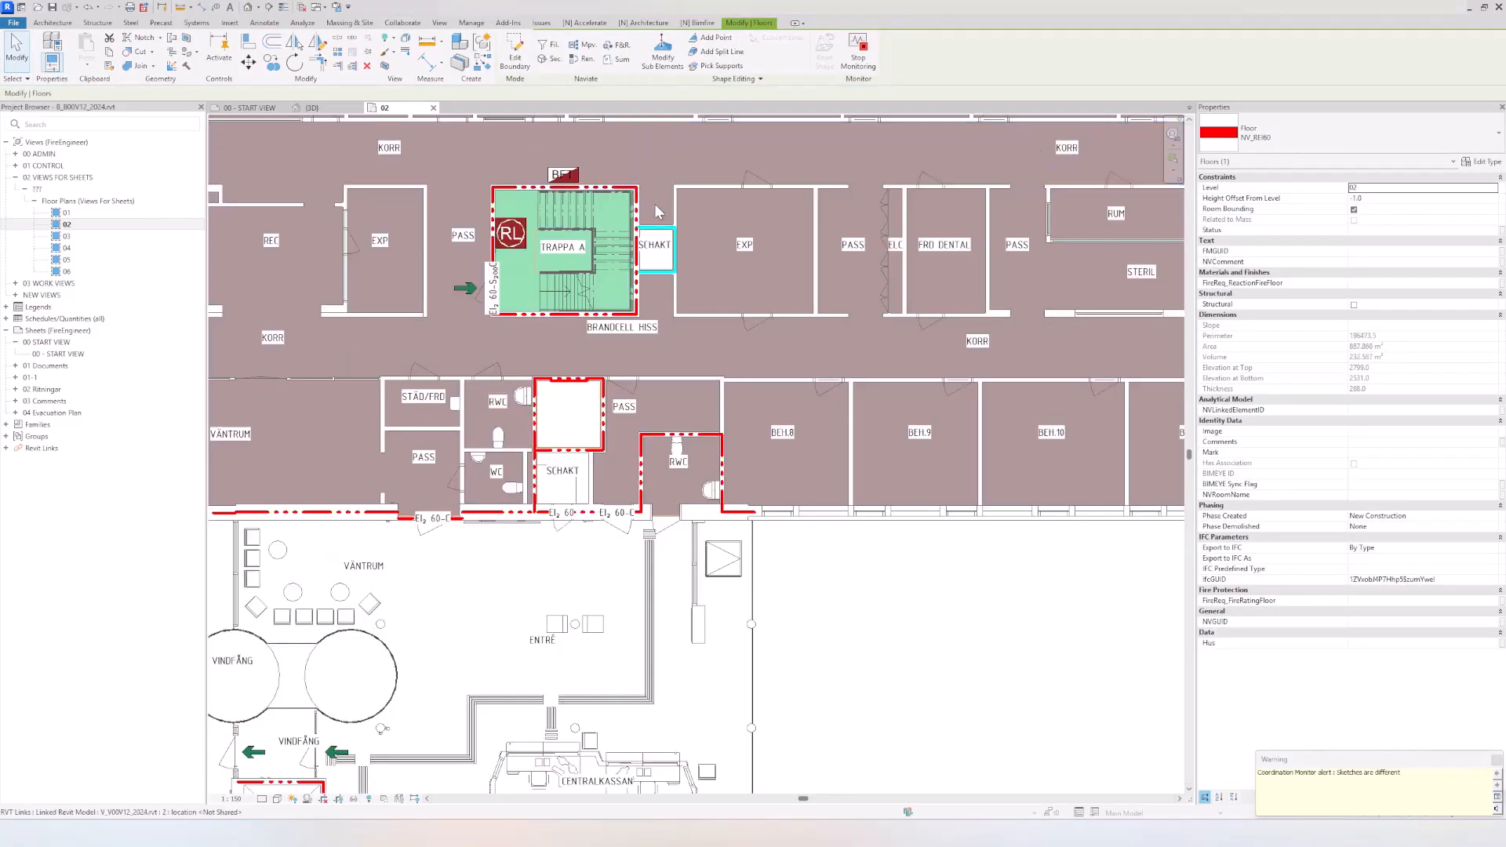
{"action": "left_click", "coordinate": [906, 557]}
Step: Create a horizontal section across the upper building wing through both stairwells in plan 02, and open its section view
{"action": "scroll", "coordinate": [906, 583], "scroll_direction": "down", "scroll_amount": 4}
{"action": "middle_click_drag", "start_coordinate": [906, 583], "coordinate": [617, 566]}
{"action": "scroll", "coordinate": [813, 570], "scroll_direction": "down", "scroll_amount": 1}
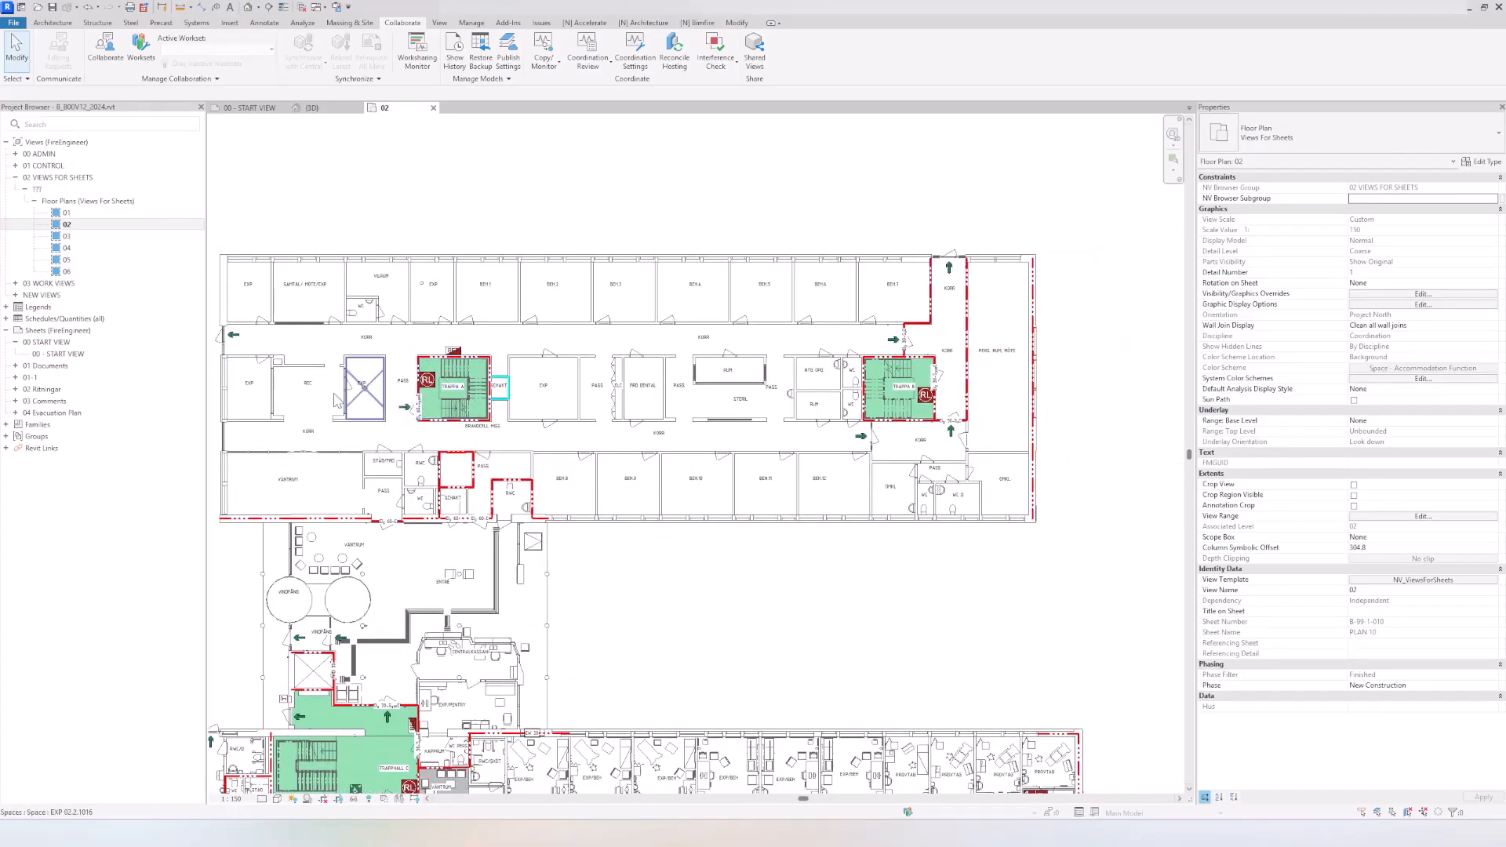
{"action": "left_click", "coordinate": [269, 7]}
{"action": "left_click", "coordinate": [211, 388]}
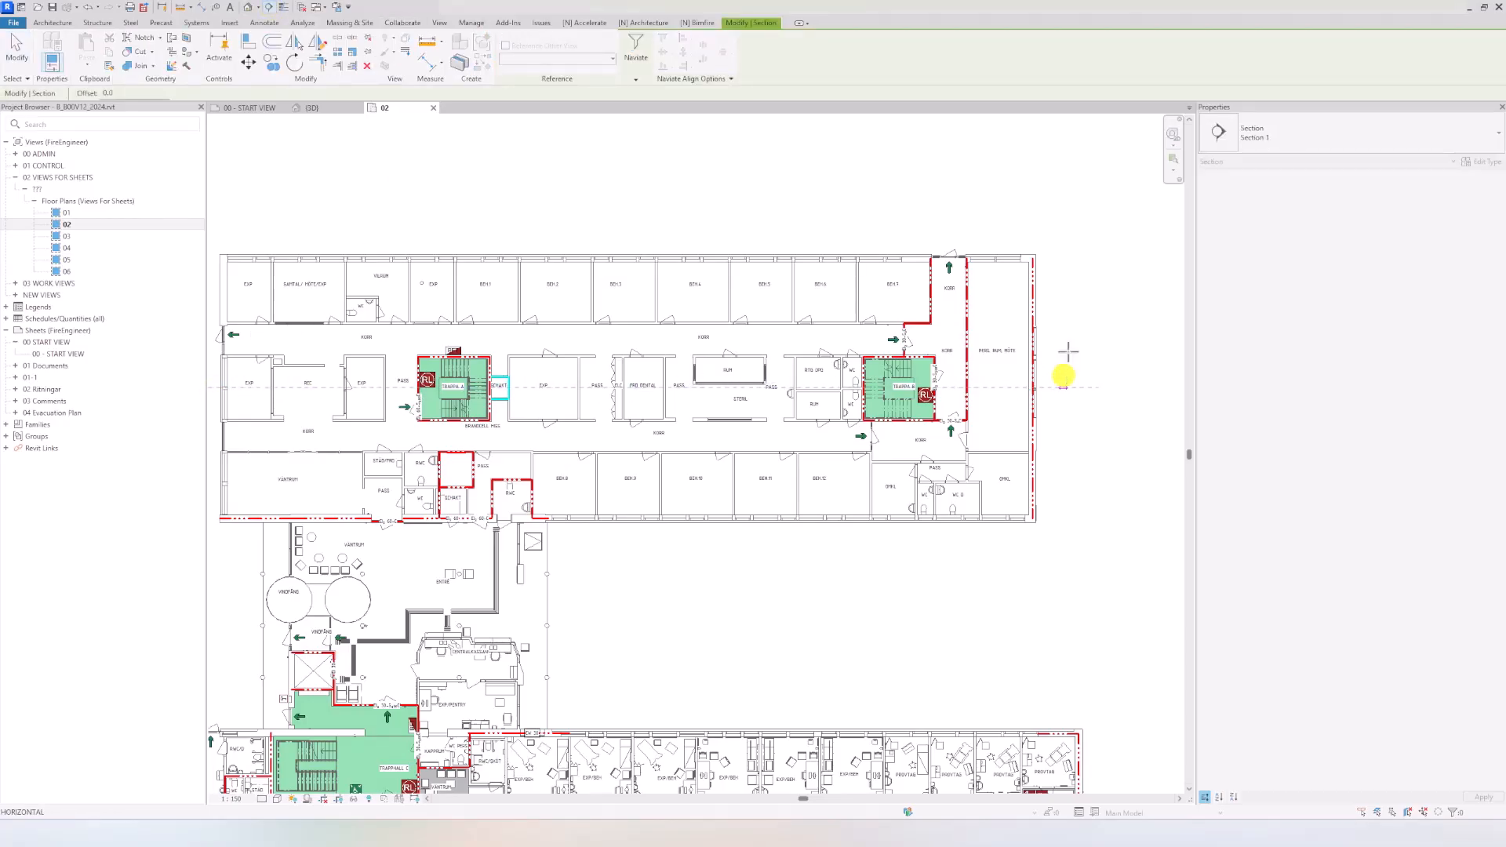
{"action": "left_click", "coordinate": [1064, 377]}
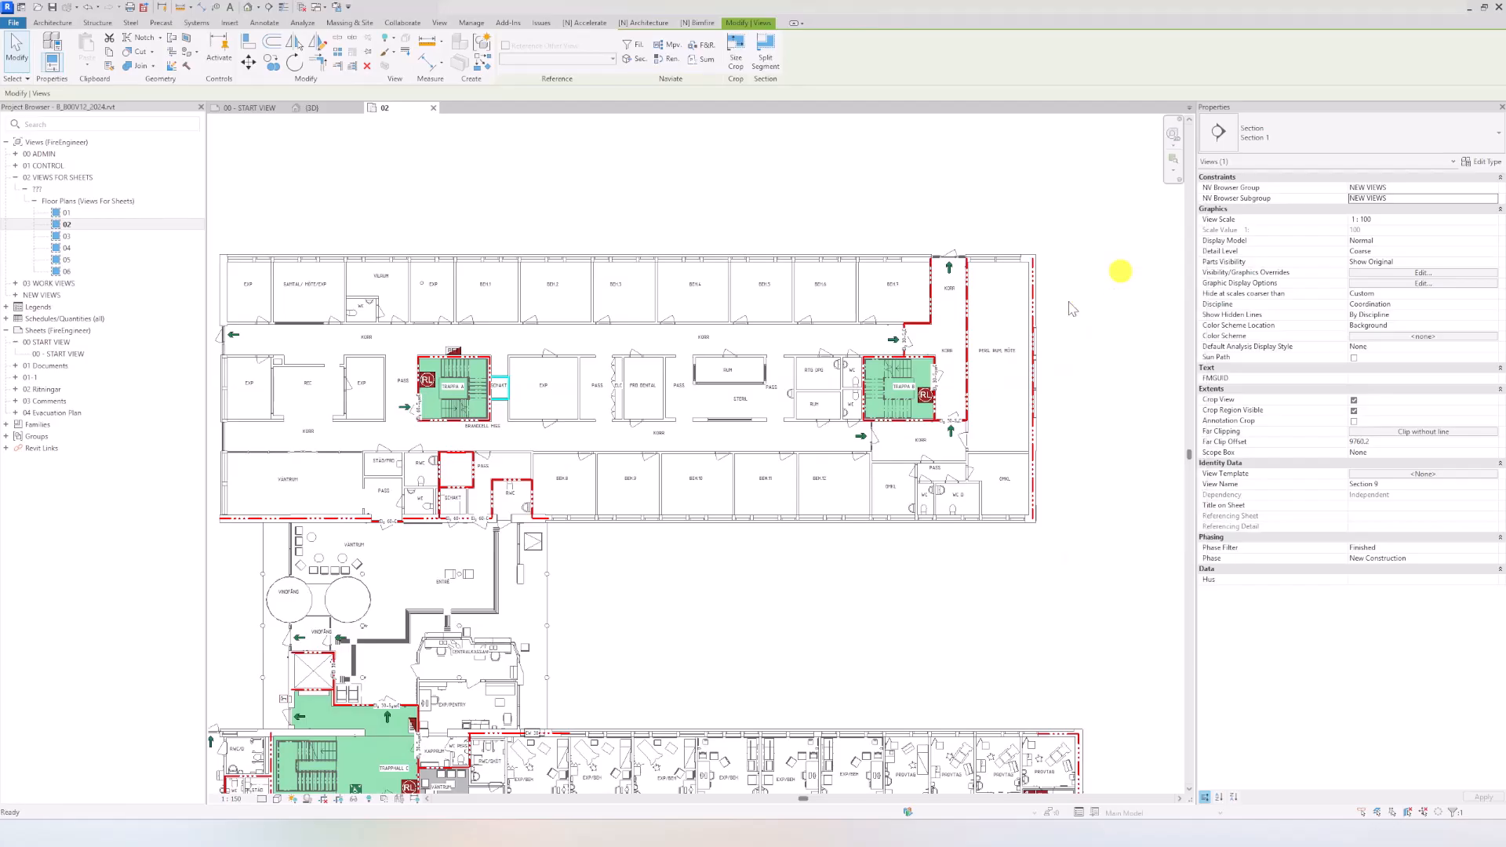
{"action": "left_click", "coordinate": [1070, 311]}
{"action": "scroll", "coordinate": [480, 533], "scroll_direction": "up", "scroll_amount": 5}
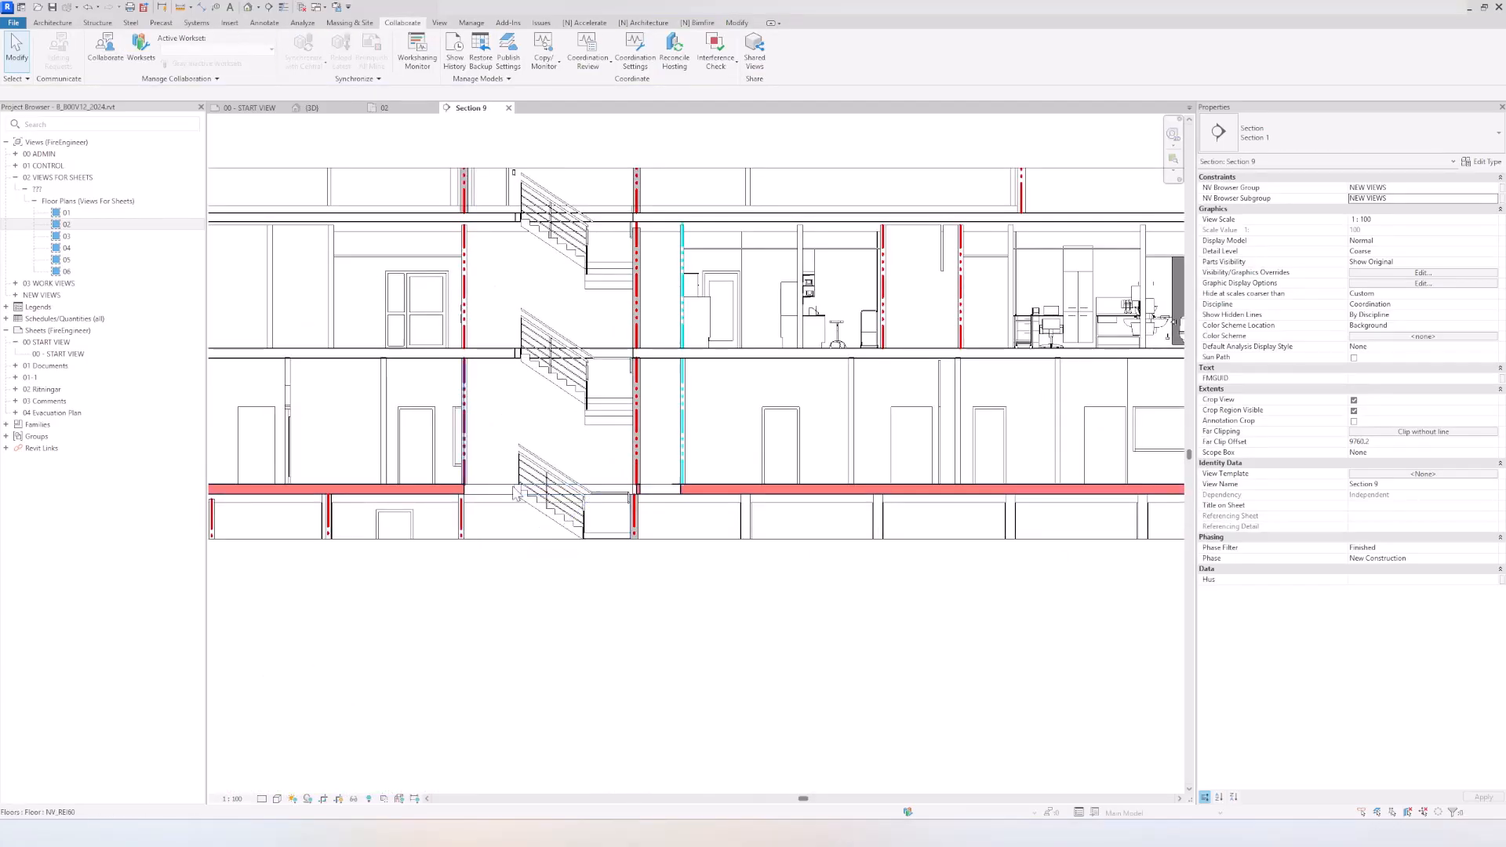
Step: Examine the level 02 slab and its stairwell openings in the section, close the section view, and return to the 3D view
{"action": "left_click", "coordinate": [733, 495]}
{"action": "scroll", "coordinate": [673, 488], "scroll_direction": "up", "scroll_amount": 3}
{"action": "scroll", "coordinate": [651, 502], "scroll_direction": "down", "scroll_amount": 2}
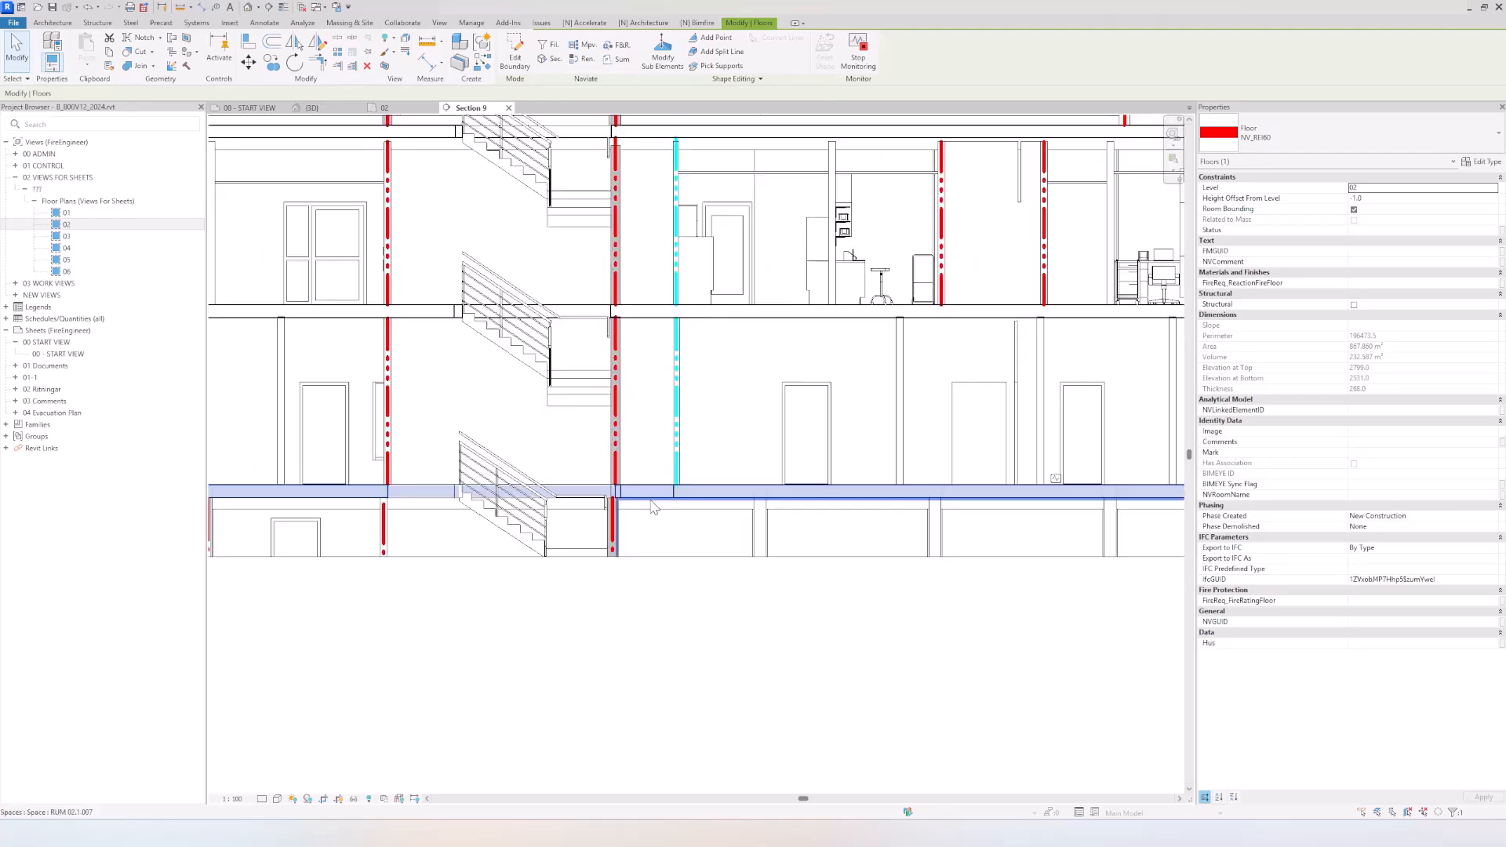
{"action": "middle_click_drag", "start_coordinate": [655, 507], "coordinate": [656, 476]}
{"action": "key", "text": "Escape"}
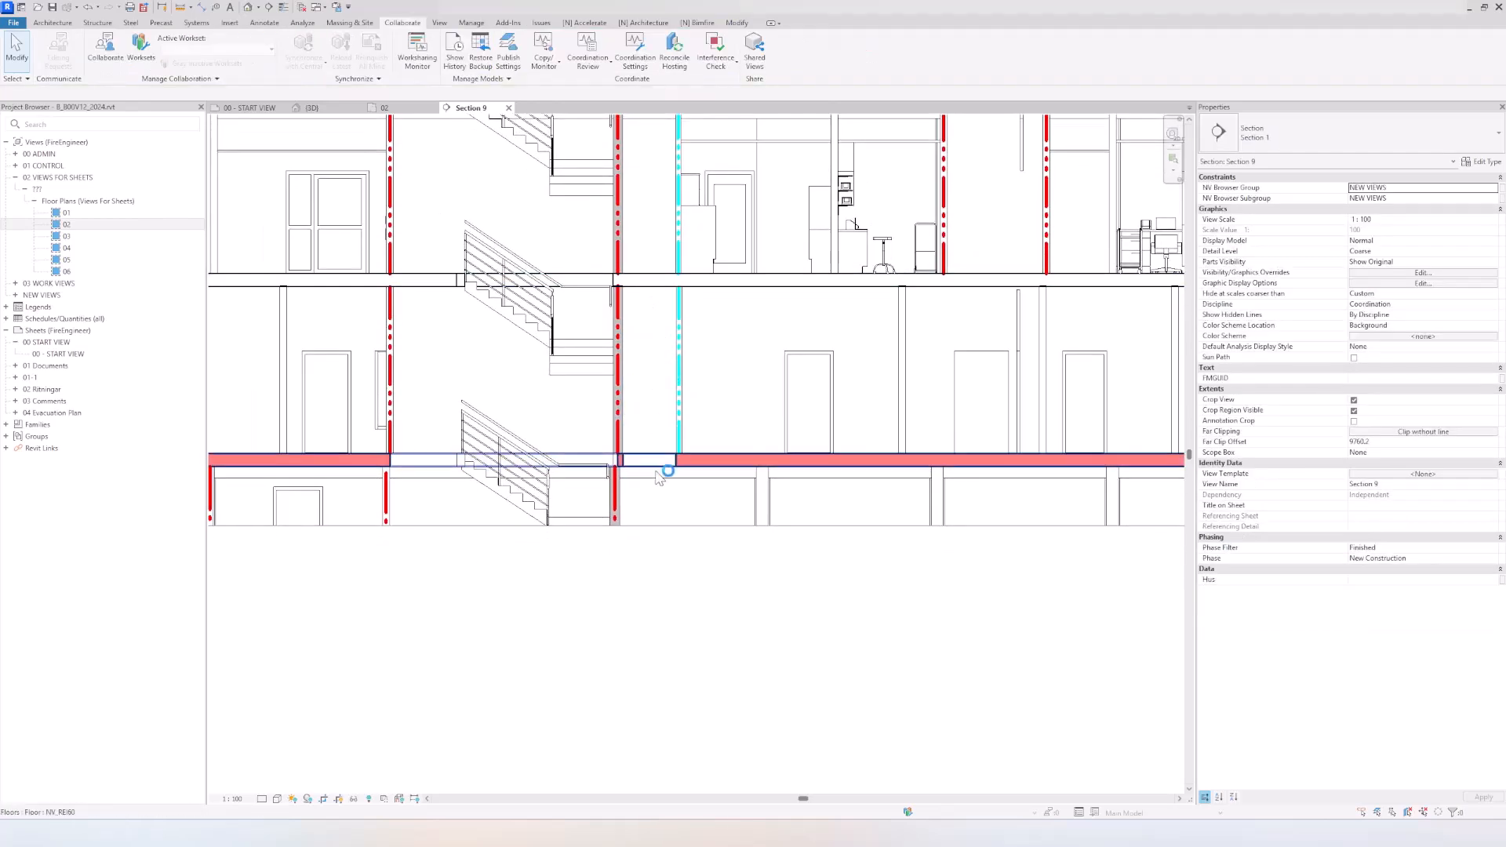
{"action": "left_click", "coordinate": [508, 107]}
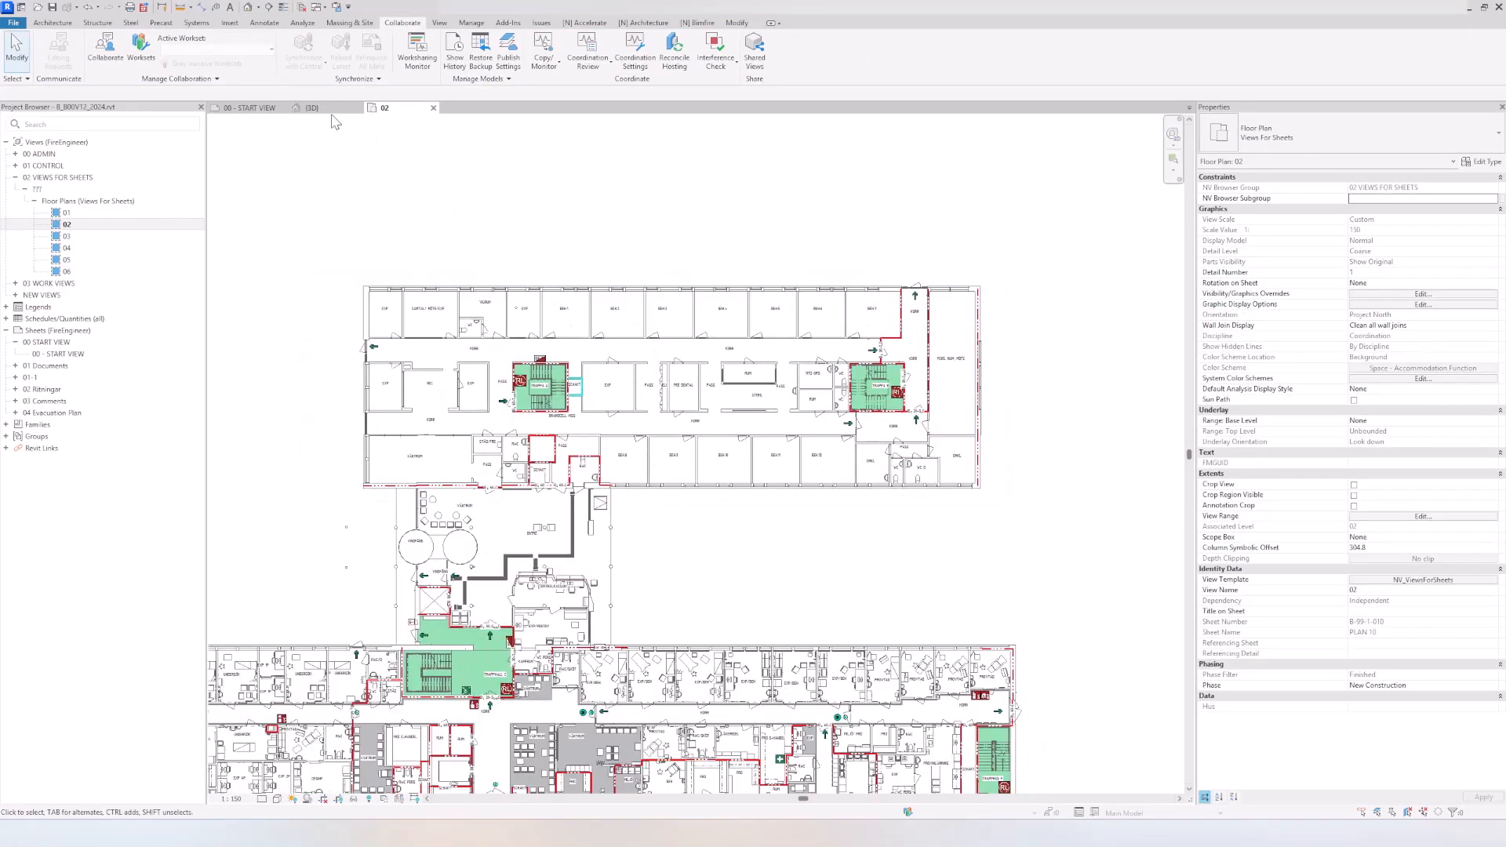
{"action": "left_click", "coordinate": [326, 109]}
{"action": "scroll", "coordinate": [709, 474], "scroll_direction": "down", "scroll_amount": 2}
{"action": "middle_click_drag", "start_coordinate": [709, 474], "coordinate": [447, 453]}
{"action": "scroll", "coordinate": [447, 452], "scroll_direction": "down", "scroll_amount": 2}
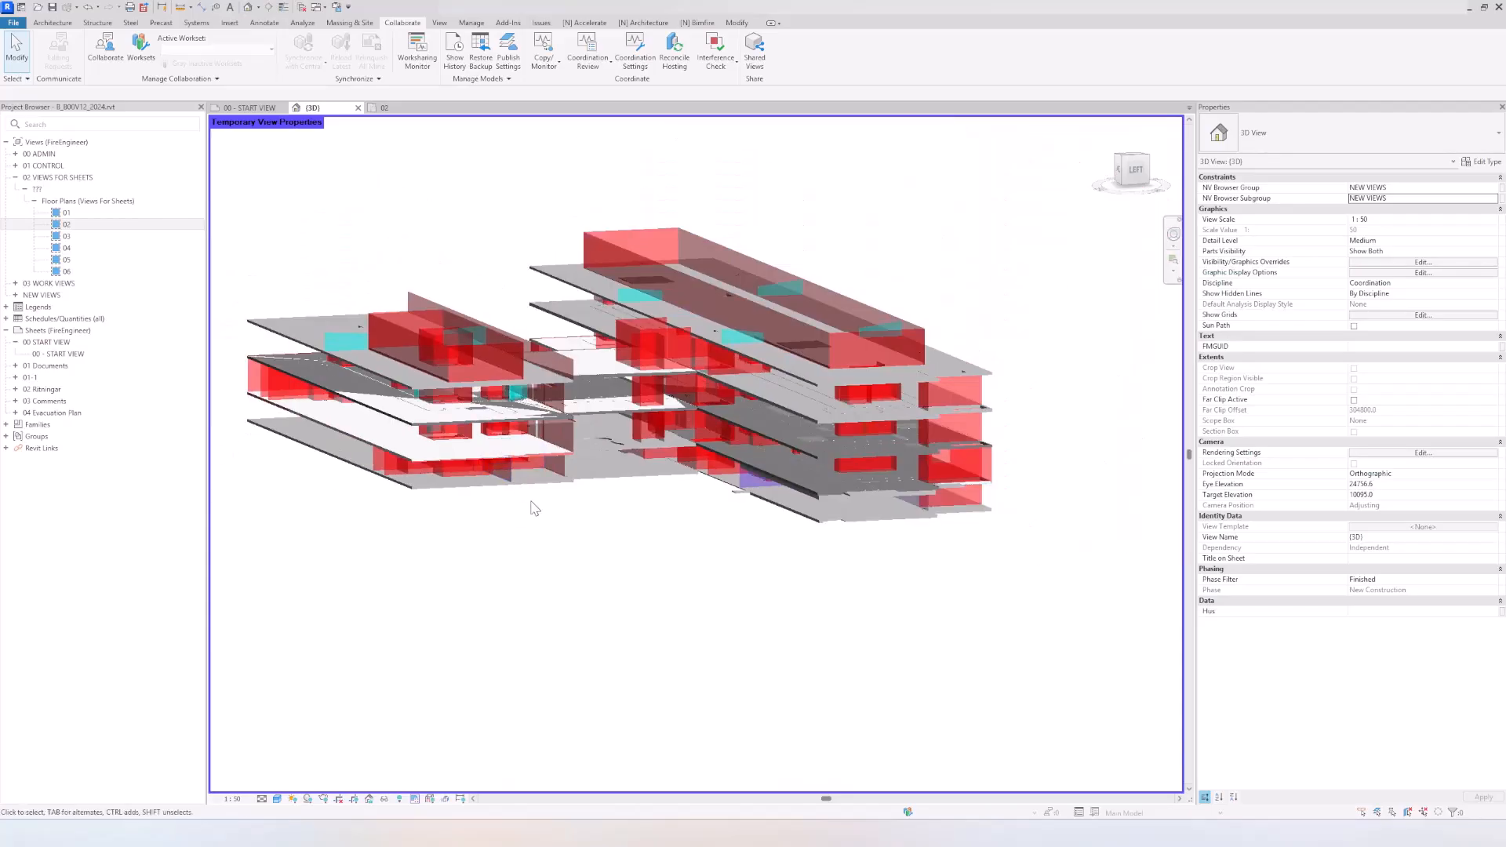
{"action": "middle_click_drag", "start_coordinate": [531, 509], "coordinate": [598, 515], "text": "shift"}
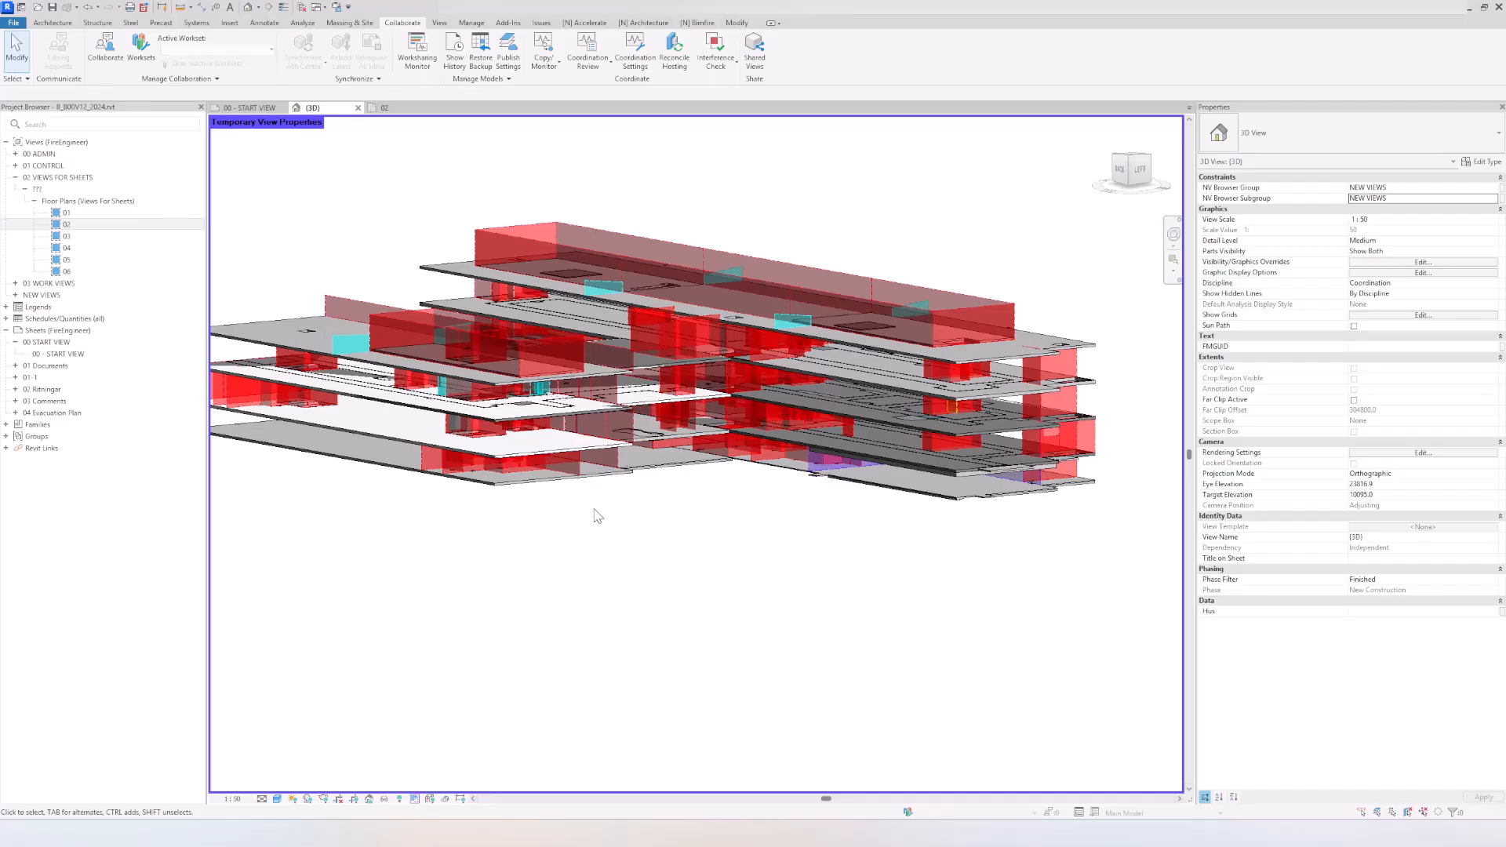
Step: Create a new building-component schedule for the Floors category
{"action": "right_click", "coordinate": [65, 323]}
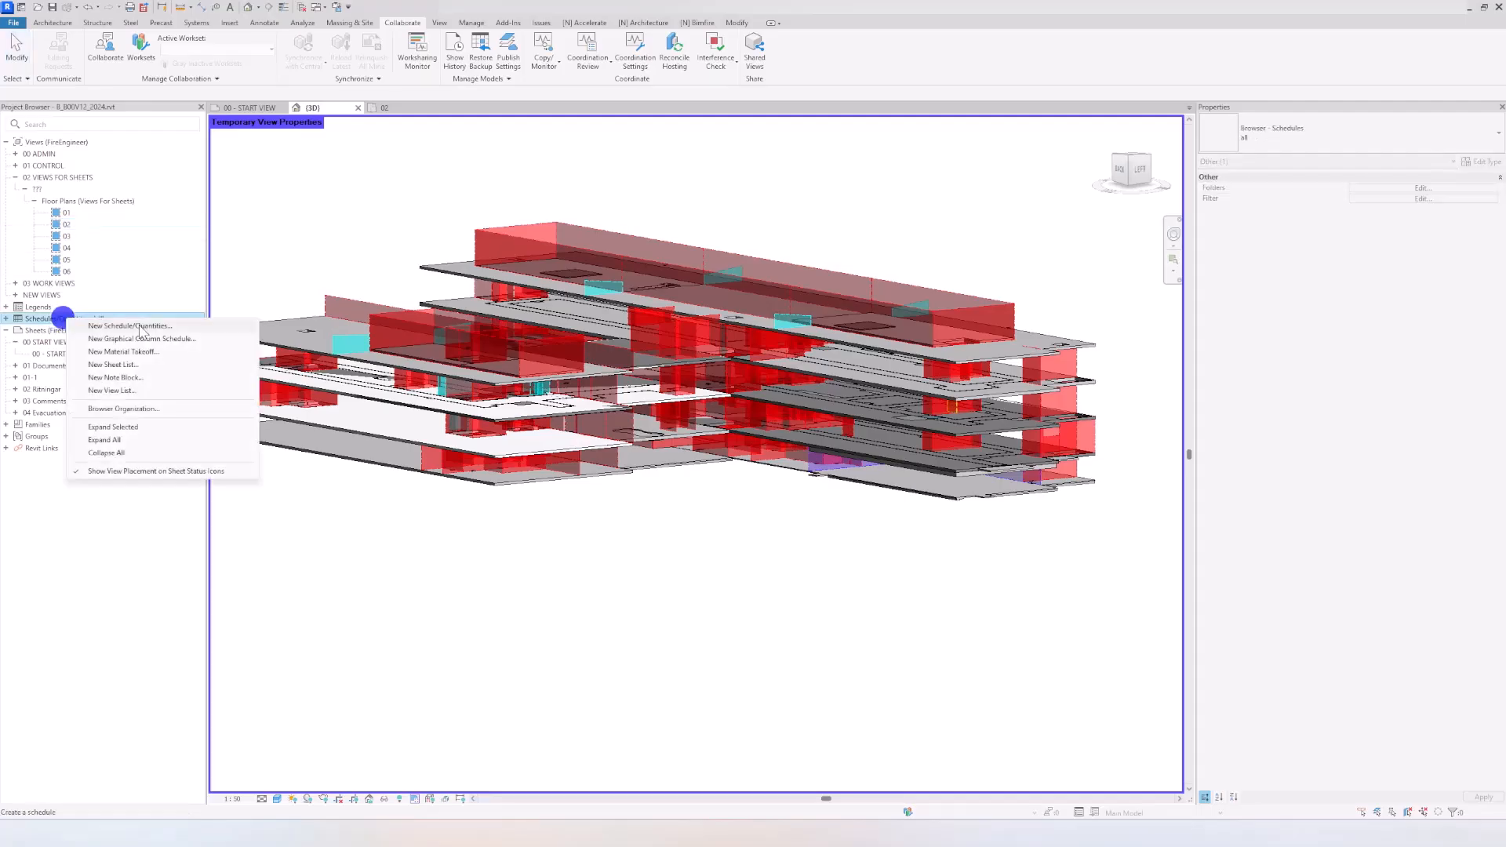
{"action": "left_click", "coordinate": [140, 325]}
{"action": "left_click", "coordinate": [602, 335]}
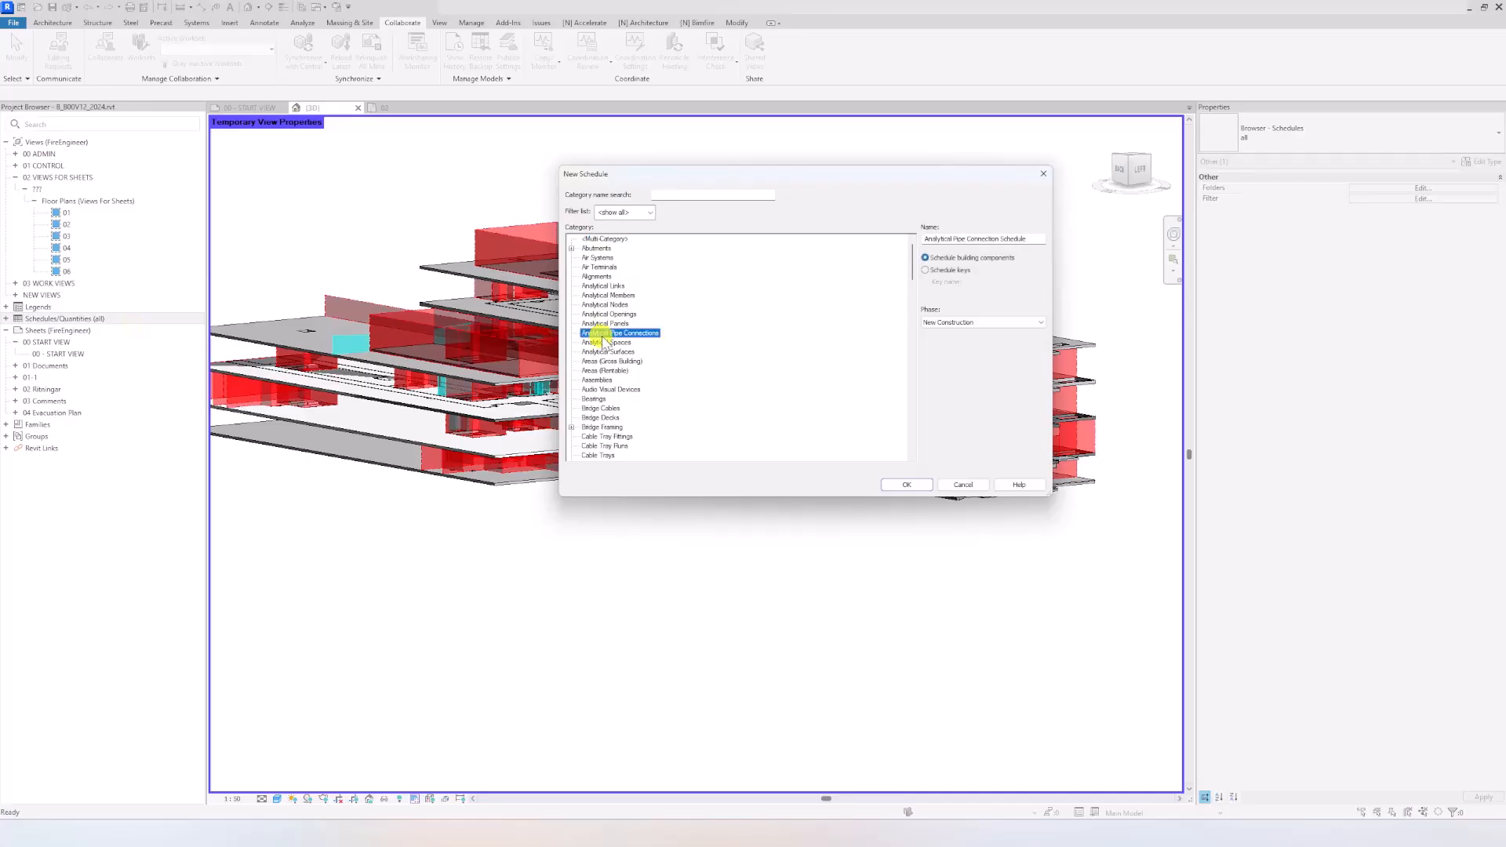
{"action": "type", "text": "flo"}
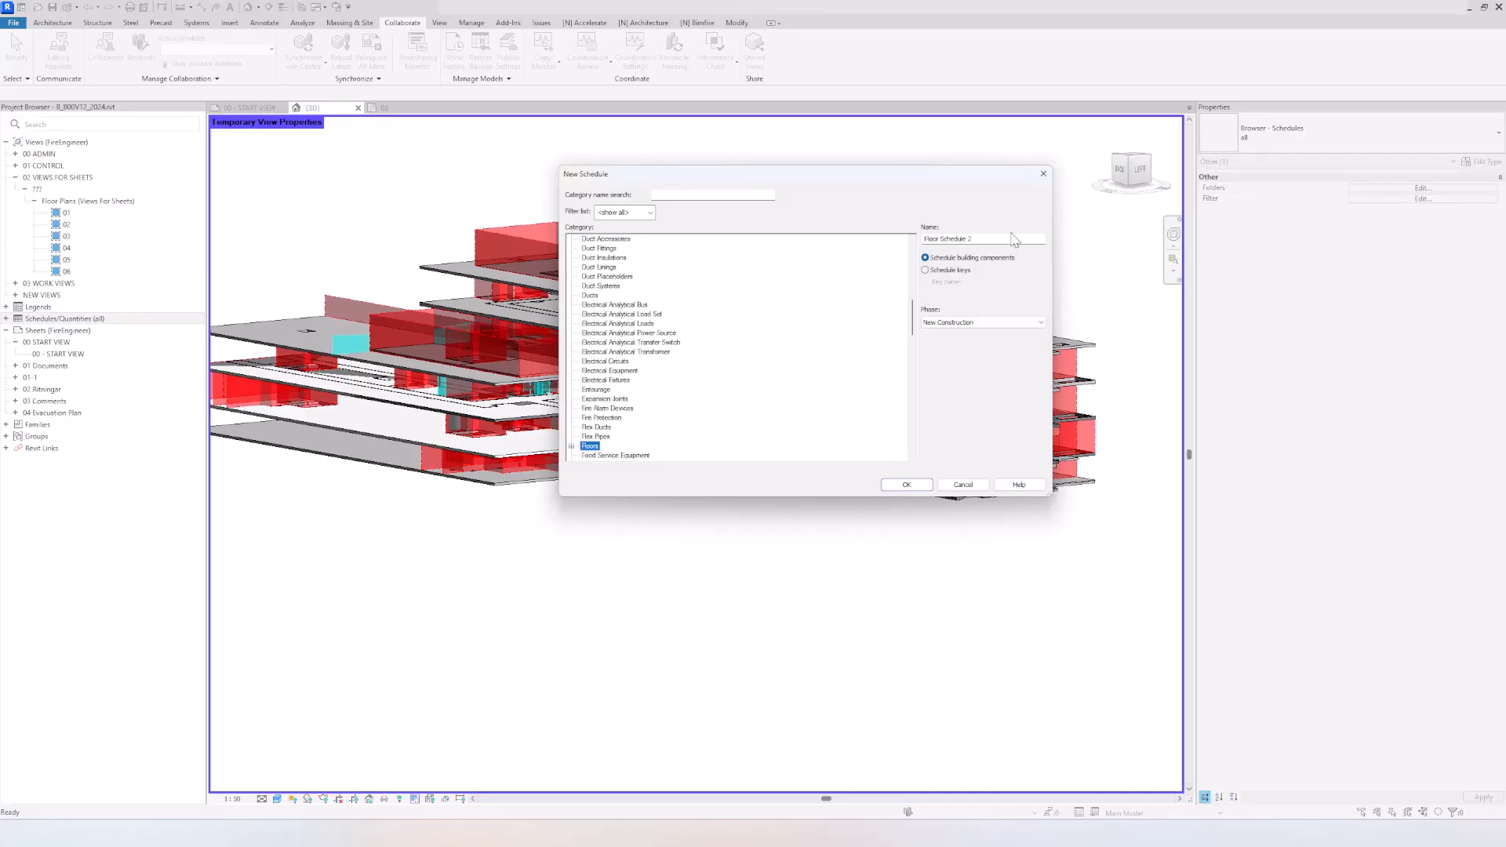
{"action": "left_click_drag", "start_coordinate": [1014, 240], "coordinate": [888, 243]}
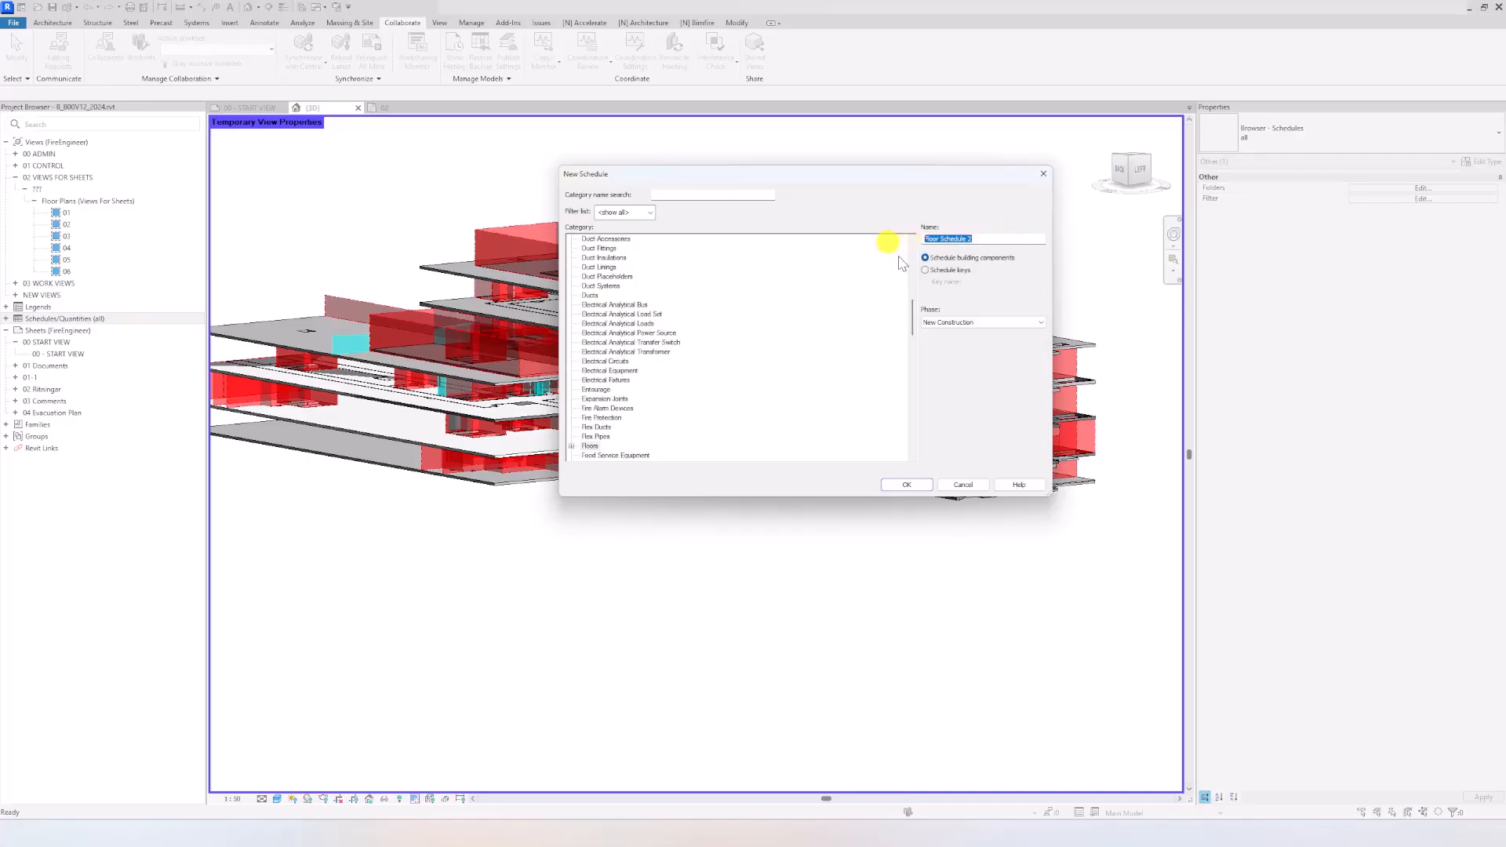
{"action": "left_click", "coordinate": [906, 485]}
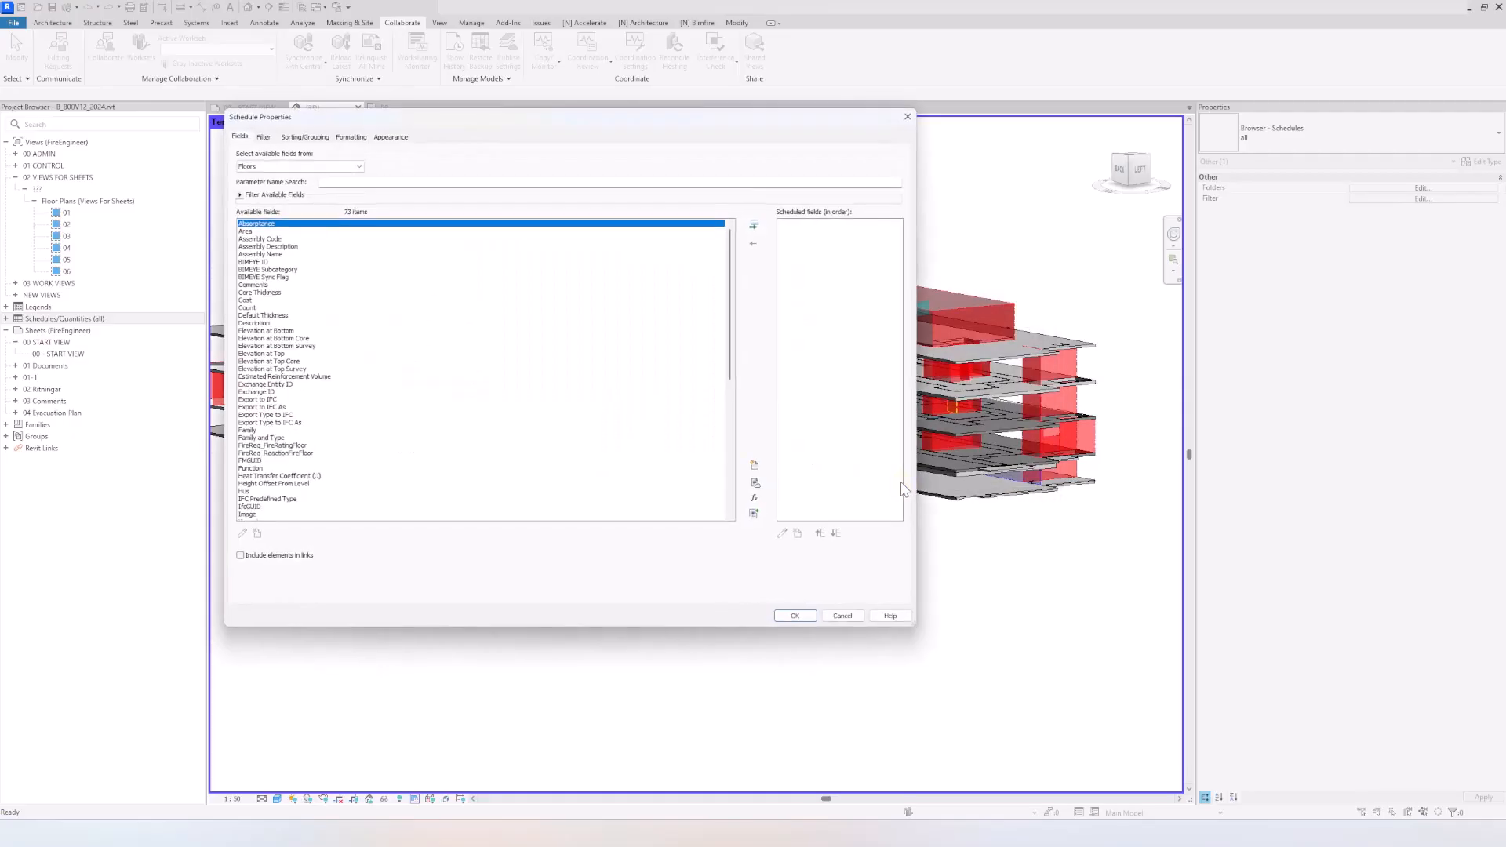
Step: Add the Type, Default Thickness and Height Offset From Level fields to the floor schedule
{"action": "scroll", "coordinate": [422, 369], "scroll_direction": "down", "scroll_amount": 11}
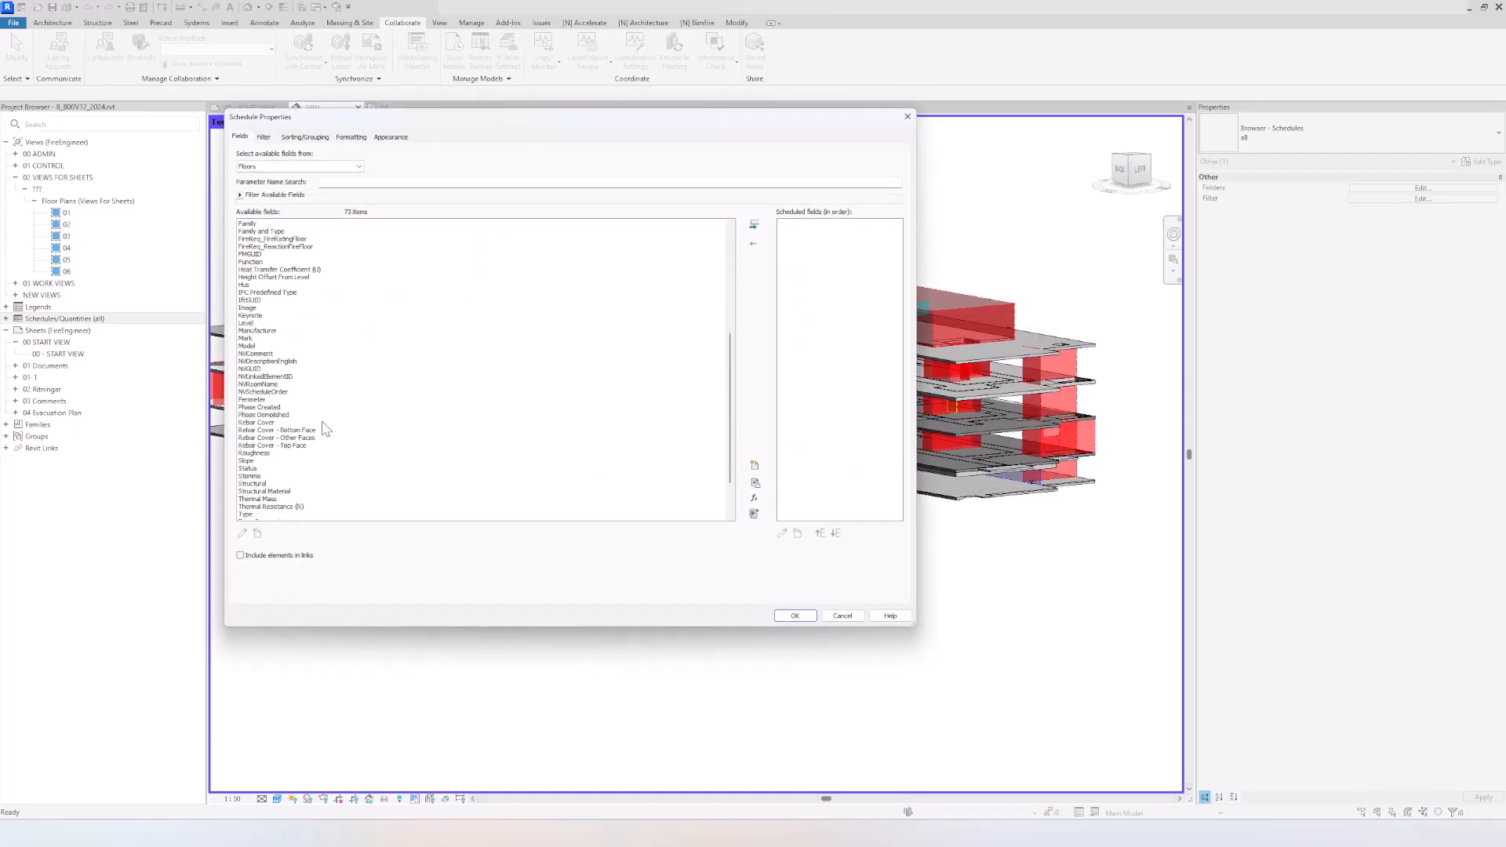
{"action": "left_click", "coordinate": [260, 462]}
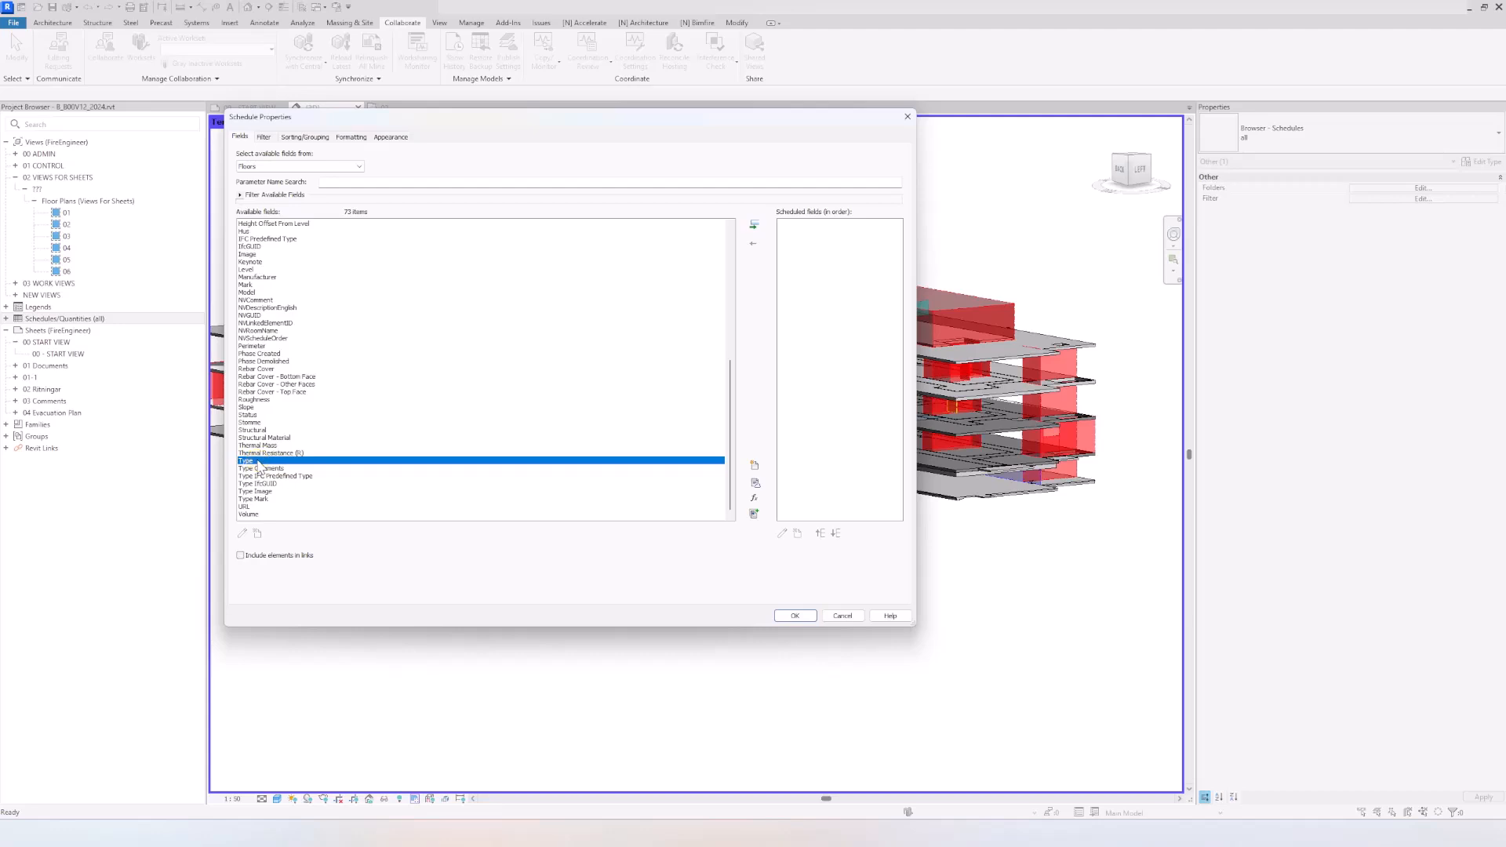
{"action": "double_click", "coordinate": [260, 463]}
{"action": "scroll", "coordinate": [271, 392], "scroll_direction": "up", "scroll_amount": 10}
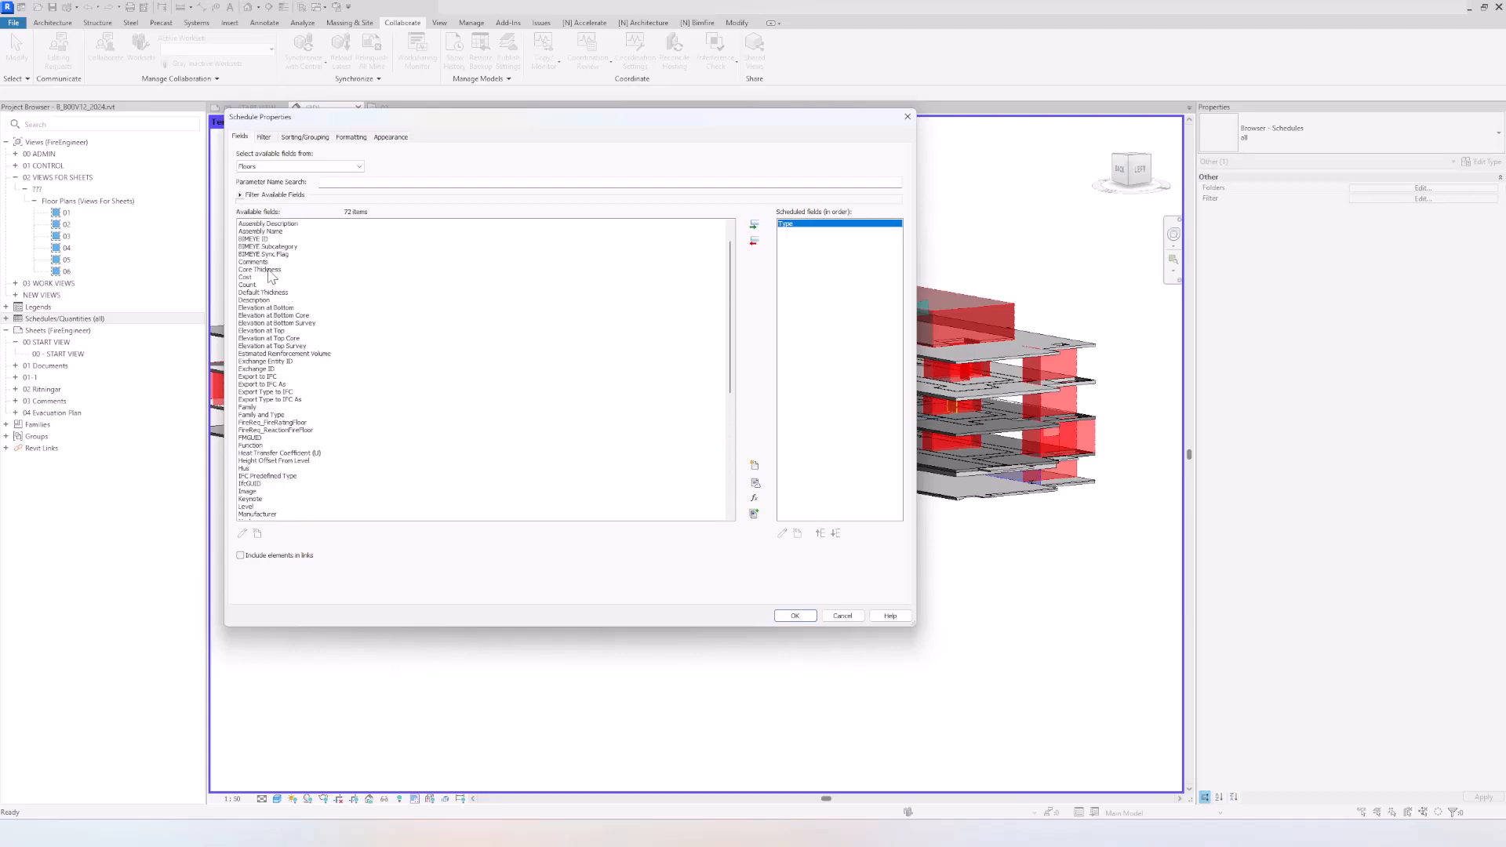
{"action": "left_click", "coordinate": [301, 293]}
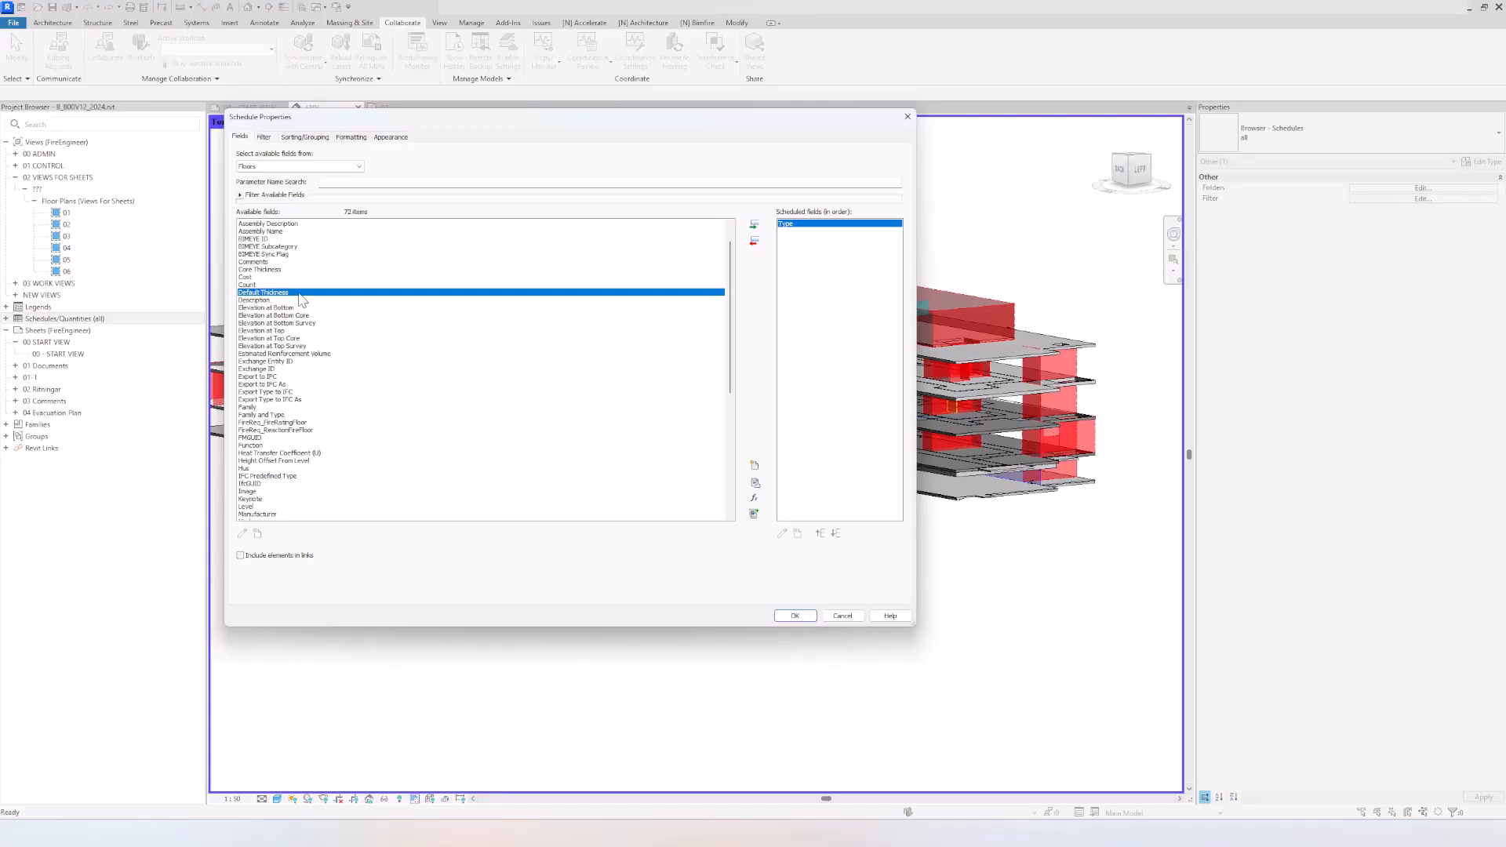
{"action": "double_click", "coordinate": [301, 293]}
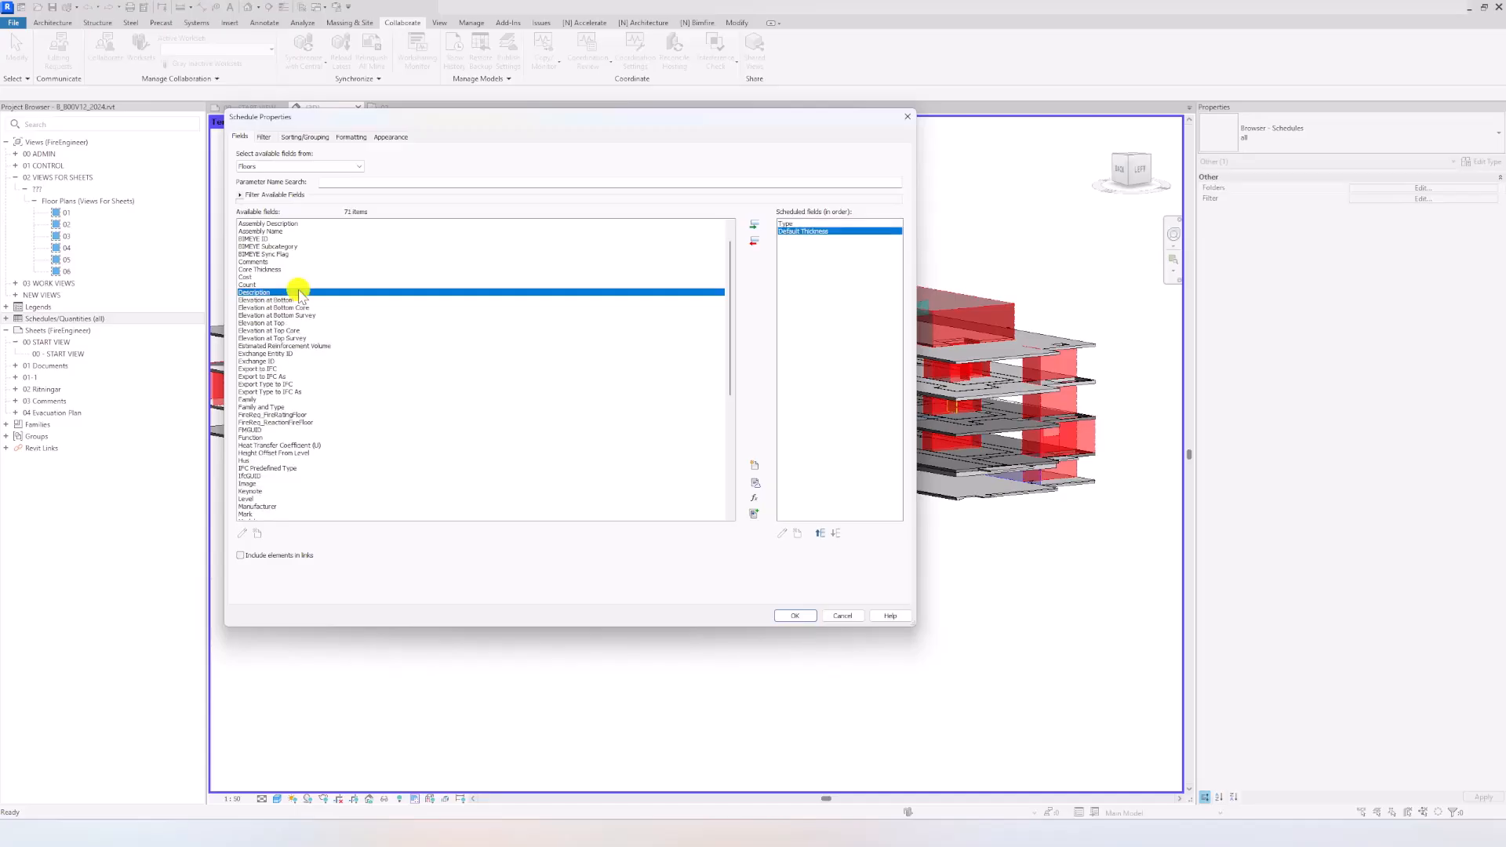
{"action": "left_click", "coordinate": [270, 454]}
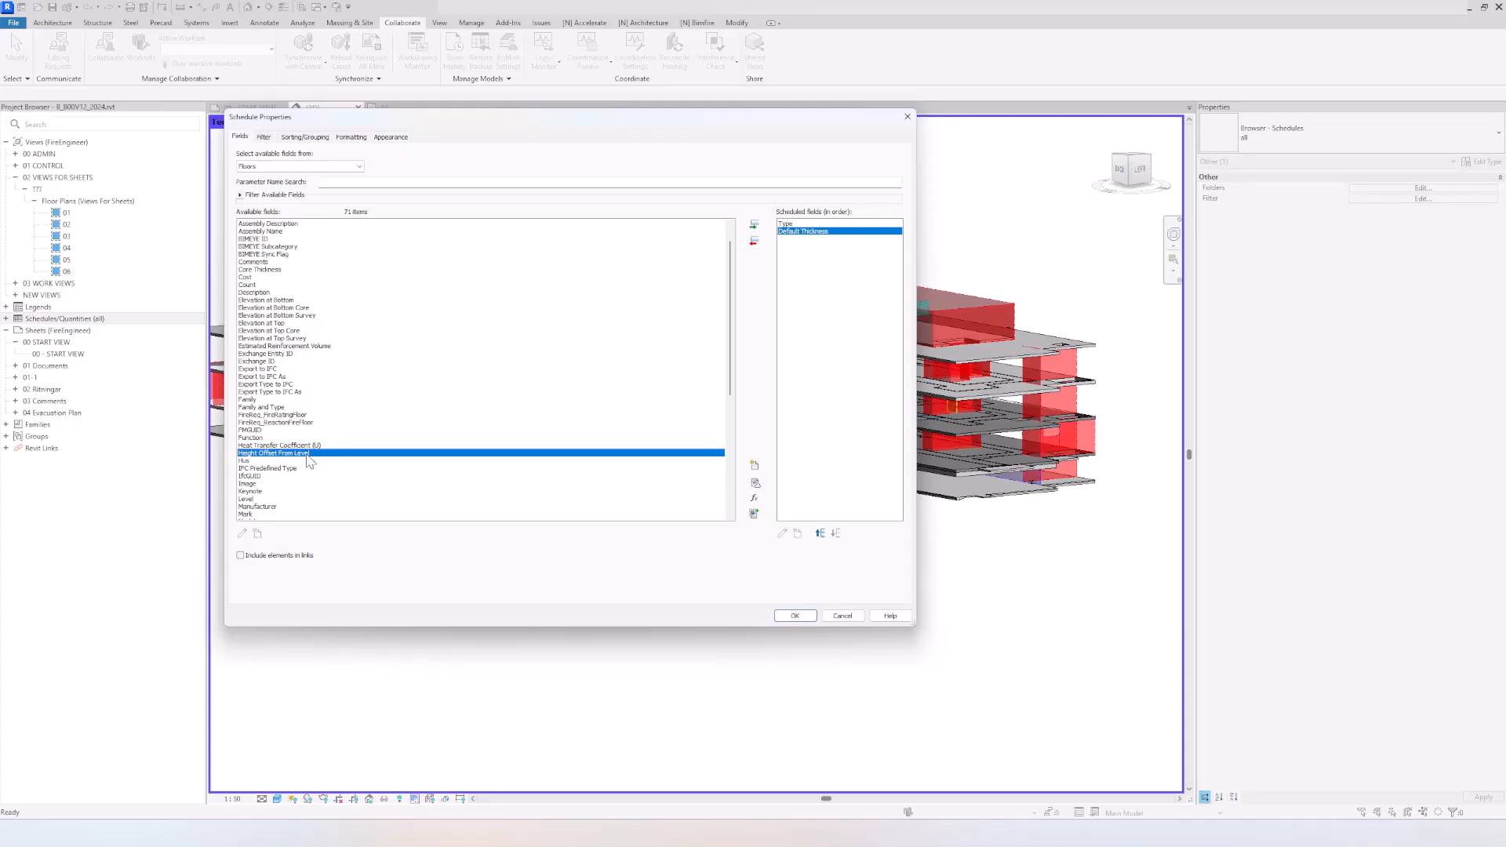
{"action": "double_click", "coordinate": [306, 455]}
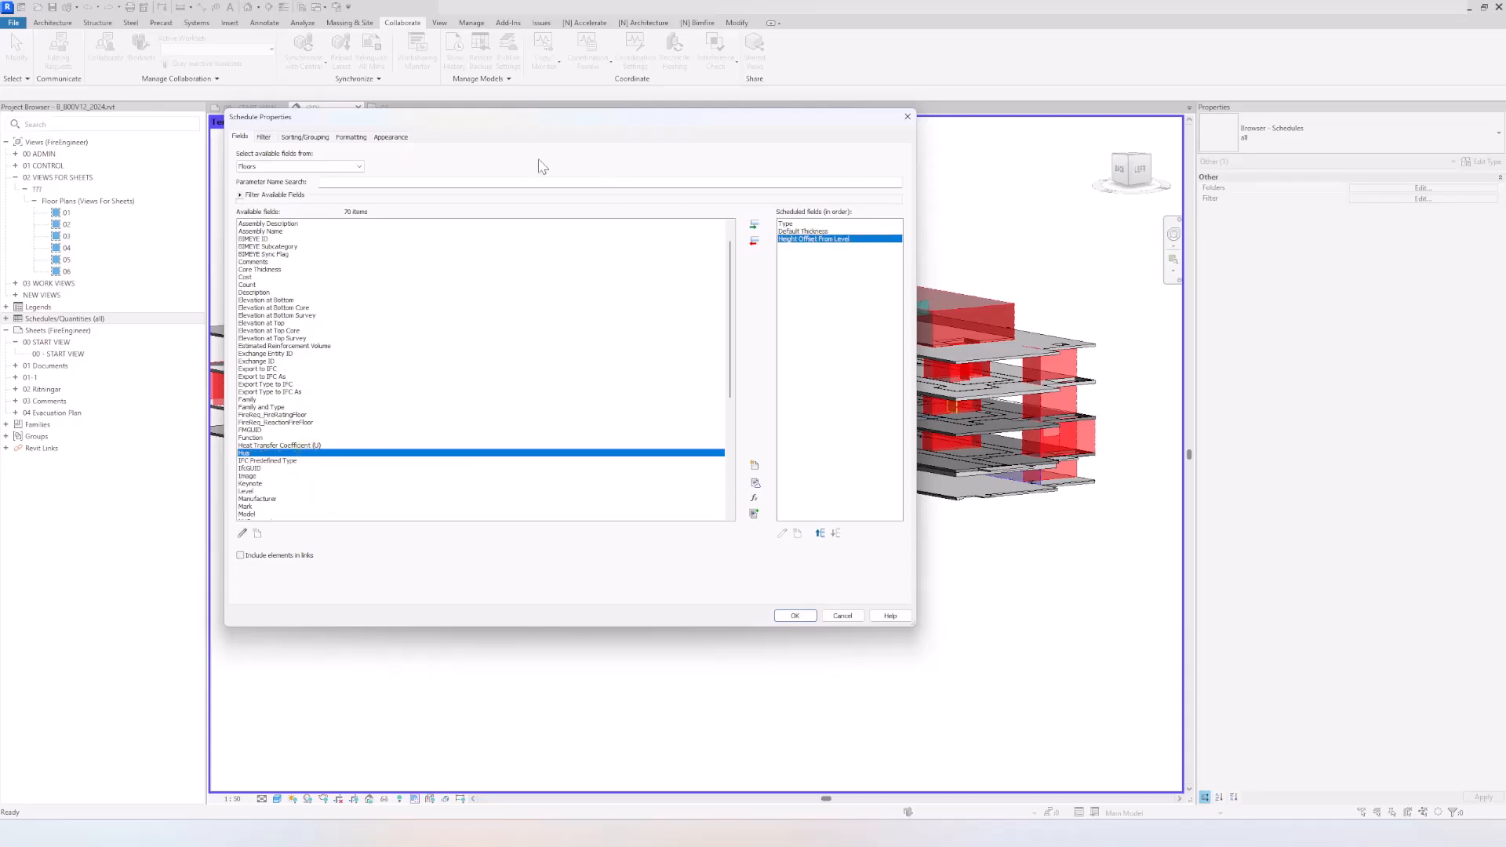
Step: Sort the schedule by Default Thickness and then Height Offset From Level, without itemizing every instance, and generate it
{"action": "left_click", "coordinate": [298, 137]}
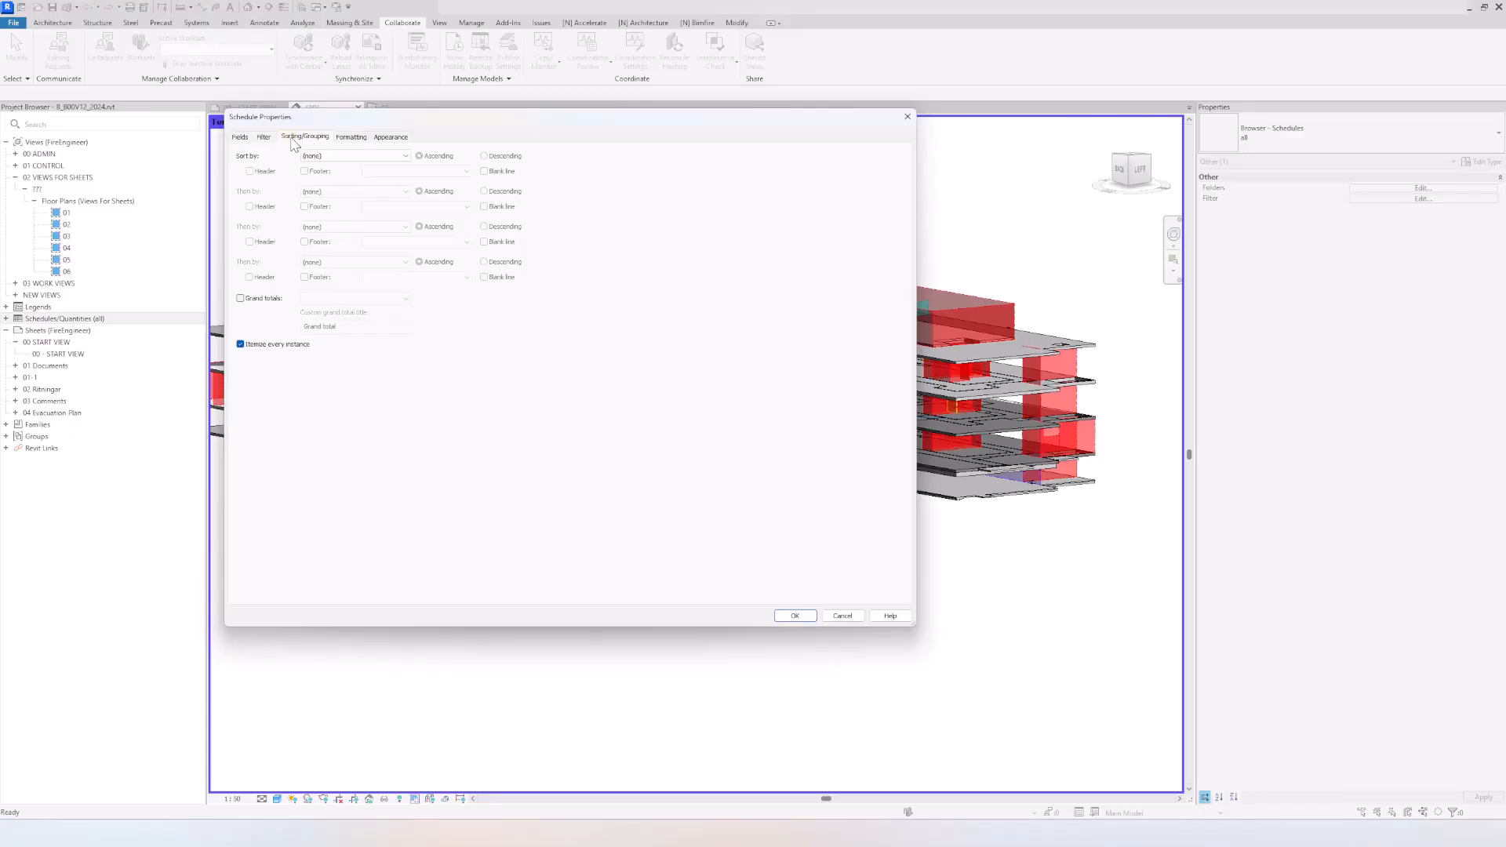
{"action": "left_click", "coordinate": [324, 156]}
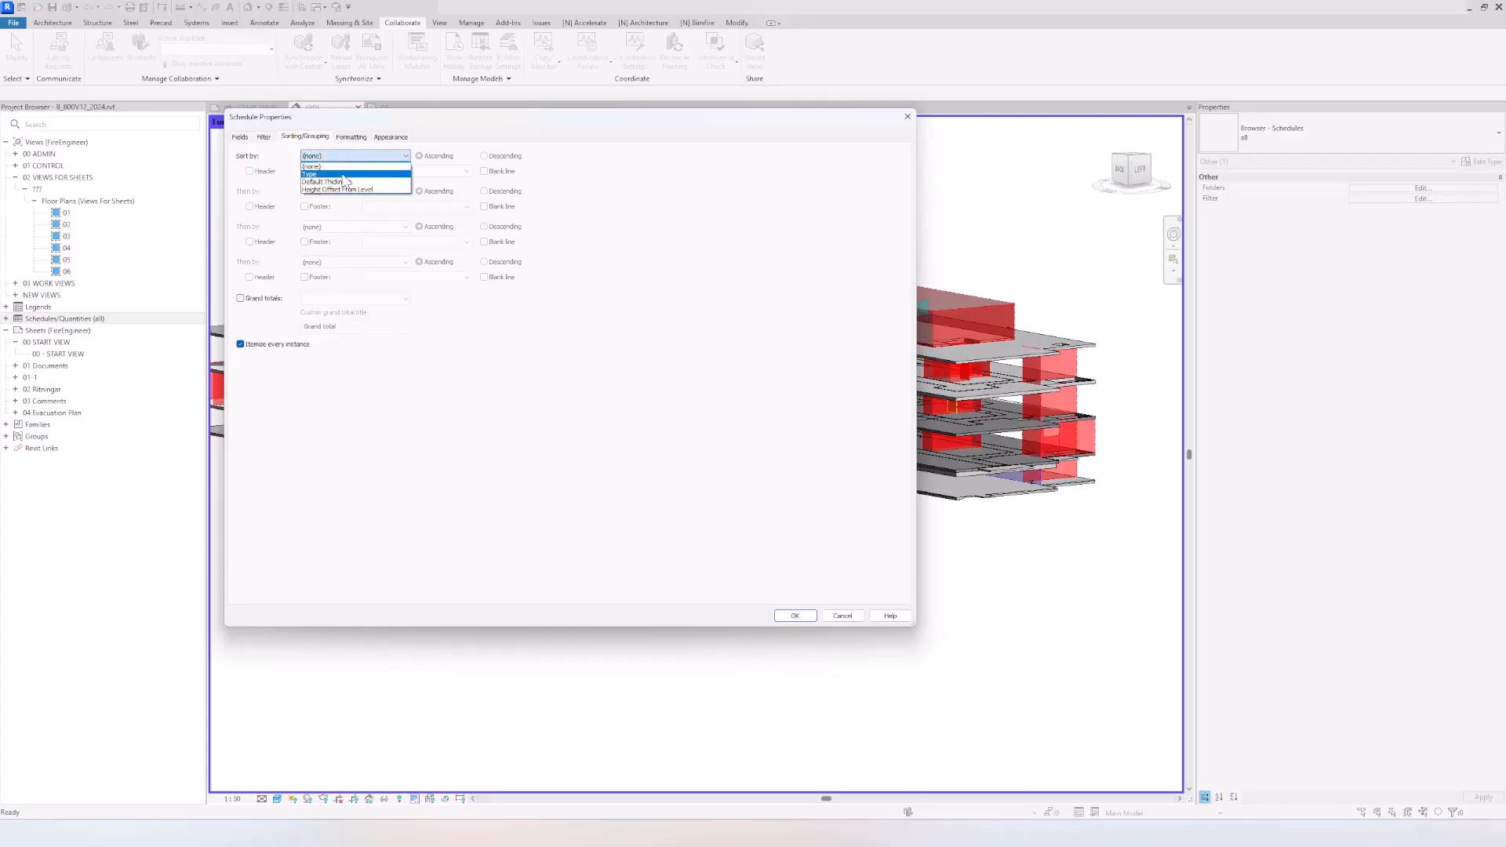
{"action": "left_click", "coordinate": [346, 182]}
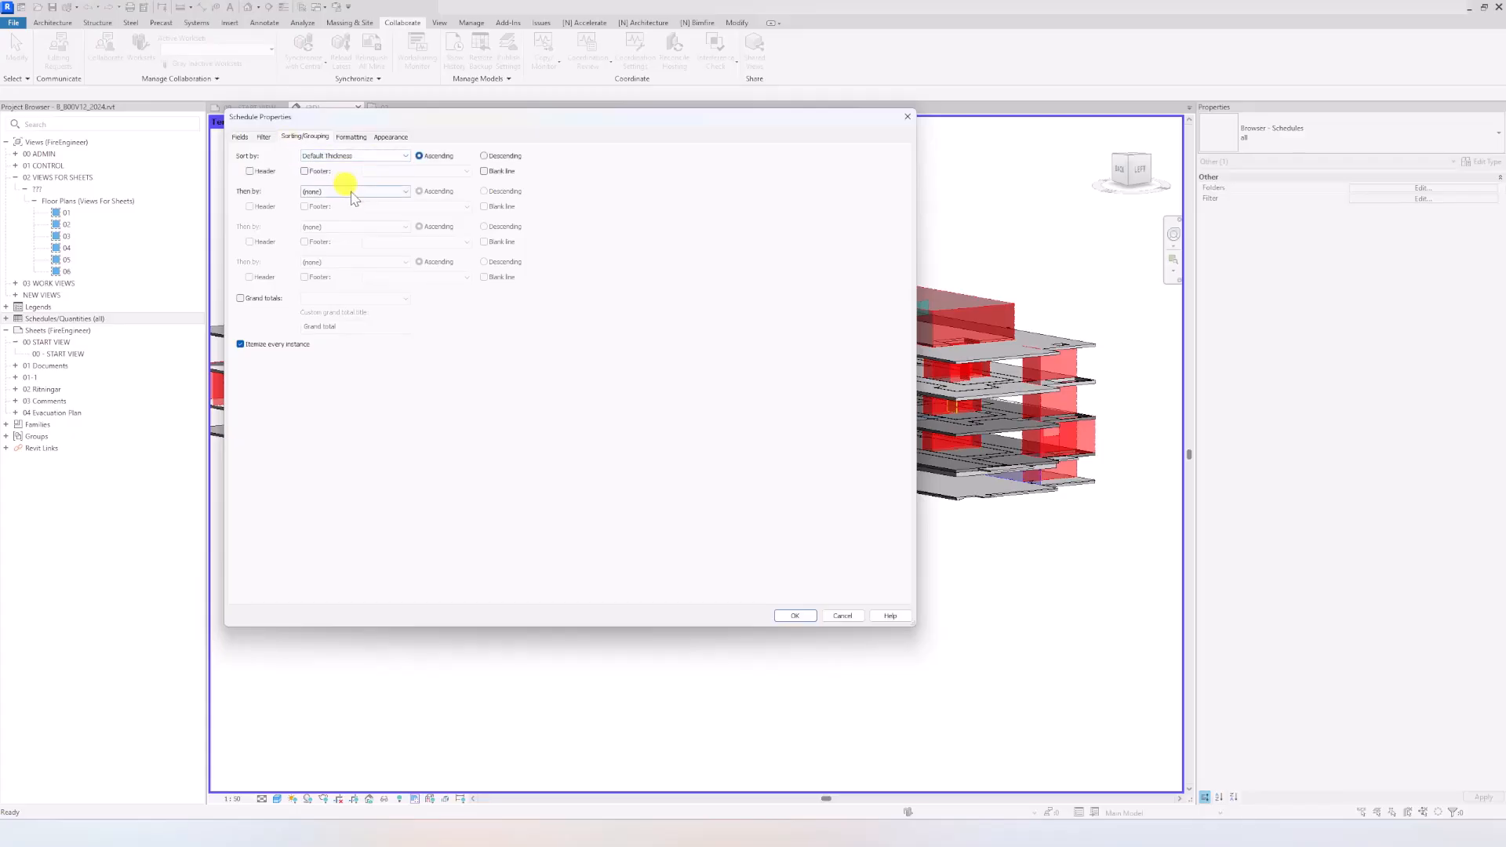
{"action": "left_click", "coordinate": [352, 191]}
{"action": "left_click", "coordinate": [354, 226]}
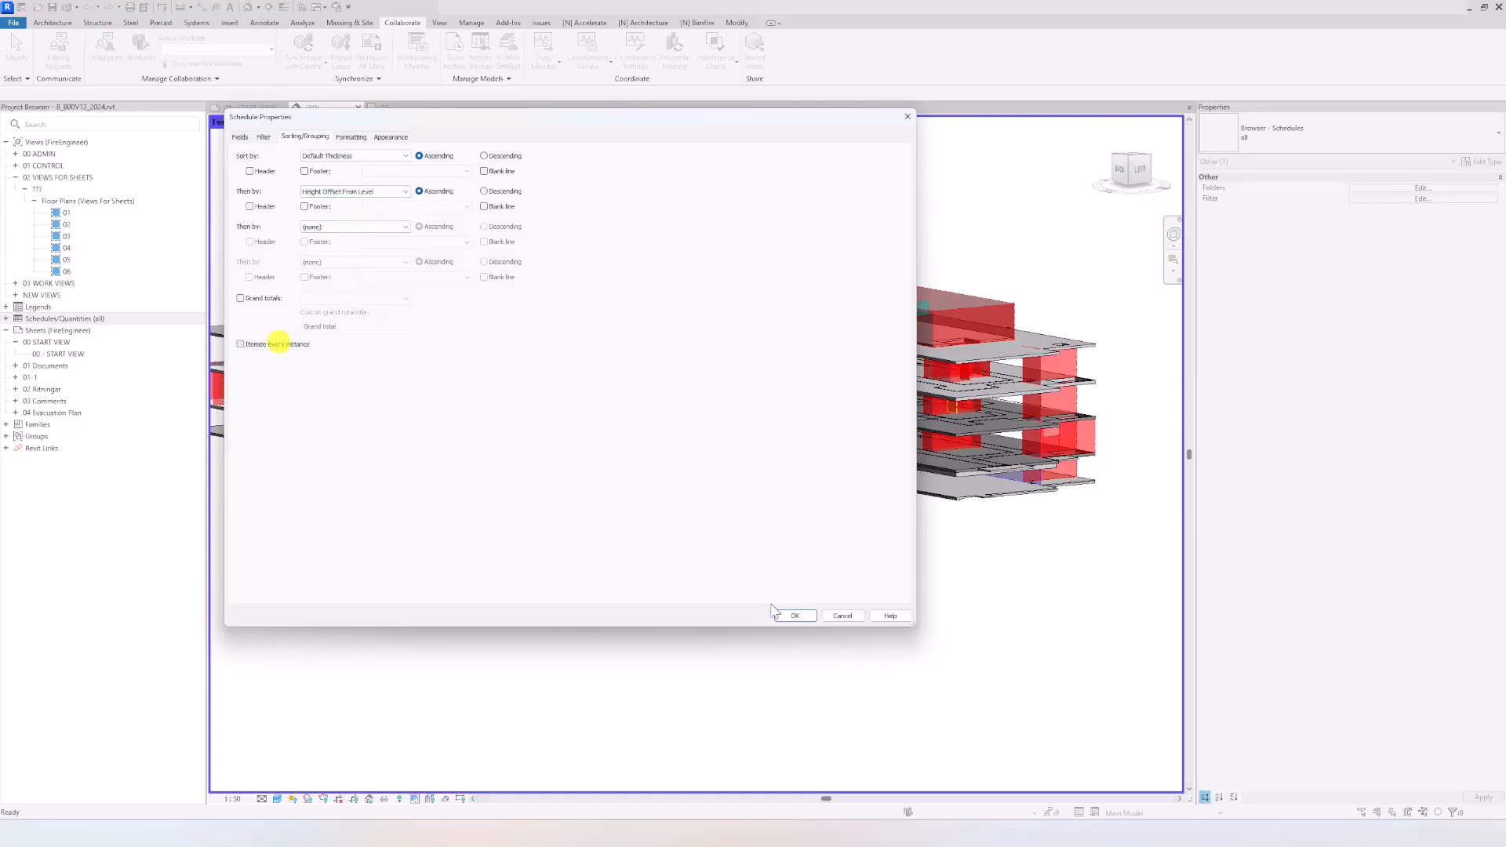
{"action": "left_click", "coordinate": [795, 616]}
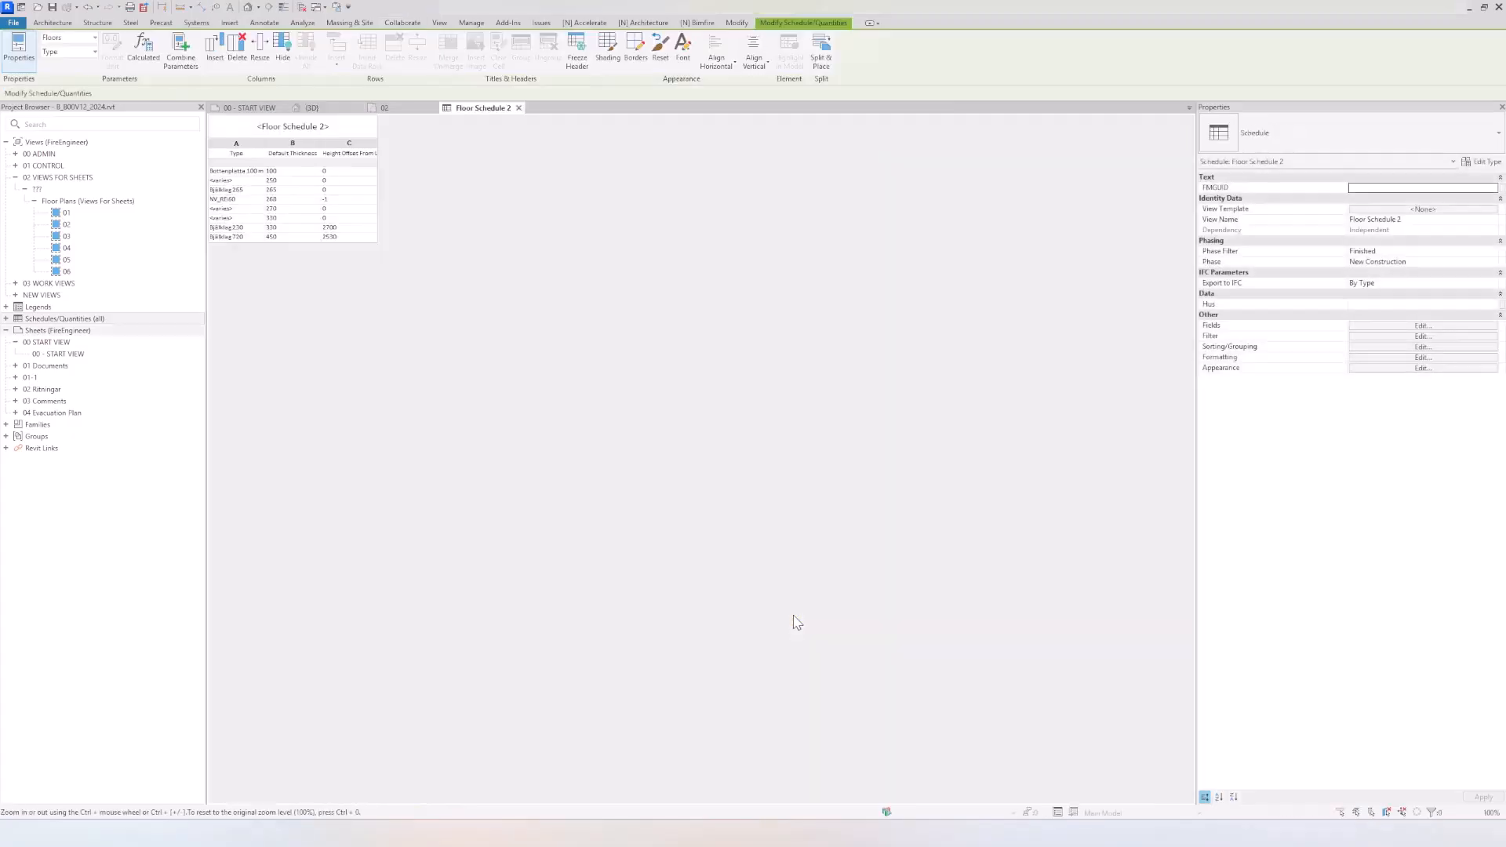
Step: In the schedule, set the 270 mm floors' height offset to -1 and change their type to NV_REI60
{"action": "left_click", "coordinate": [348, 210]}
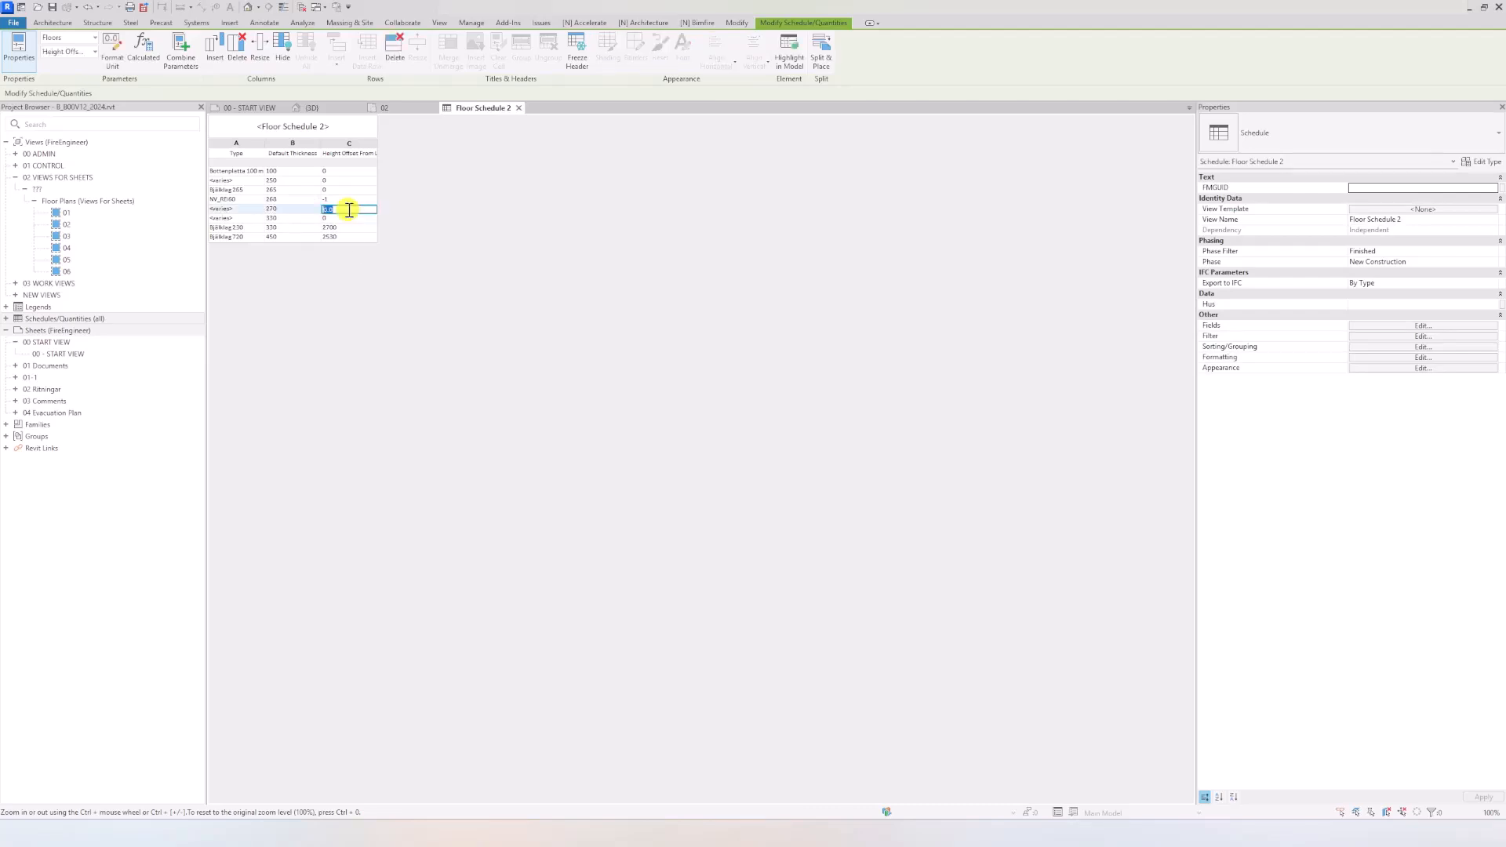
{"action": "key", "text": "Return"}
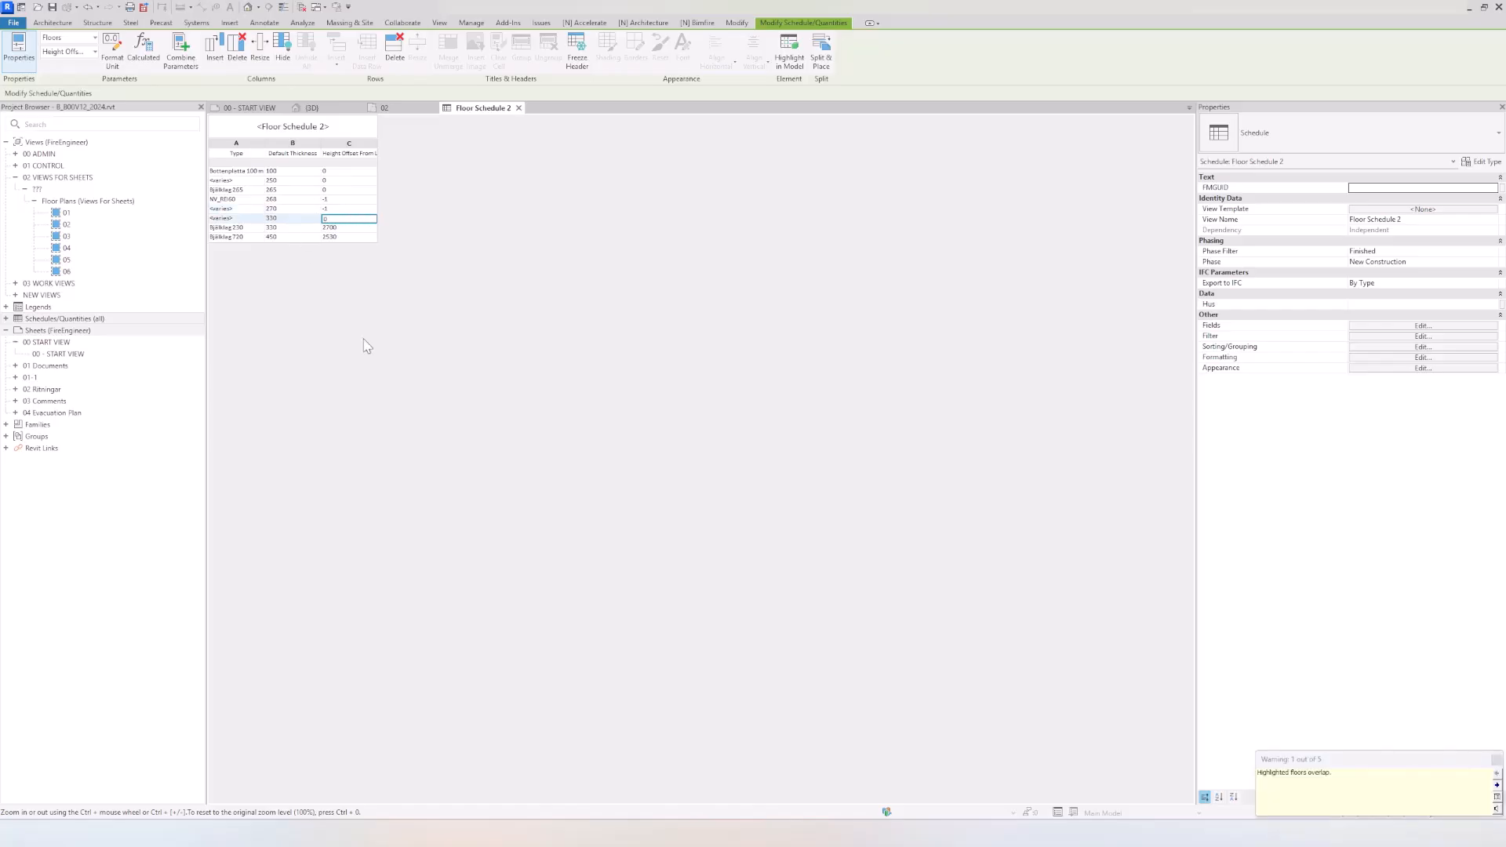
{"action": "left_click", "coordinate": [234, 209]}
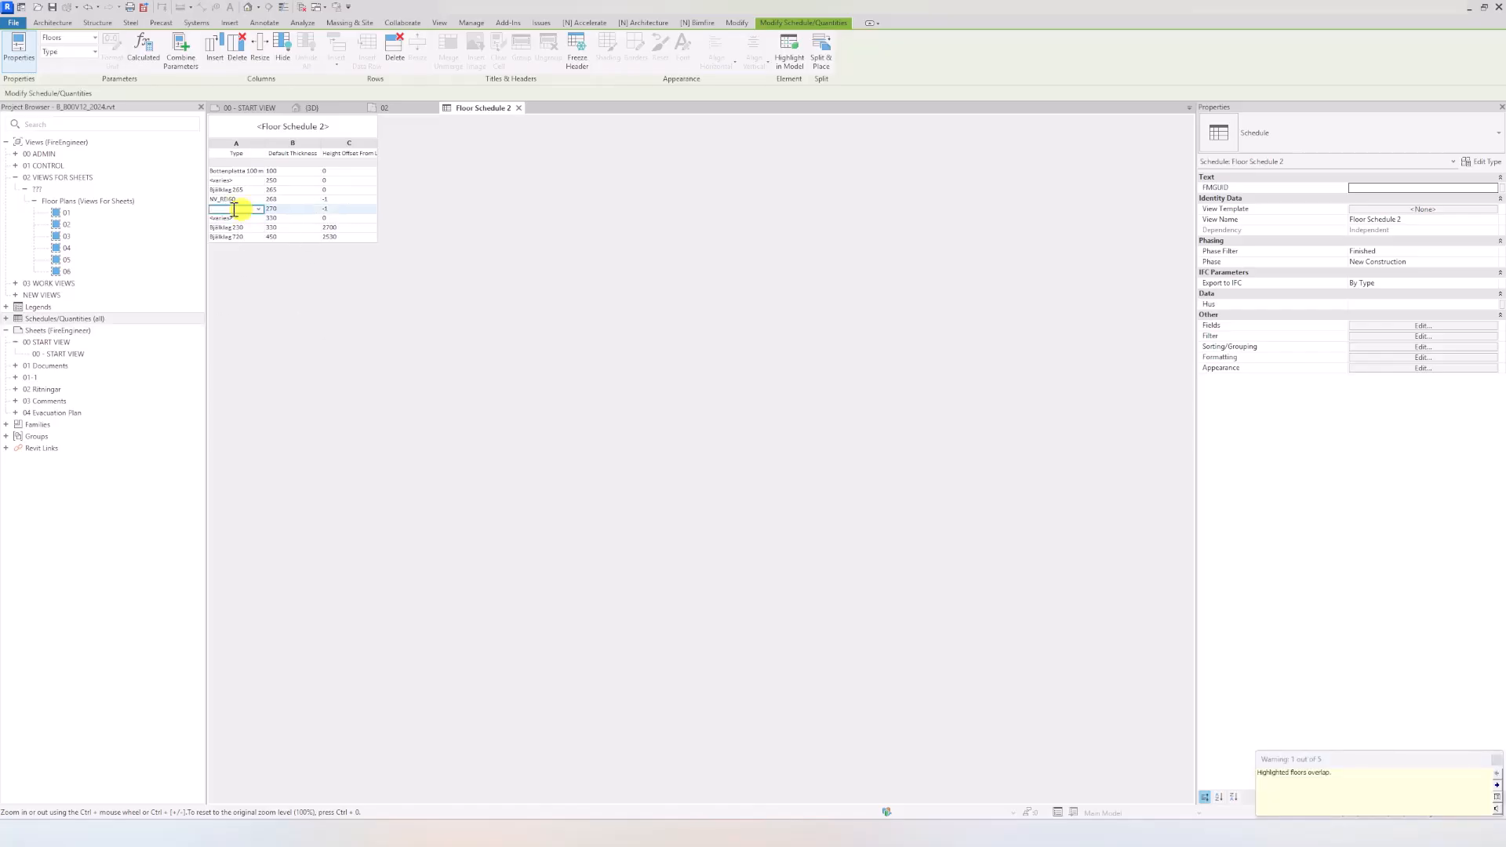
{"action": "left_click", "coordinate": [238, 200]}
{"action": "left_click_drag", "start_coordinate": [243, 199], "coordinate": [201, 204]}
{"action": "key", "text": "ctrl+c"}
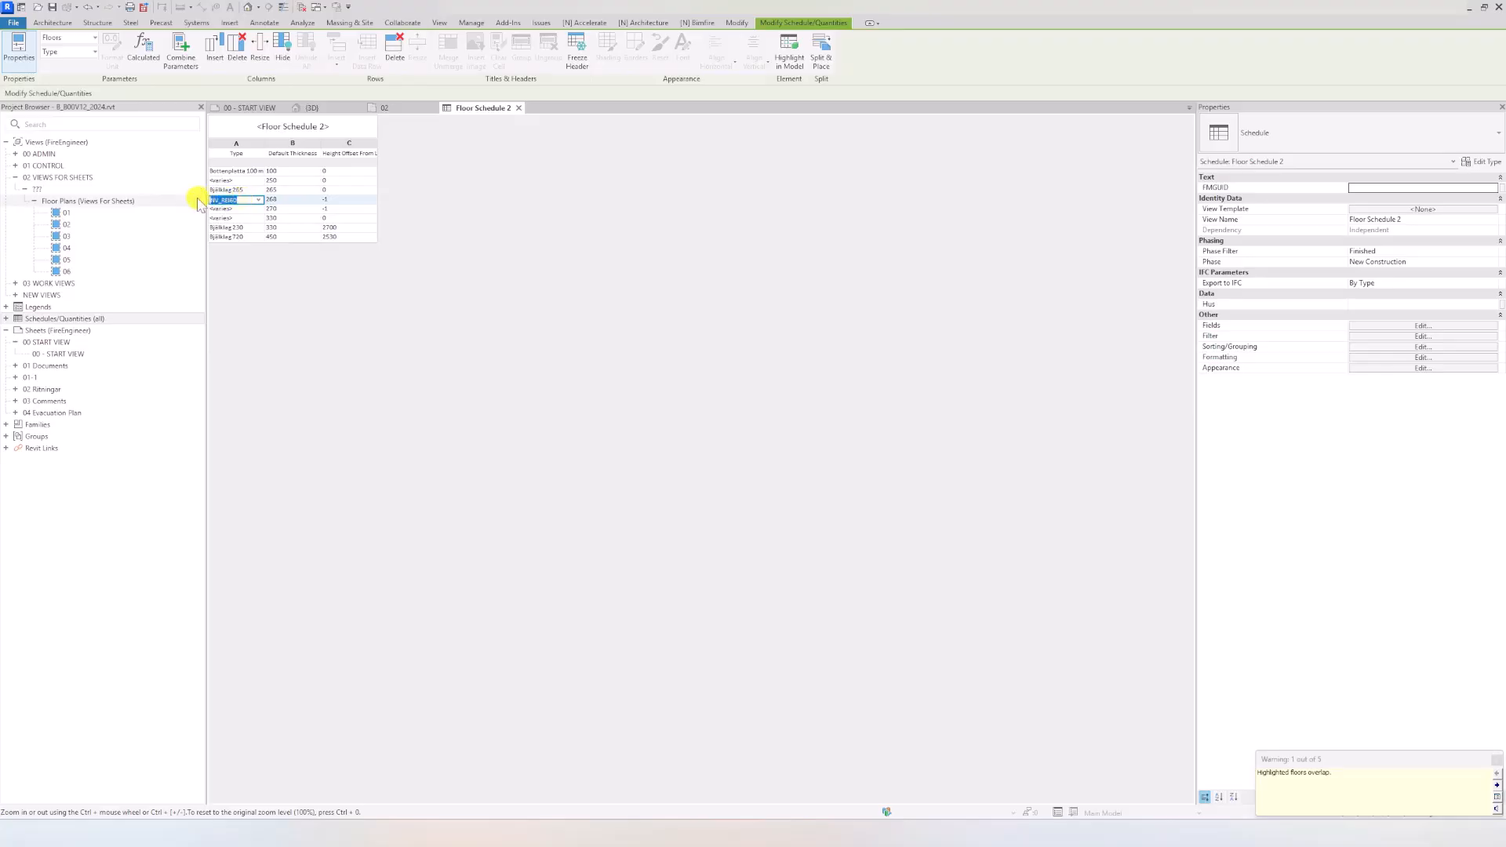
{"action": "left_click", "coordinate": [243, 209]}
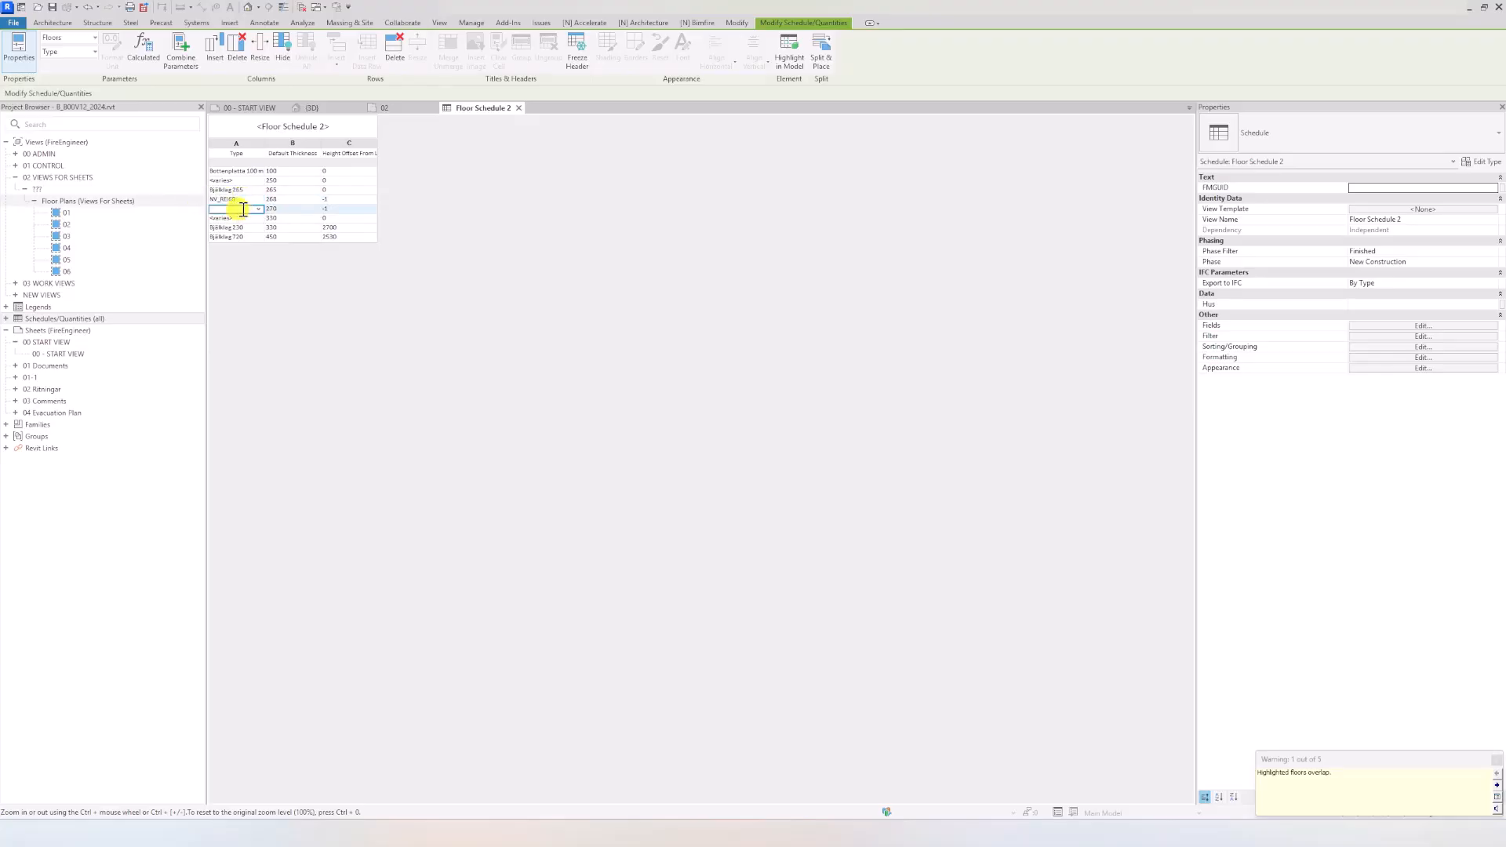
{"action": "key", "text": "ctrl+v"}
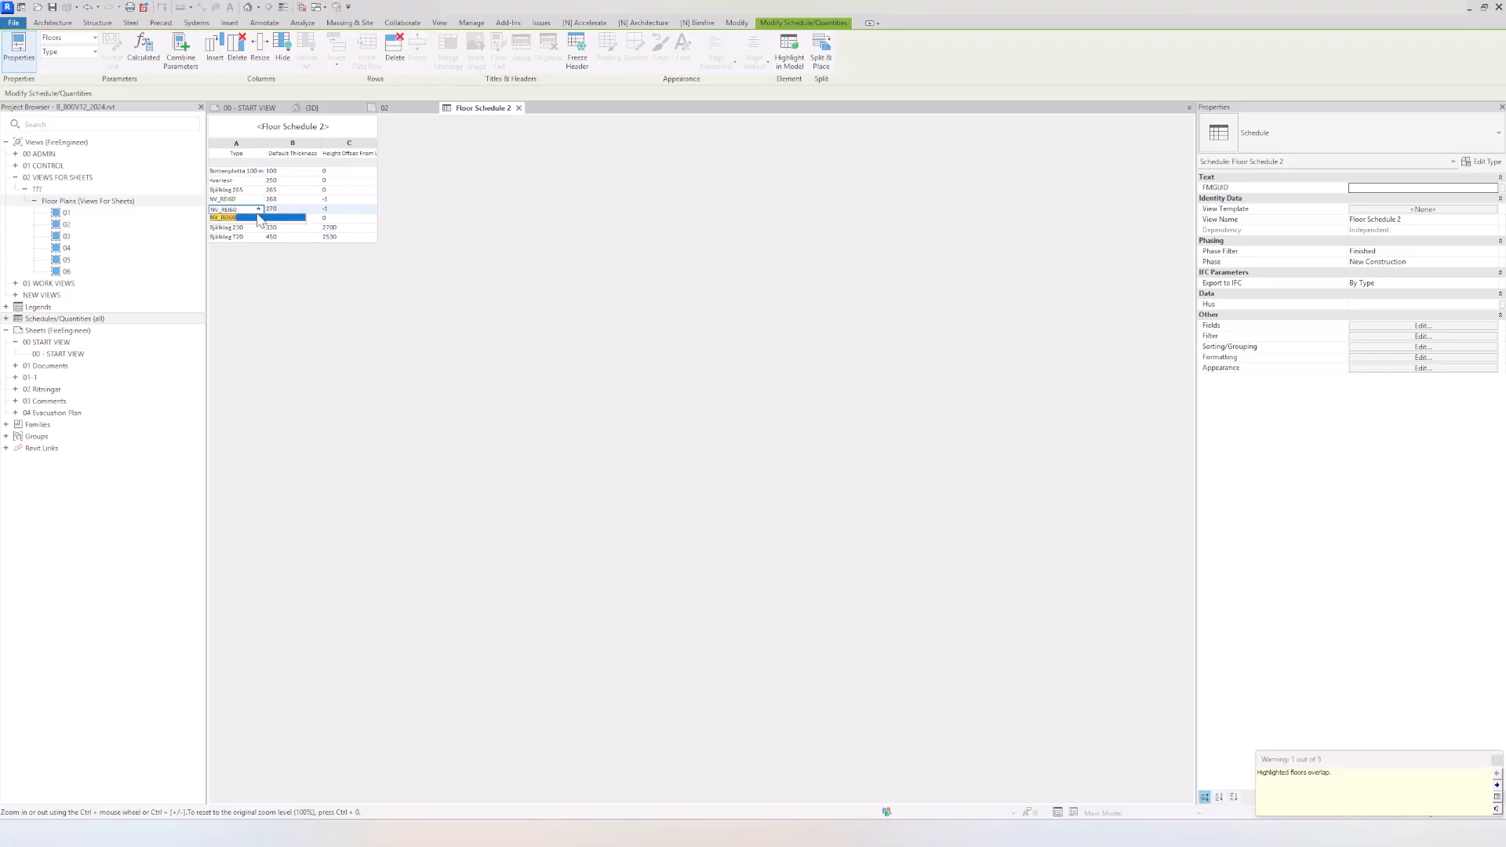
{"action": "left_click", "coordinate": [259, 218]}
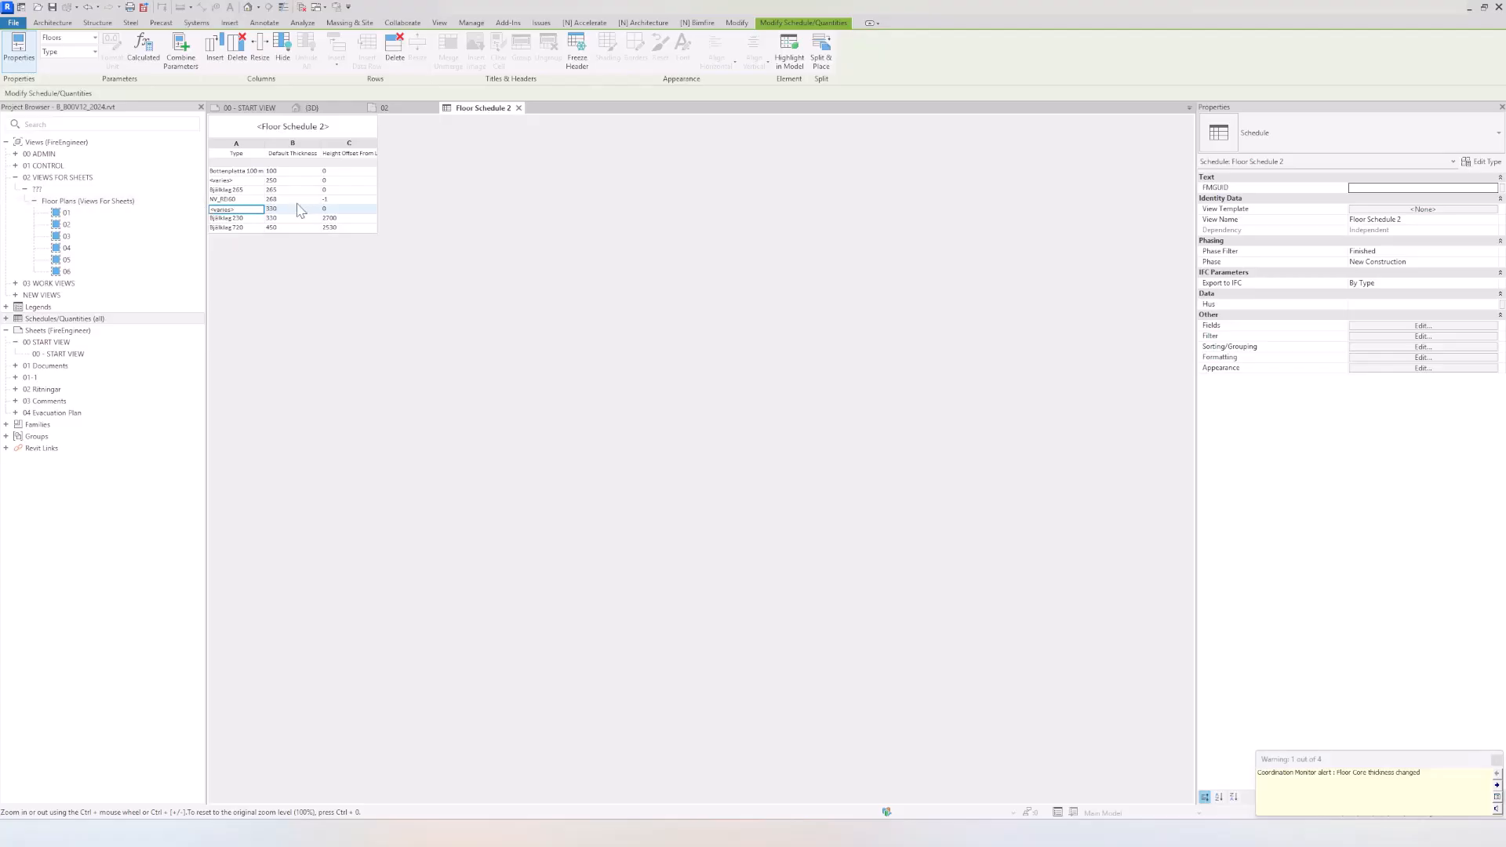
Step: Temporarily isolate the small level 02 connecting slab in the 3D view to inspect it, and restore the full model display
{"action": "left_click", "coordinate": [317, 108]}
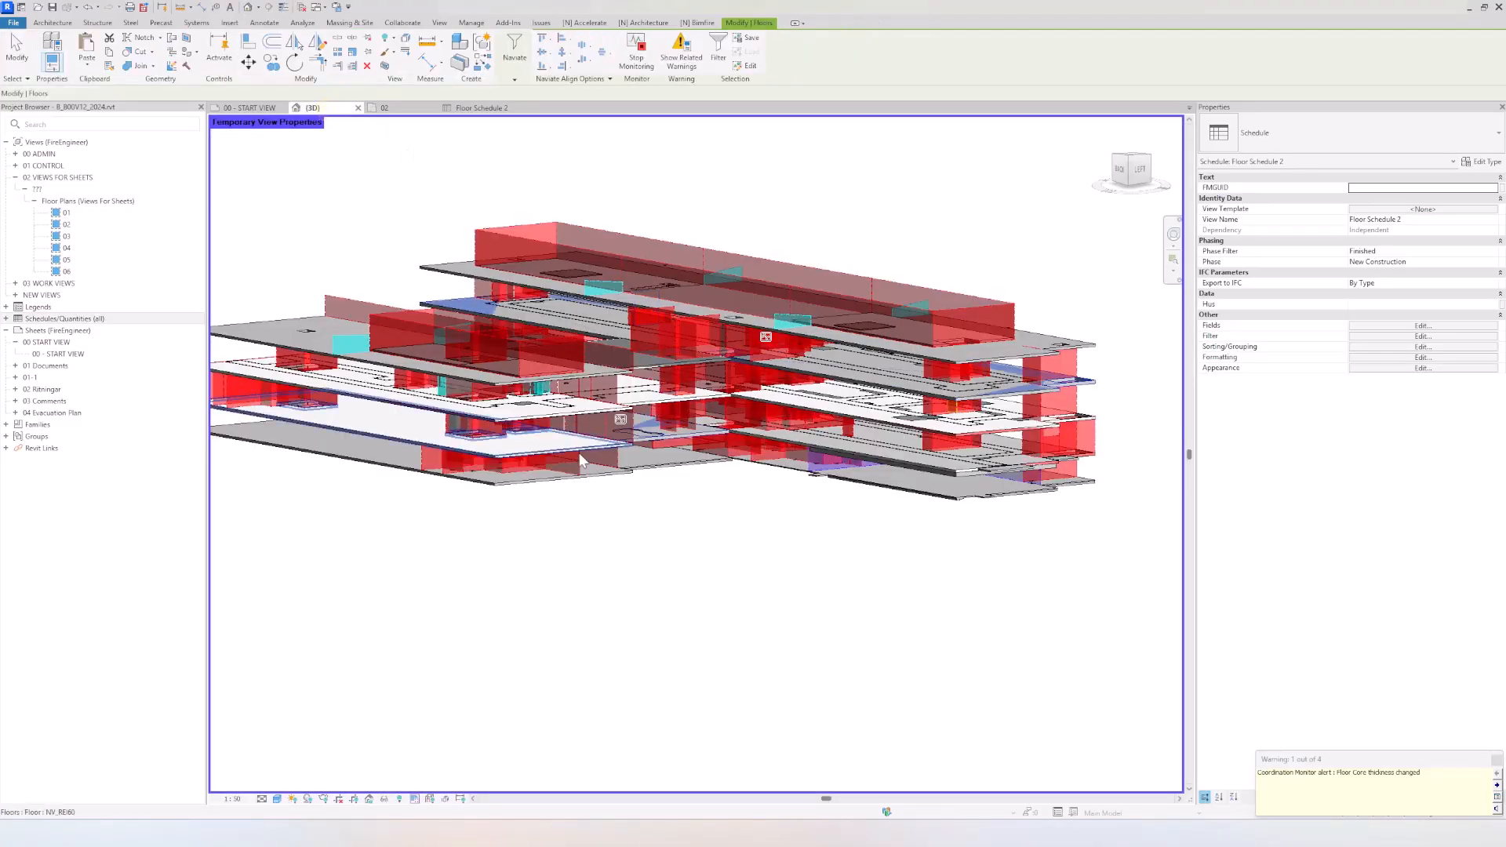
{"action": "left_click", "coordinate": [694, 437]}
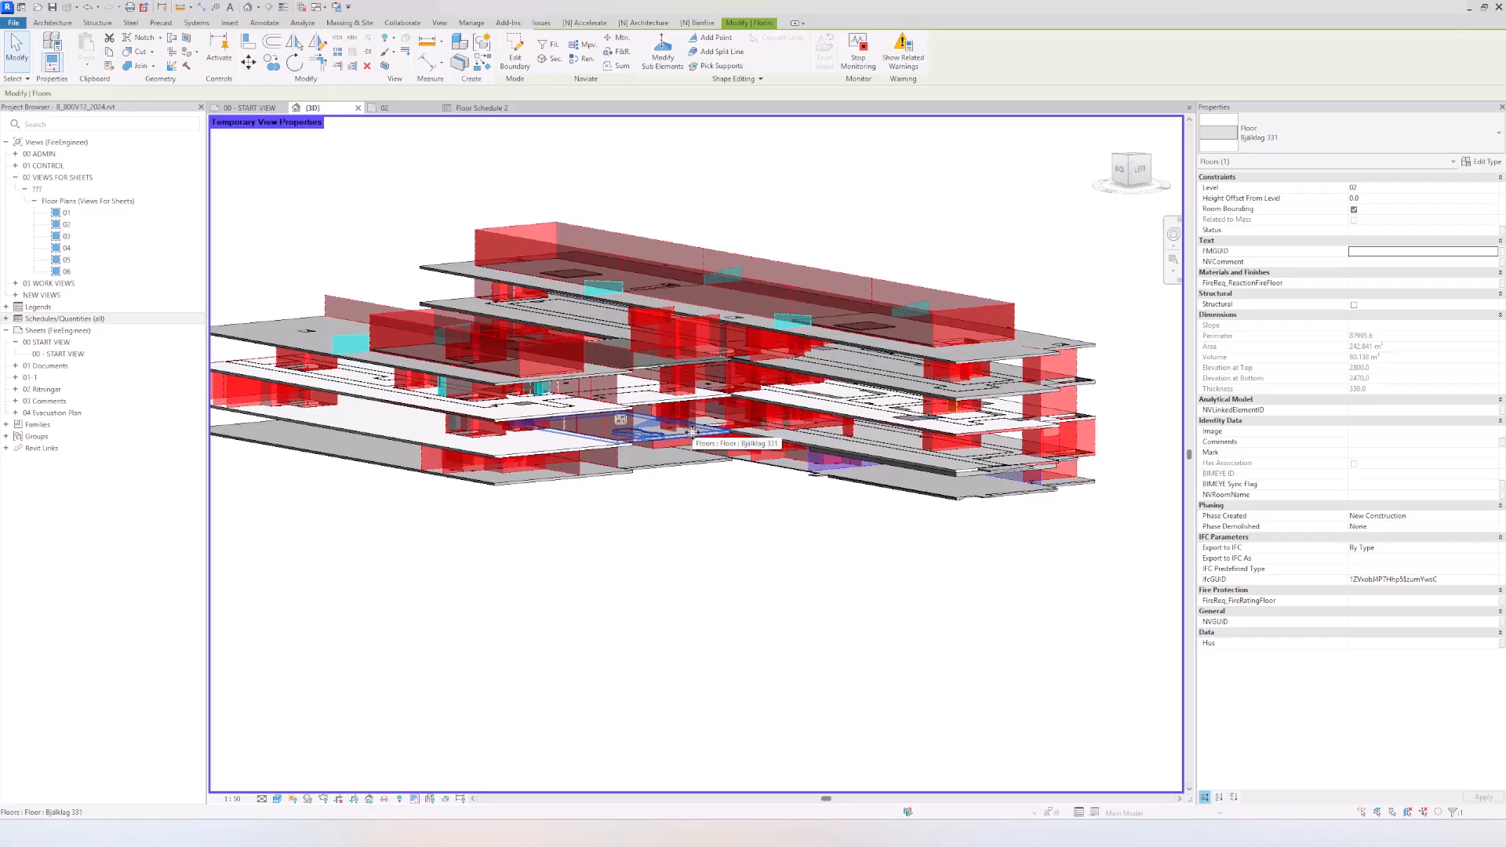
{"action": "left_click", "coordinate": [384, 799]}
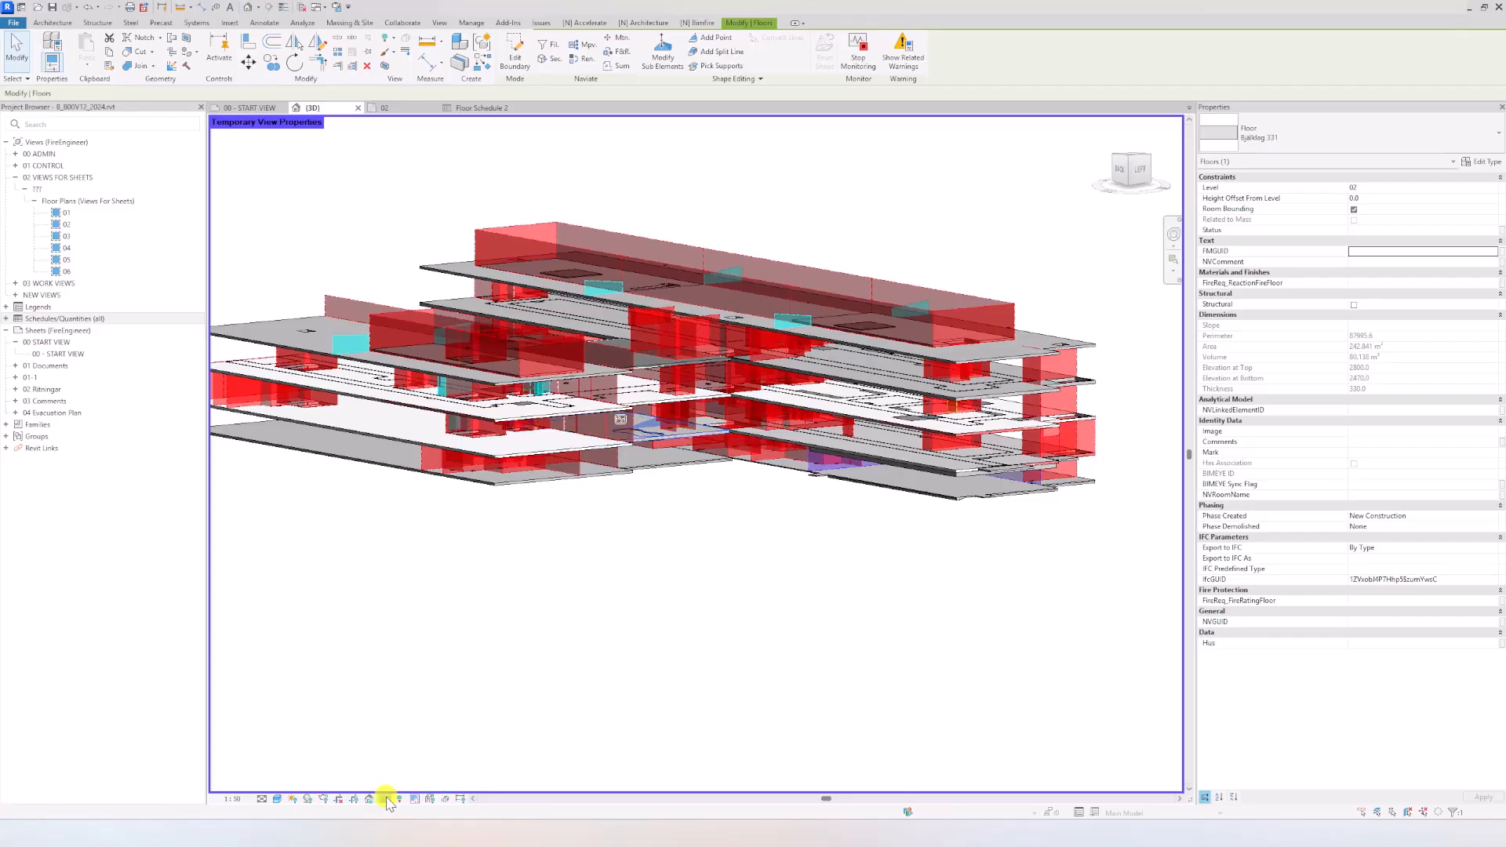
{"action": "left_click", "coordinate": [427, 760]}
{"action": "left_click", "coordinate": [541, 726]}
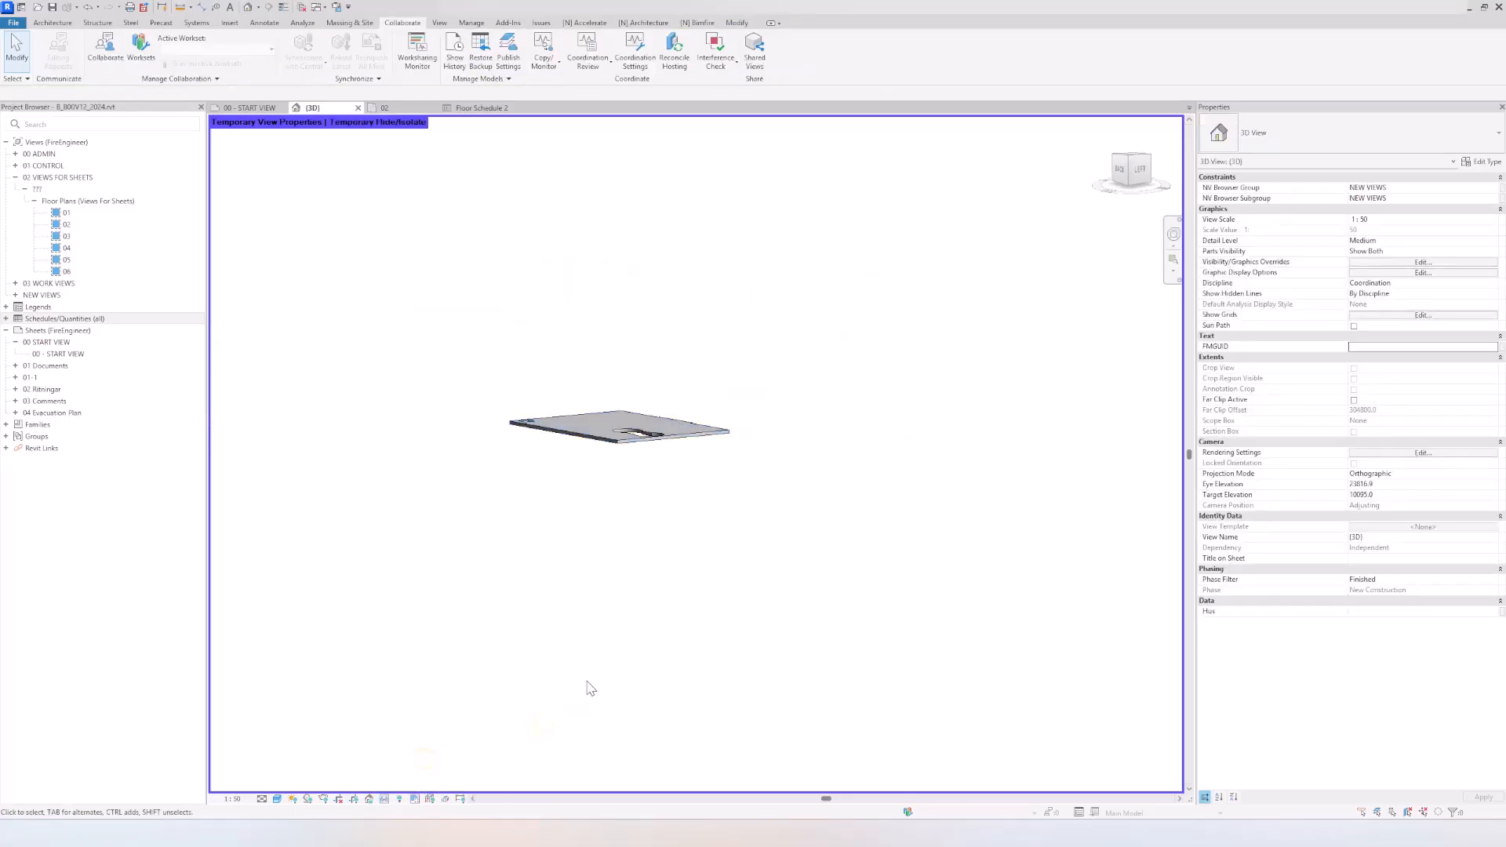
{"action": "key", "text": "h"}
{"action": "key", "text": "r"}
Step: Temporarily isolate the NV_REI60 floors in the 3D view, inspect them from another angle, and restore the full model display
{"action": "left_click", "coordinate": [959, 438]}
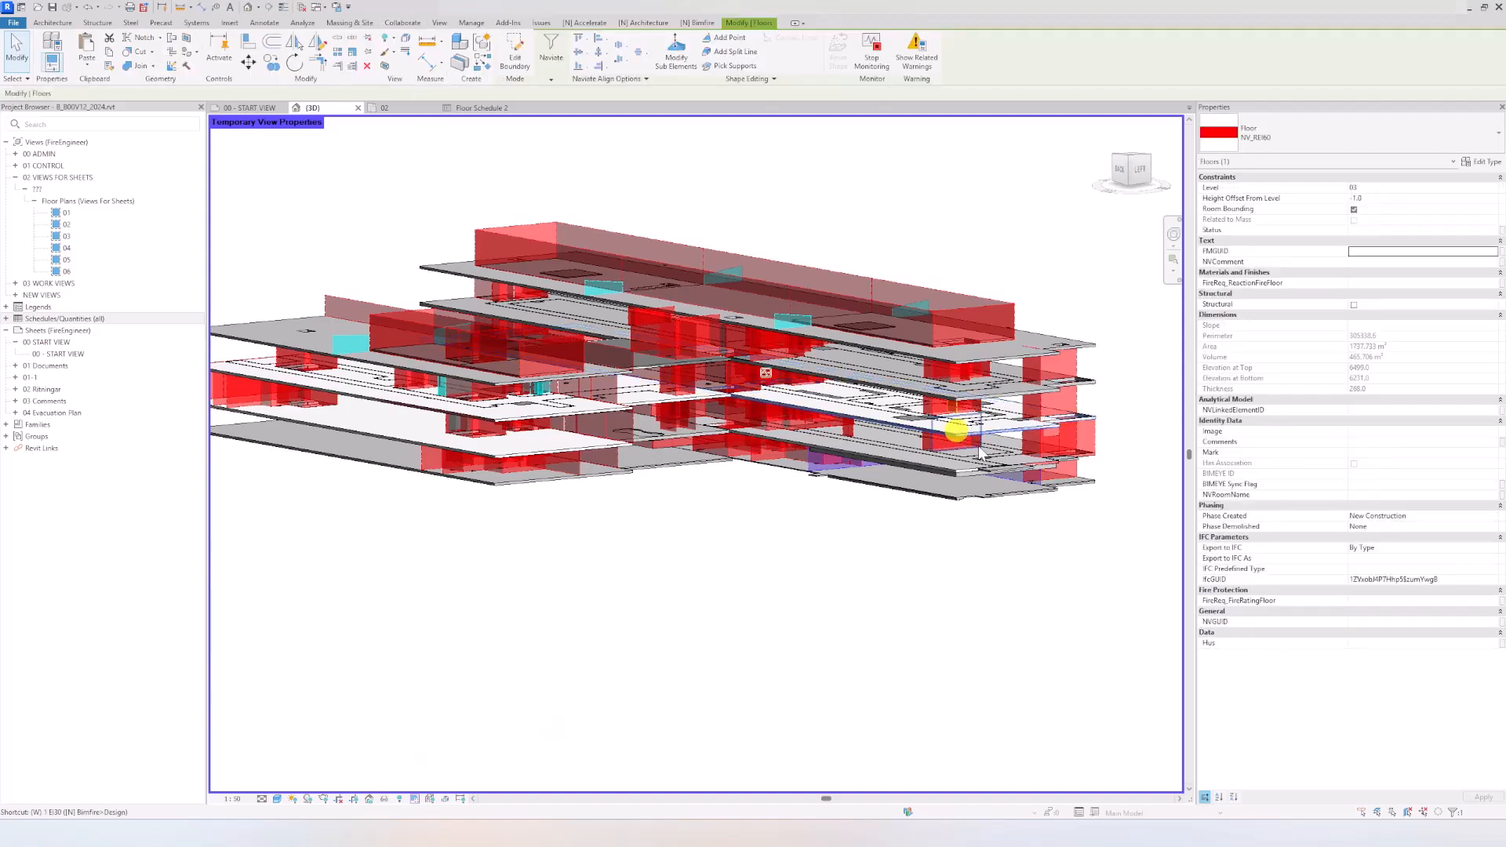
{"action": "left_click", "coordinate": [384, 798]}
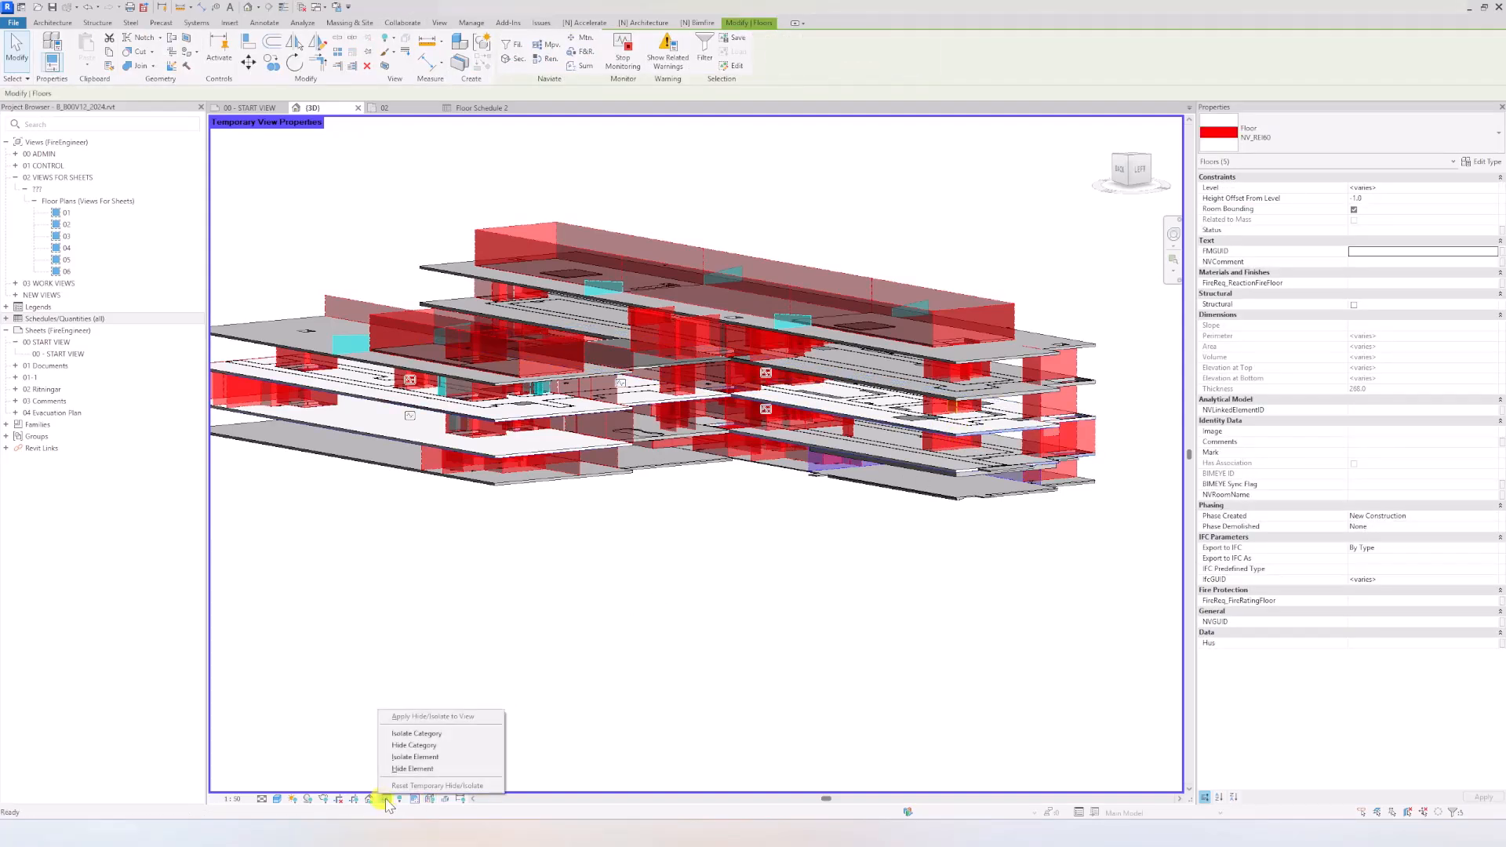
{"action": "left_click", "coordinate": [436, 758]}
{"action": "left_click", "coordinate": [669, 680]}
{"action": "middle_click_drag", "start_coordinate": [670, 680], "coordinate": [578, 685], "text": "shift"}
{"action": "key", "text": "h"}
{"action": "key", "text": "r"}
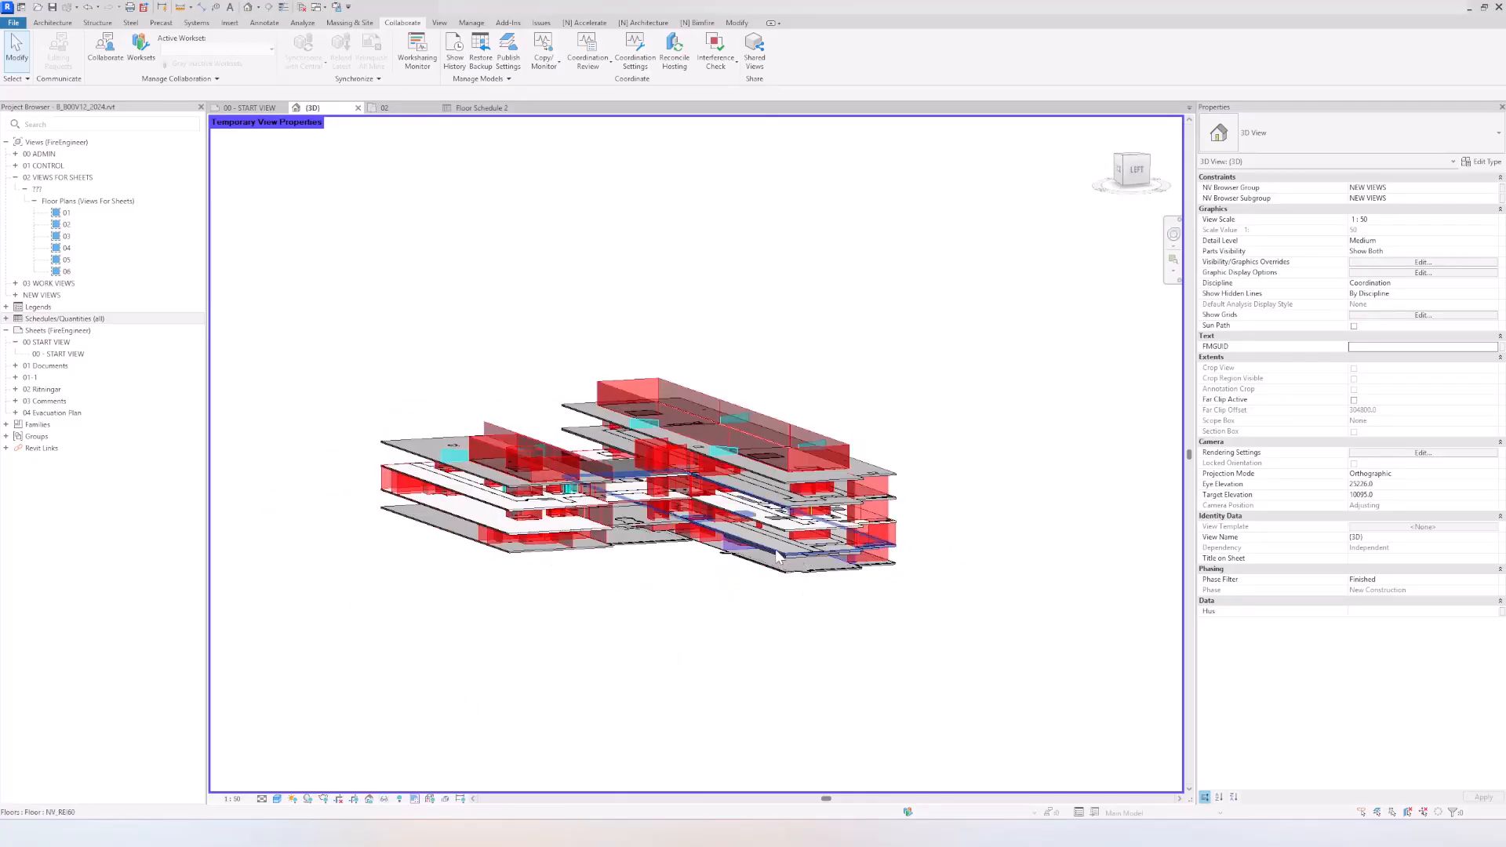
Step: Check the layer structure of the level 04 slab's floor type, and rename the type as NV_REI 60_330
{"action": "scroll", "coordinate": [775, 549], "scroll_direction": "up", "scroll_amount": 4}
{"action": "left_click", "coordinate": [782, 461]}
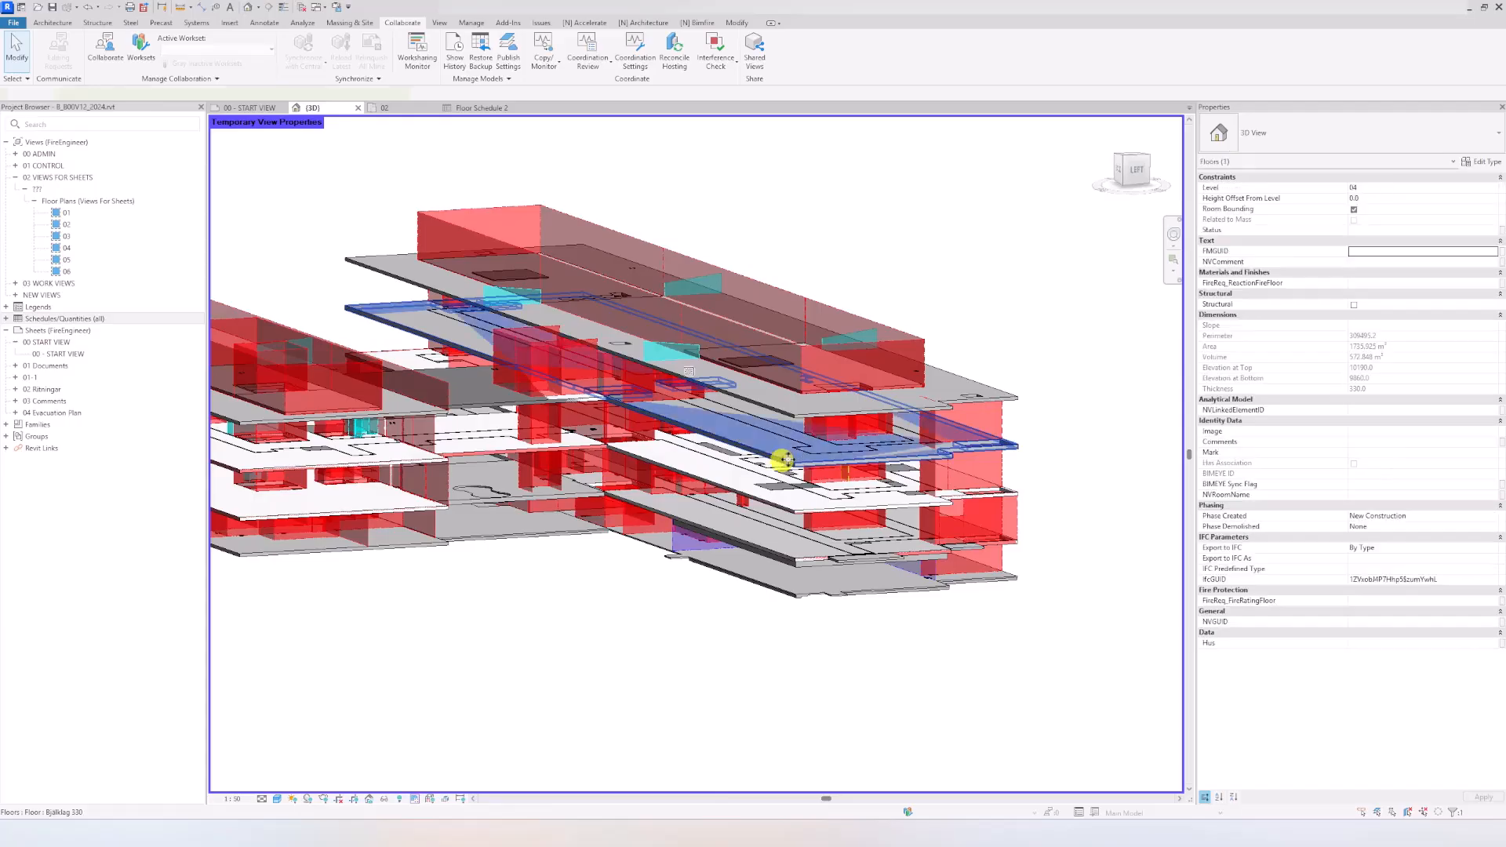
{"action": "left_click", "coordinate": [1485, 163]}
{"action": "left_click", "coordinate": [809, 214]}
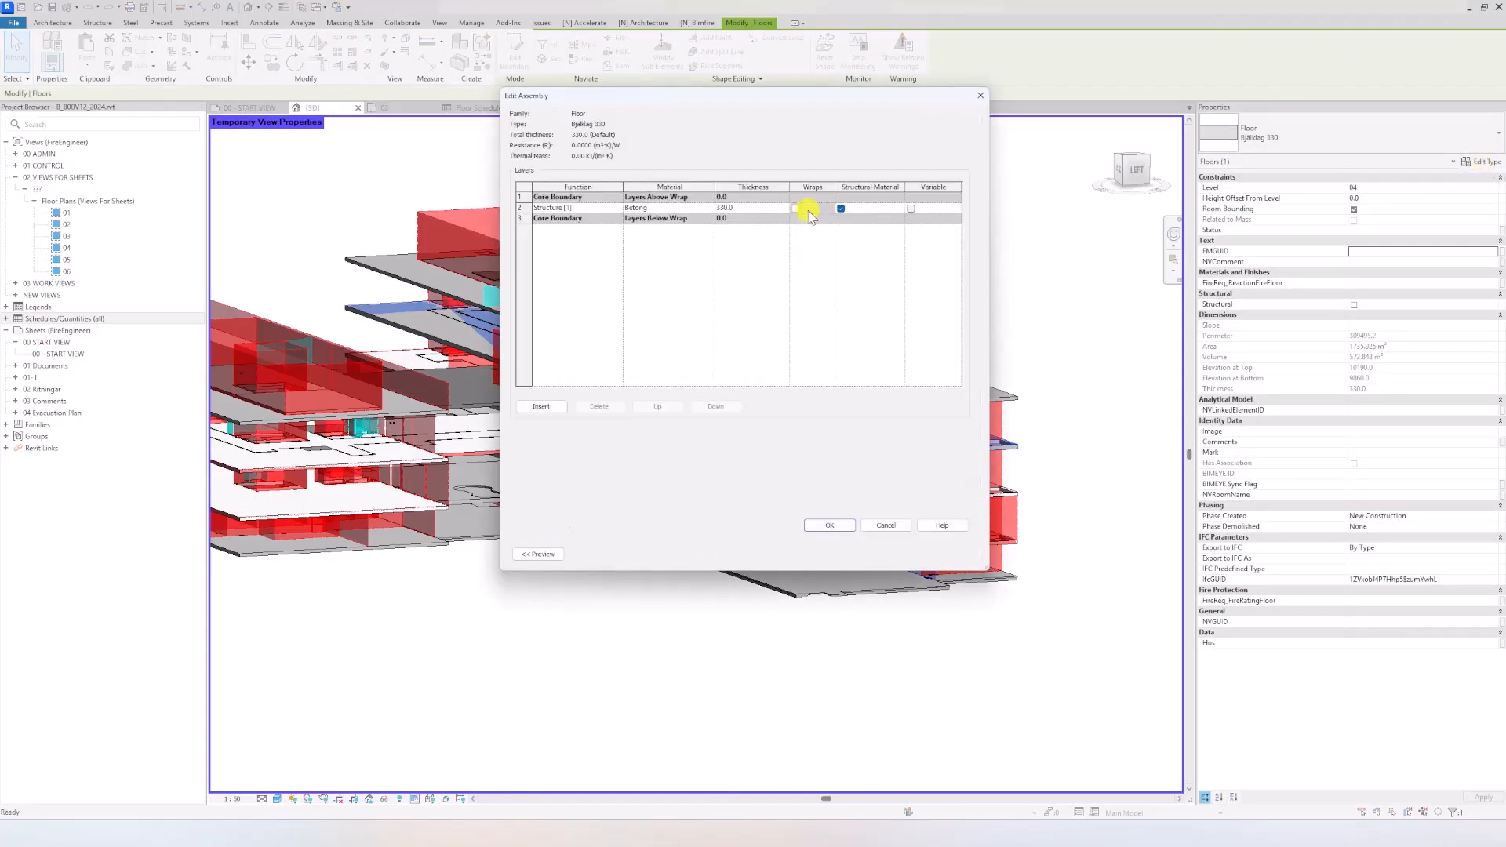
{"action": "left_click", "coordinate": [886, 525]}
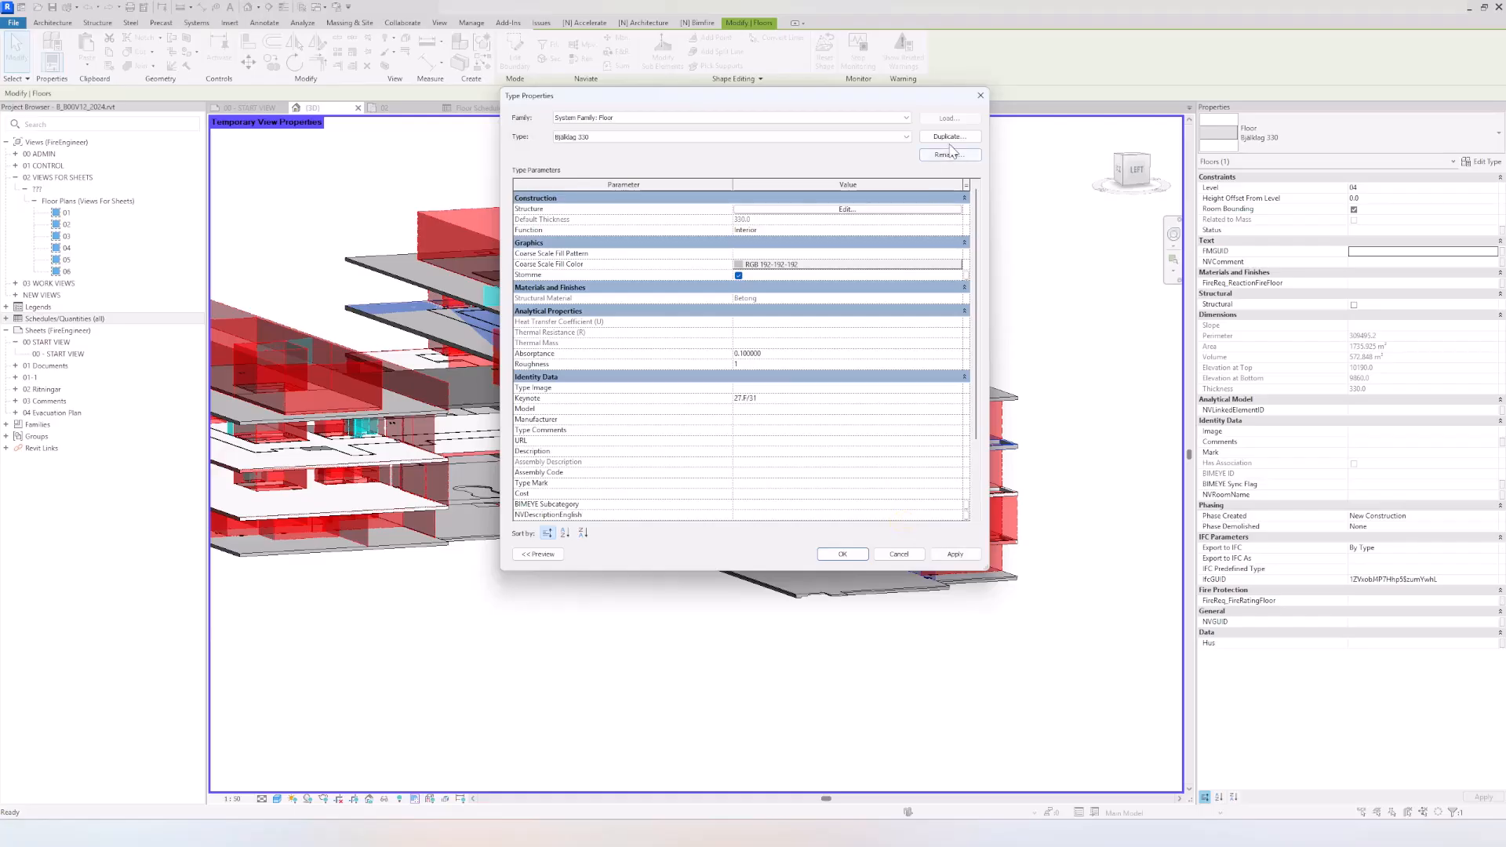
{"action": "left_click", "coordinate": [948, 155]}
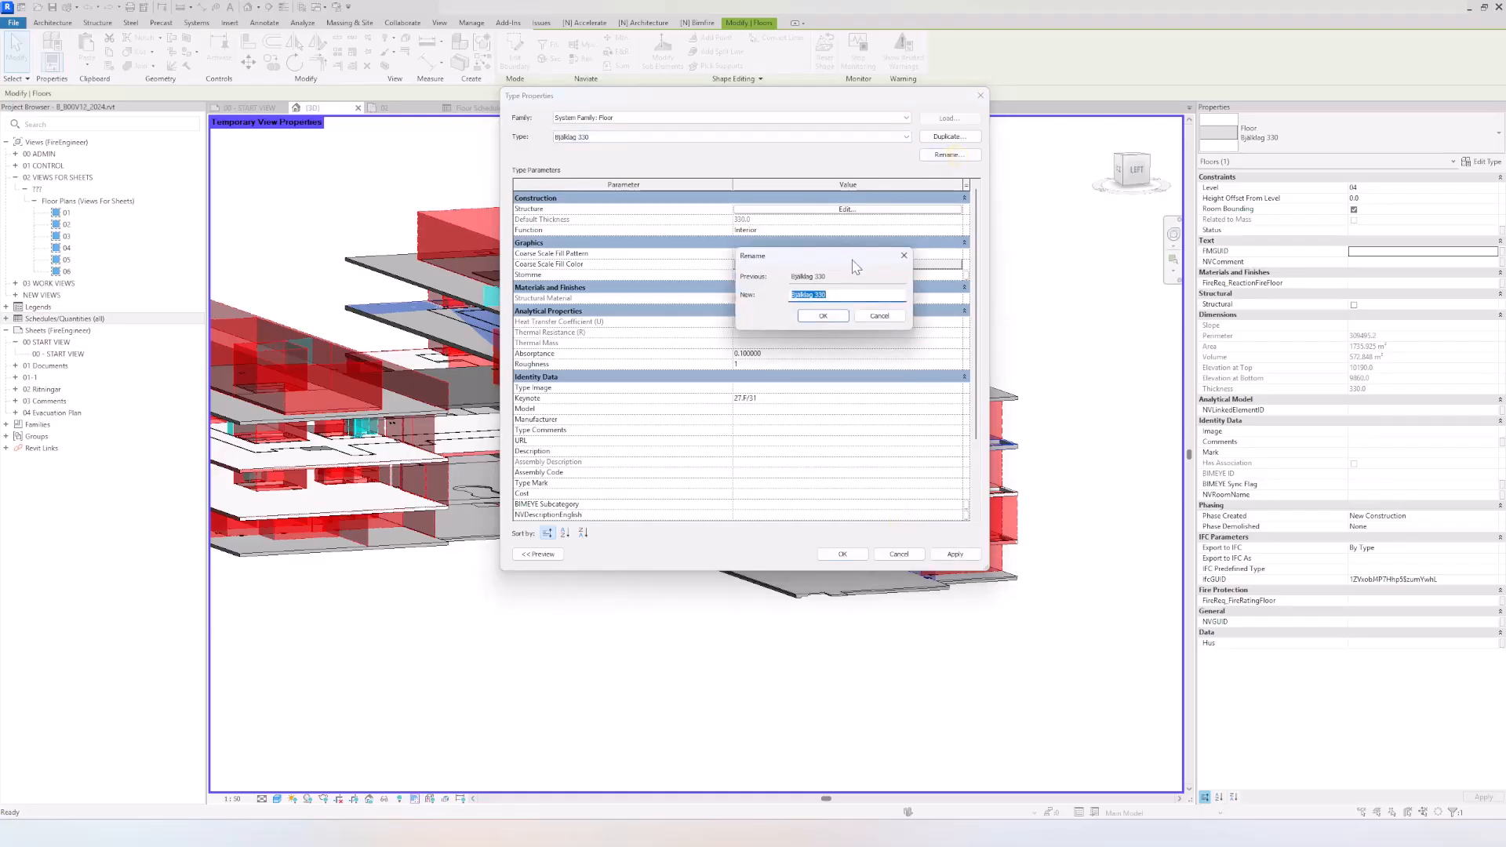
{"action": "type", "text": "NV_REI 60_"}
{"action": "key", "text": "Return"}
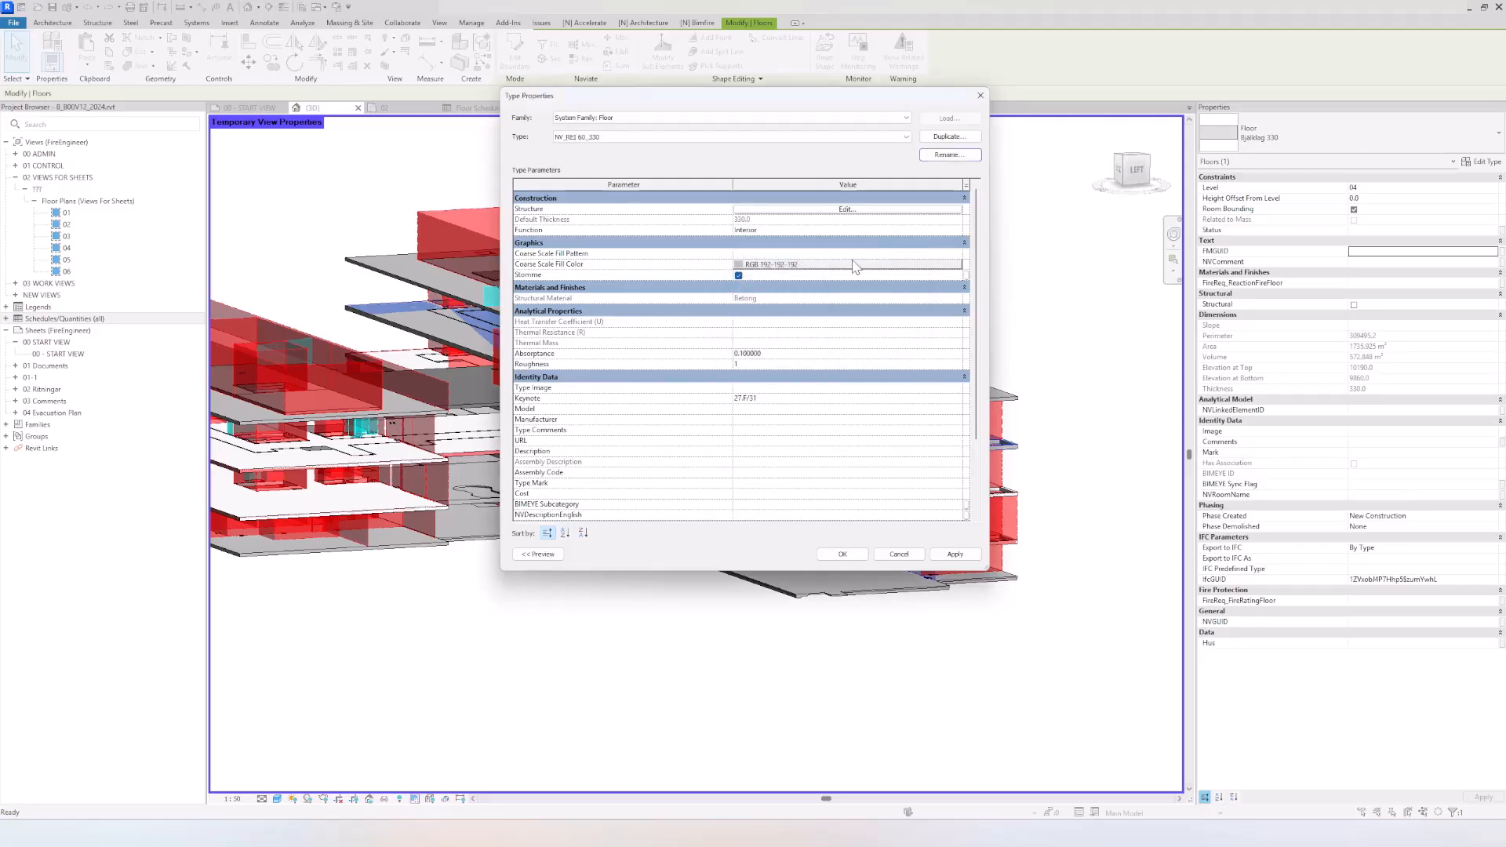
Step: Set the NV_REI 60_330 floor type's coarse scale fill to red with a solid fill pattern
{"action": "left_click", "coordinate": [855, 265]}
{"action": "left_click", "coordinate": [793, 264]}
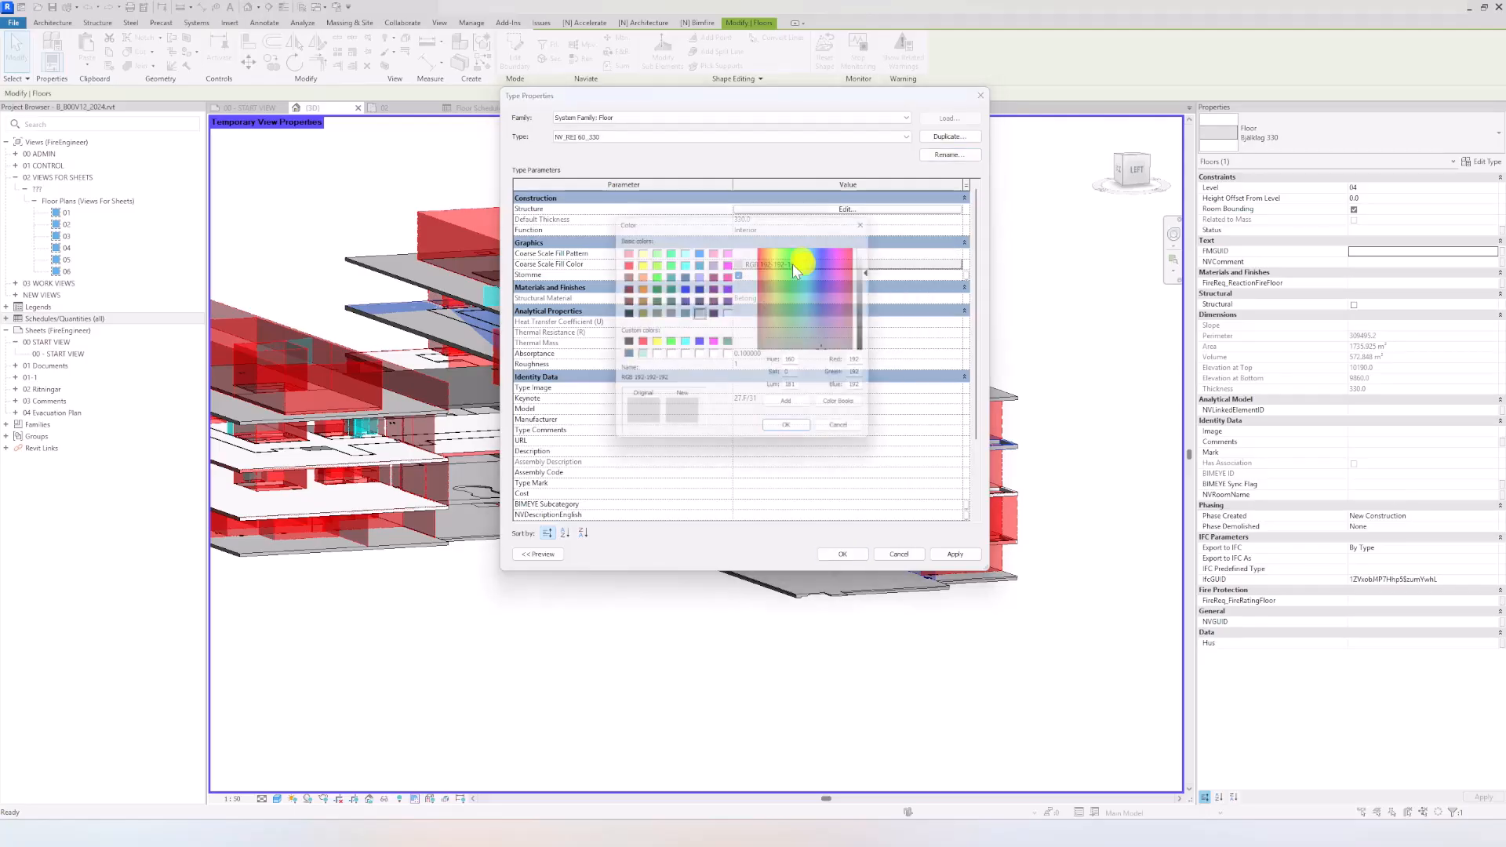
{"action": "left_click", "coordinate": [623, 342]}
{"action": "left_click", "coordinate": [793, 434]}
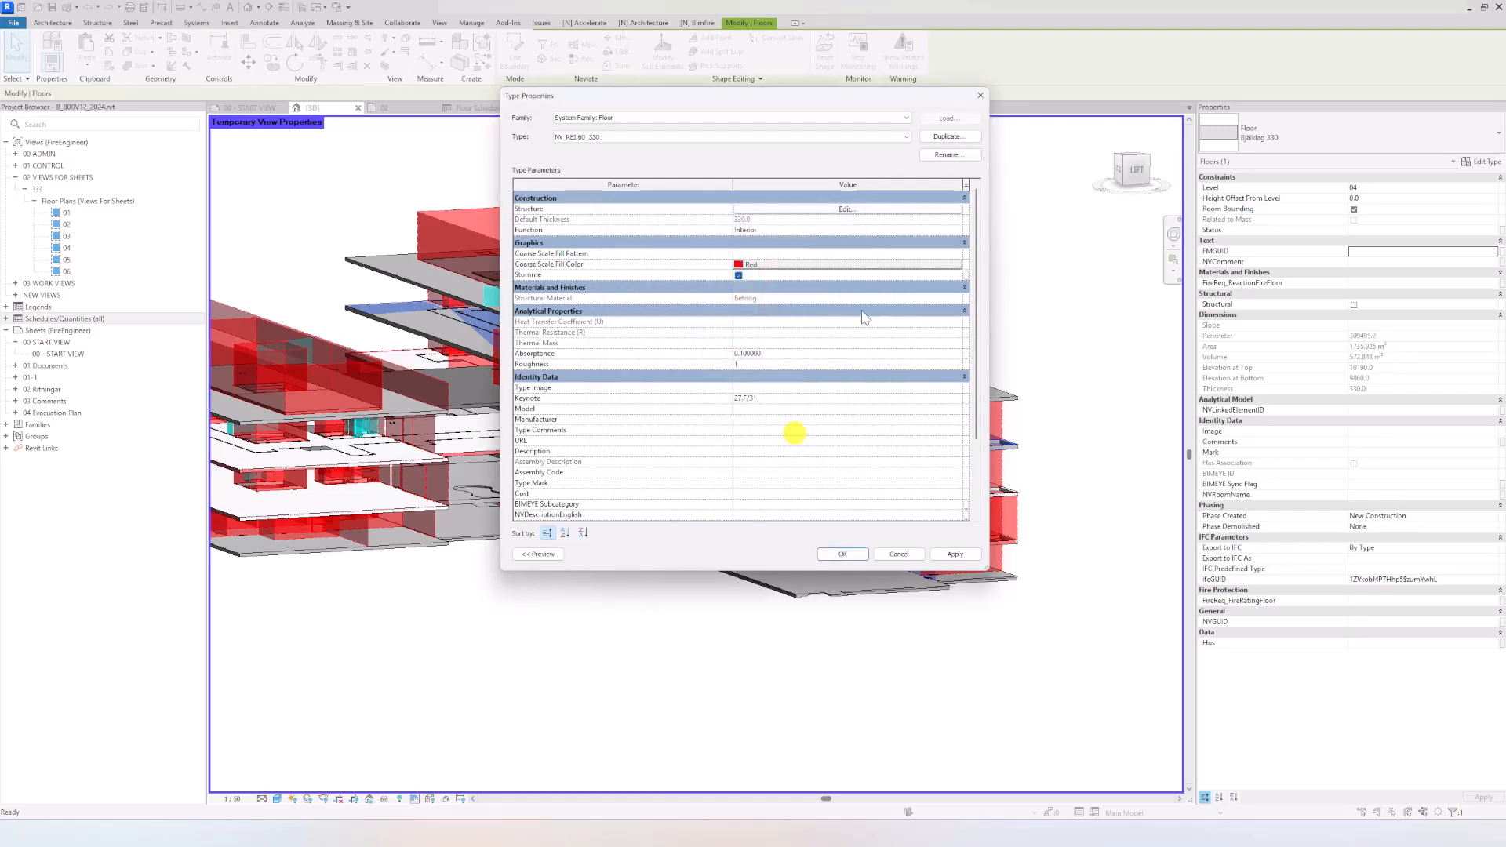
{"action": "left_click", "coordinate": [953, 253]}
{"action": "left_click", "coordinate": [817, 223]}
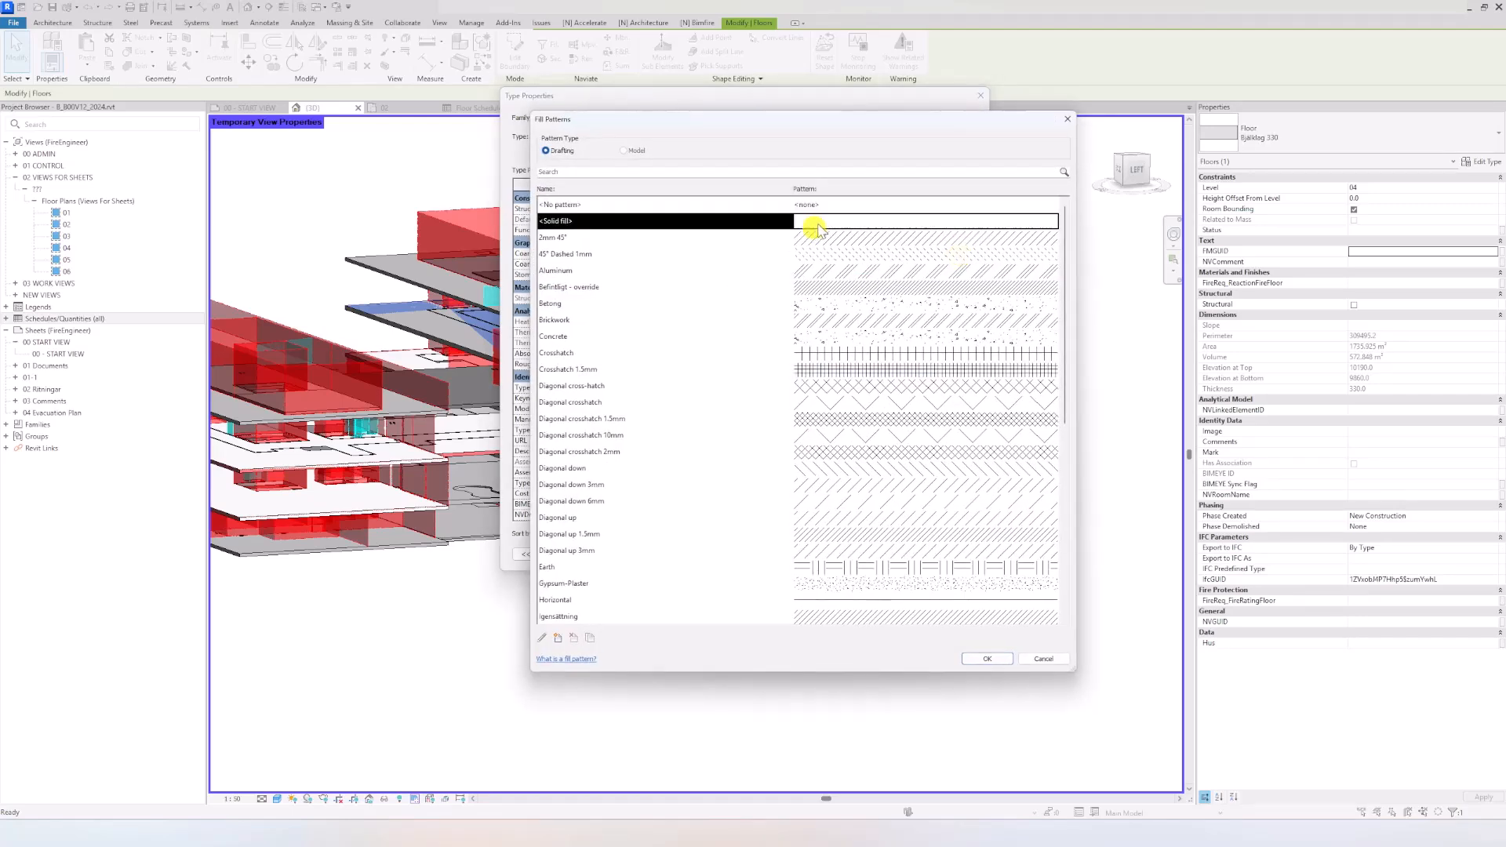
{"action": "left_click", "coordinate": [986, 659]}
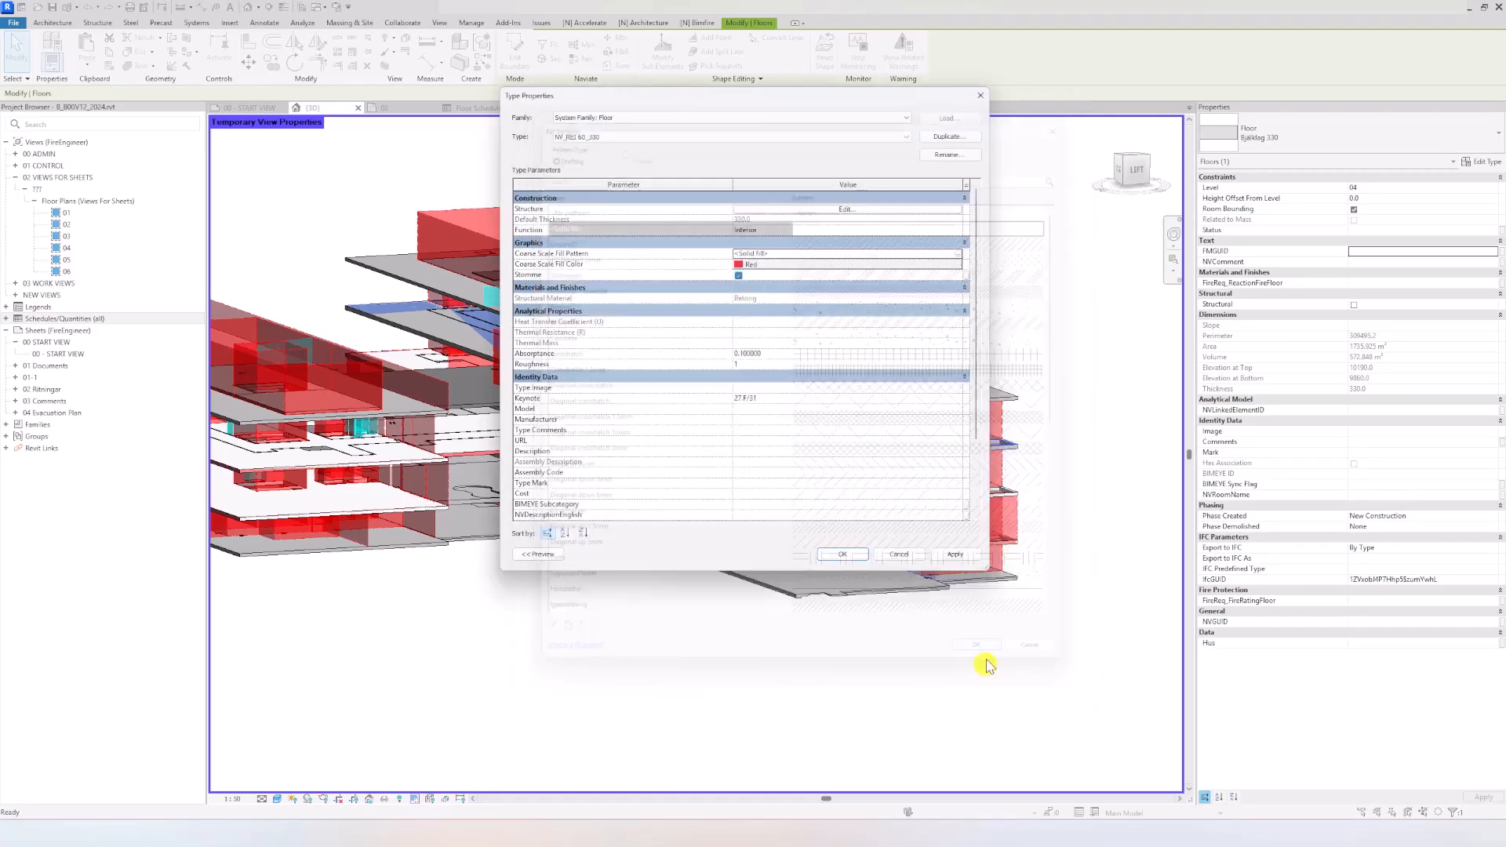
Step: Assign the material NV_Compartment_255-0-0 to the structure layer of the NV_REI 60_330 floor type
{"action": "left_click", "coordinate": [846, 209]}
{"action": "left_click", "coordinate": [713, 208]}
{"action": "left_click", "coordinate": [722, 208]}
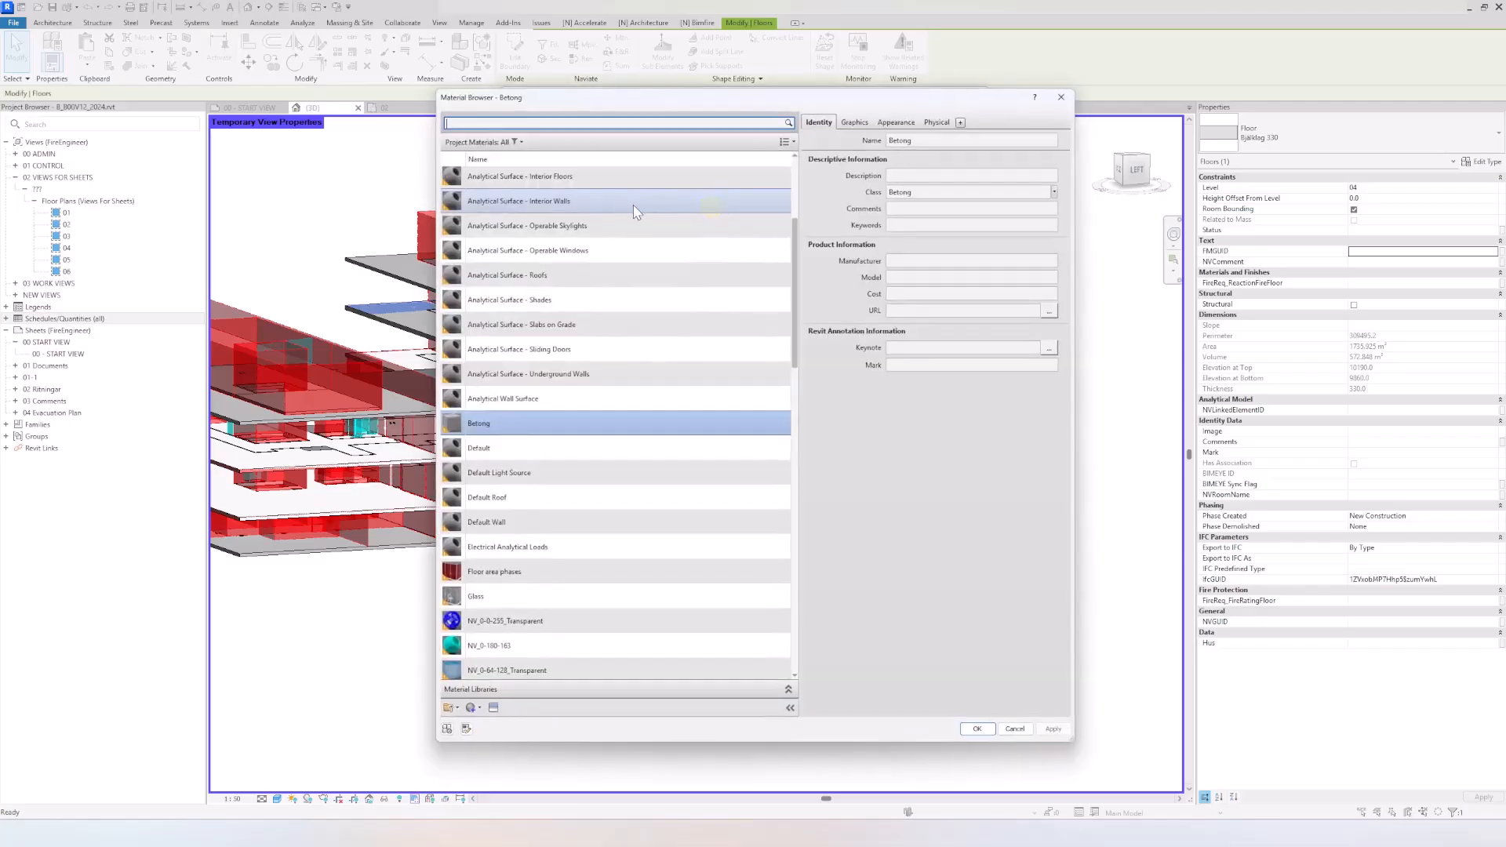
{"action": "scroll", "coordinate": [612, 478], "scroll_direction": "down", "scroll_amount": 10}
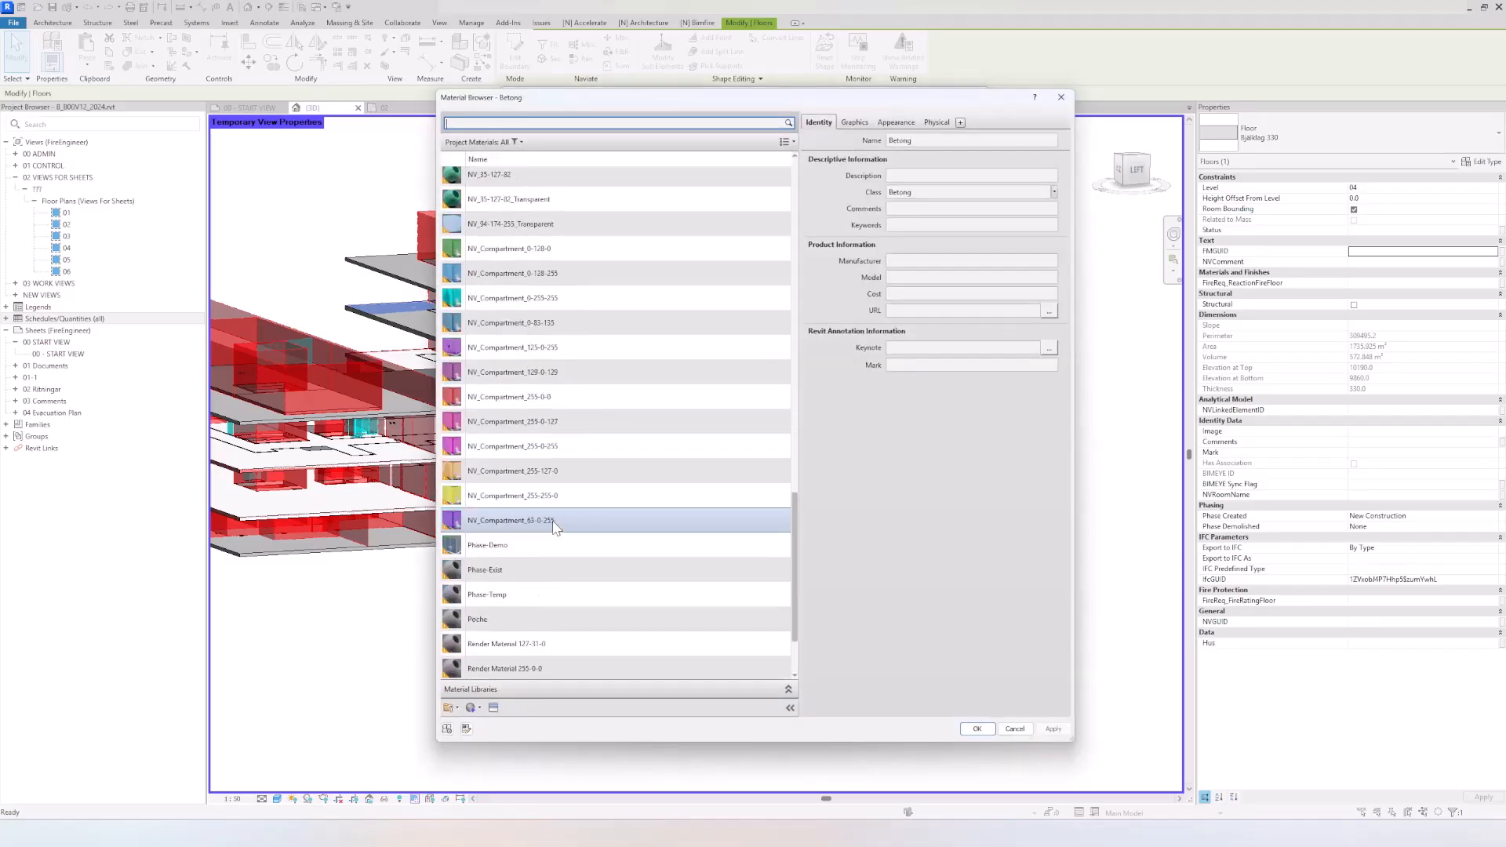
{"action": "scroll", "coordinate": [554, 525], "scroll_direction": "down", "scroll_amount": 3}
{"action": "left_click", "coordinate": [512, 324]}
{"action": "left_click", "coordinate": [973, 729]}
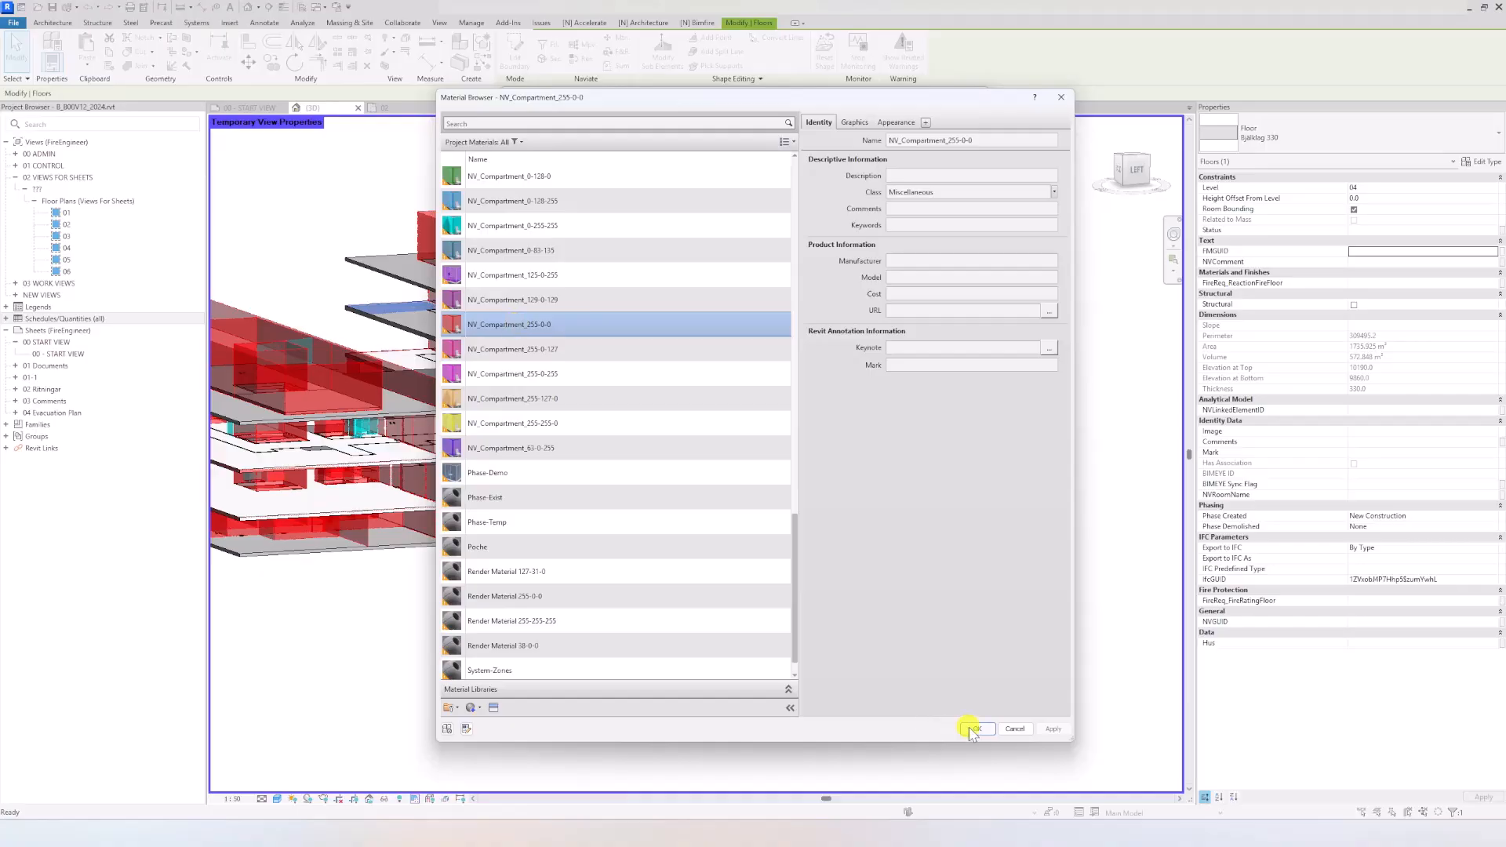
Step: Set the structure layer's thickness to 328 mm and apply the floor type changes, accepting the coordination alert
{"action": "left_click", "coordinate": [733, 207]}
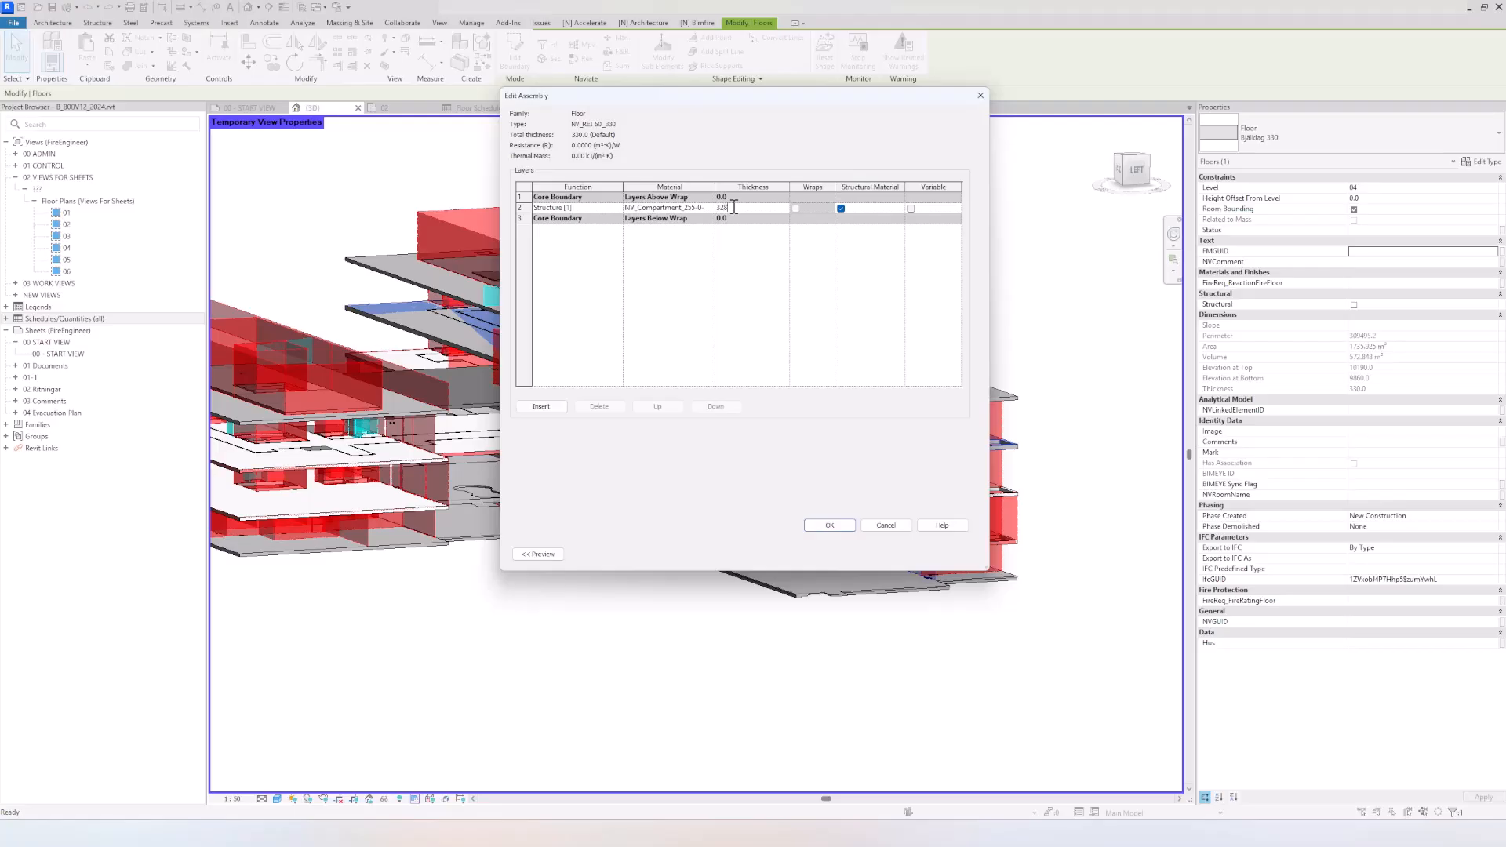
{"action": "key", "text": "Tab"}
{"action": "left_click", "coordinate": [851, 527]}
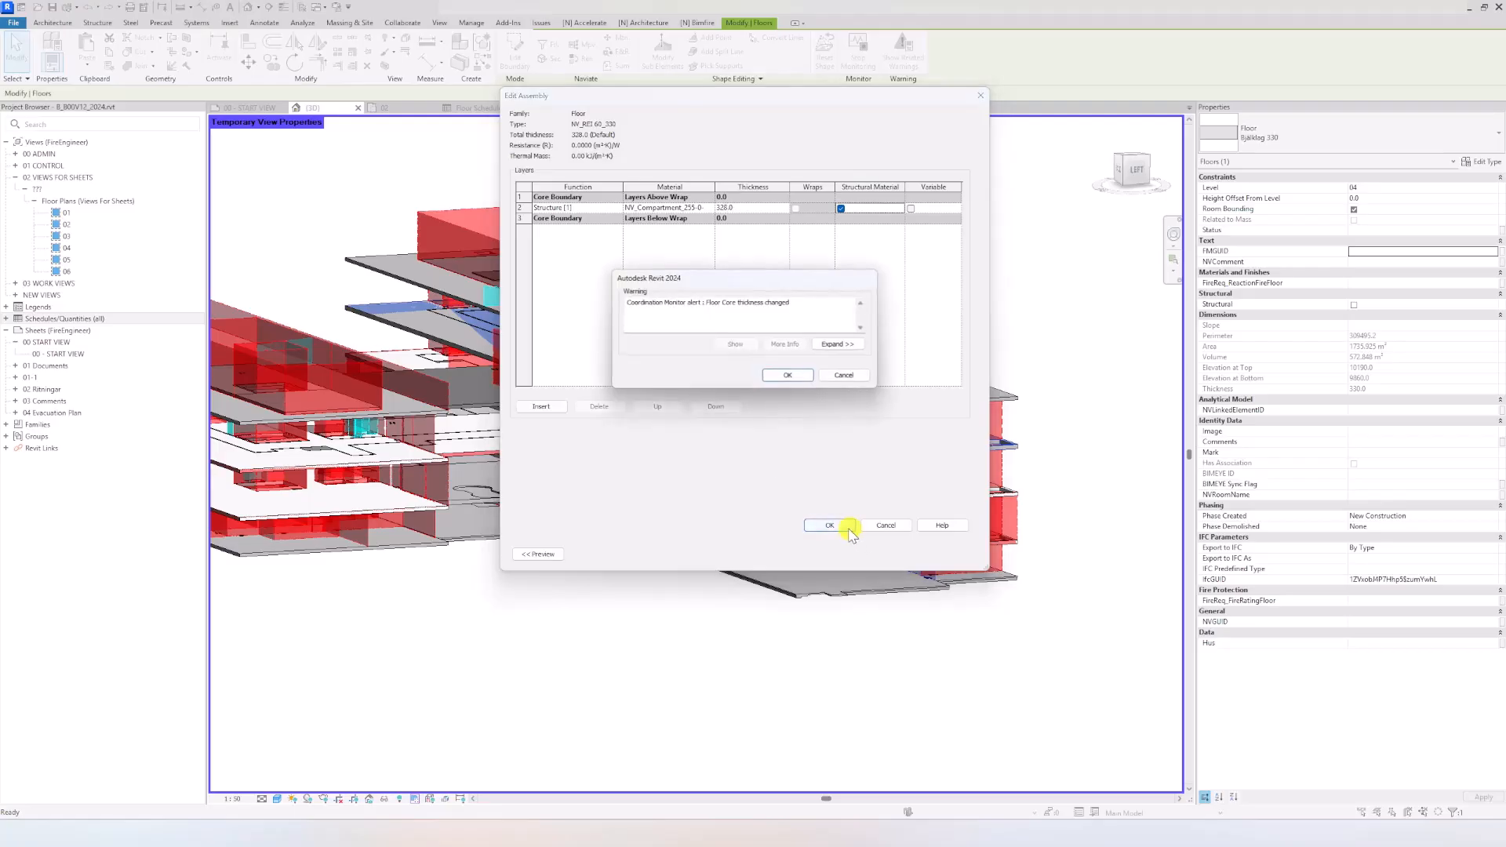
{"action": "left_click", "coordinate": [787, 376]}
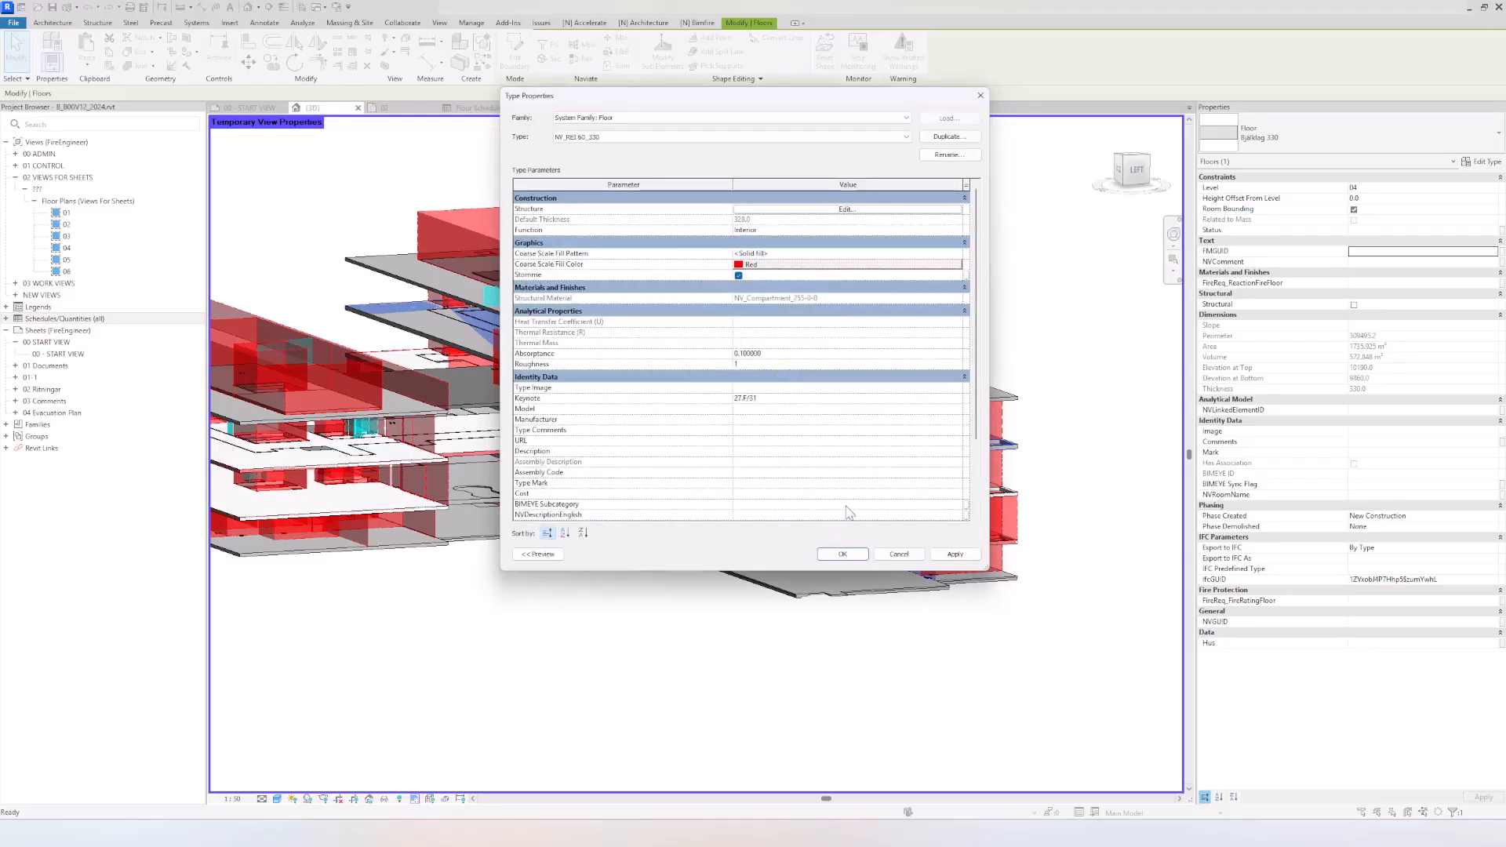
{"action": "left_click", "coordinate": [840, 554]}
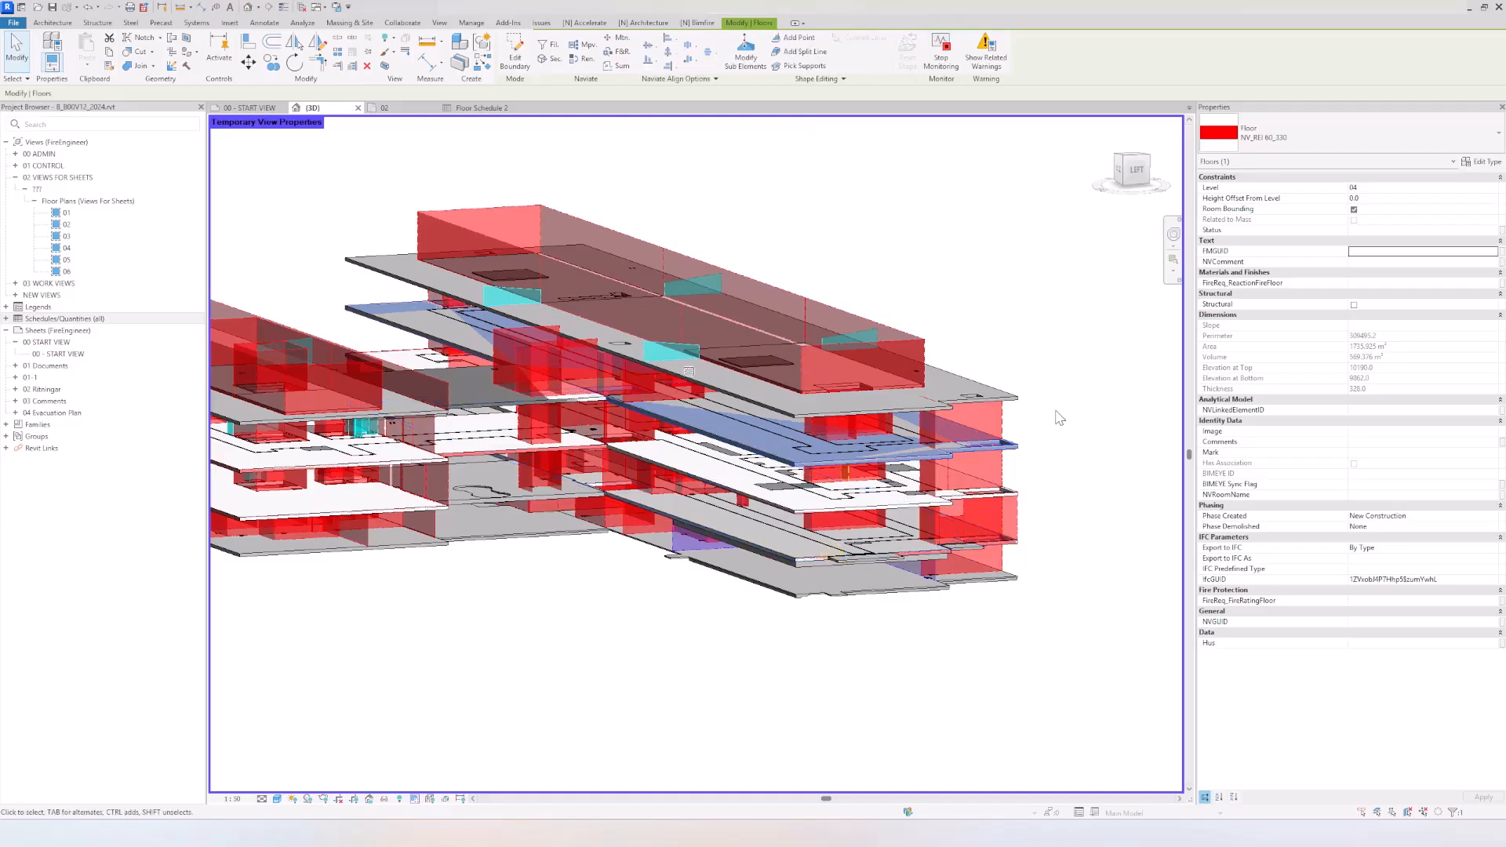
Step: Examine the edges of the level 04 slab up close in the 3D view for overlap with the linked slab
{"action": "scroll", "coordinate": [1033, 451], "scroll_direction": "up", "scroll_amount": 5}
{"action": "left_click", "coordinate": [1036, 438]}
{"action": "scroll", "coordinate": [1031, 440], "scroll_direction": "up", "scroll_amount": 3}
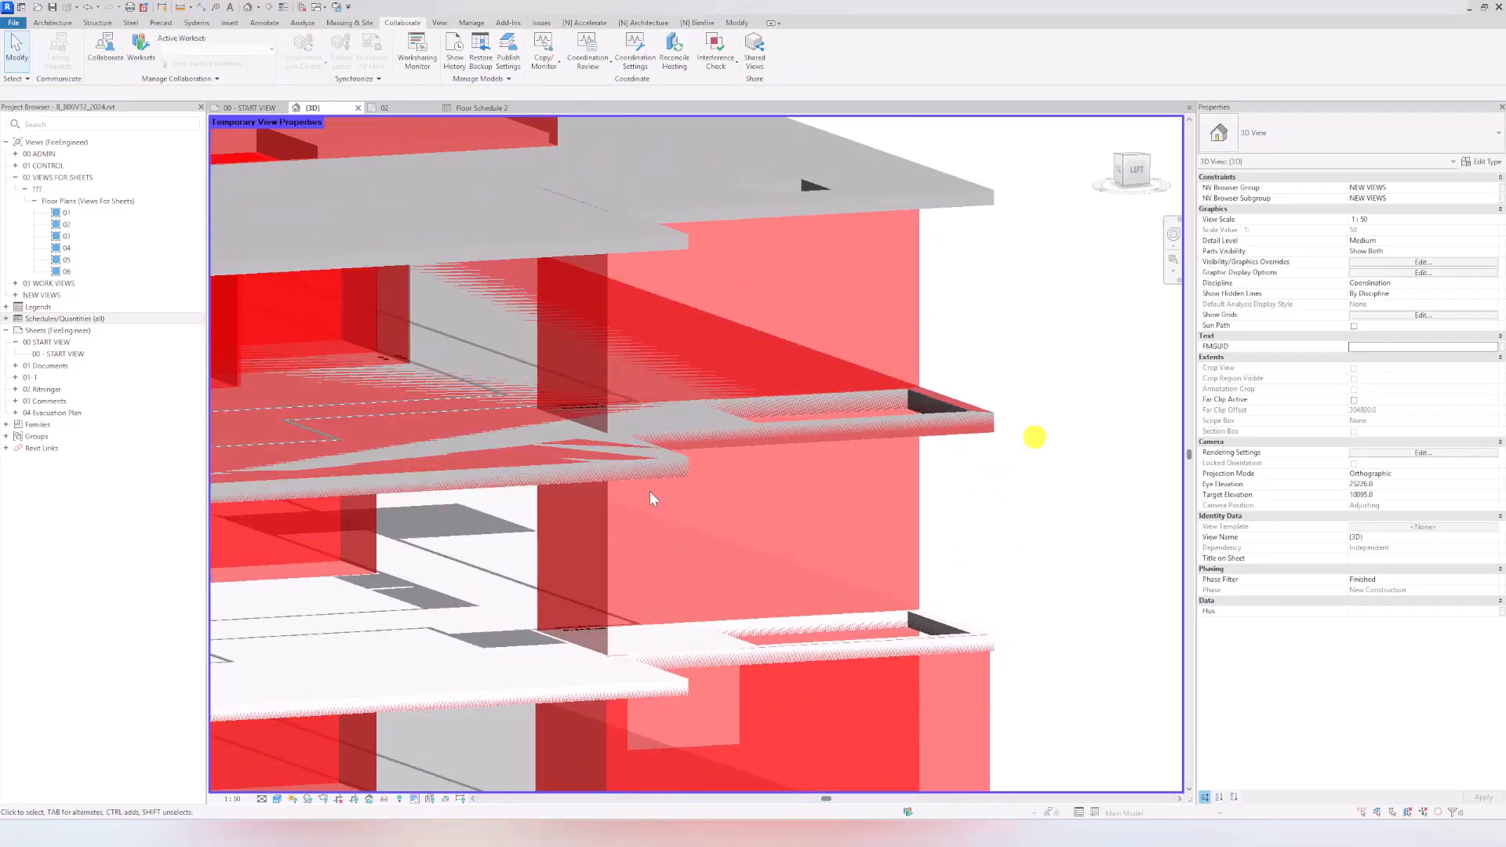
{"action": "scroll", "coordinate": [602, 464], "scroll_direction": "down", "scroll_amount": 1}
{"action": "left_click", "coordinate": [602, 463]}
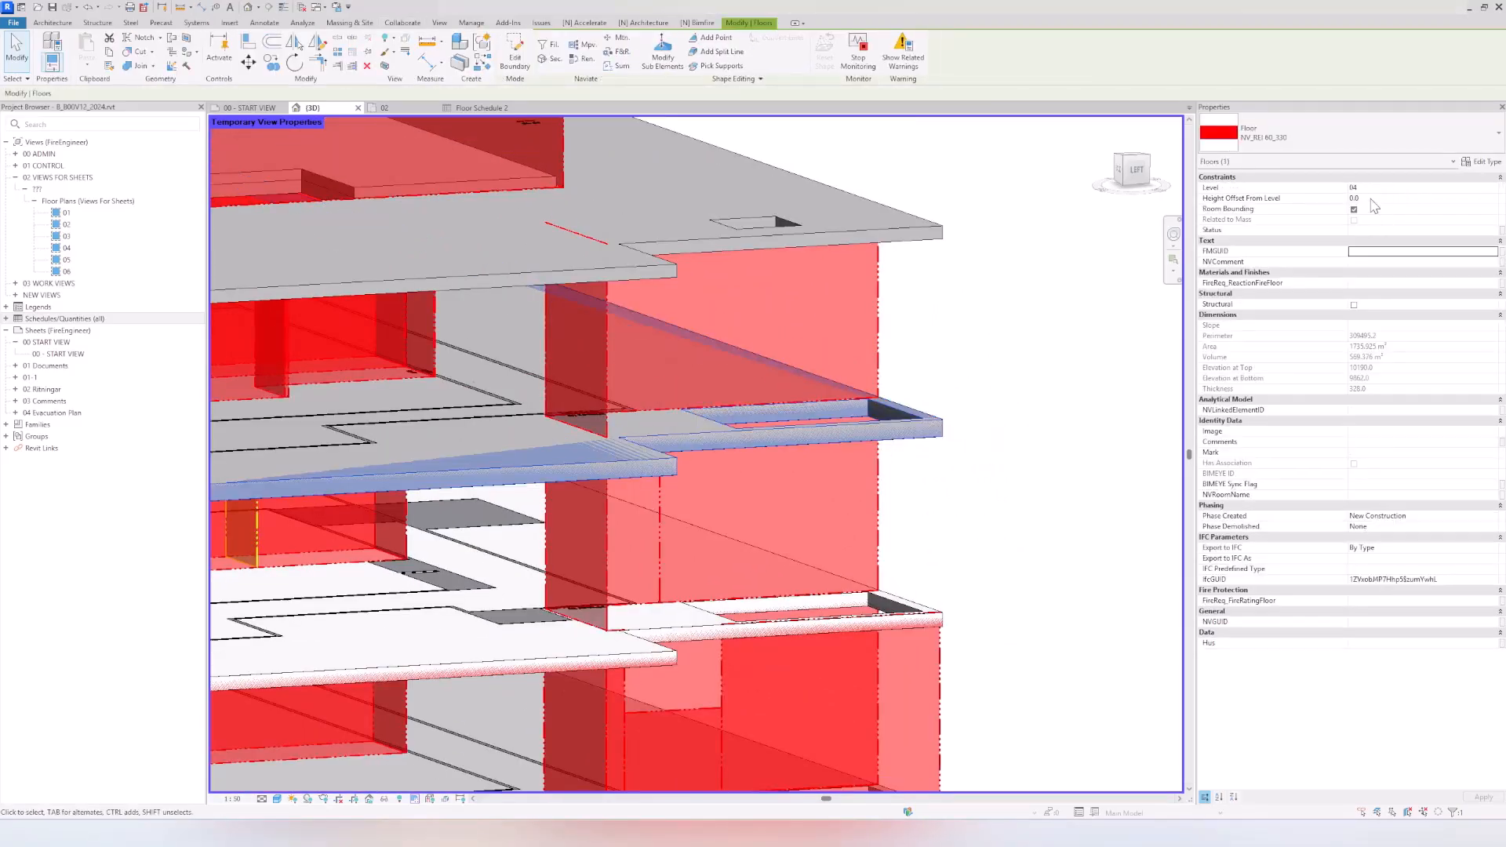
{"action": "left_click", "coordinate": [992, 192]}
Step: In Floor Schedule 2, set the height offset of the NV_REI 60_330 and Bjälklag 331 floors to -1
{"action": "left_click", "coordinate": [481, 109]}
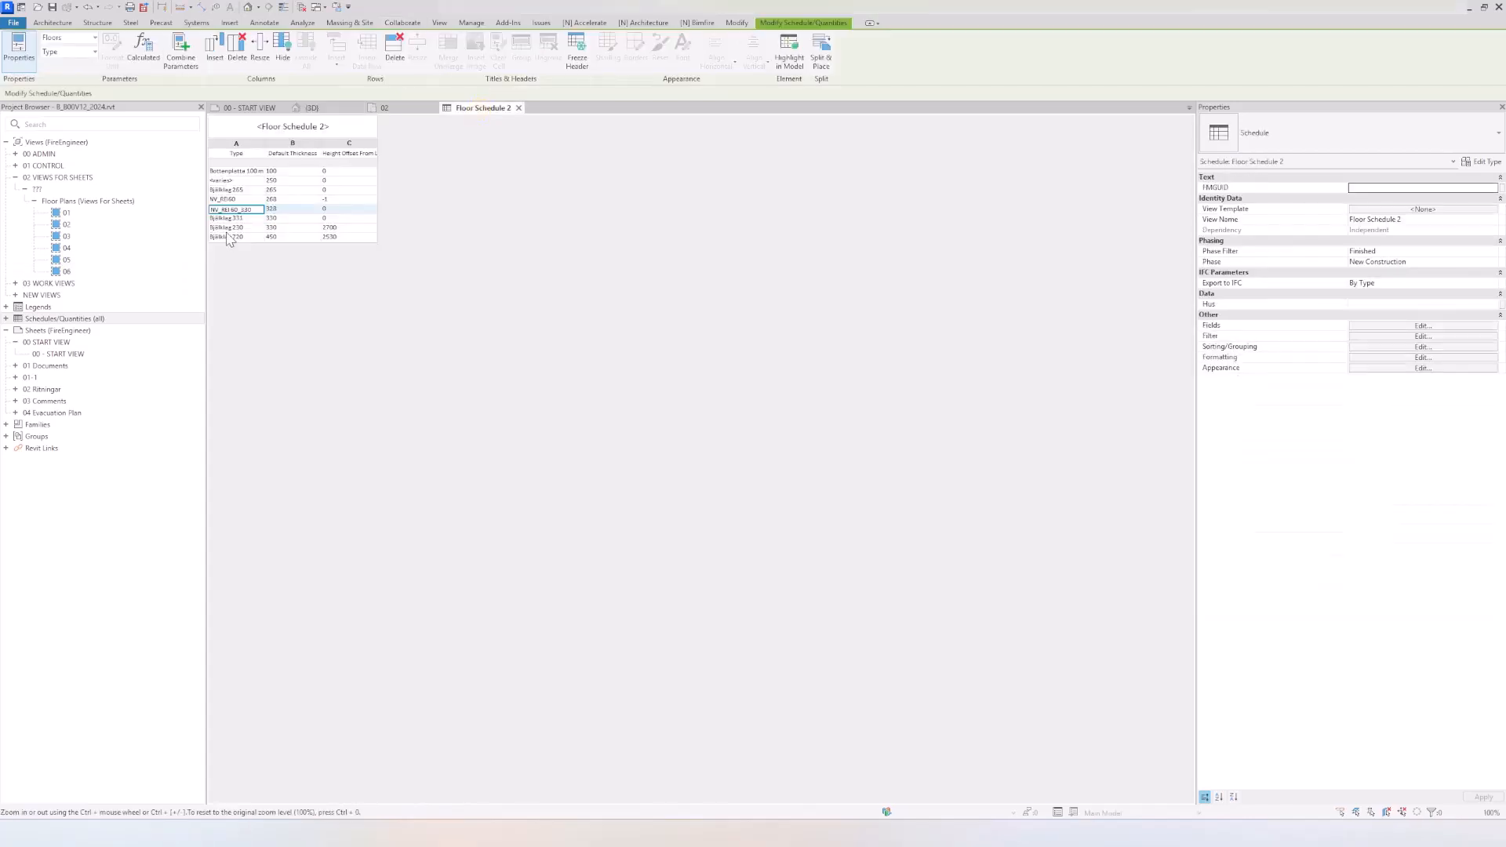
{"action": "left_click", "coordinate": [350, 217]}
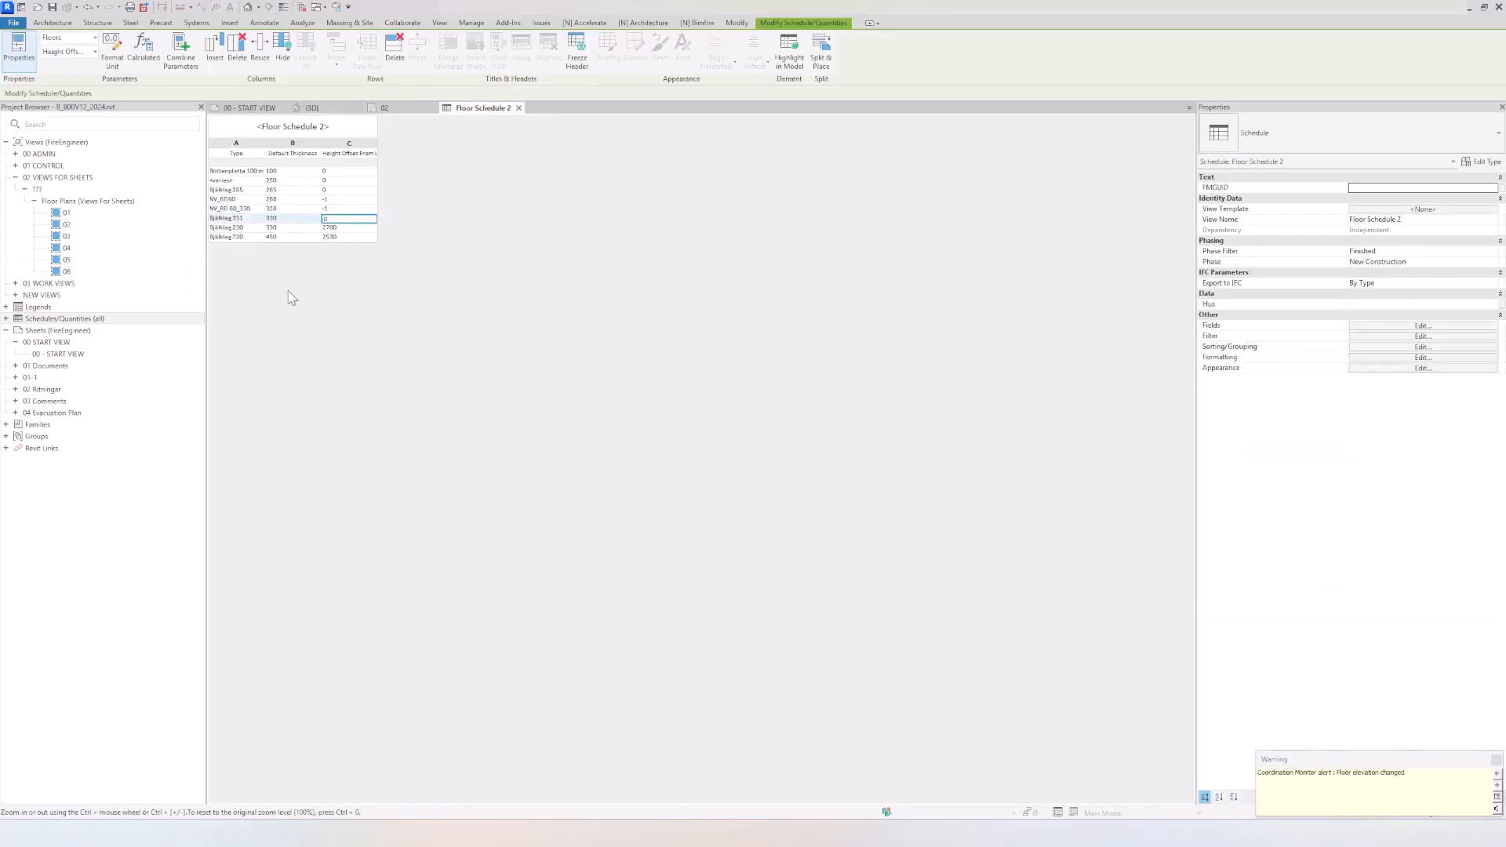
{"action": "type", "text": "-1"}
{"action": "left_click", "coordinate": [350, 227]}
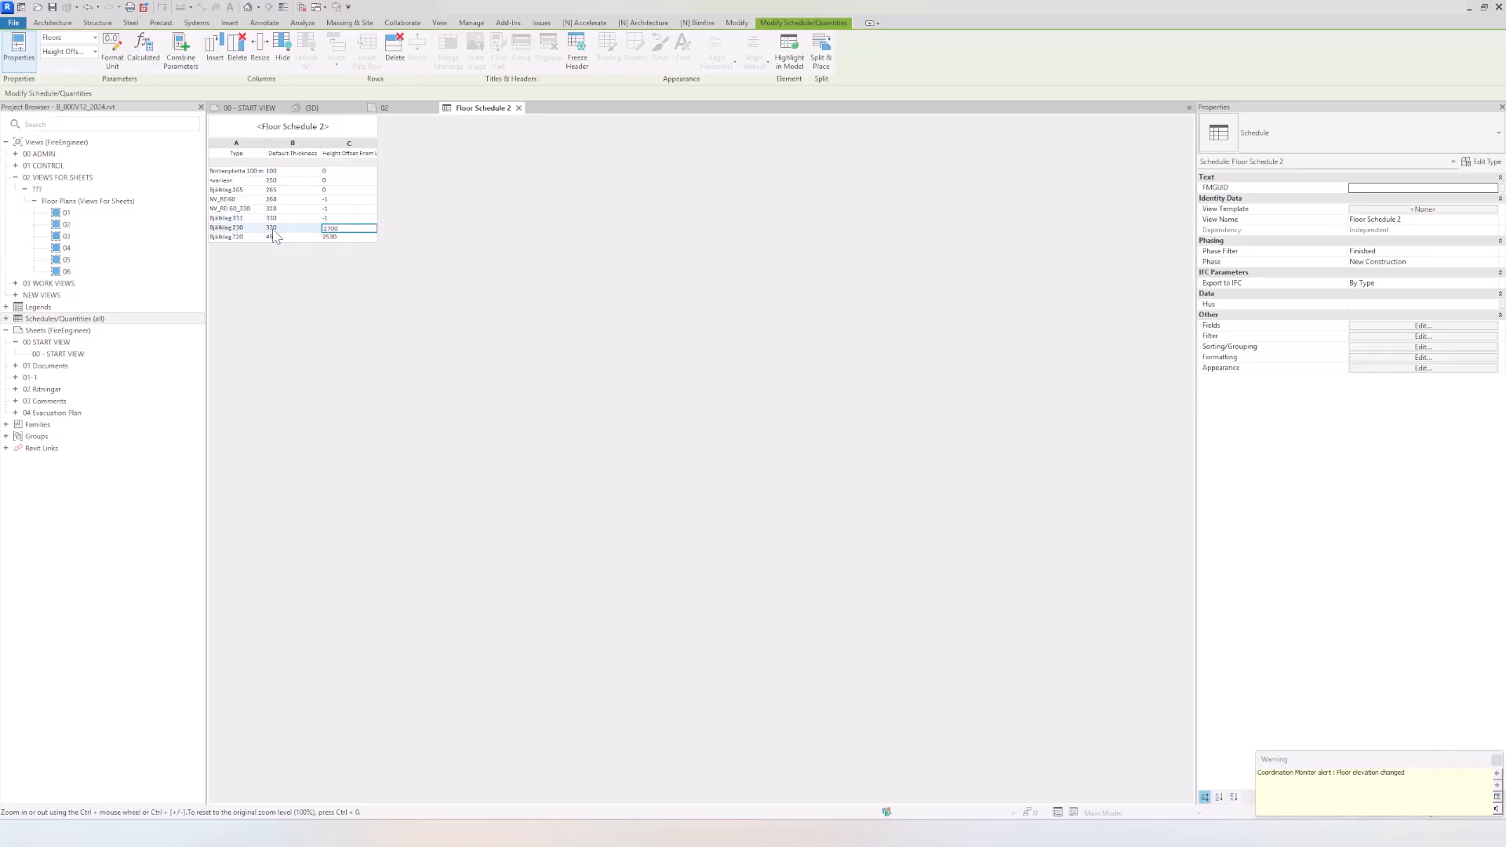
Step: Change the type of the Bjälklag 331 floors in the schedule to NV_REI 60_330
{"action": "left_click", "coordinate": [259, 217]}
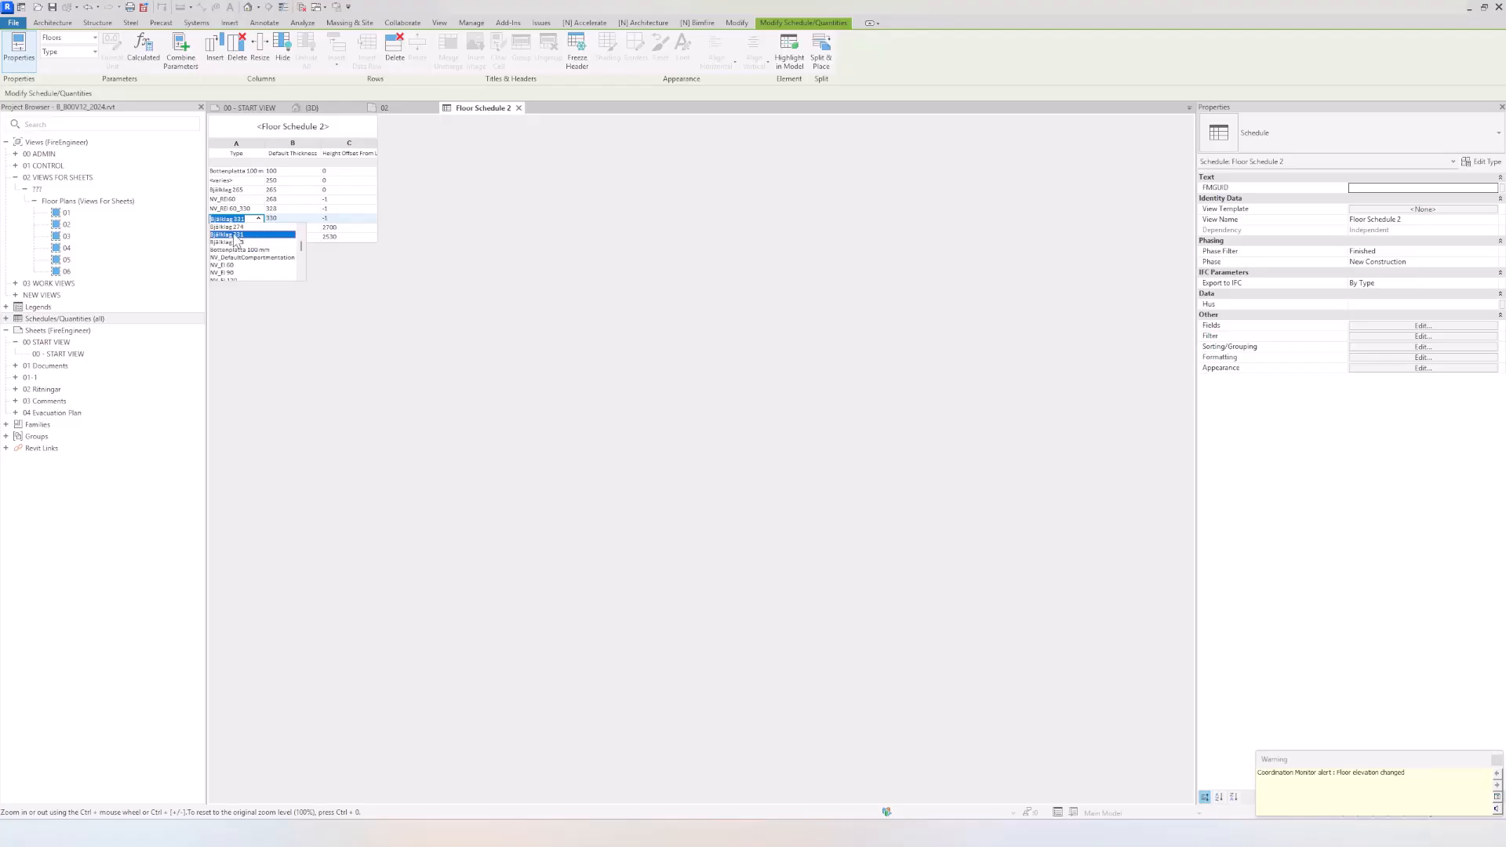
{"action": "scroll", "coordinate": [249, 263], "scroll_direction": "down", "scroll_amount": 3}
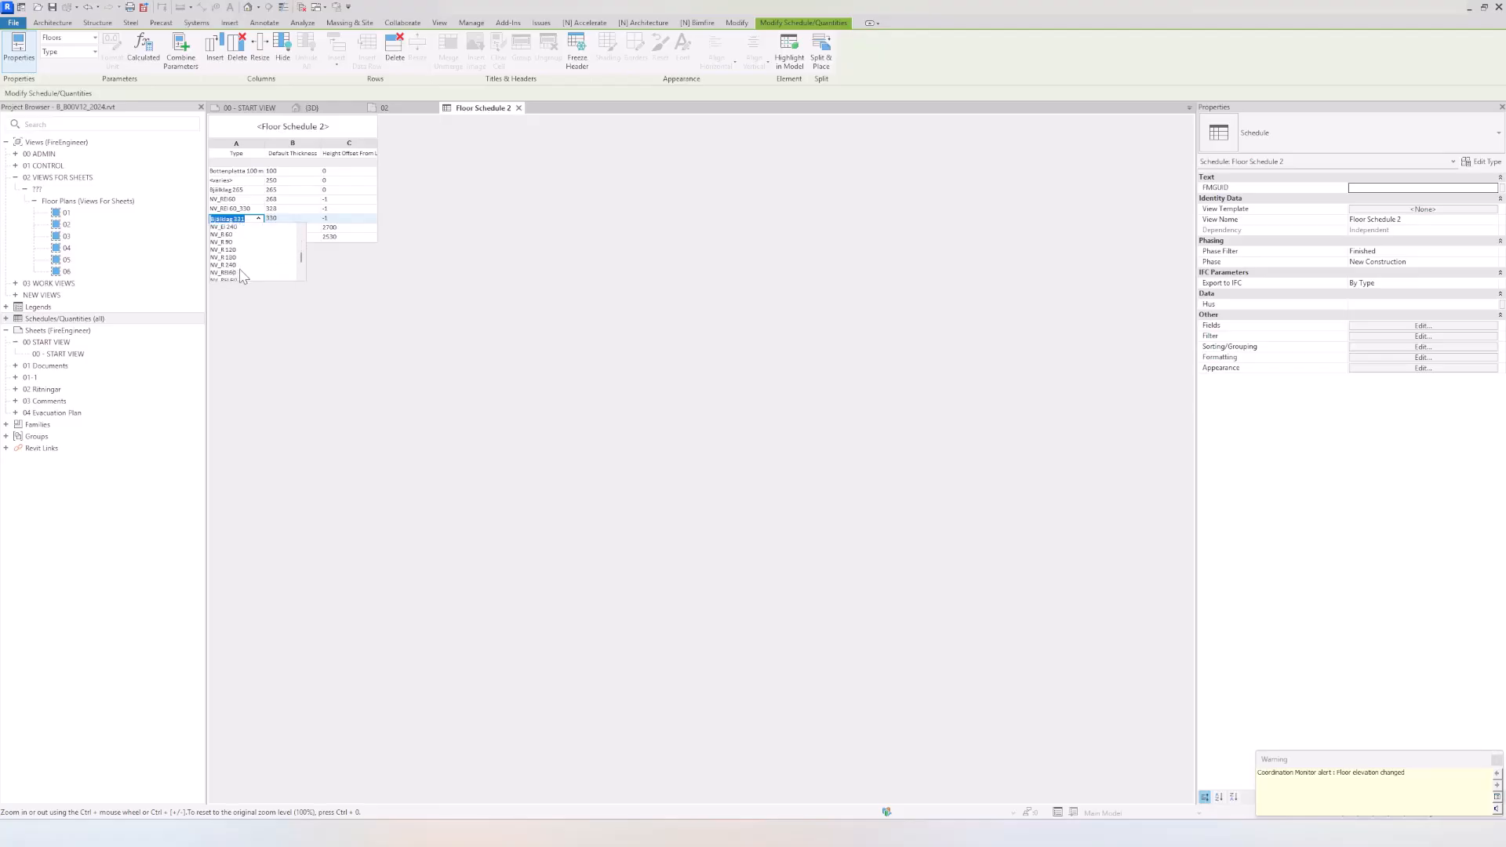
{"action": "left_click", "coordinate": [229, 265]}
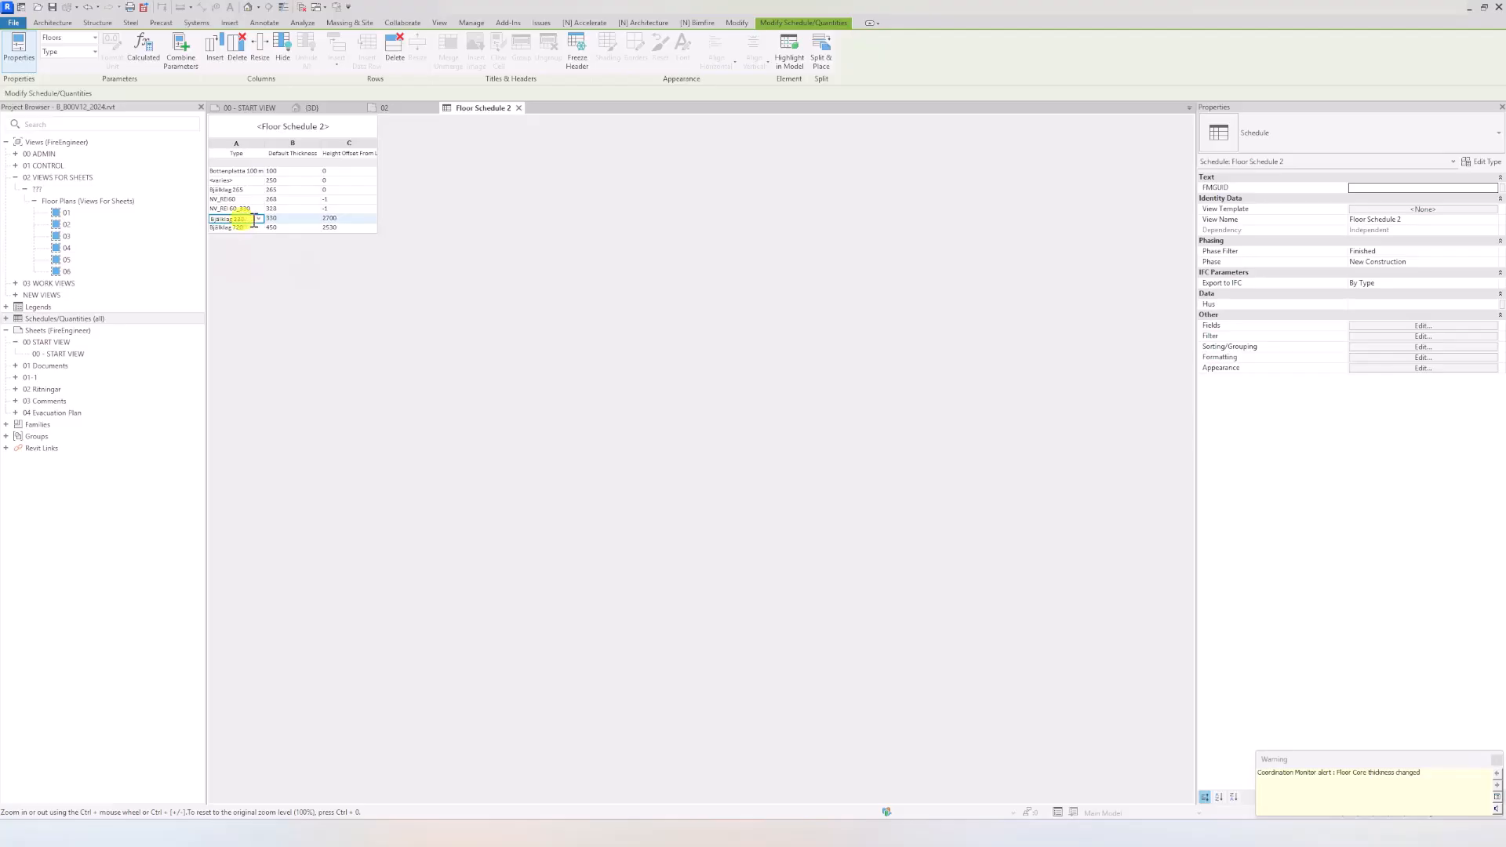
Step: Temporarily isolate the Bjälklag 230 floor in the 3D view to inspect it, and restore the full model display
{"action": "left_click", "coordinate": [312, 107]}
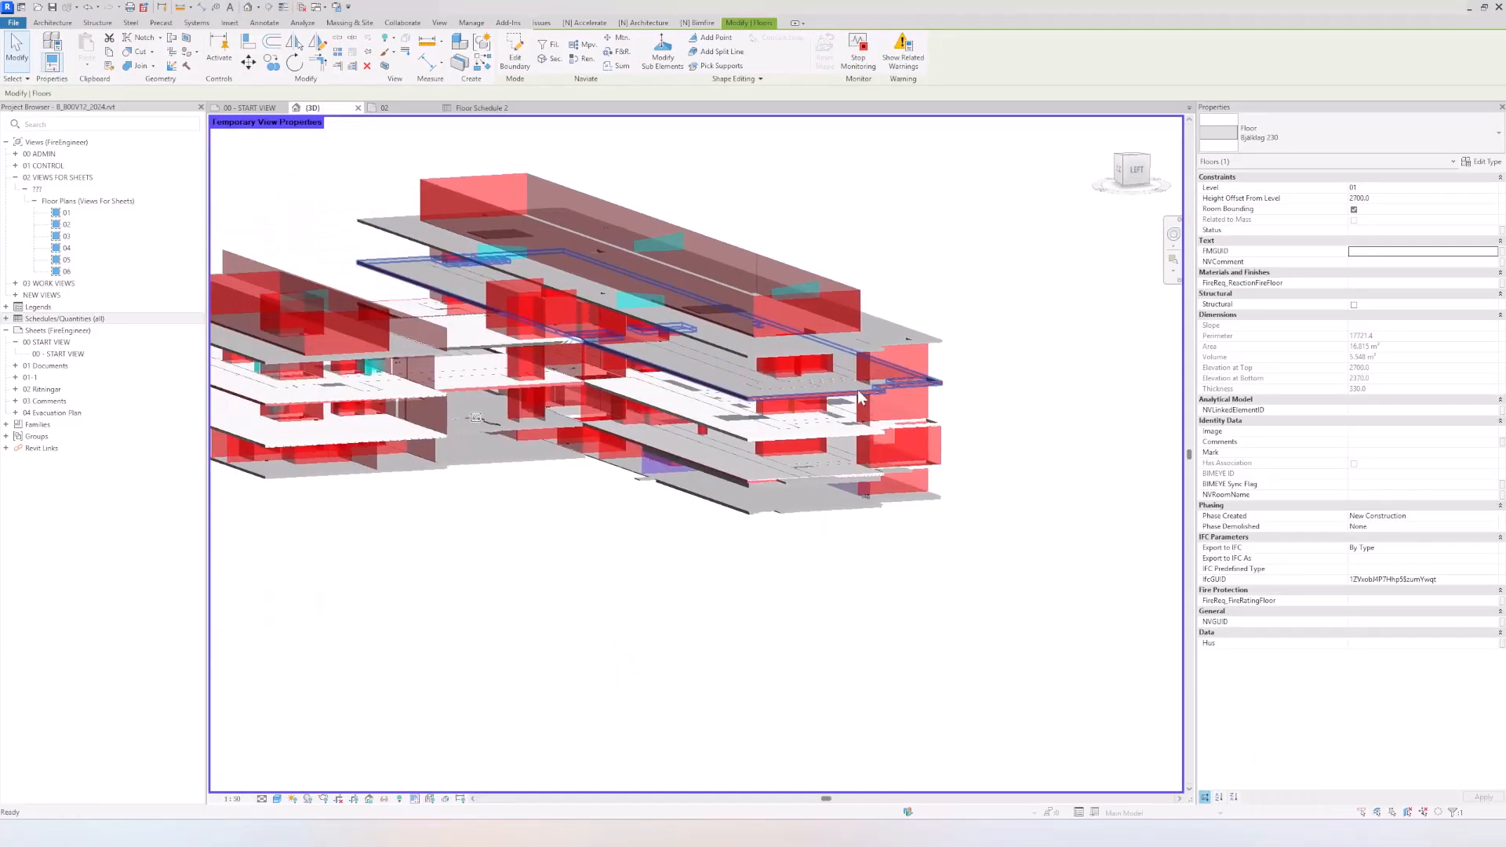
{"action": "middle_click_drag", "start_coordinate": [861, 398], "coordinate": [709, 558], "text": "shift"}
{"action": "scroll", "coordinate": [551, 427], "scroll_direction": "up", "scroll_amount": 3}
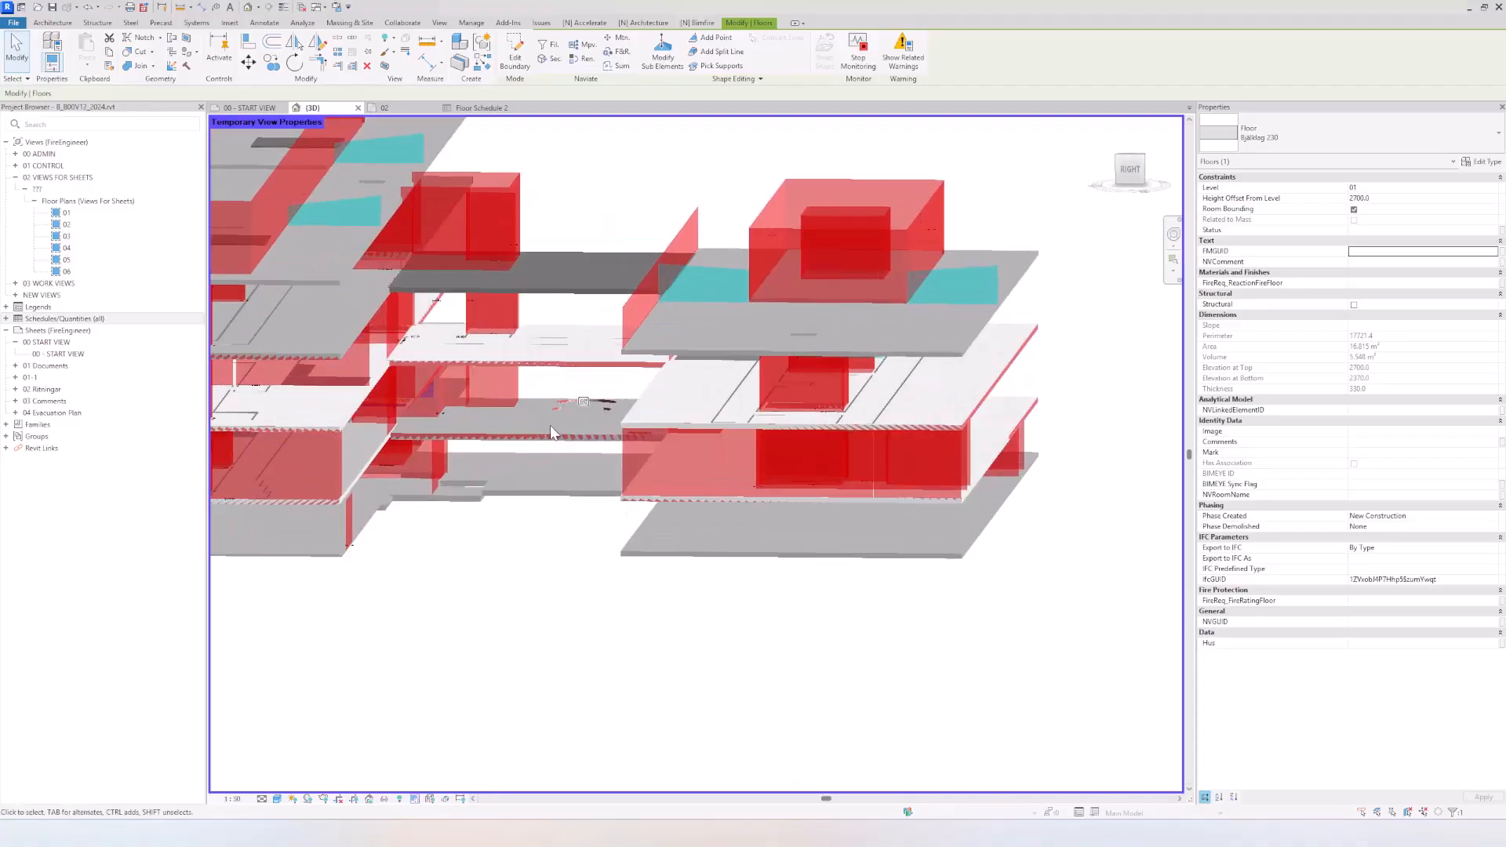
{"action": "key", "text": "h"}
{"action": "key", "text": "i"}
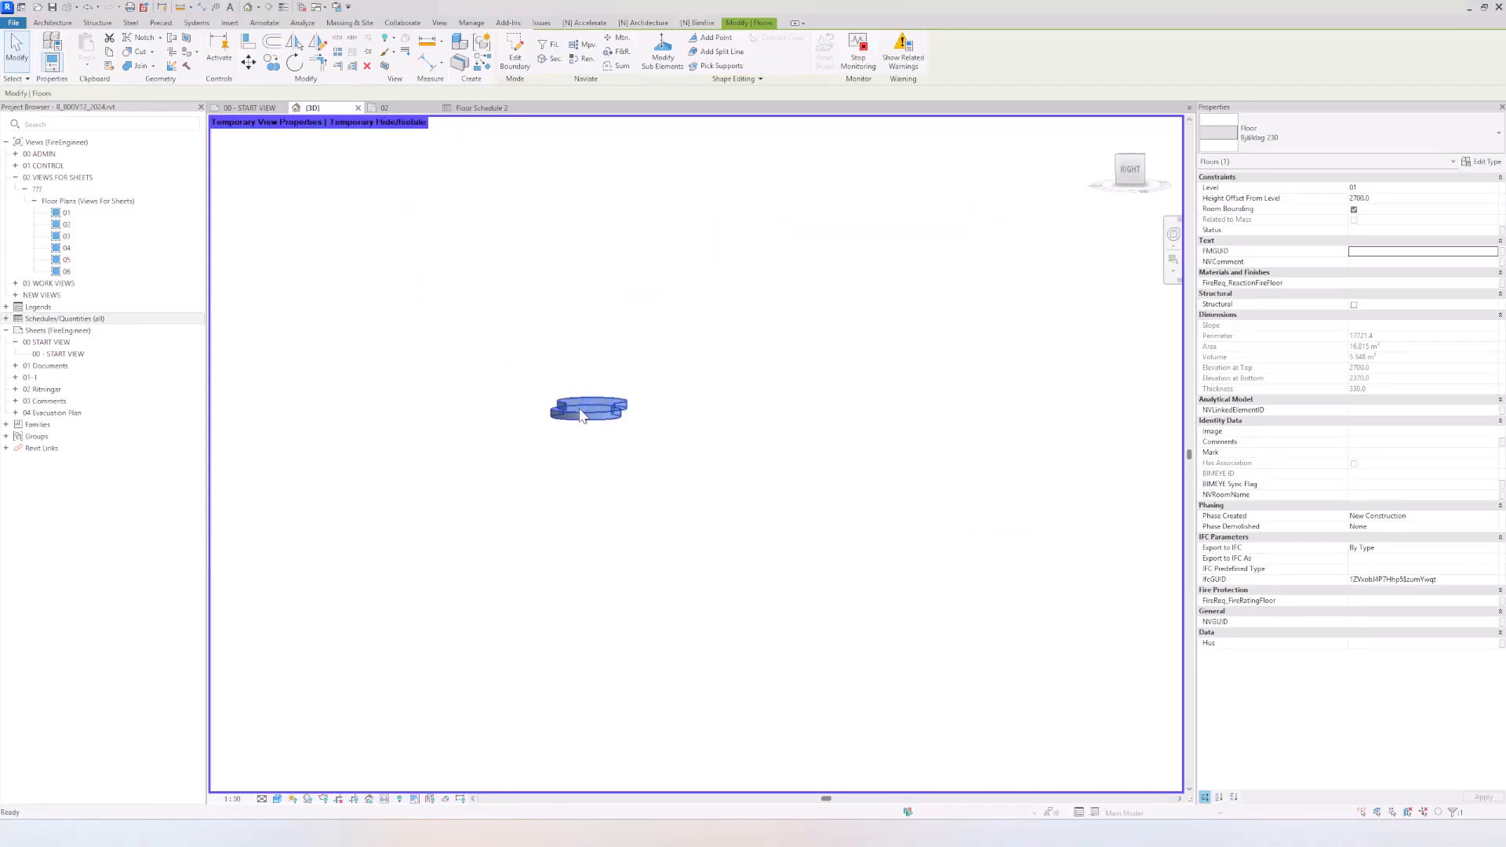
{"action": "key", "text": "Escape"}
{"action": "key", "text": "h"}
{"action": "key", "text": "r"}
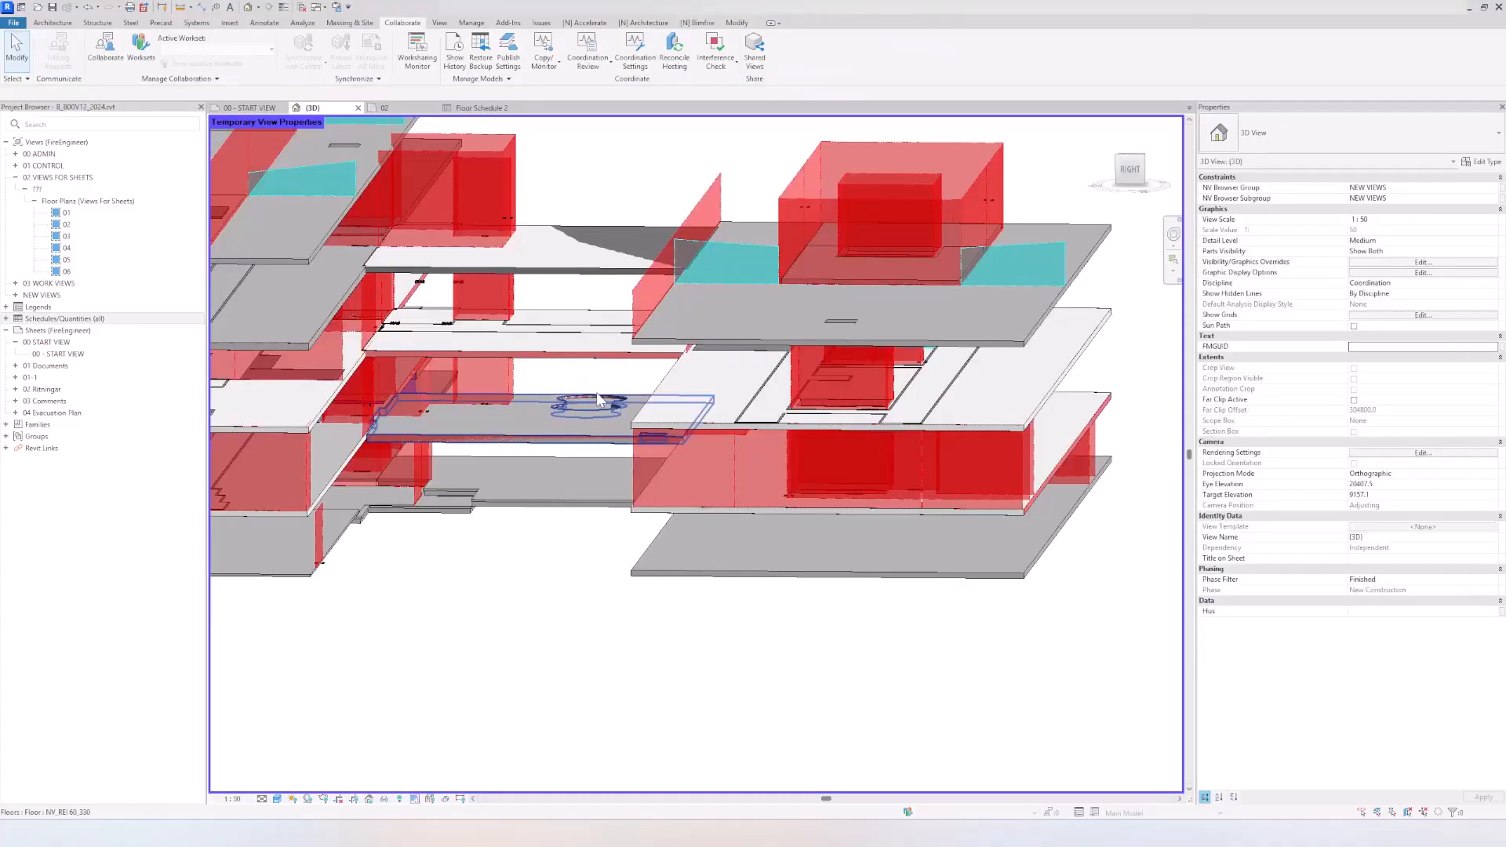
Step: Assign the small Bjälklag 230 floor in the connecting slab's opening to level 02 with a height offset of 0
{"action": "left_click", "coordinate": [597, 396]}
{"action": "scroll", "coordinate": [588, 397], "scroll_direction": "up", "scroll_amount": 4}
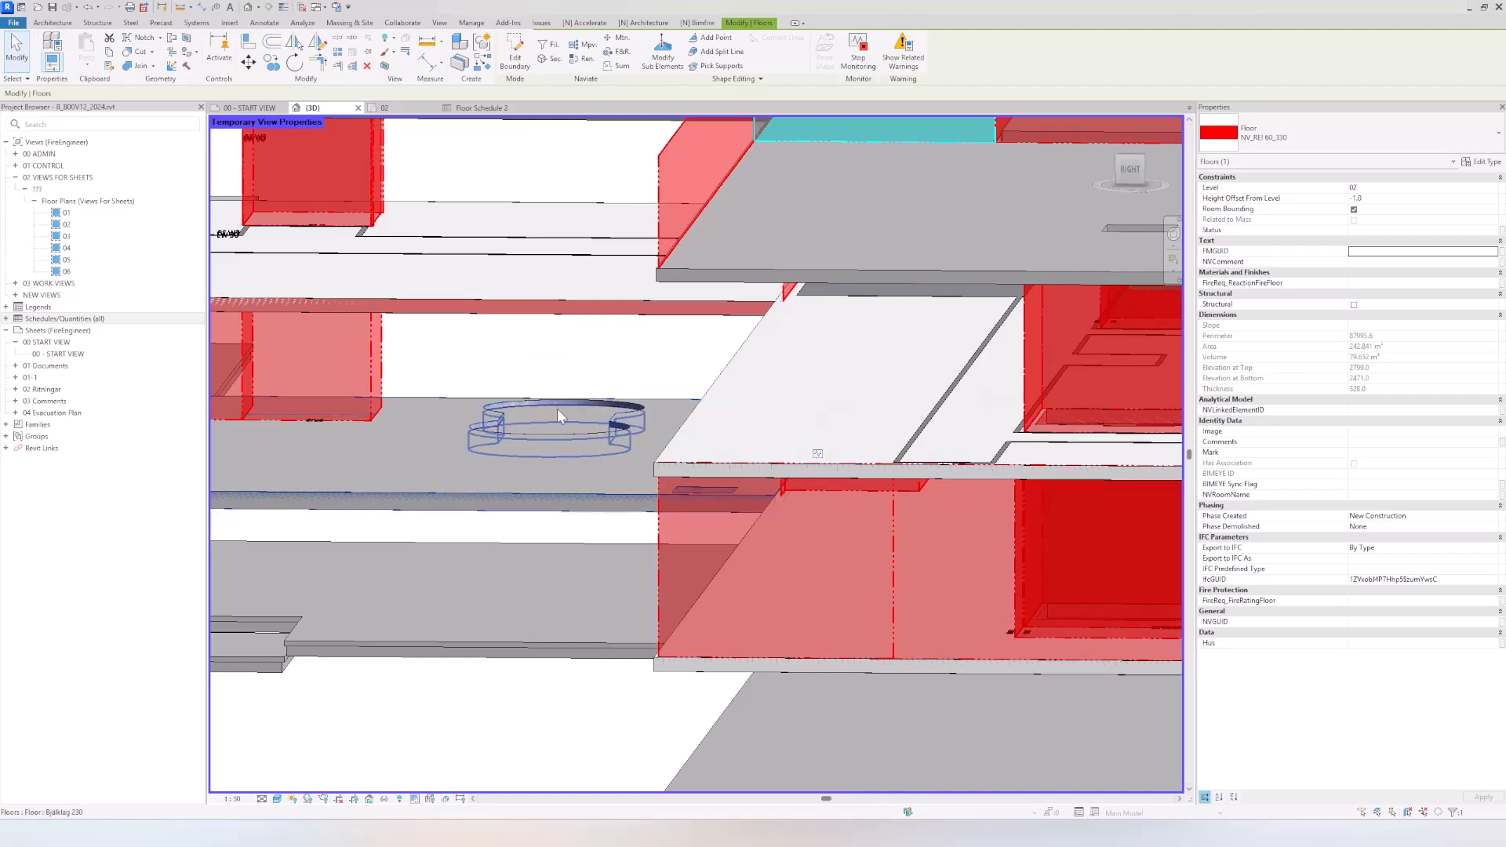
{"action": "left_click", "coordinate": [557, 408]}
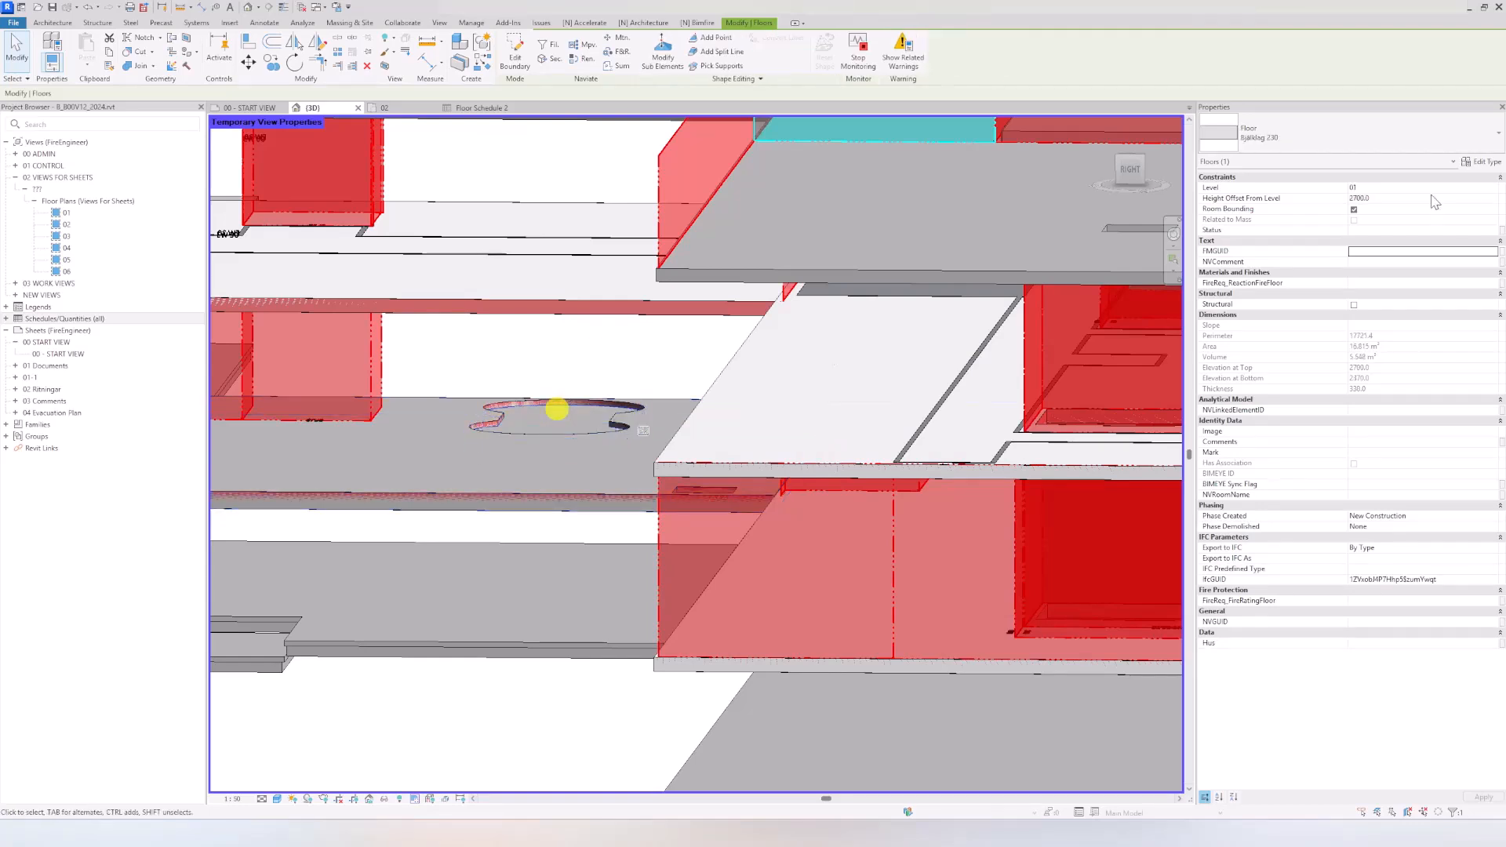
{"action": "left_click", "coordinate": [1493, 187]}
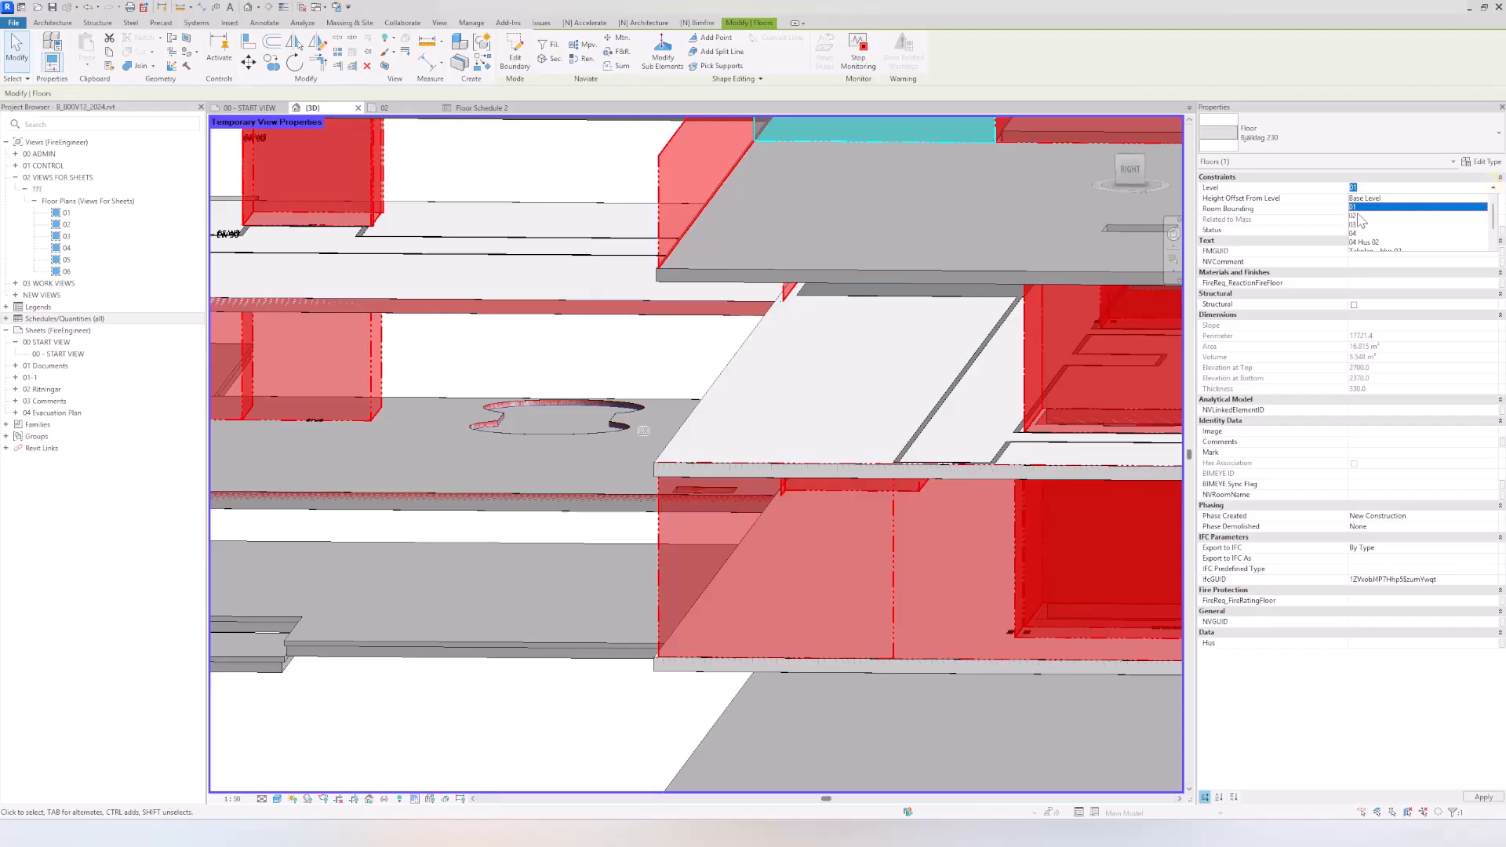
{"action": "left_click", "coordinate": [1354, 215]}
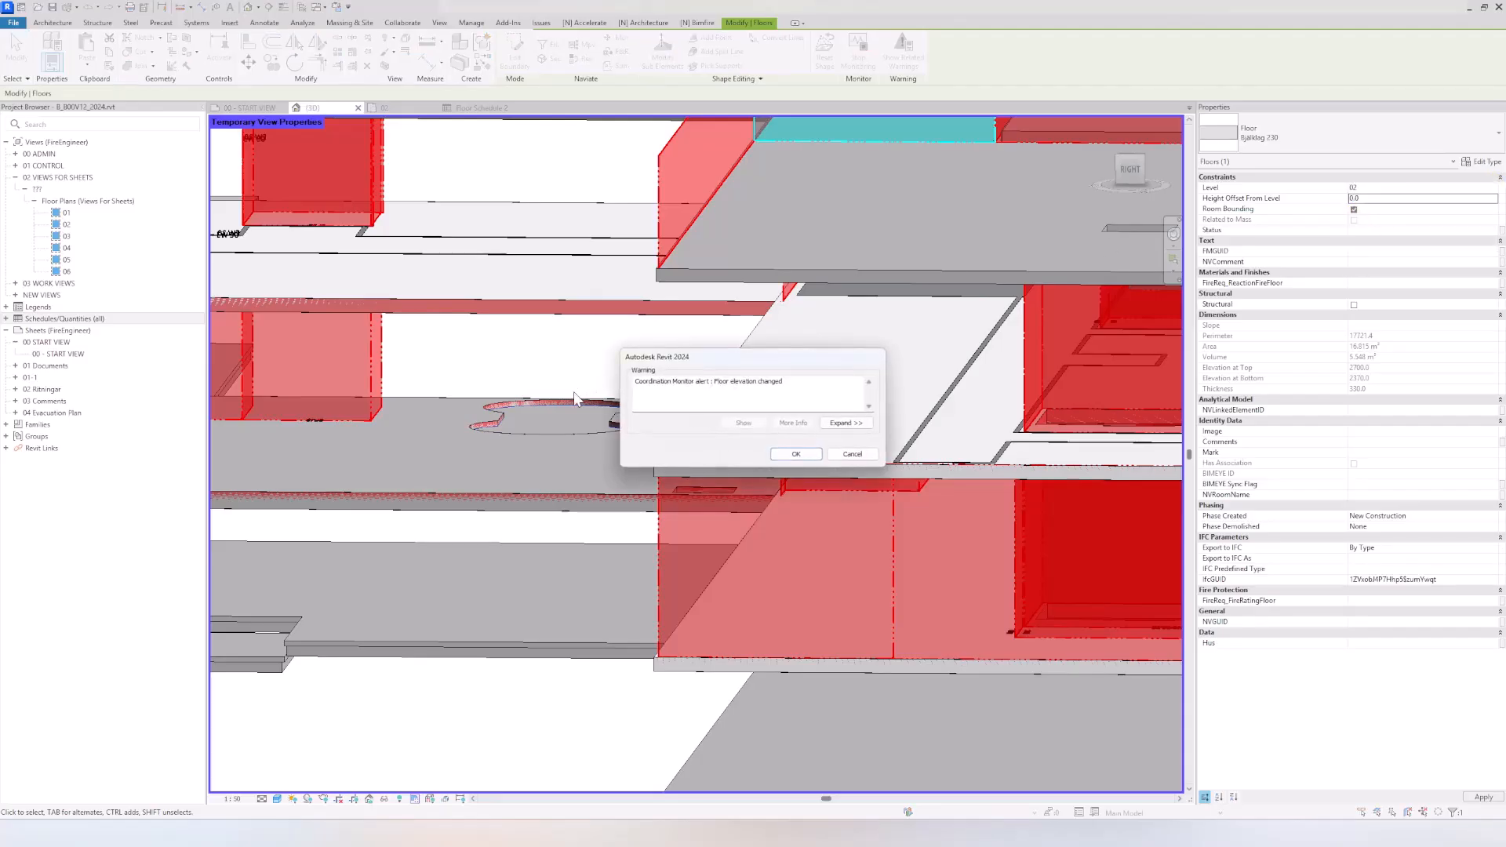
{"action": "left_click", "coordinate": [793, 455]}
{"action": "left_click", "coordinate": [568, 347]}
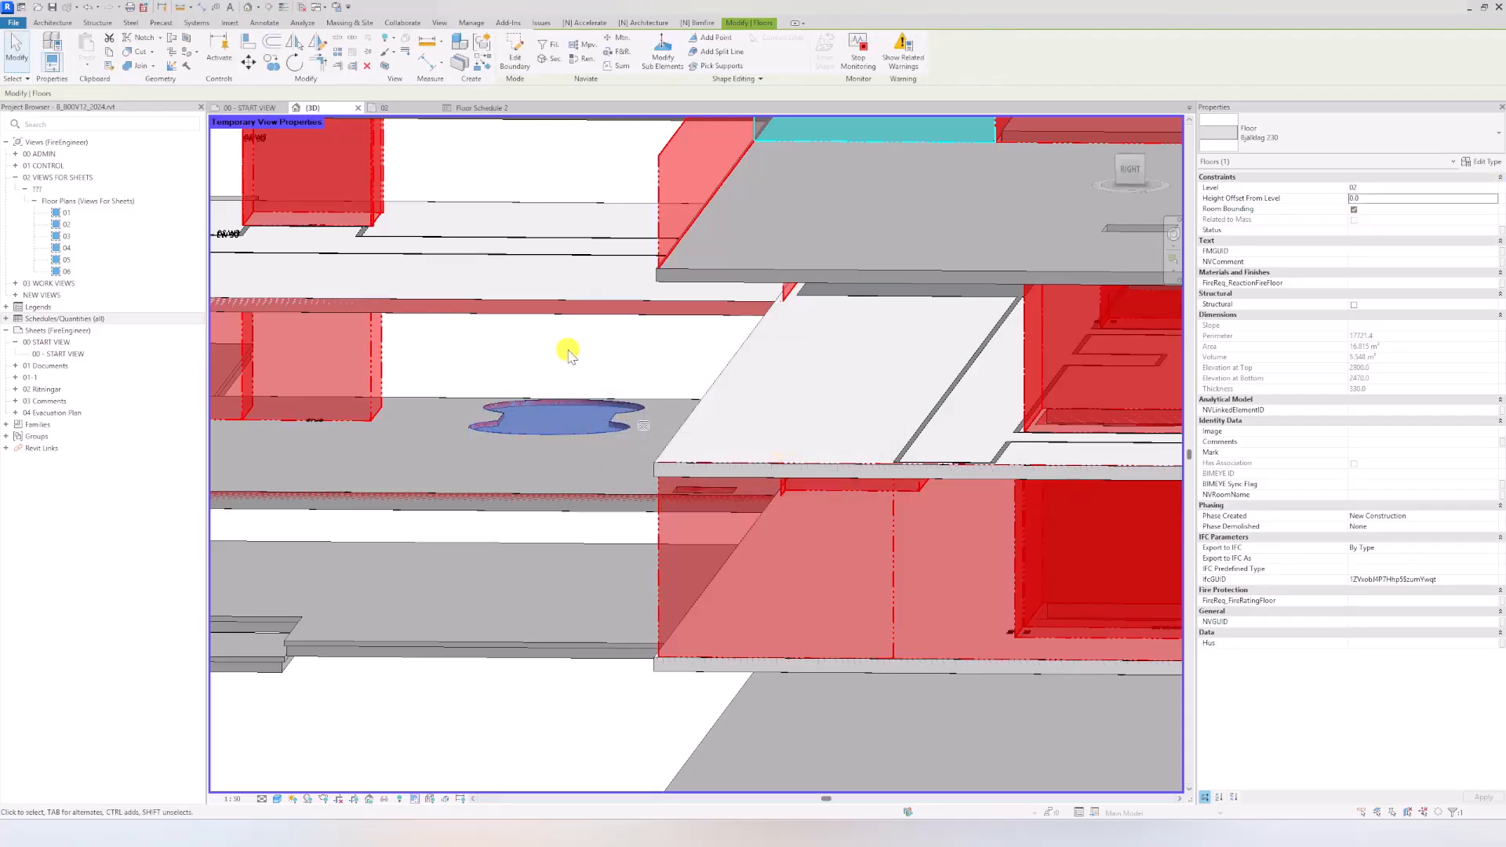
Step: Change the small floor in the connecting slab's opening to type NV_REI 60_330
{"action": "left_click", "coordinate": [551, 405]}
{"action": "left_click", "coordinate": [1309, 131]}
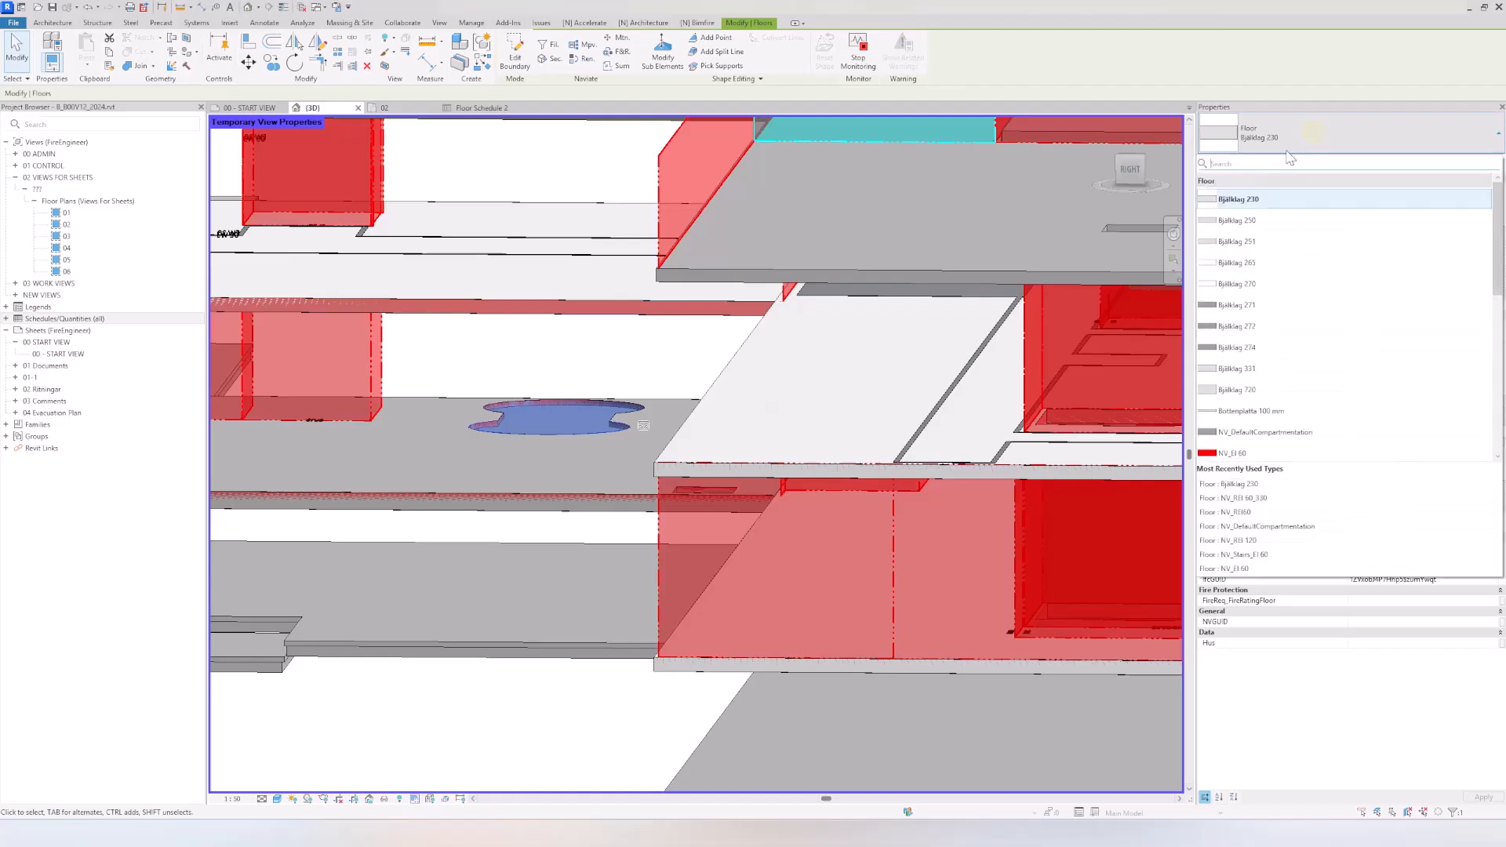
{"action": "scroll", "coordinate": [1267, 416], "scroll_direction": "down", "scroll_amount": 2}
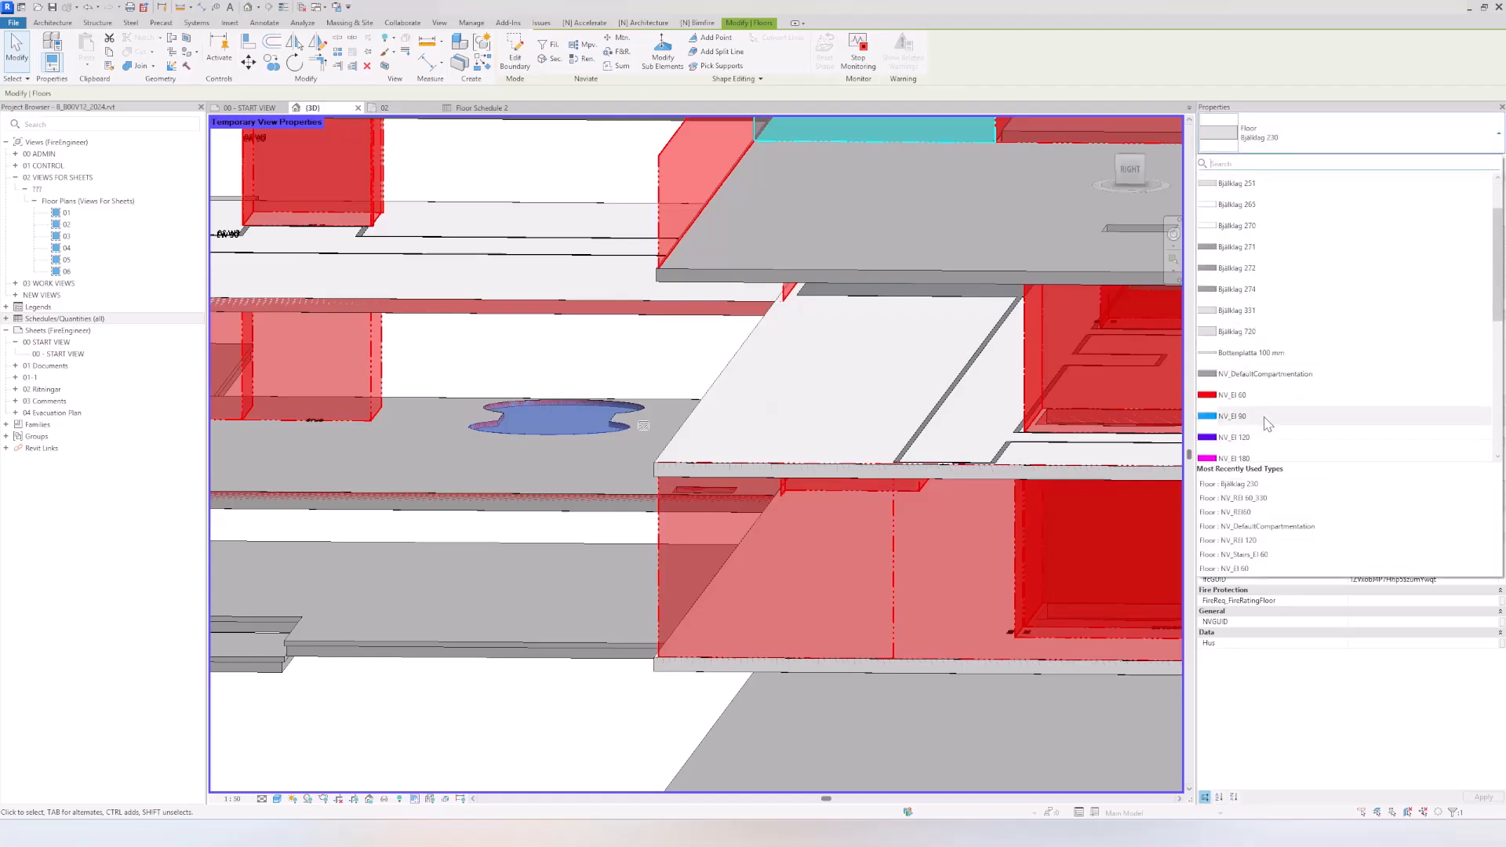
{"action": "left_click", "coordinate": [1231, 498]}
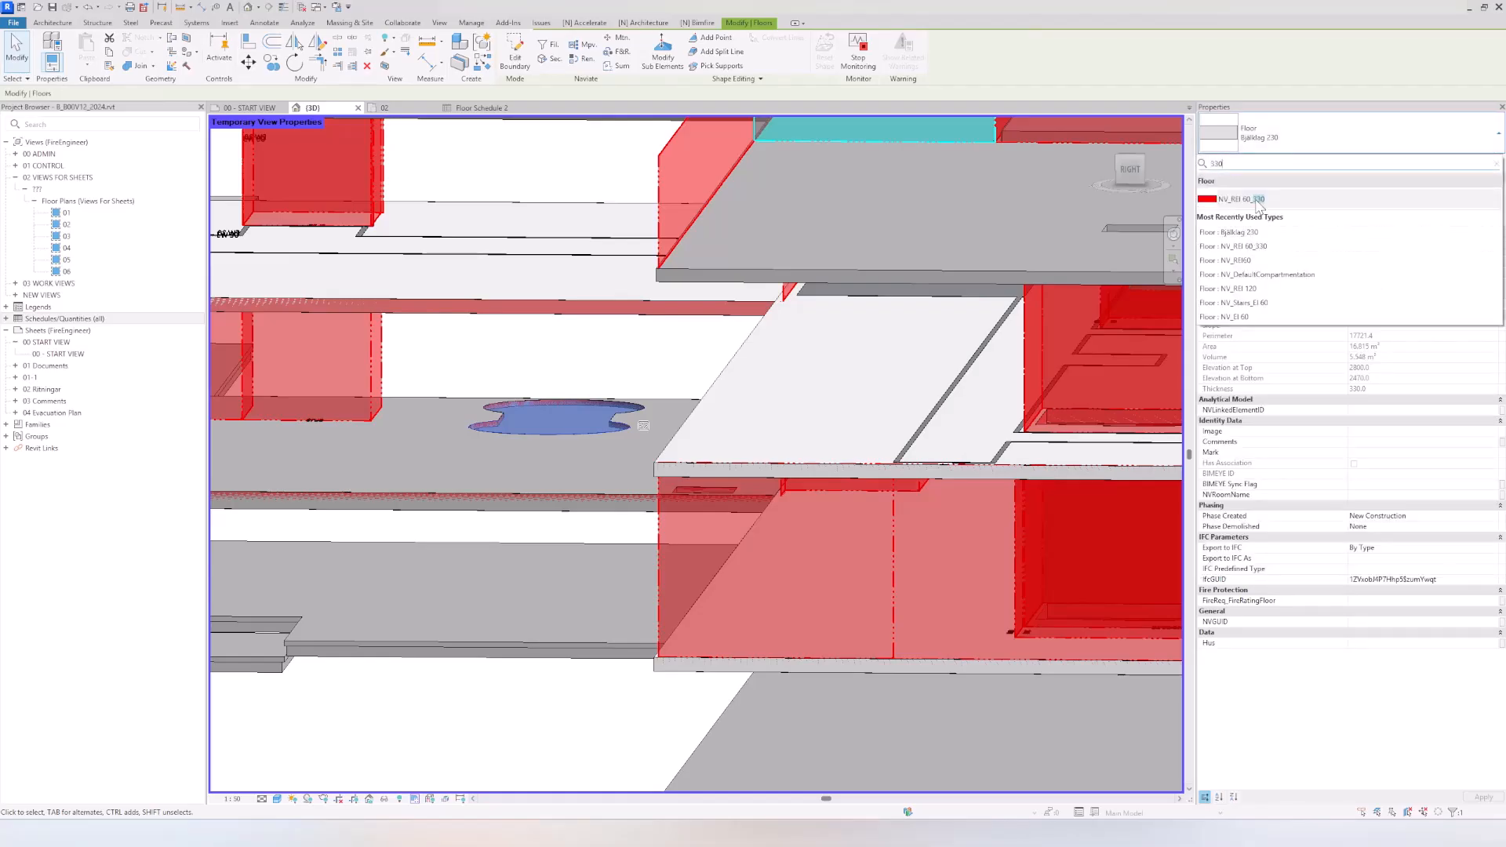
{"action": "left_click", "coordinate": [695, 337]}
Step: Set the small opening floor's height offset from level 02 to 50
{"action": "scroll", "coordinate": [550, 420], "scroll_direction": "up", "scroll_amount": 4}
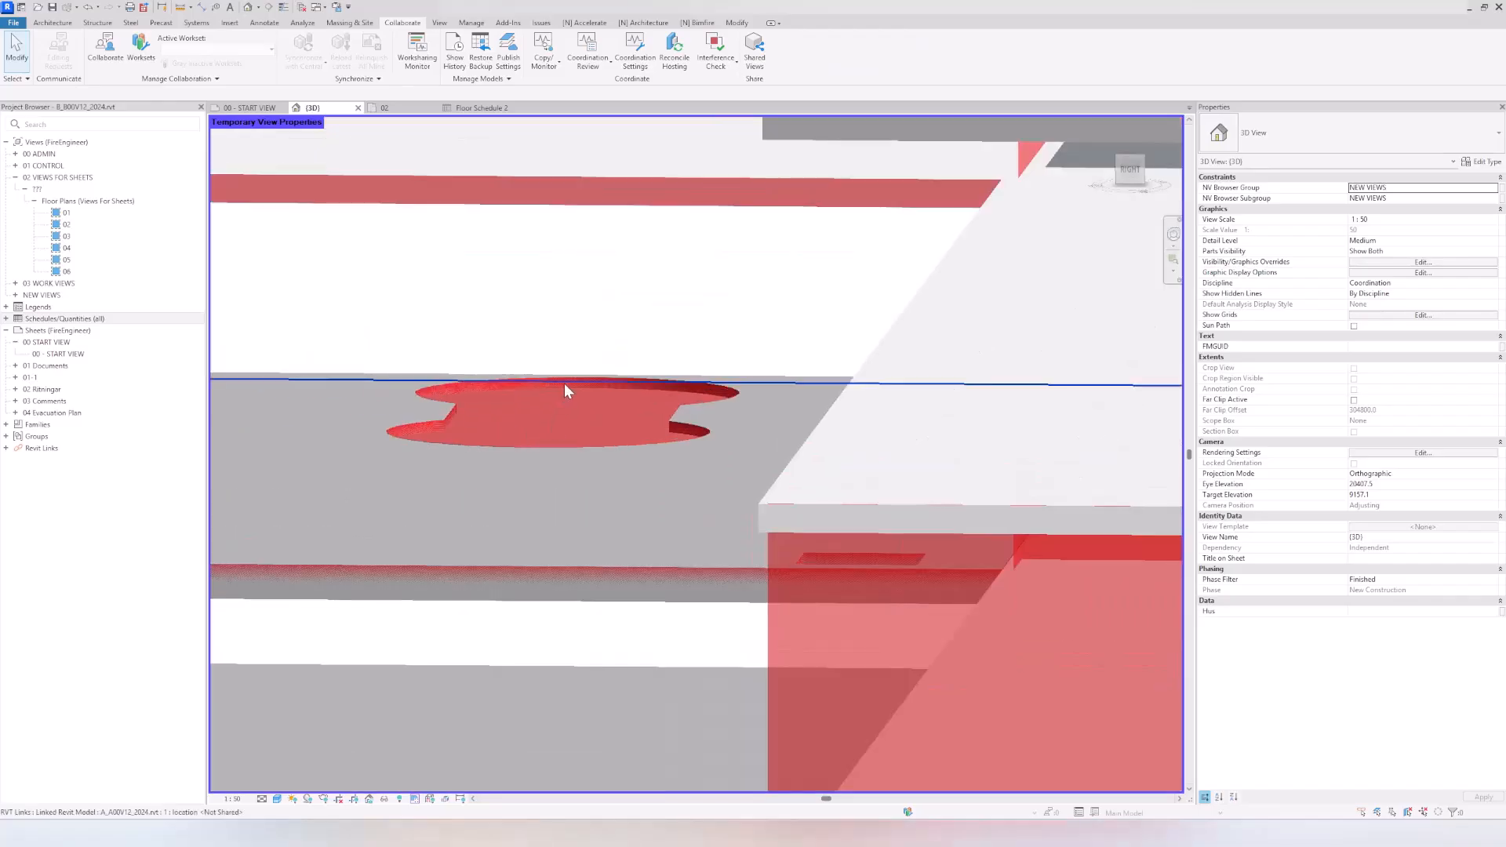
{"action": "left_click", "coordinate": [562, 382]}
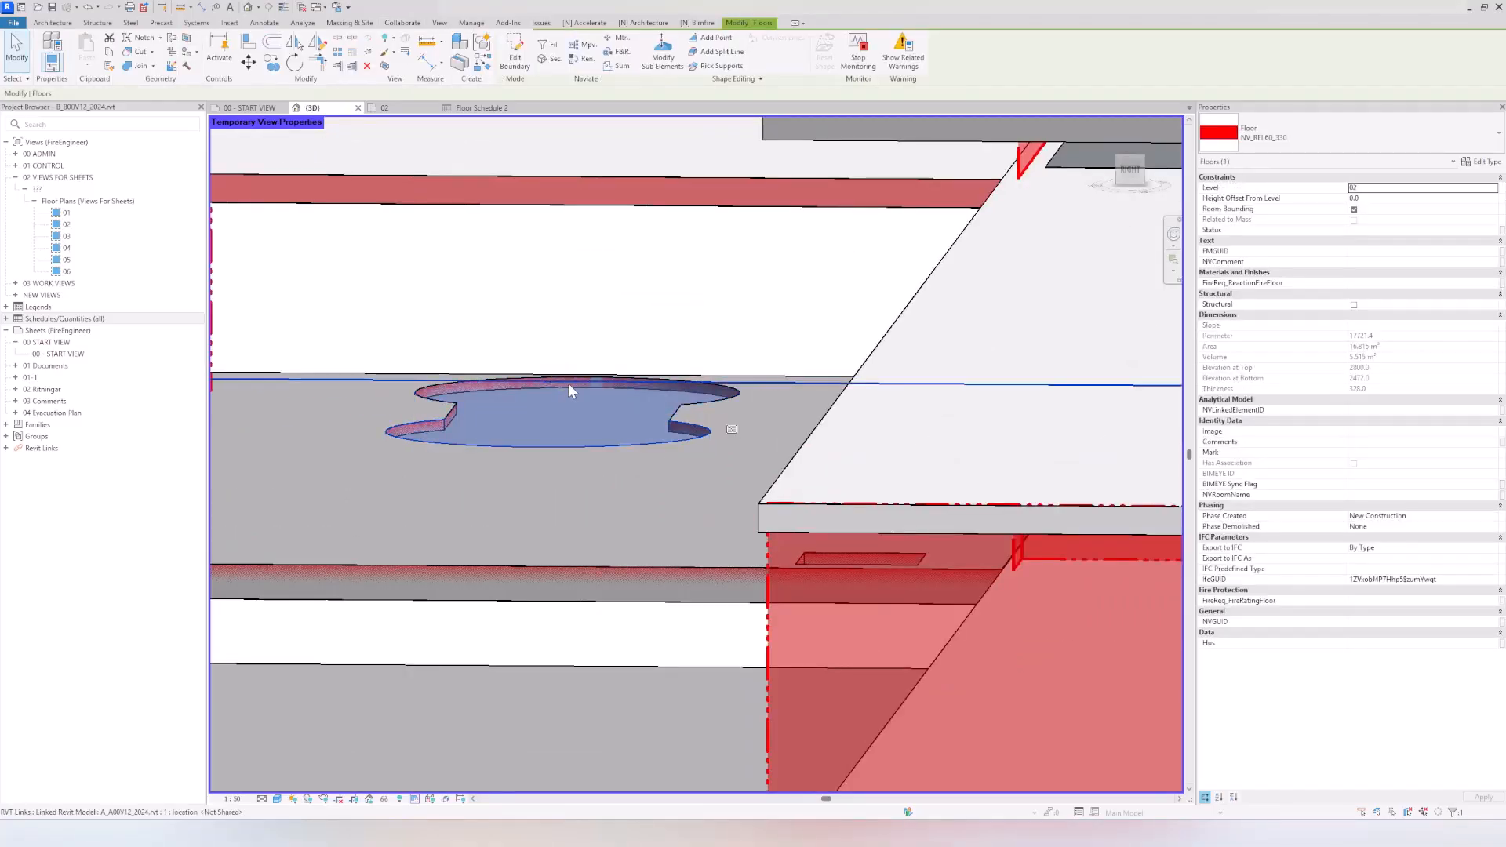
{"action": "left_click", "coordinate": [1408, 197]}
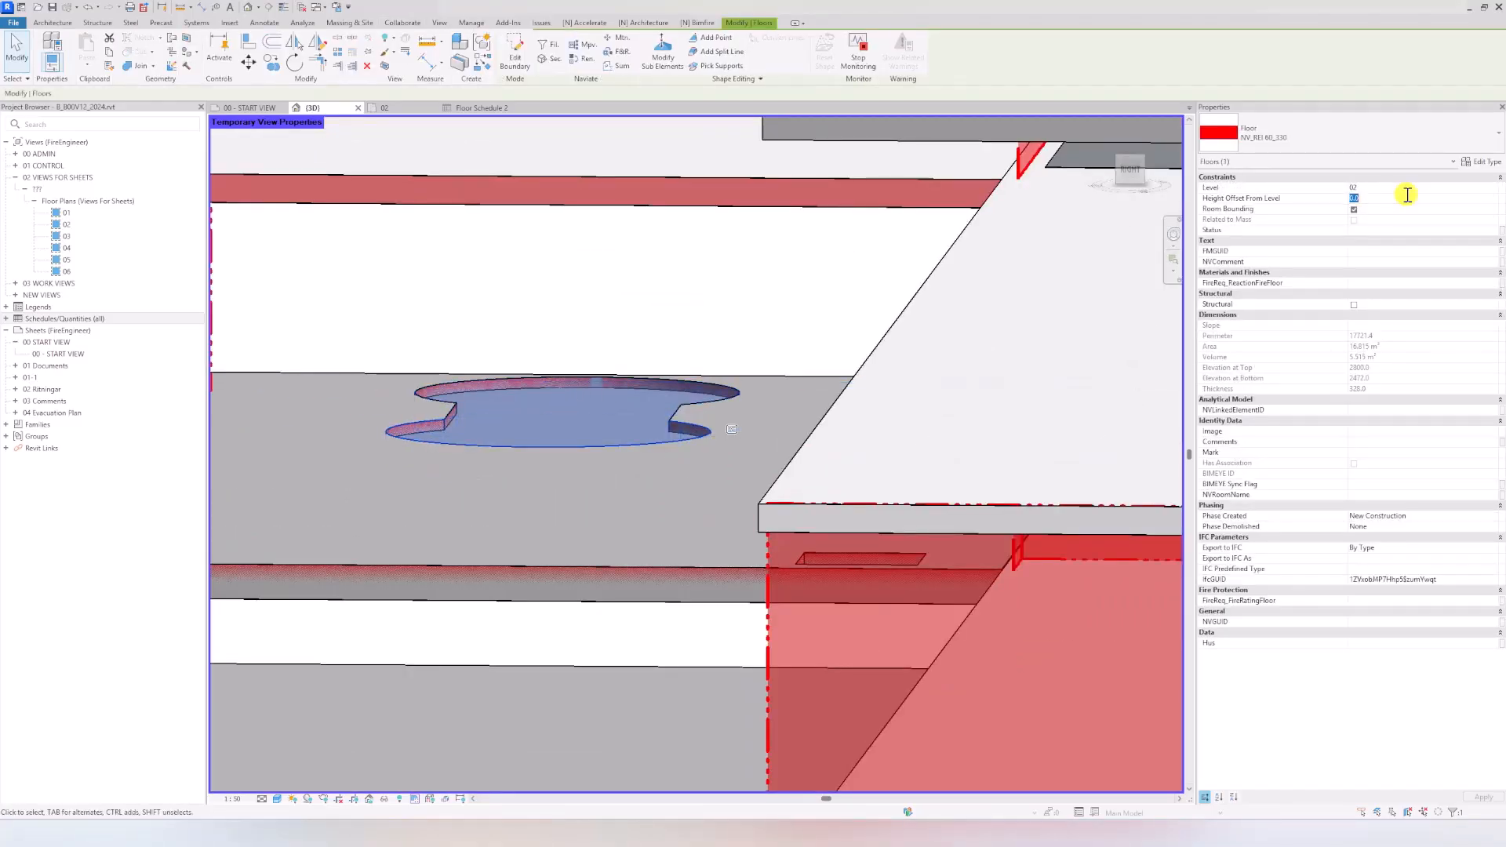
{"action": "type", "text": "50"}
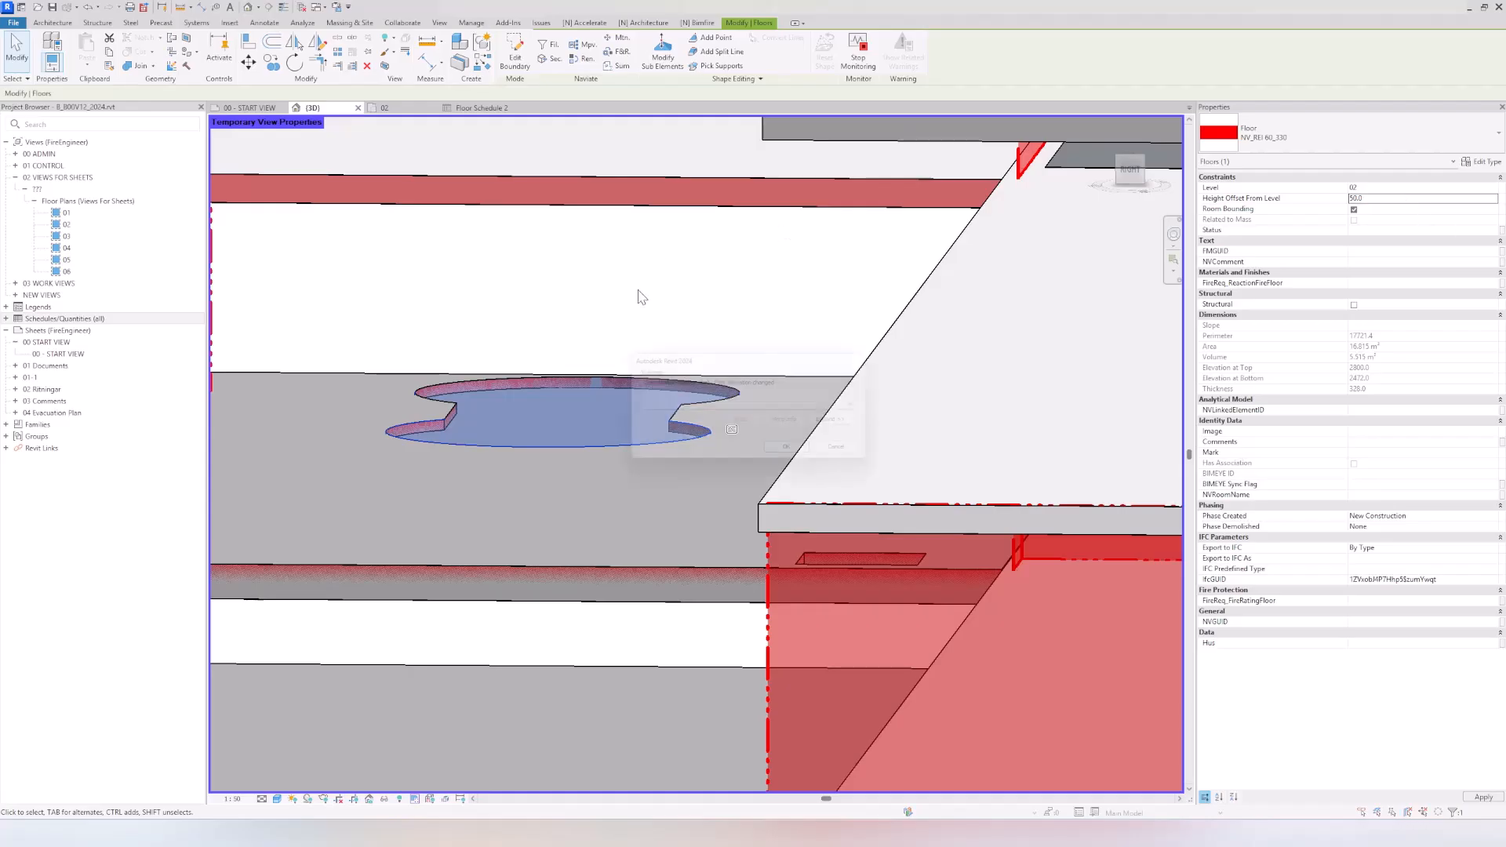
Step: Set the small opening floor's height offset from level 02 to -50
{"action": "left_click", "coordinate": [795, 453]}
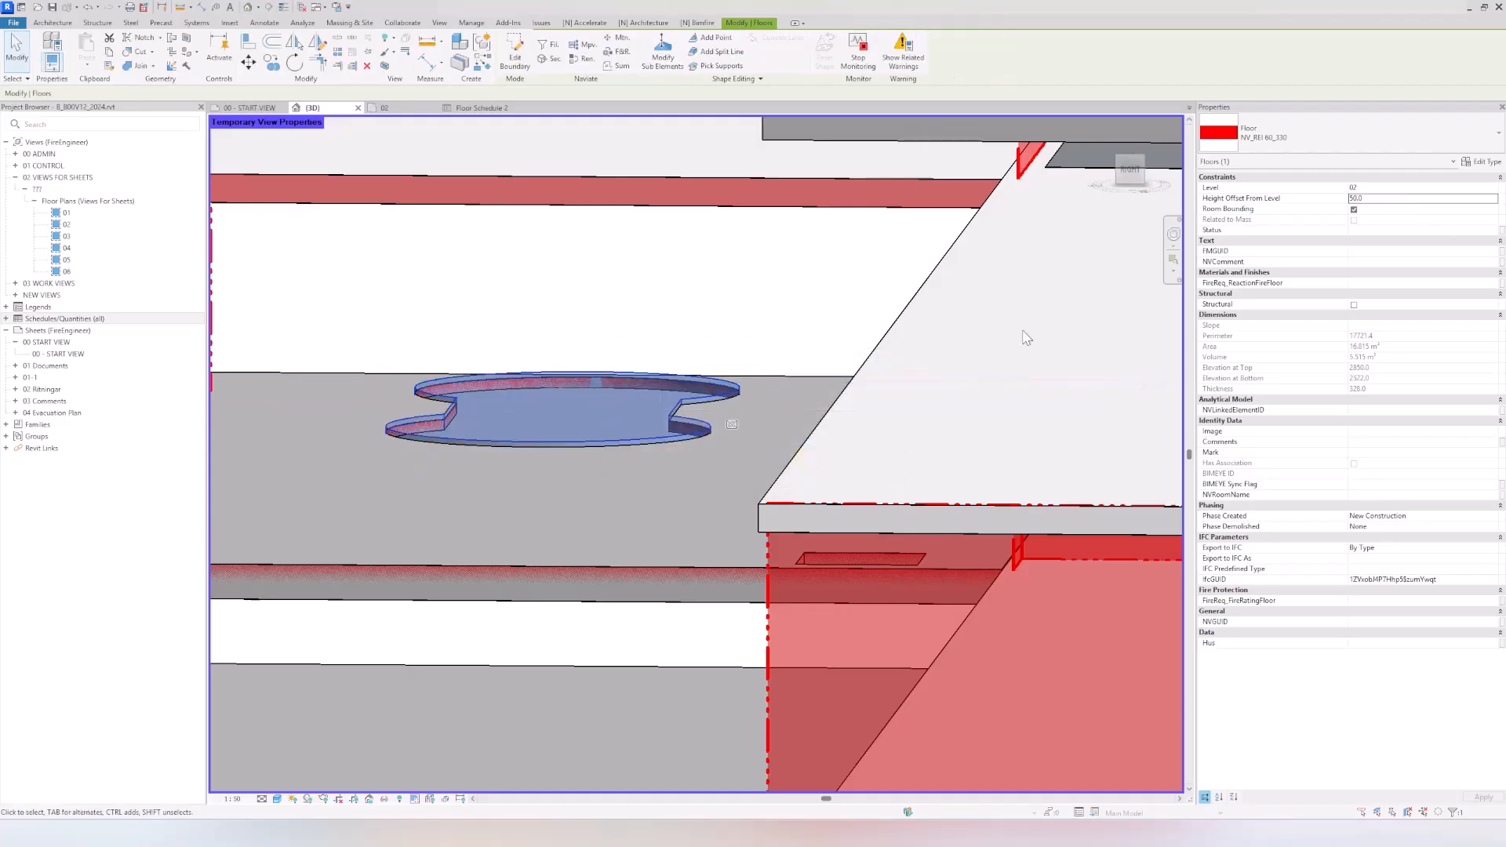
{"action": "left_click", "coordinate": [1382, 197]}
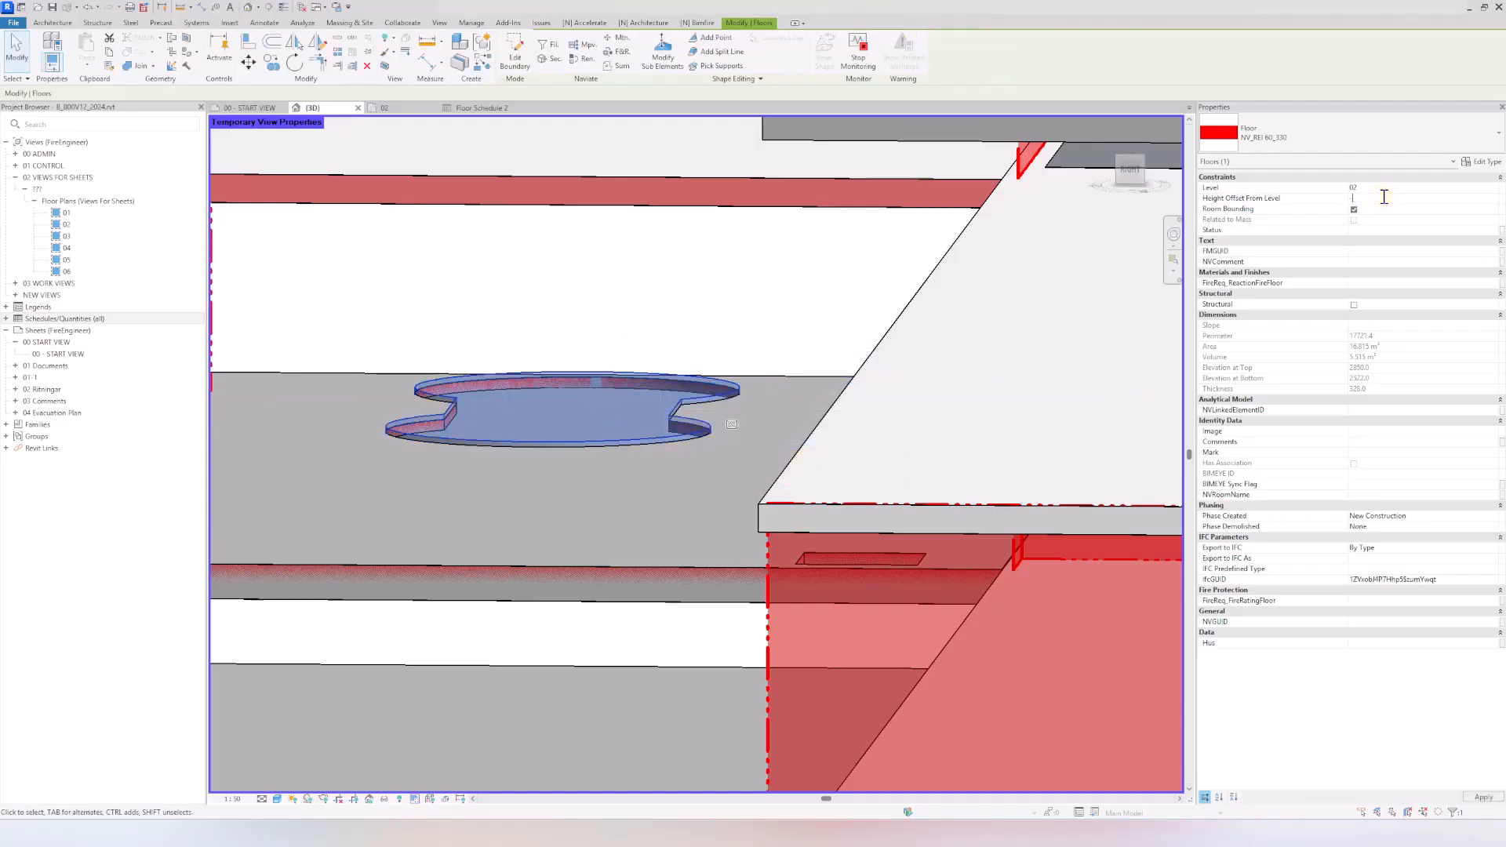
{"action": "type", "text": "-50"}
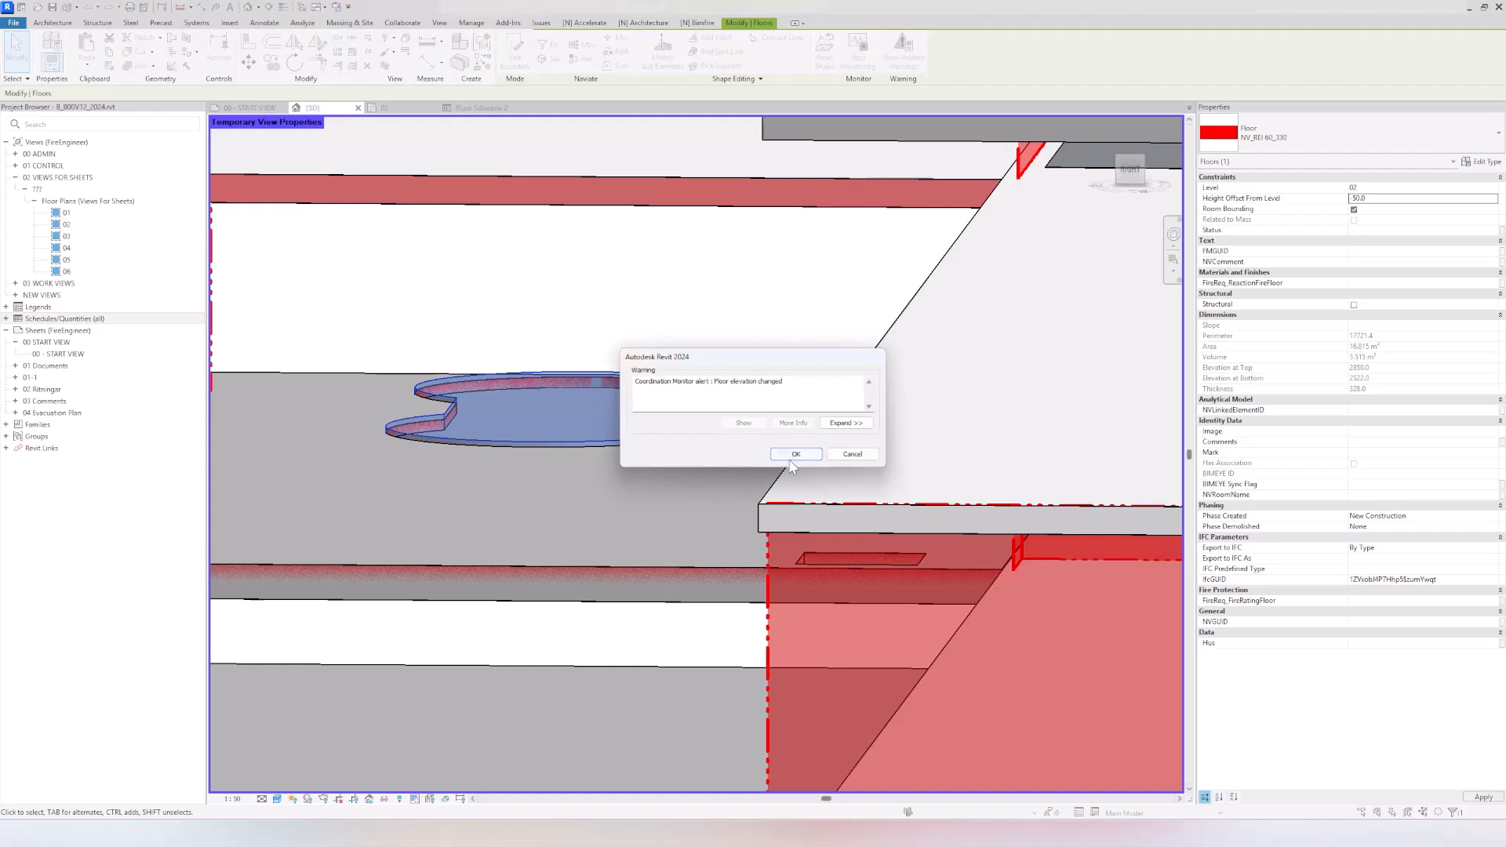
{"action": "left_click", "coordinate": [790, 459]}
Step: Set the small opening floor's height offset from level 02 to -100
{"action": "left_click", "coordinate": [1383, 197]}
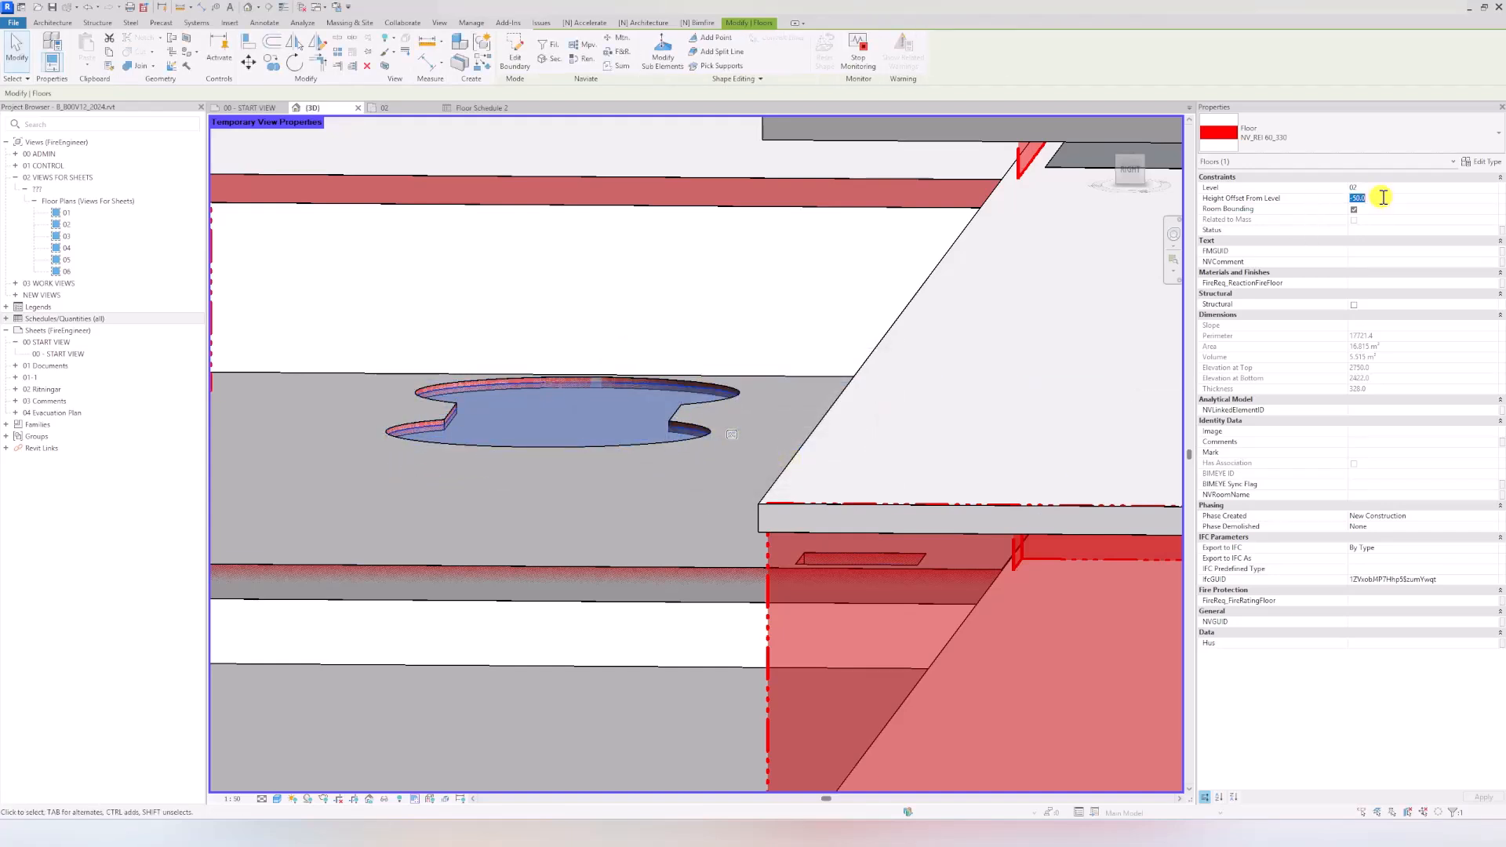
{"action": "type", "text": "-100"}
{"action": "key", "text": "Return"}
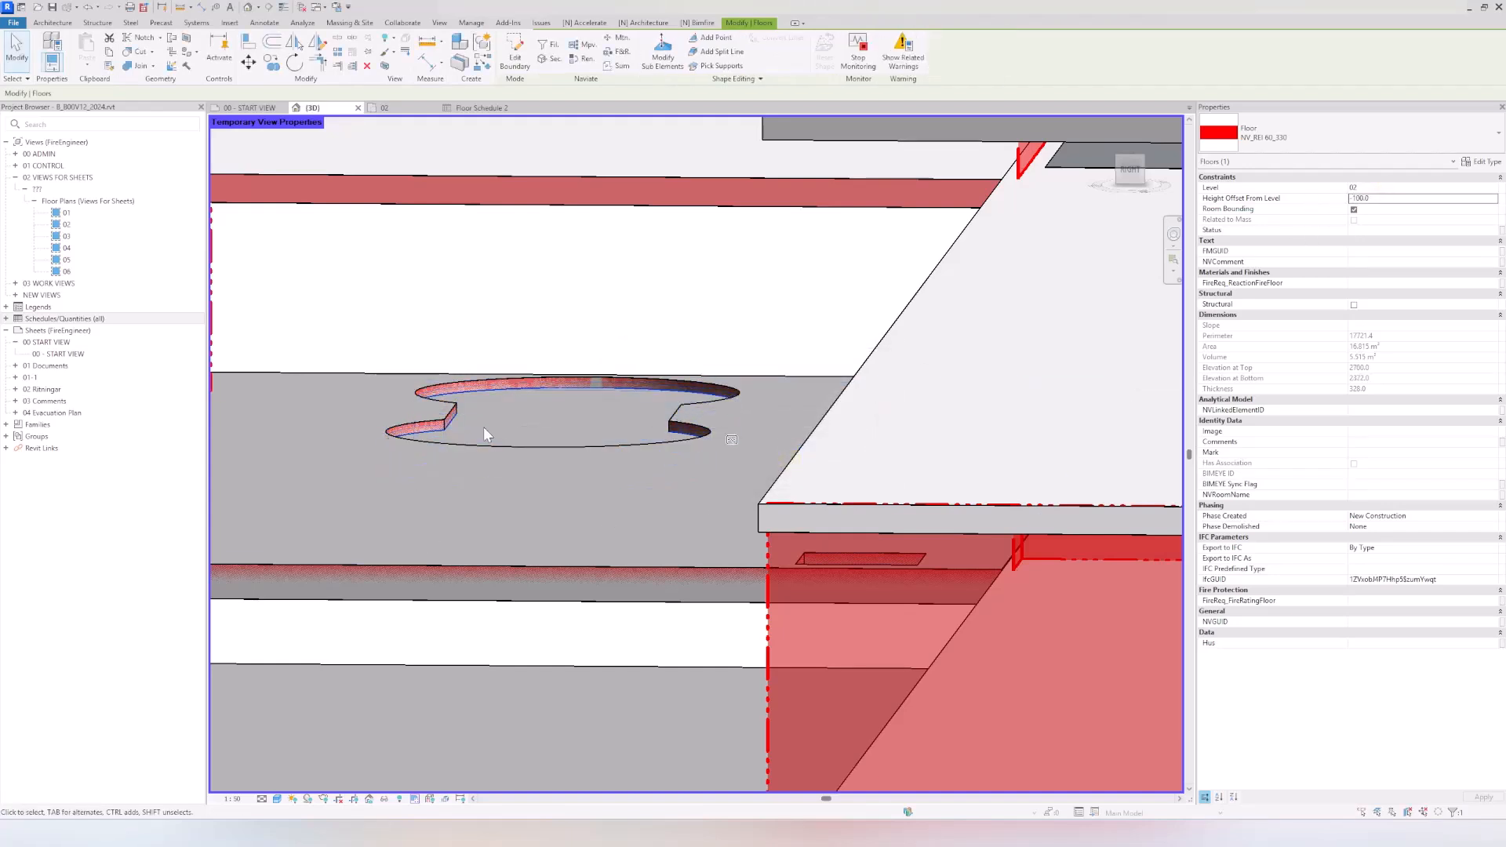
{"action": "scroll", "coordinate": [543, 432], "scroll_direction": "down", "scroll_amount": 2}
{"action": "scroll", "coordinate": [543, 433], "scroll_direction": "down", "scroll_amount": 5}
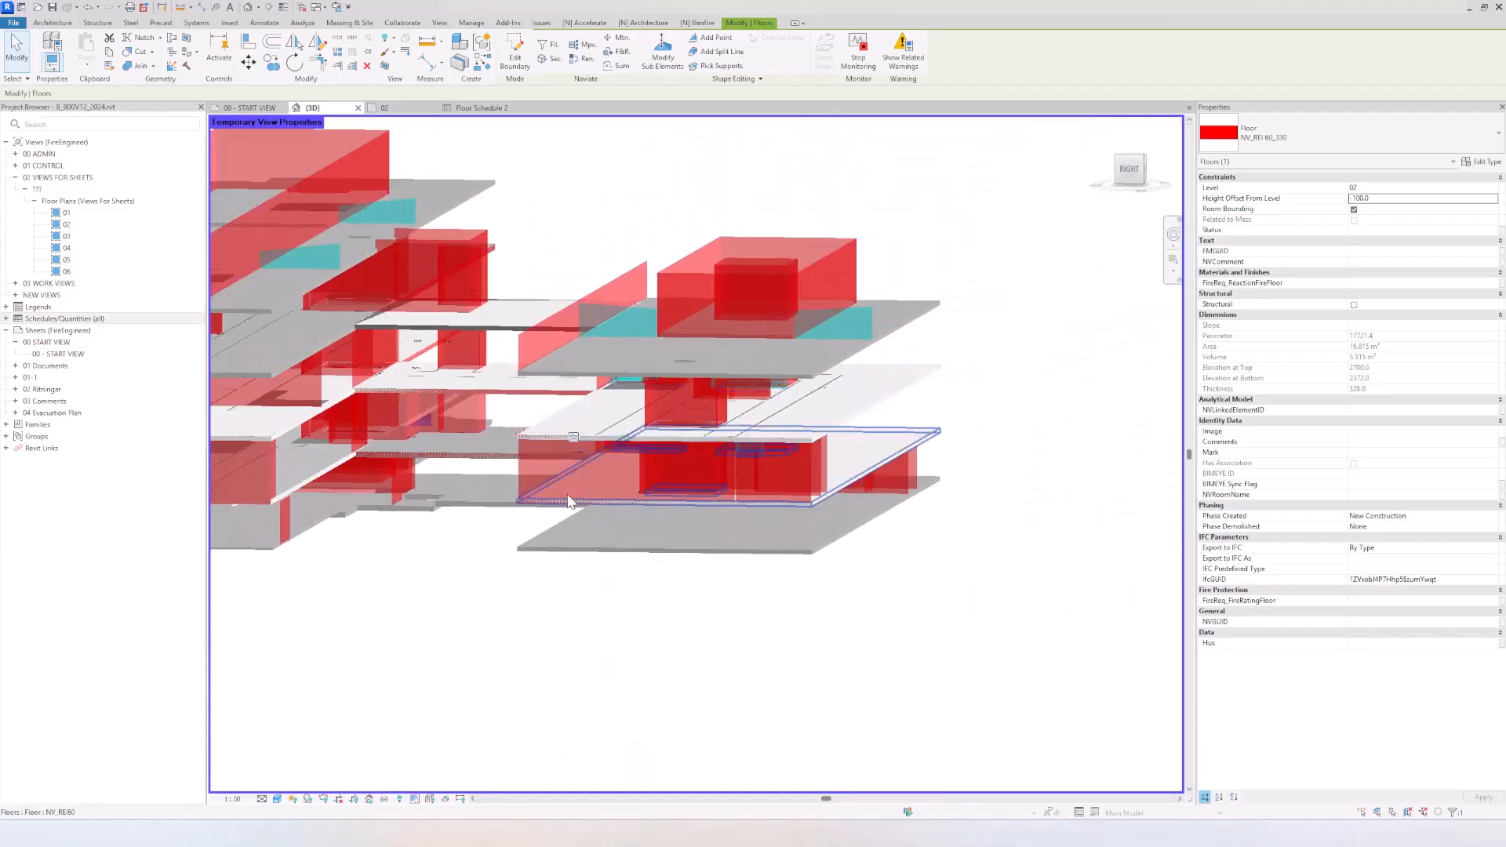
Step: Examine the level 02 NV_REI60 floor around the Bjälklag 720 slab and the fire wall requirement beneath it
{"action": "left_click", "coordinate": [513, 626]}
{"action": "middle_click_drag", "start_coordinate": [511, 624], "coordinate": [692, 558]}
{"action": "scroll", "coordinate": [682, 555], "scroll_direction": "down", "scroll_amount": 2}
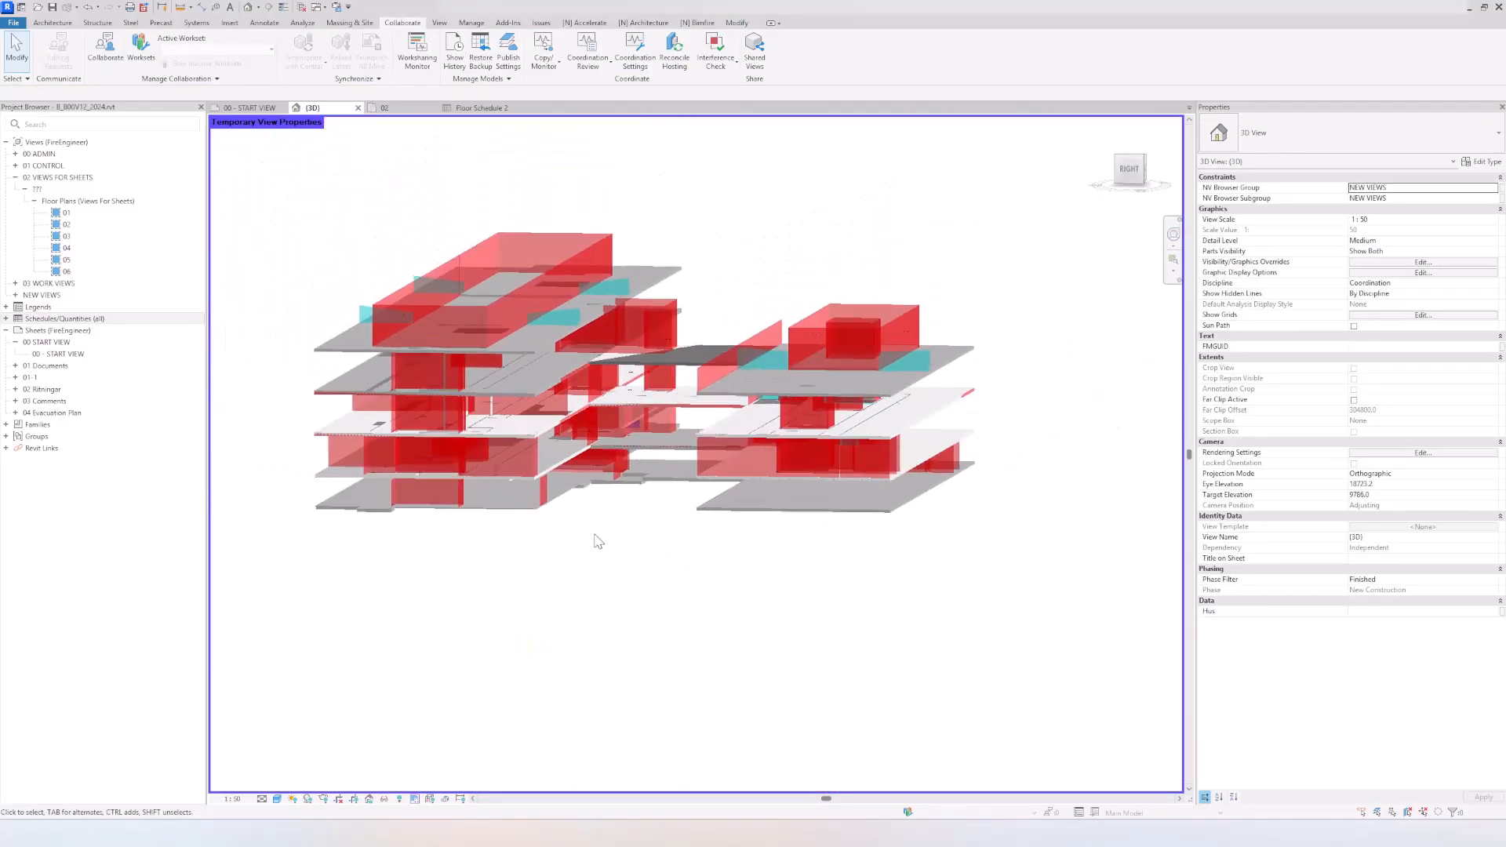
{"action": "middle_click_drag", "start_coordinate": [637, 480], "coordinate": [220, 539], "text": "shift"}
{"action": "middle_click_drag", "start_coordinate": [837, 555], "coordinate": [534, 512]}
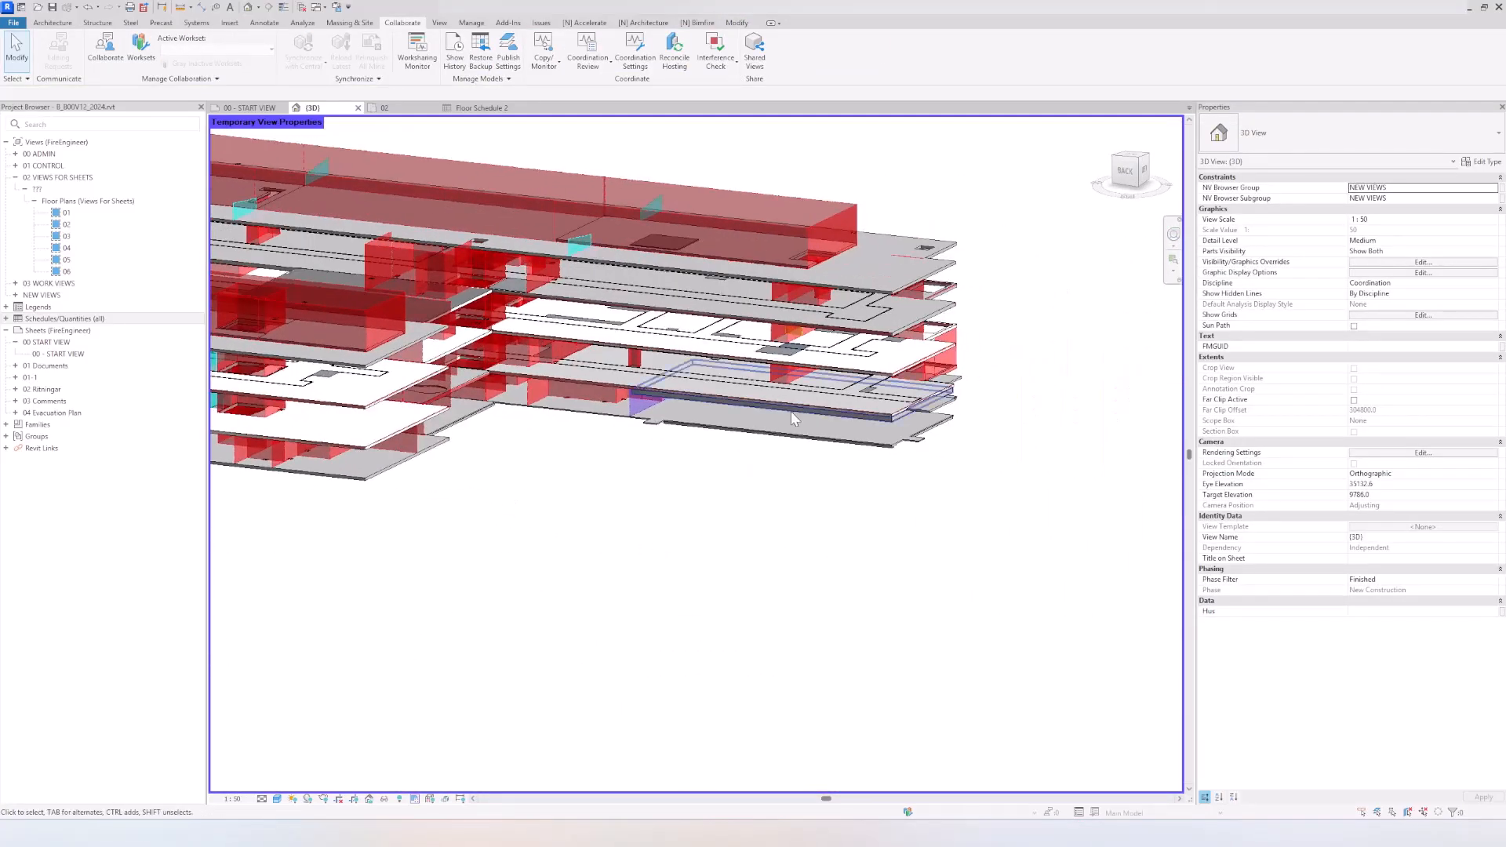
{"action": "scroll", "coordinate": [791, 411], "scroll_direction": "up", "scroll_amount": 3}
{"action": "left_click", "coordinate": [852, 404]}
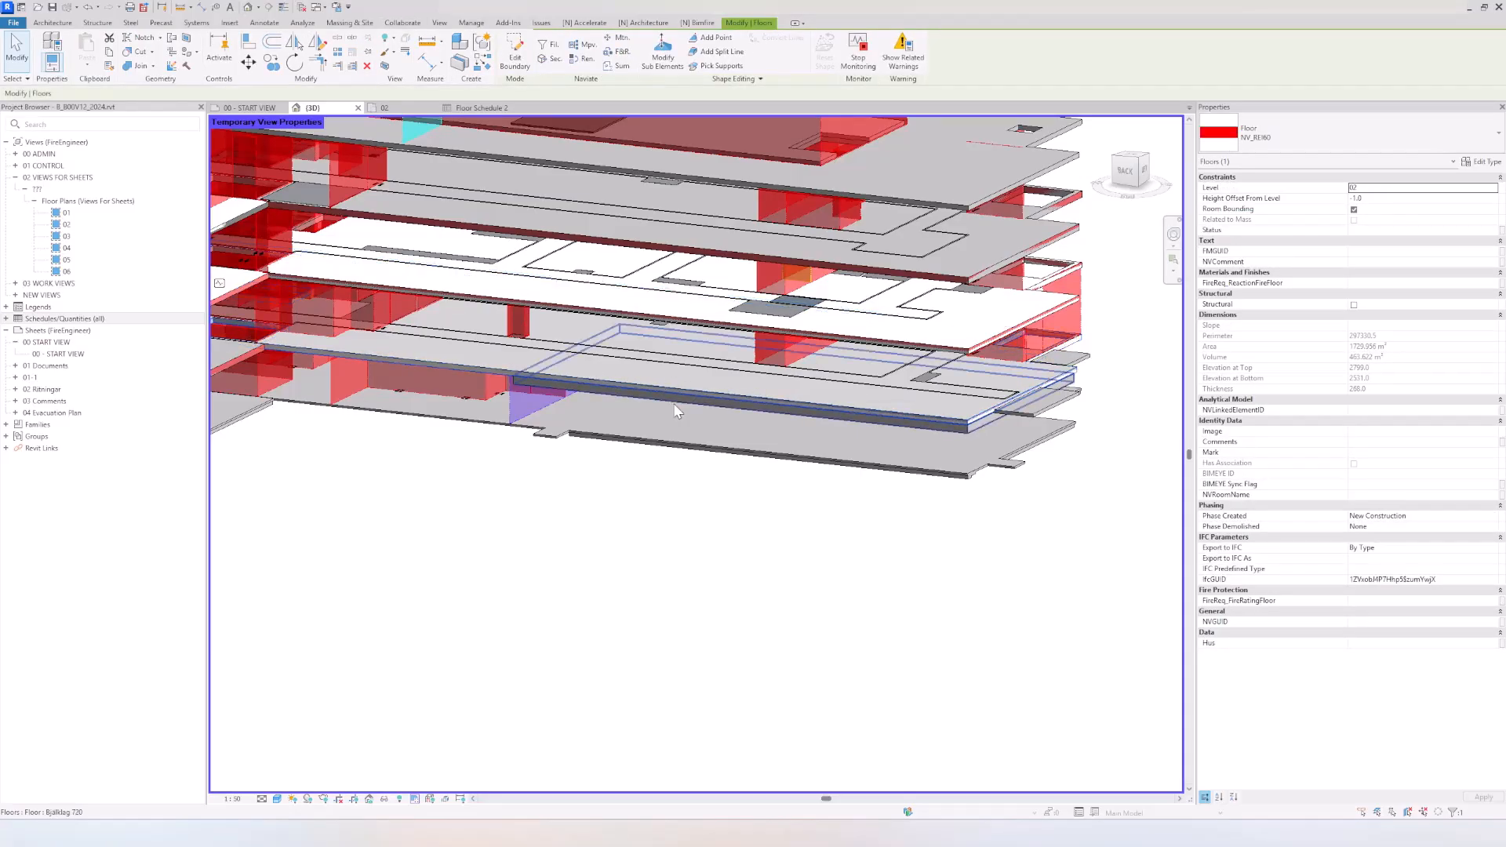
{"action": "middle_click_drag", "start_coordinate": [673, 403], "coordinate": [717, 336], "text": "shift"}
{"action": "left_click", "coordinate": [366, 369]}
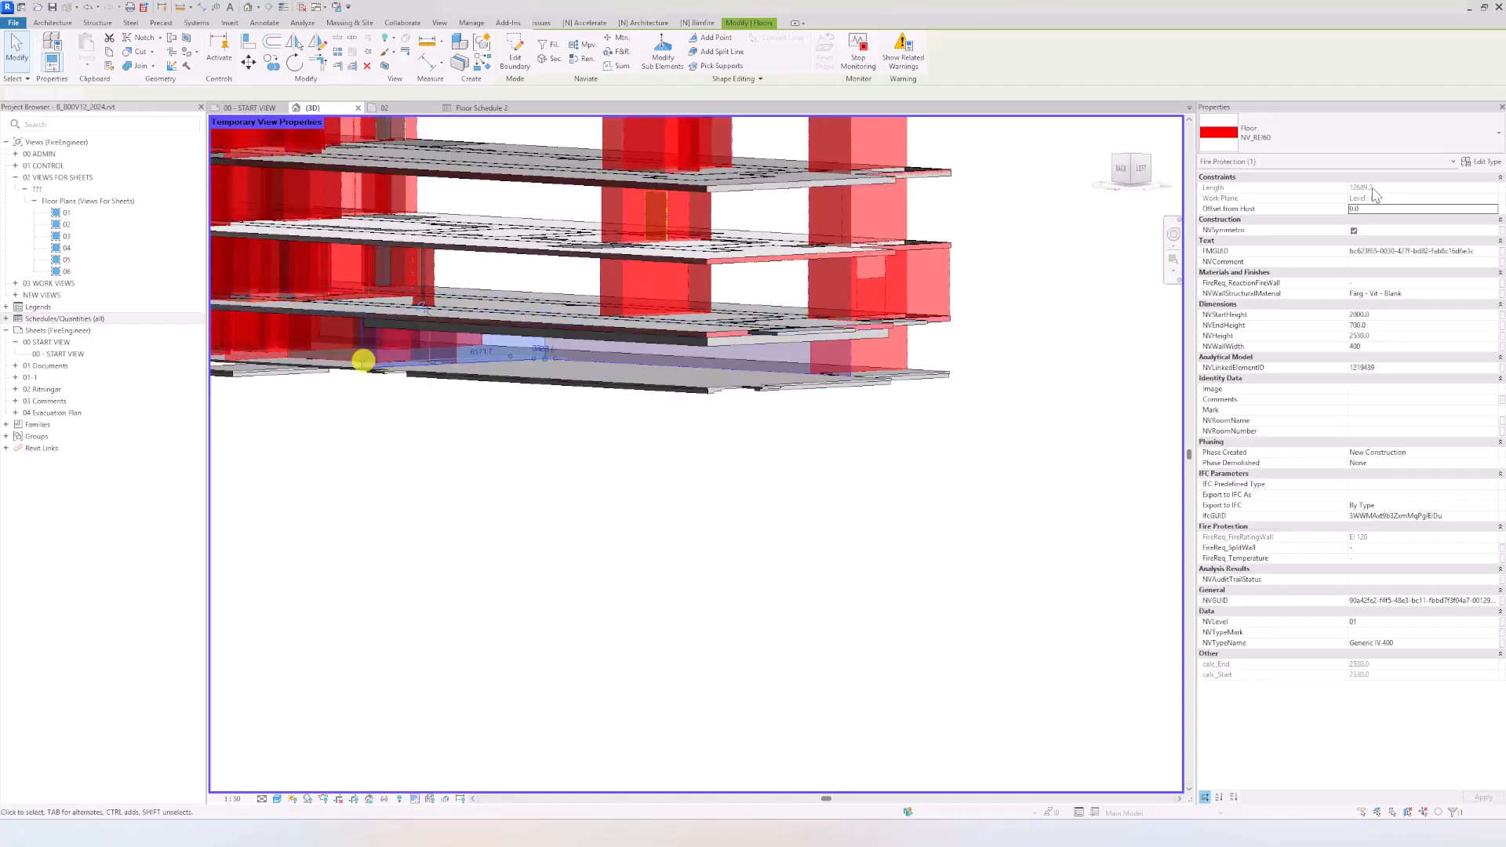
{"action": "middle_click_drag", "start_coordinate": [659, 461], "coordinate": [699, 513], "text": "shift"}
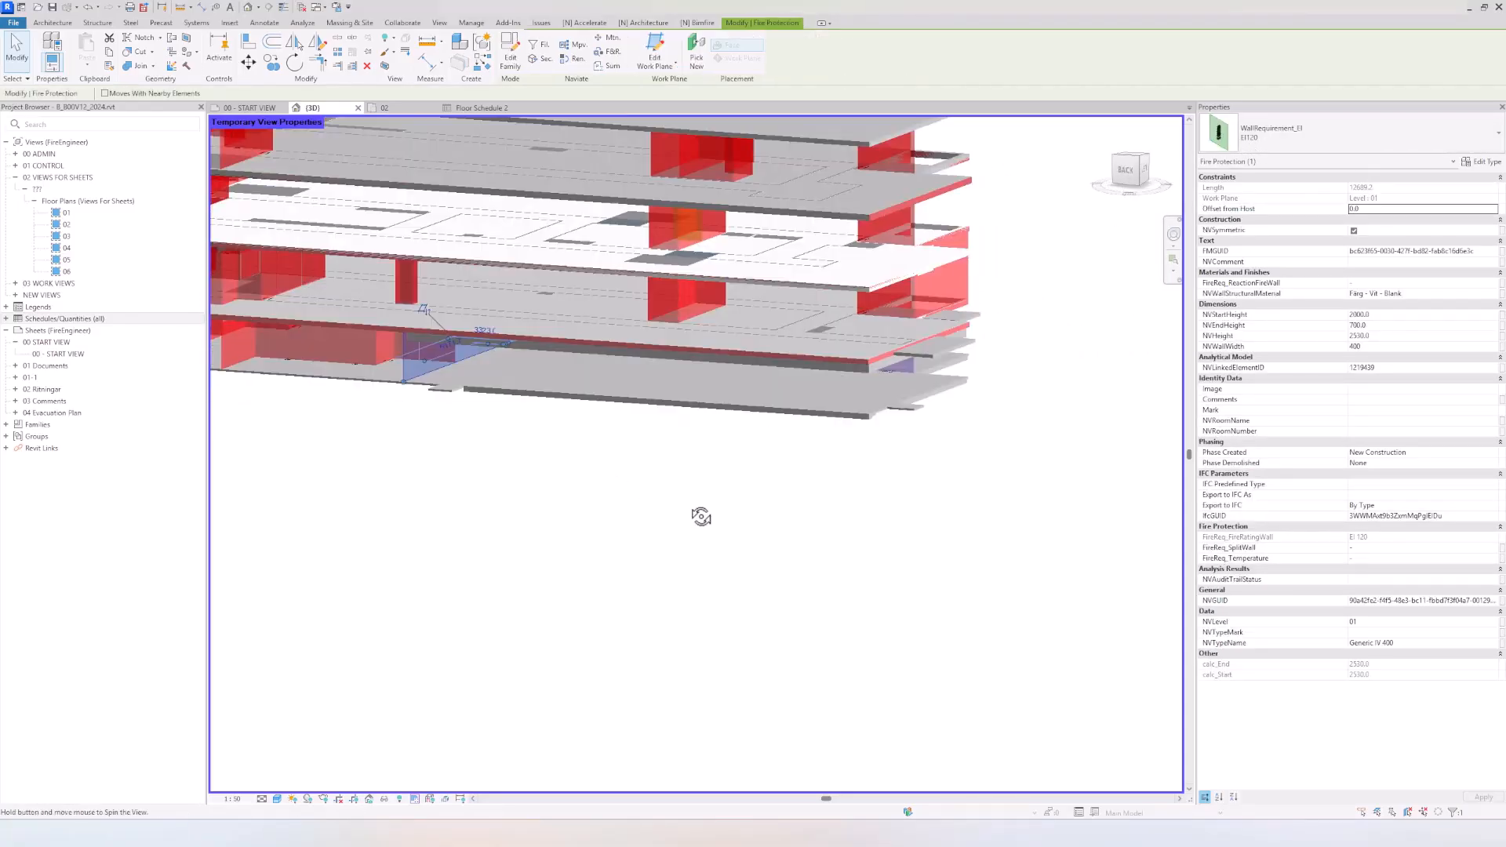
Step: Edit the level 02 NV_REI60 floor's boundary and add boundary lines picked from the Bjälklag 720 slab's outline
{"action": "left_click", "coordinate": [564, 337]}
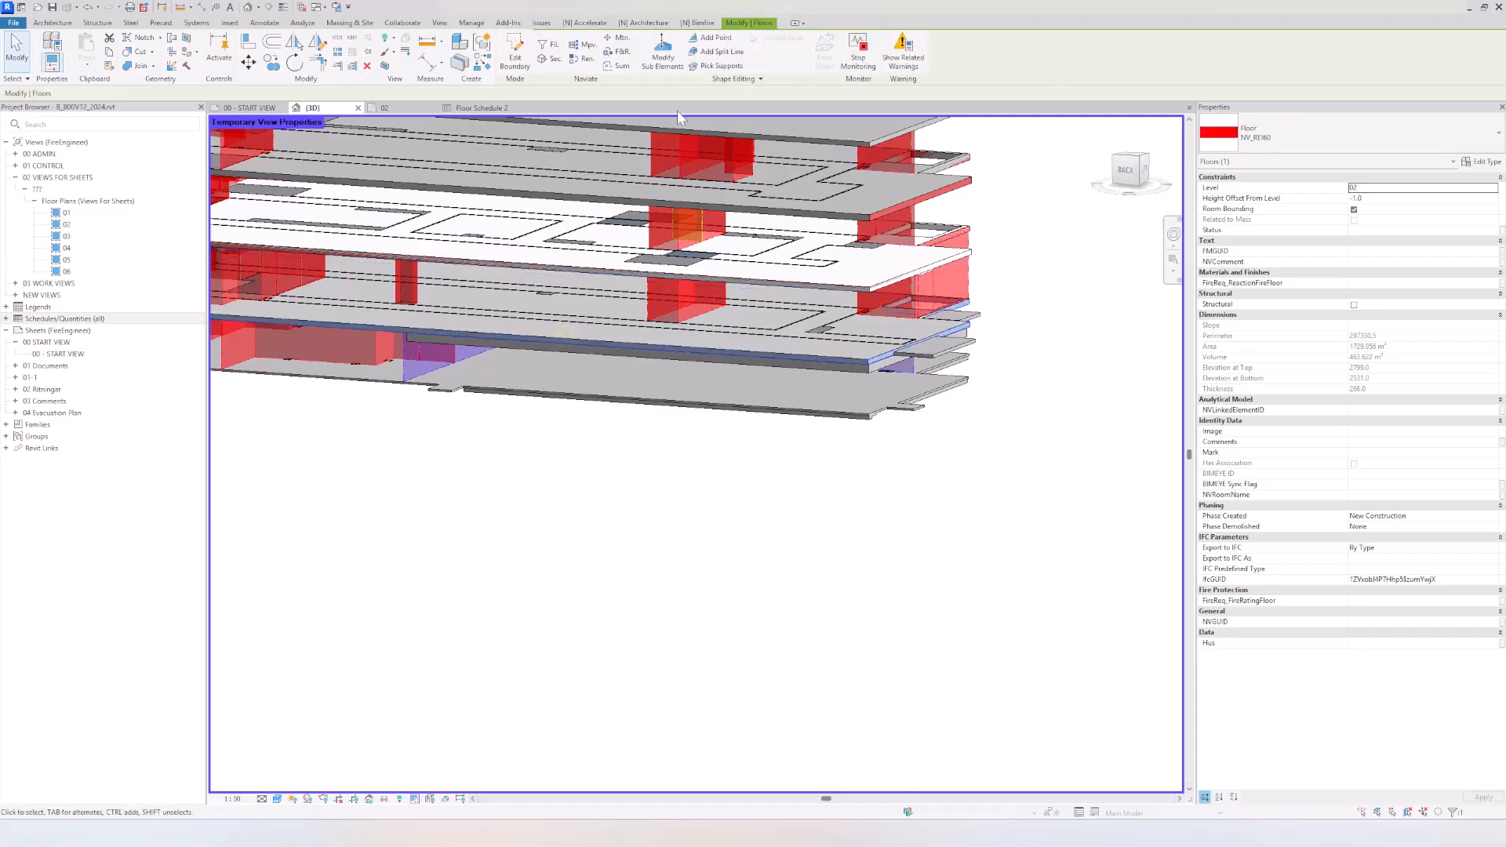
{"action": "left_click", "coordinate": [514, 51]}
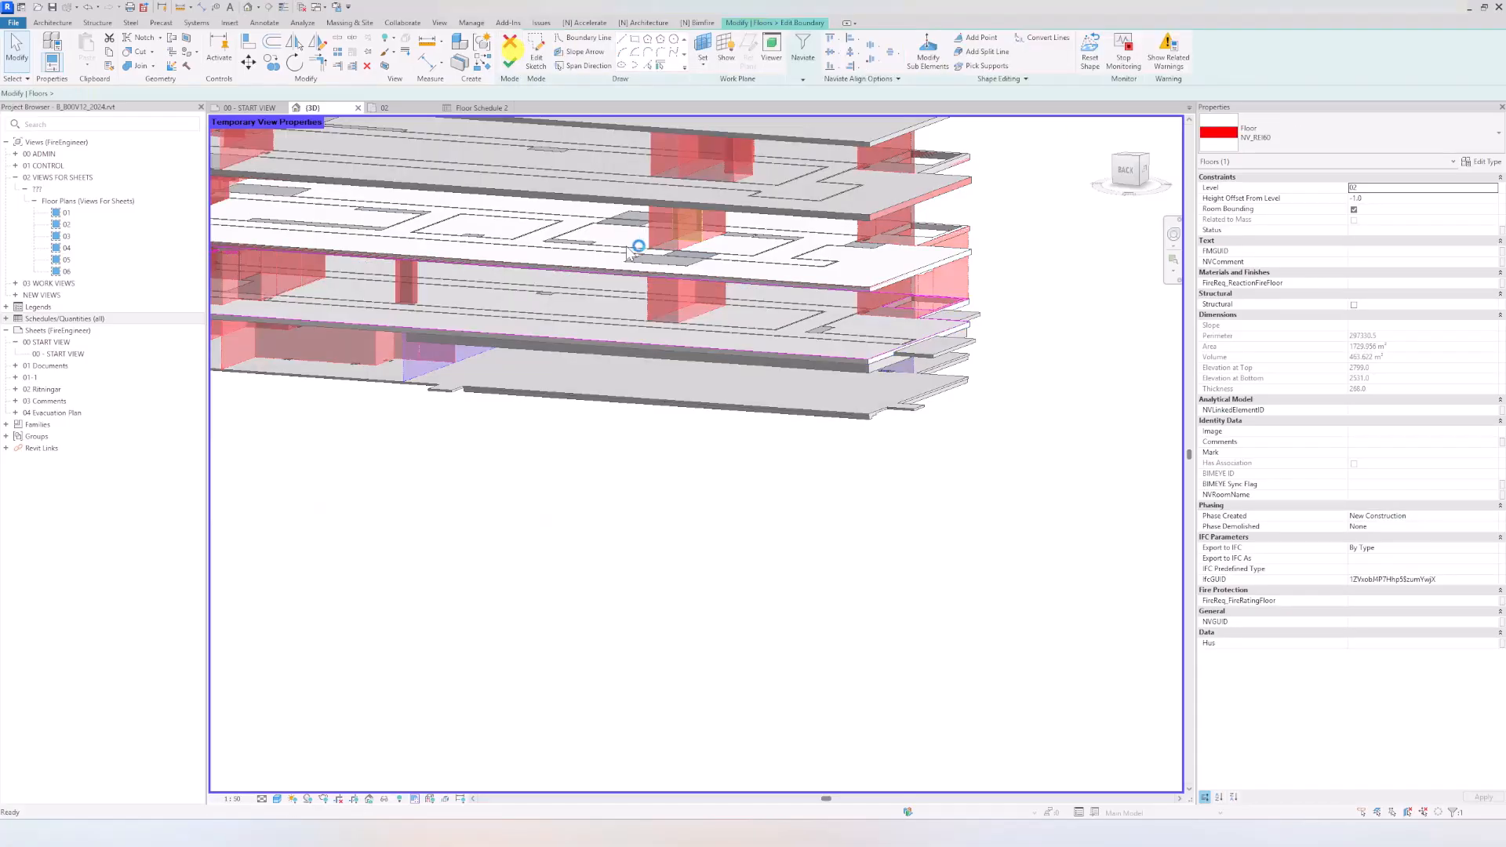
{"action": "middle_click_drag", "start_coordinate": [682, 502], "coordinate": [516, 395], "text": "shift"}
{"action": "scroll", "coordinate": [681, 373], "scroll_direction": "up", "scroll_amount": 2}
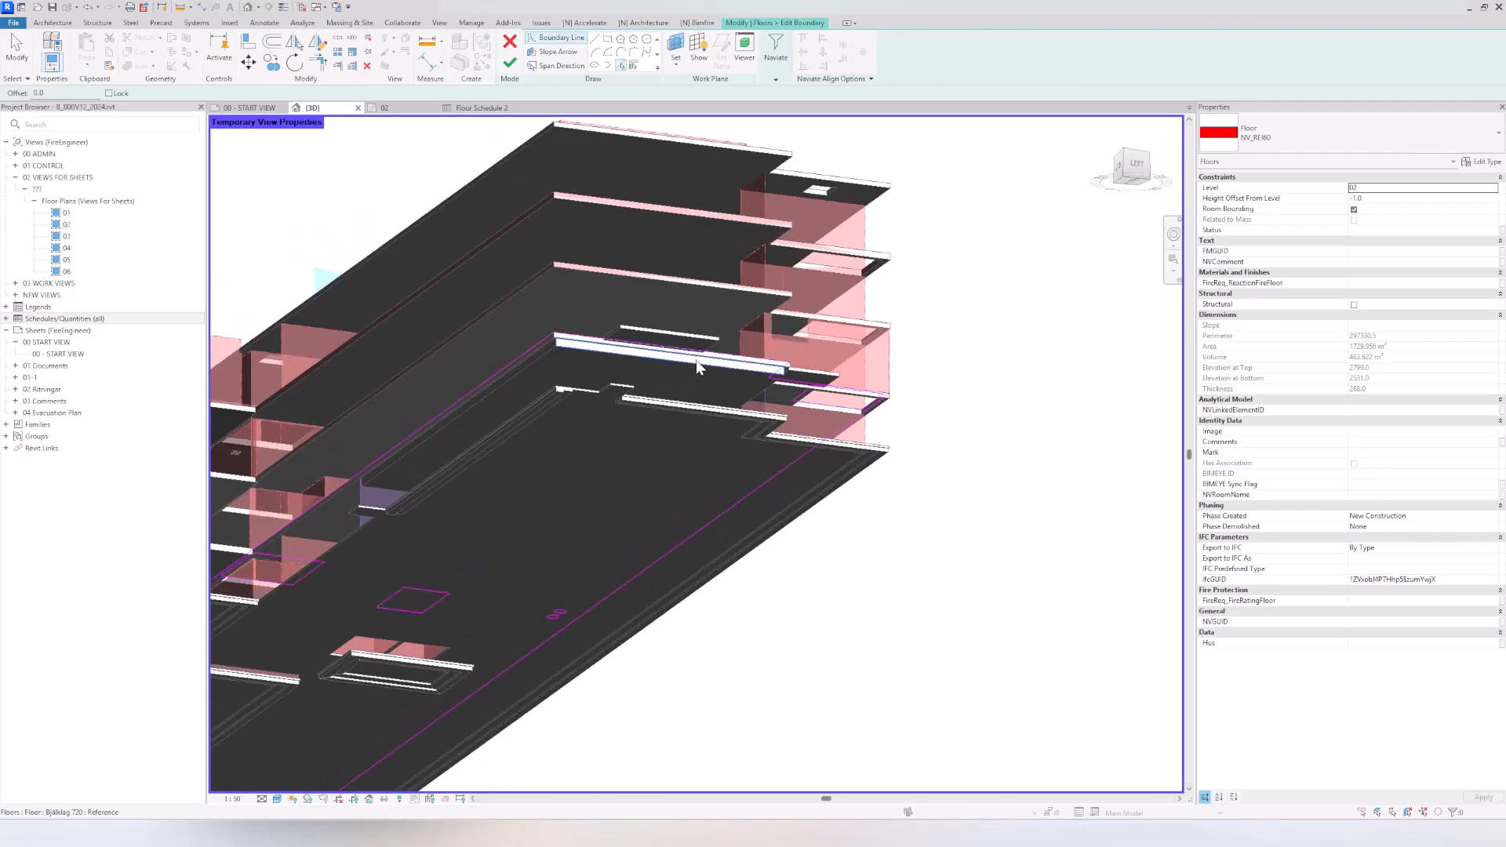
{"action": "scroll", "coordinate": [593, 355], "scroll_direction": "up", "scroll_amount": 5}
{"action": "scroll", "coordinate": [496, 324], "scroll_direction": "down", "scroll_amount": 3}
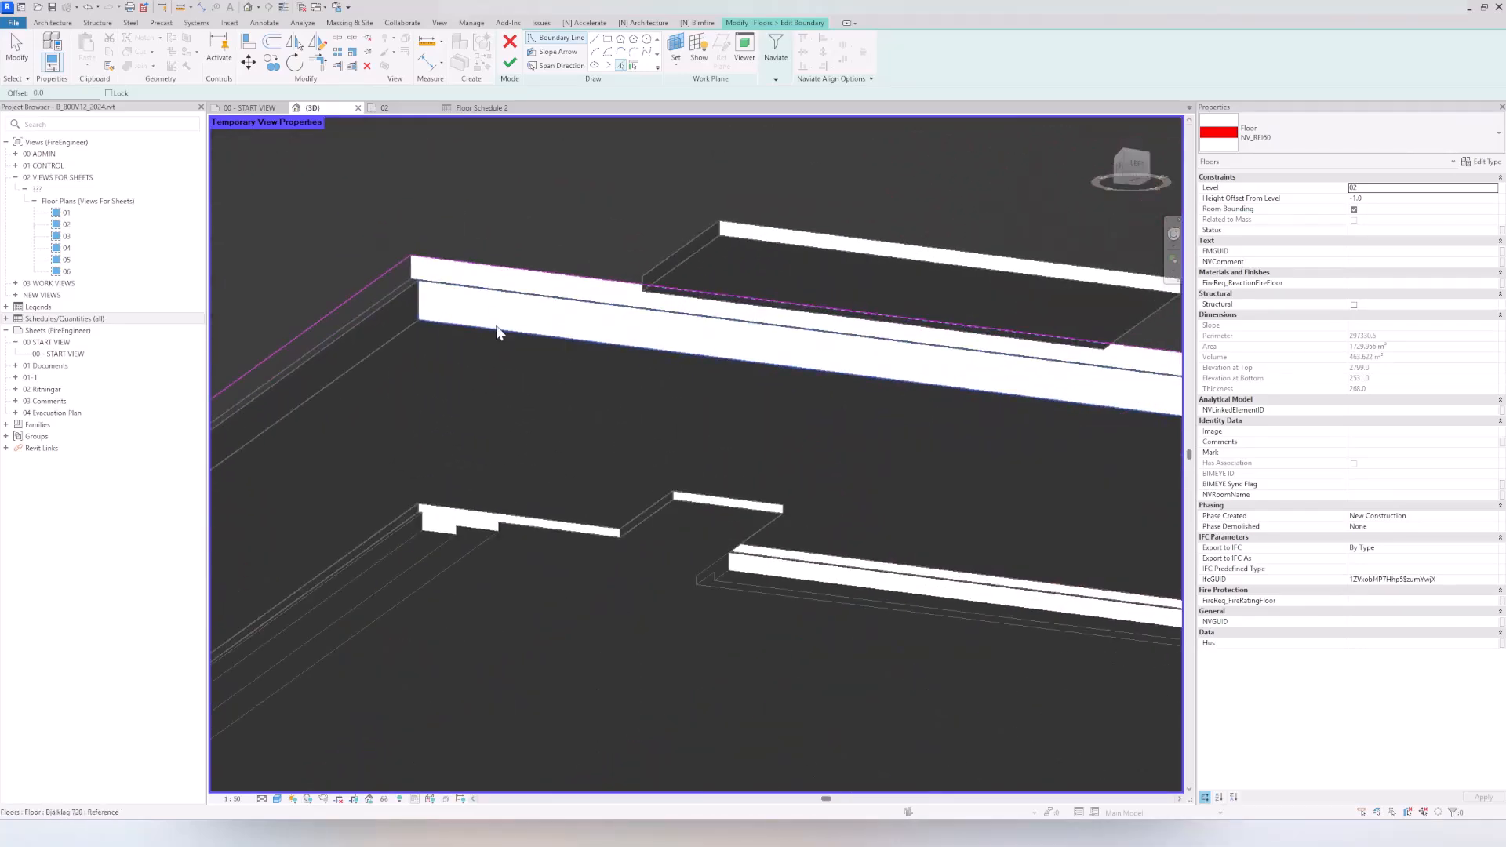
{"action": "left_click", "coordinate": [496, 326]}
{"action": "scroll", "coordinate": [526, 391], "scroll_direction": "down", "scroll_amount": 3}
{"action": "middle_click_drag", "start_coordinate": [527, 390], "coordinate": [610, 685], "text": "shift"}
{"action": "key", "text": "Escape"}
Step: Trim the floor's long outer boundary edge to the new cross line above the EI 120 wall
{"action": "scroll", "coordinate": [604, 691], "scroll_direction": "up", "scroll_amount": 6}
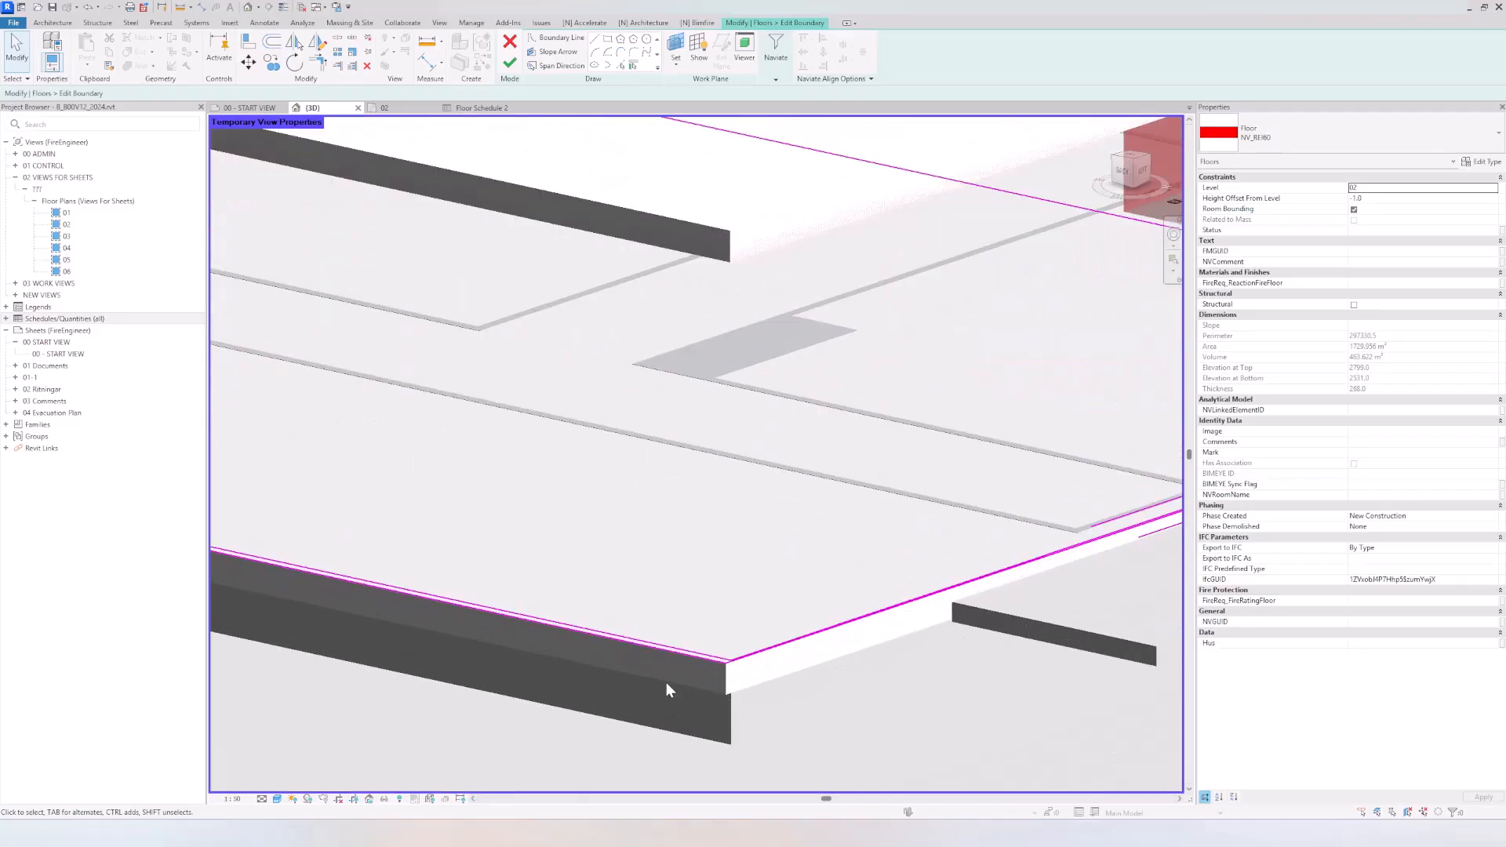
{"action": "scroll", "coordinate": [715, 662], "scroll_direction": "down", "scroll_amount": 4}
{"action": "middle_click_drag", "start_coordinate": [627, 651], "coordinate": [911, 612]}
{"action": "scroll", "coordinate": [736, 539], "scroll_direction": "up", "scroll_amount": 3}
{"action": "middle_click_drag", "start_coordinate": [424, 575], "coordinate": [1091, 580]}
{"action": "scroll", "coordinate": [736, 539], "scroll_direction": "down", "scroll_amount": 3}
{"action": "middle_click_drag", "start_coordinate": [298, 518], "coordinate": [756, 572]}
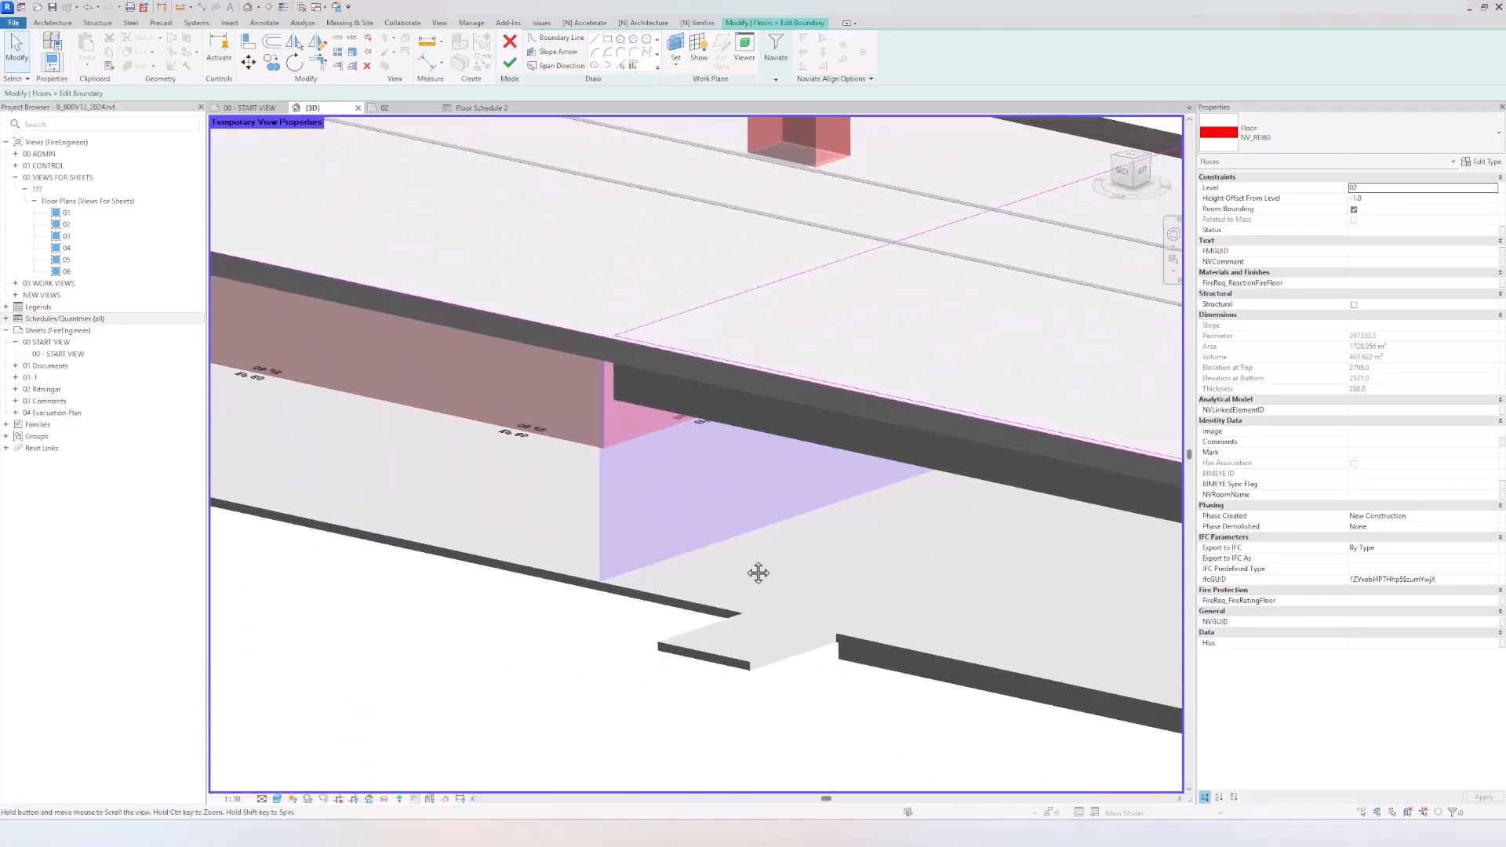
{"action": "key", "text": "t"}
{"action": "key", "text": "r"}
{"action": "left_click", "coordinate": [563, 329]}
{"action": "left_click", "coordinate": [651, 323]}
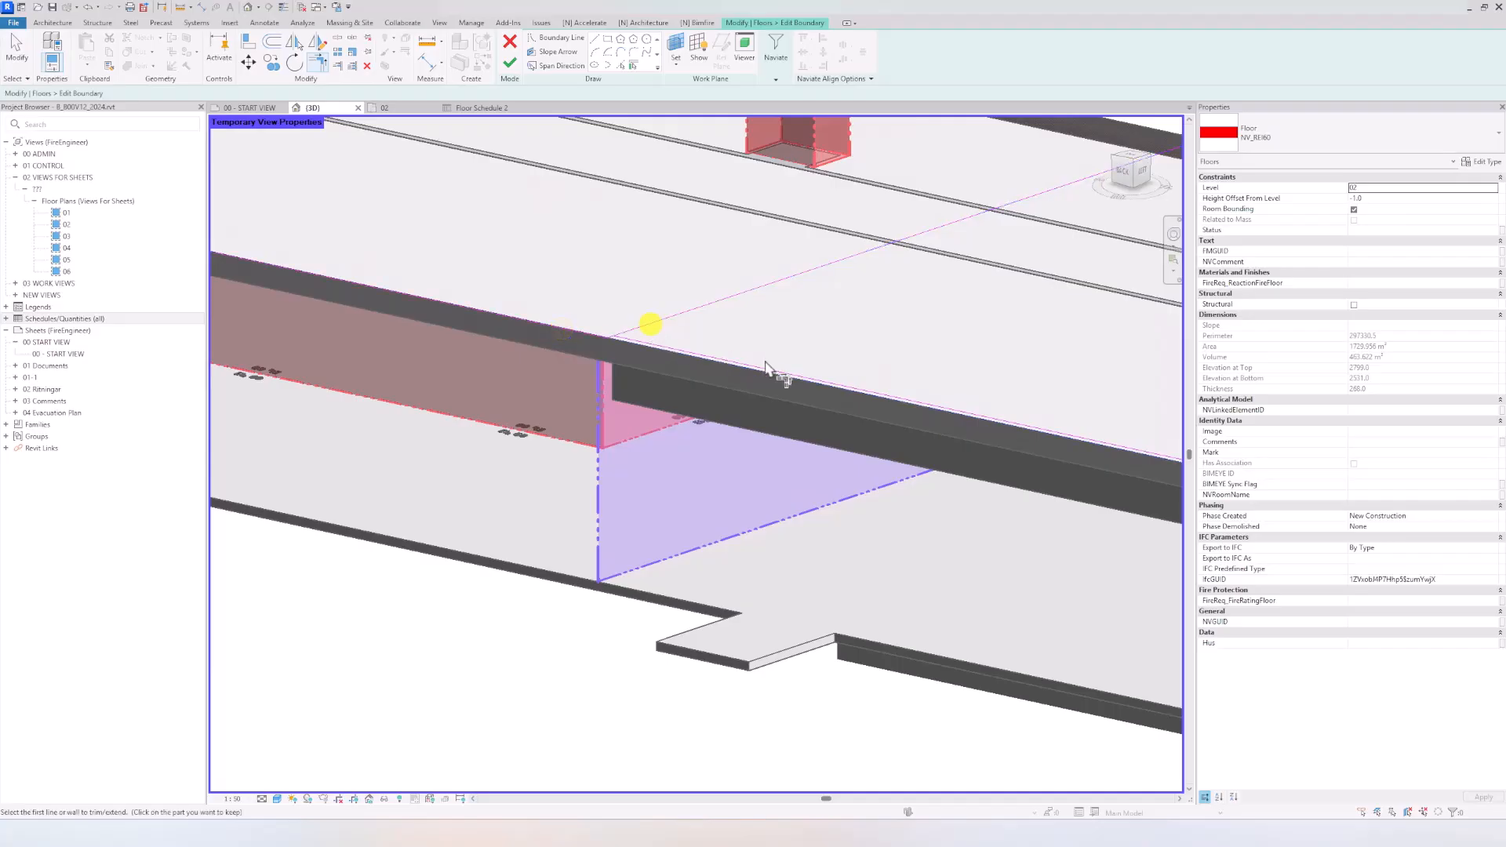
Step: Trim the new inner long boundary line to the floor edge beside the red fire walls
{"action": "scroll", "coordinate": [766, 363], "scroll_direction": "down", "scroll_amount": 3}
{"action": "mouse_move", "coordinate": [982, 422]}
{"action": "middle_mouse_down"}
{"action": "mouse_move", "coordinate": [556, 369]}
{"action": "mouse_move", "coordinate": [695, 403]}
{"action": "mouse_move", "coordinate": [470, 321]}
{"action": "mouse_move", "coordinate": [943, 380]}
{"action": "mouse_move", "coordinate": [820, 369]}
{"action": "mouse_move", "coordinate": [816, 322]}
{"action": "middle_mouse_up"}
{"action": "scroll", "coordinate": [816, 321], "scroll_direction": "up", "scroll_amount": 6}
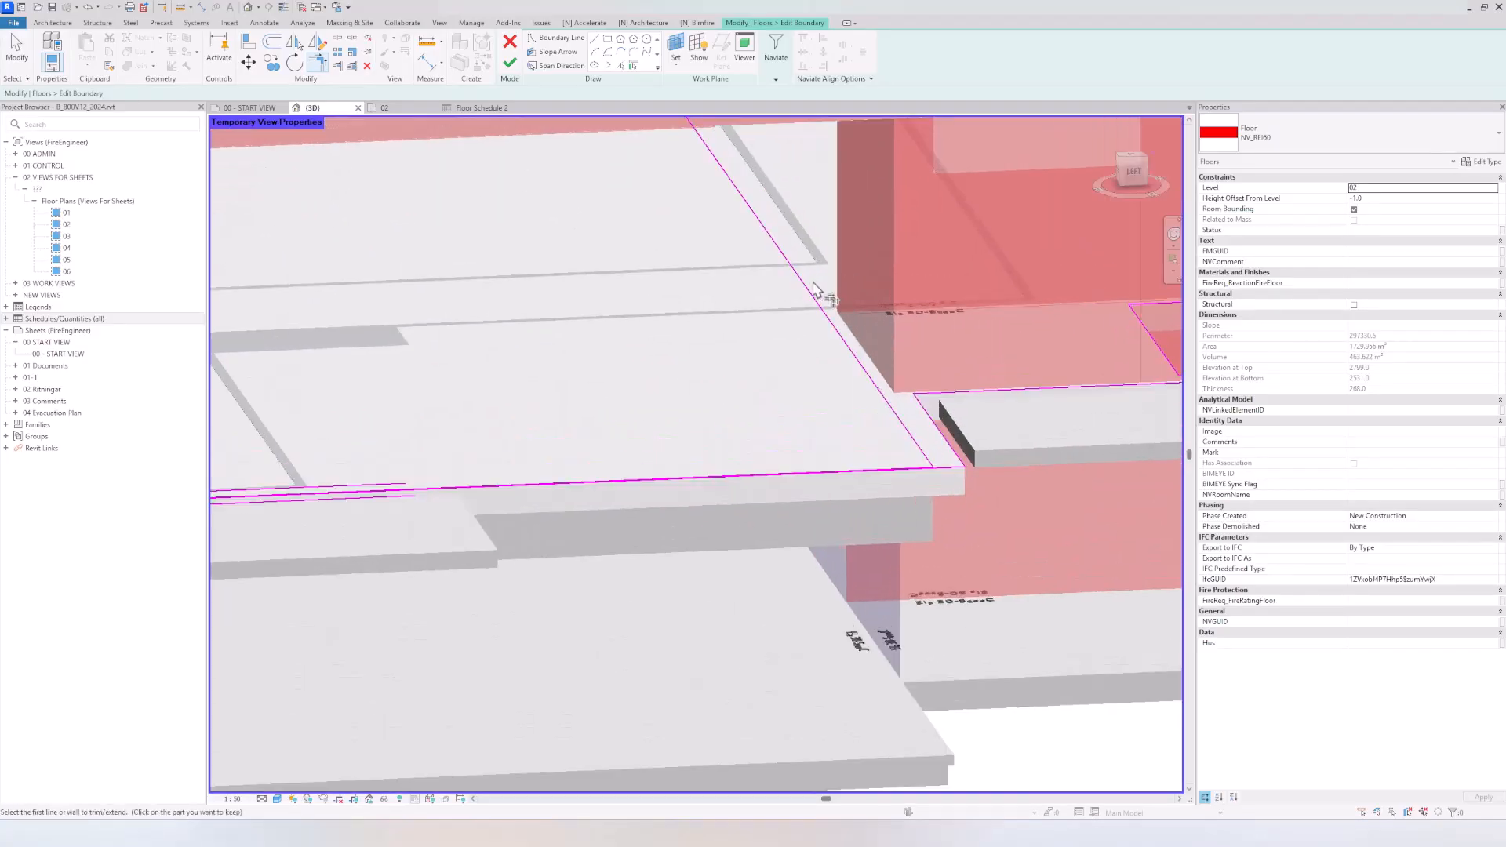
{"action": "left_click", "coordinate": [832, 324]}
{"action": "left_click", "coordinate": [970, 389]}
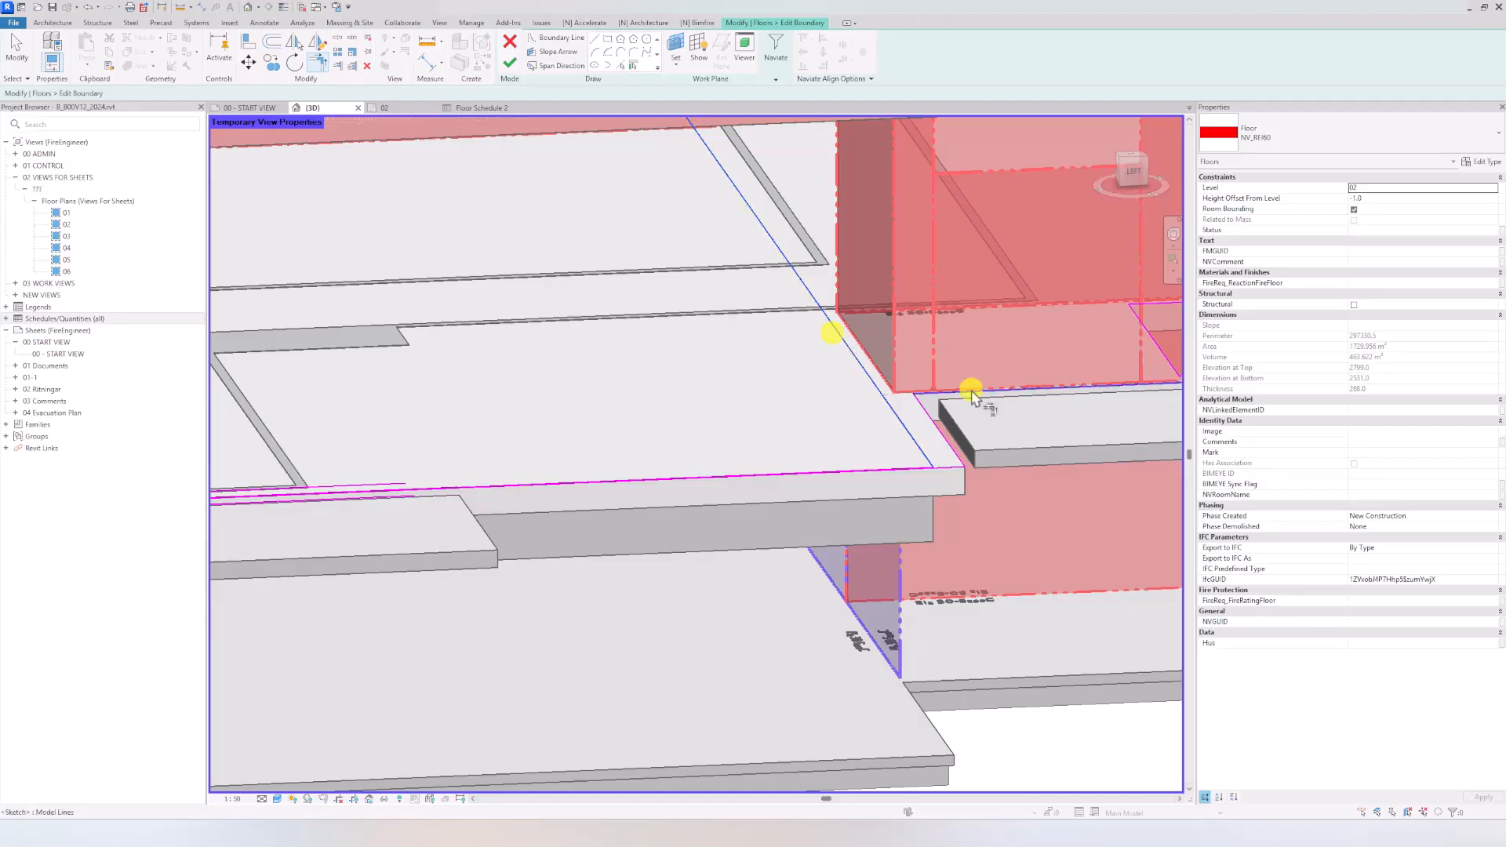
{"action": "key", "text": "Escape"}
Step: Delete the leftover boundary lines around the Bjälklag 720 area and finish the floor sketch
{"action": "left_click", "coordinate": [954, 452]}
{"action": "left_click", "coordinate": [869, 471]}
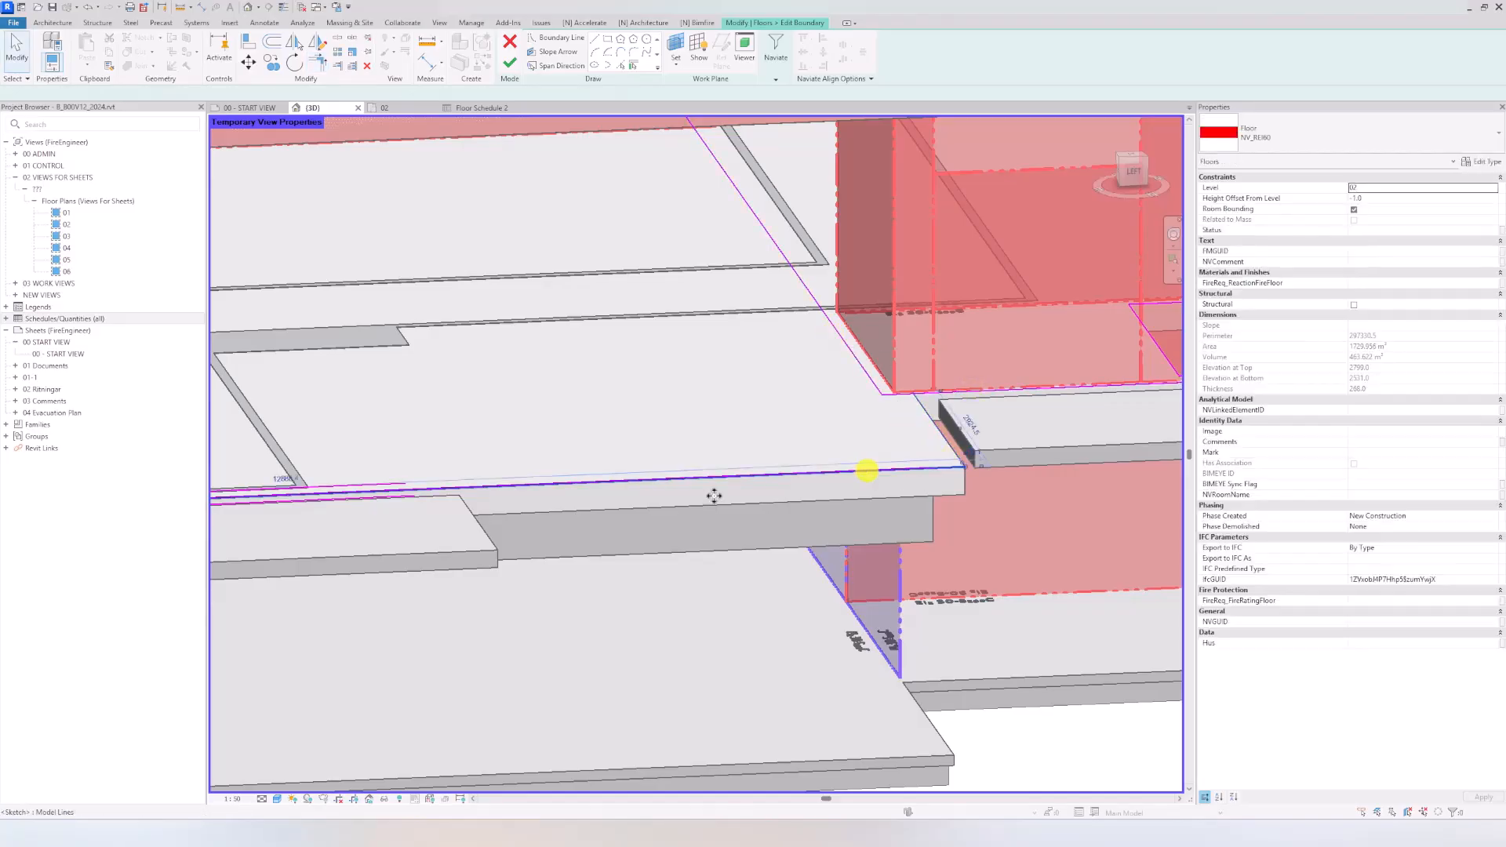
{"action": "scroll", "coordinate": [712, 494], "scroll_direction": "down", "scroll_amount": 4}
{"action": "left_click", "coordinate": [436, 471]}
{"action": "key", "text": "Delete"}
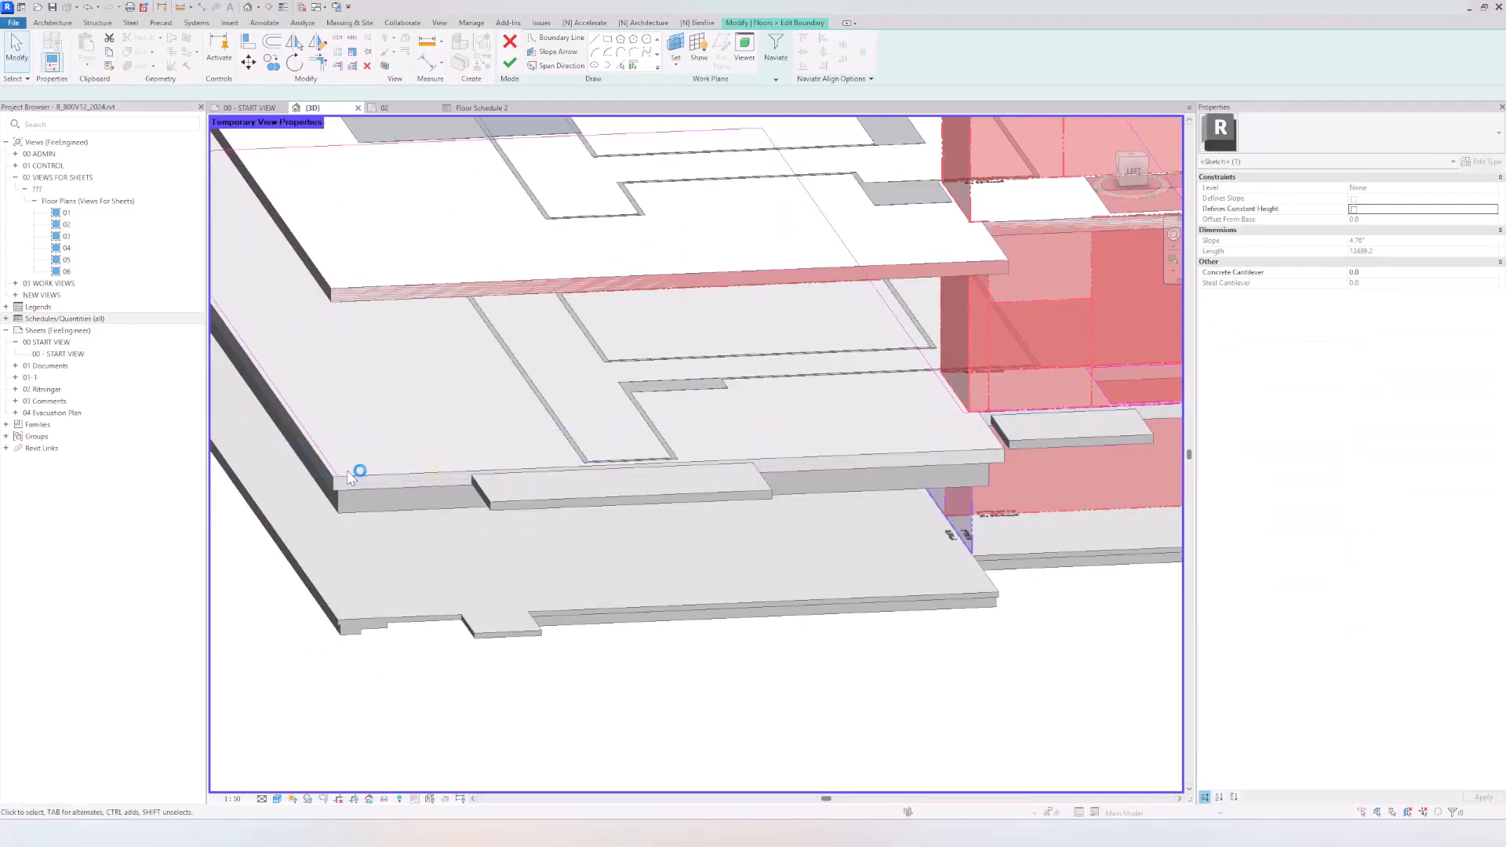
{"action": "left_click", "coordinate": [337, 471]}
{"action": "key", "text": "Delete"}
{"action": "scroll", "coordinate": [368, 494], "scroll_direction": "down", "scroll_amount": 3}
{"action": "middle_click_drag", "start_coordinate": [371, 497], "coordinate": [576, 487]}
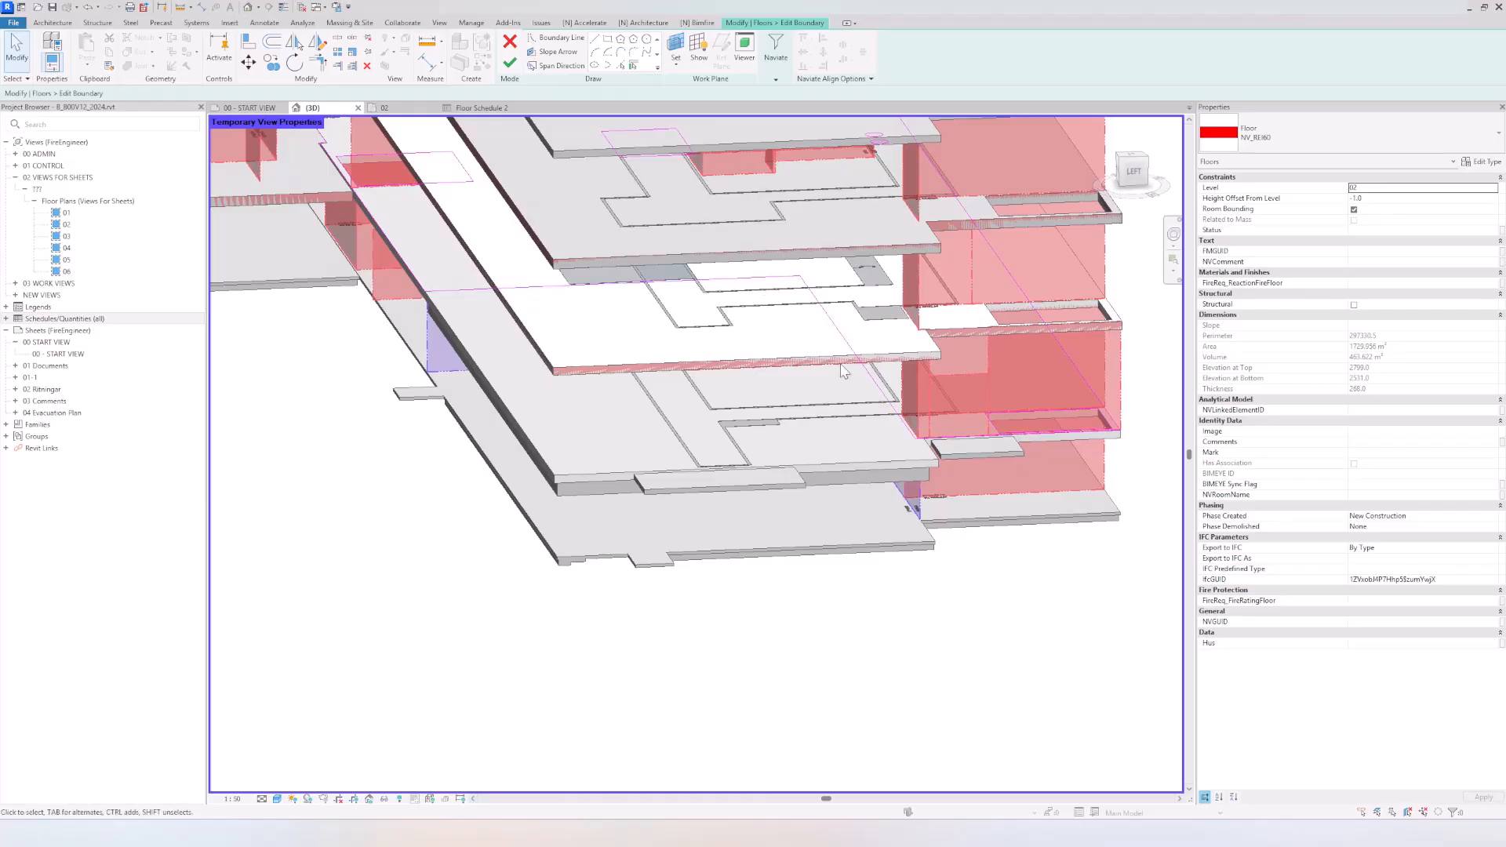
{"action": "left_click", "coordinate": [511, 65]}
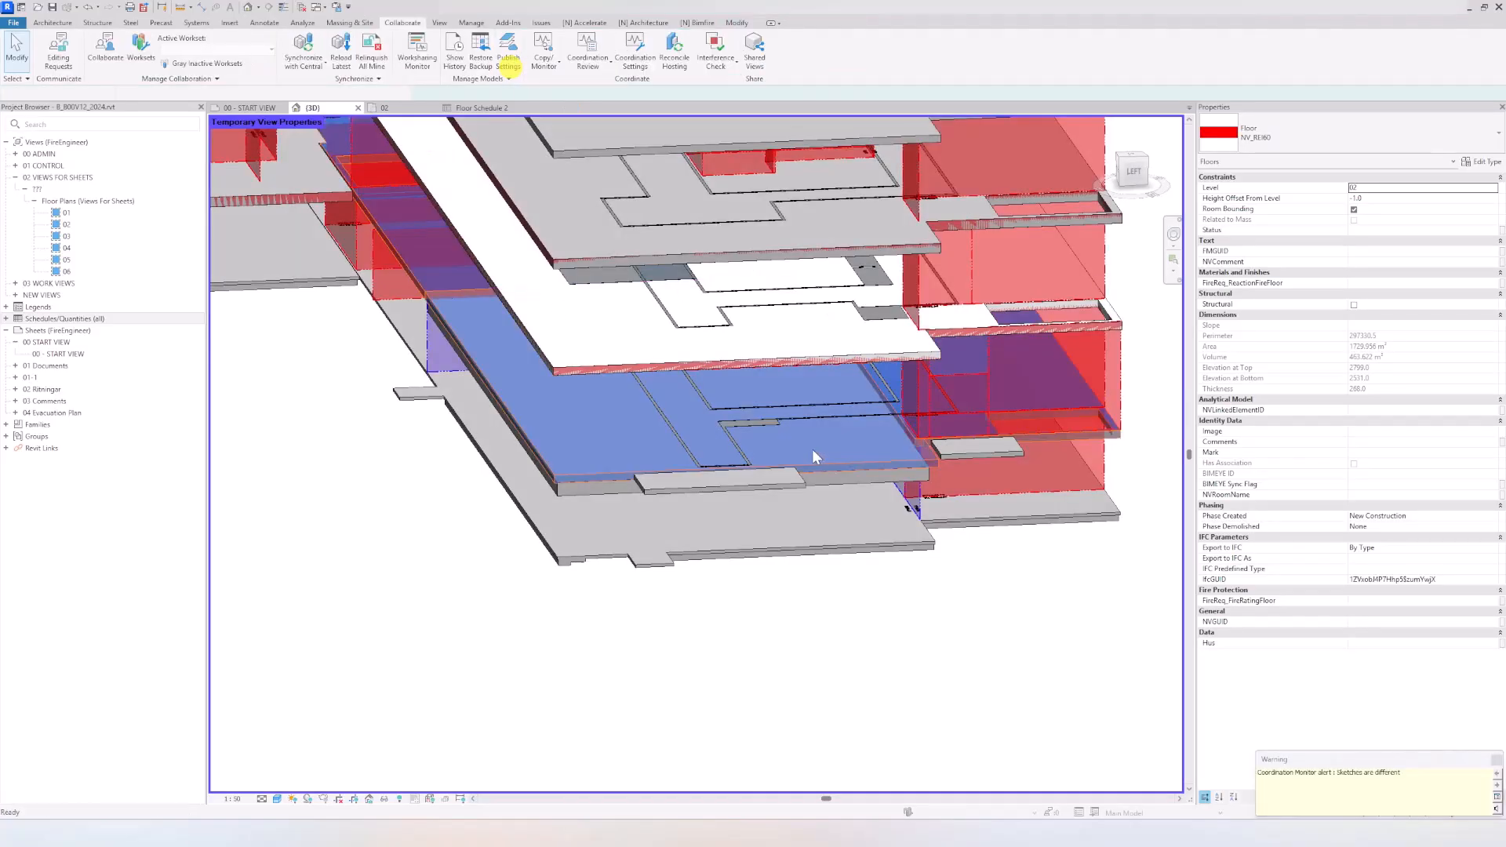
{"action": "left_click", "coordinate": [716, 656]}
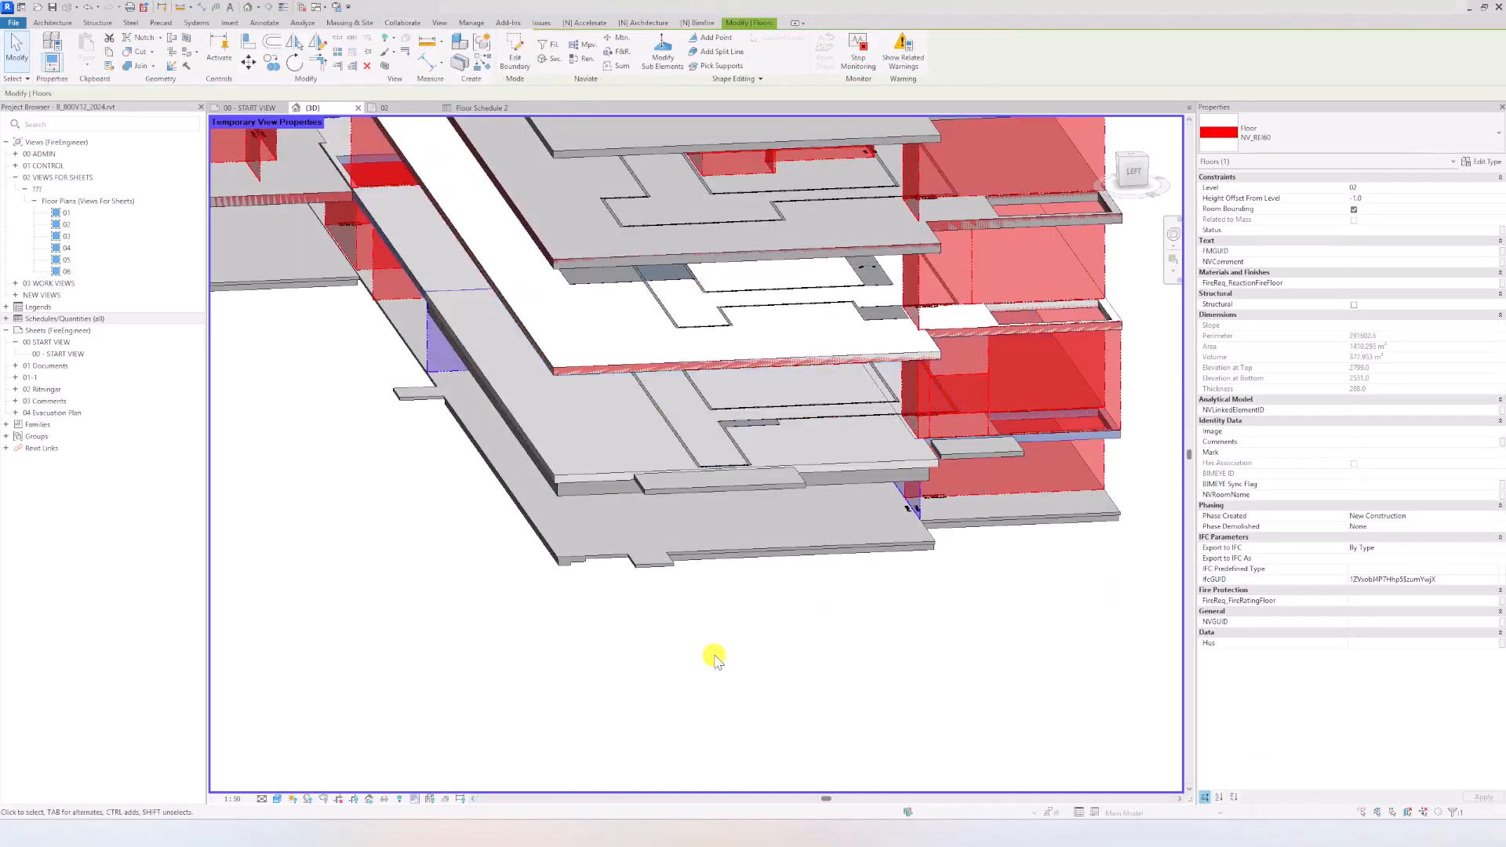
Step: Examine the Bjälklag 720 floor's properties and the type properties of the EI 120 wall requirement beneath it
{"action": "left_click", "coordinate": [572, 492]}
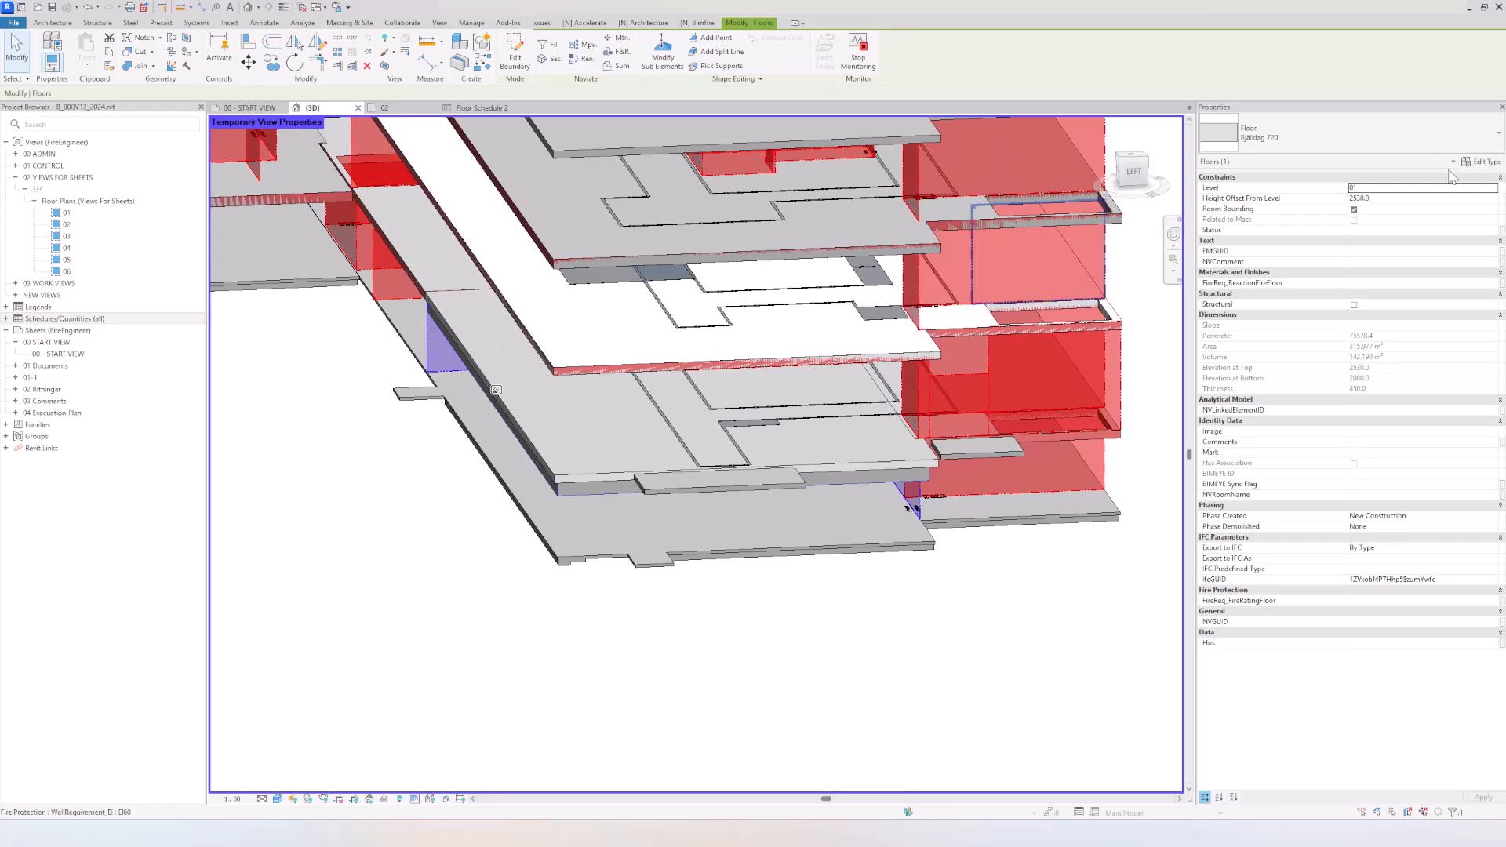
{"action": "scroll", "coordinate": [417, 383], "scroll_direction": "up", "scroll_amount": 4}
{"action": "left_click", "coordinate": [449, 335]}
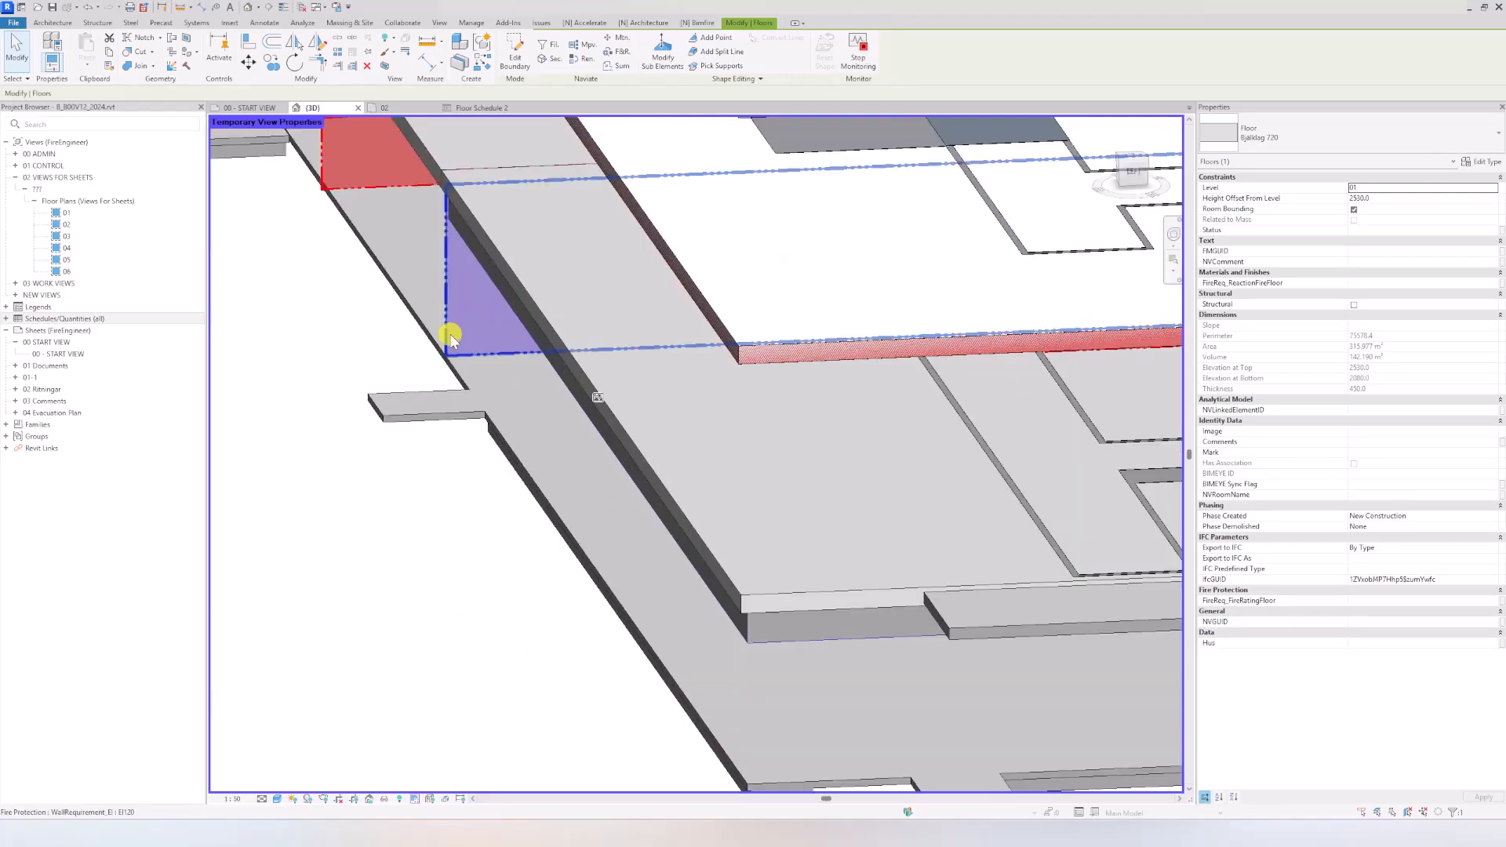
{"action": "left_click", "coordinate": [1476, 161]}
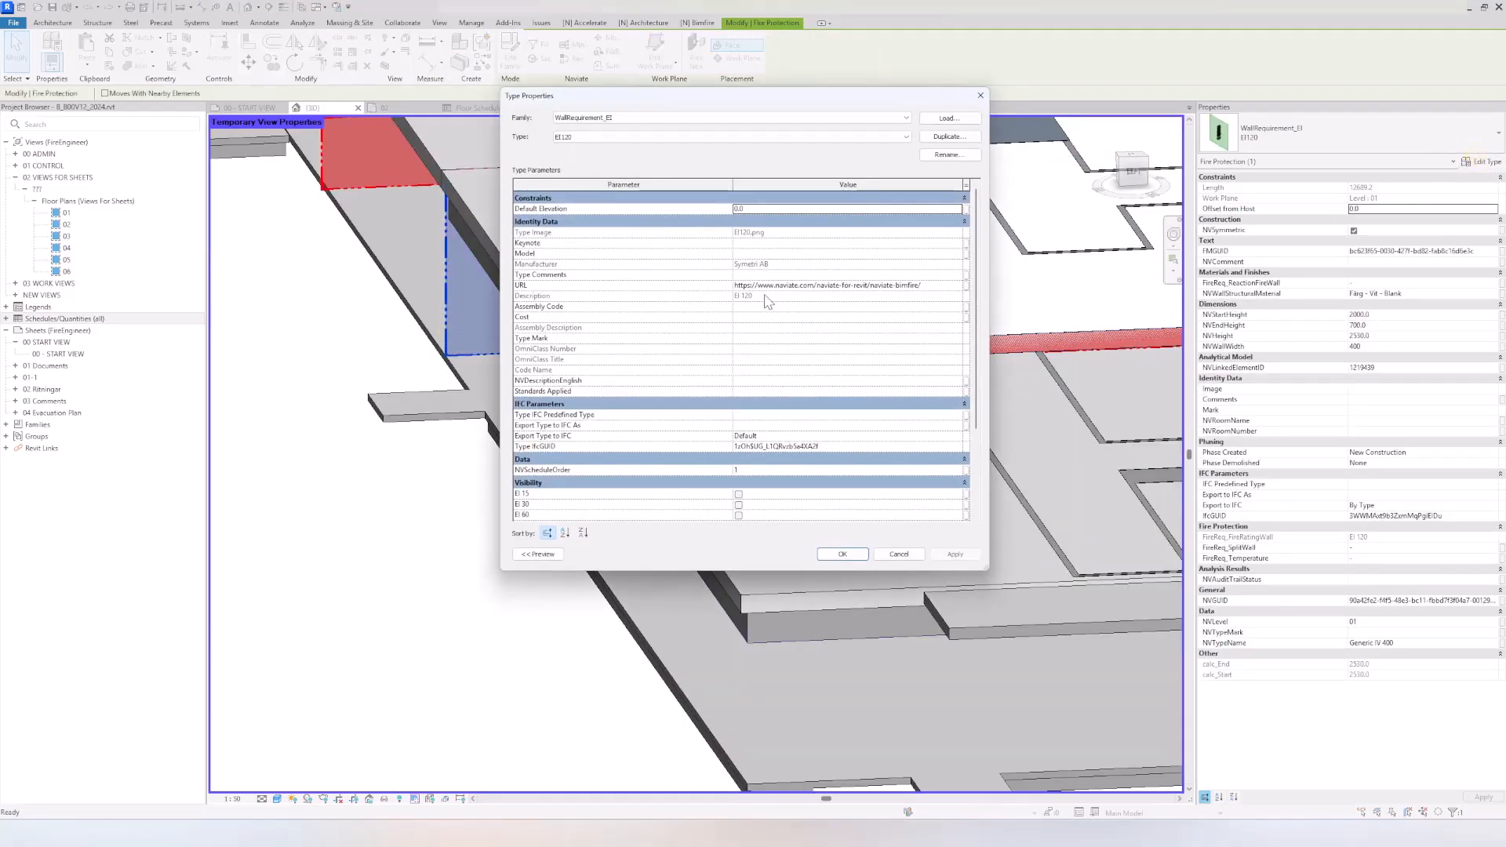
{"action": "scroll", "coordinate": [772, 304], "scroll_direction": "down", "scroll_amount": 3}
{"action": "scroll", "coordinate": [774, 305], "scroll_direction": "up", "scroll_amount": 3}
{"action": "key", "text": "Escape"}
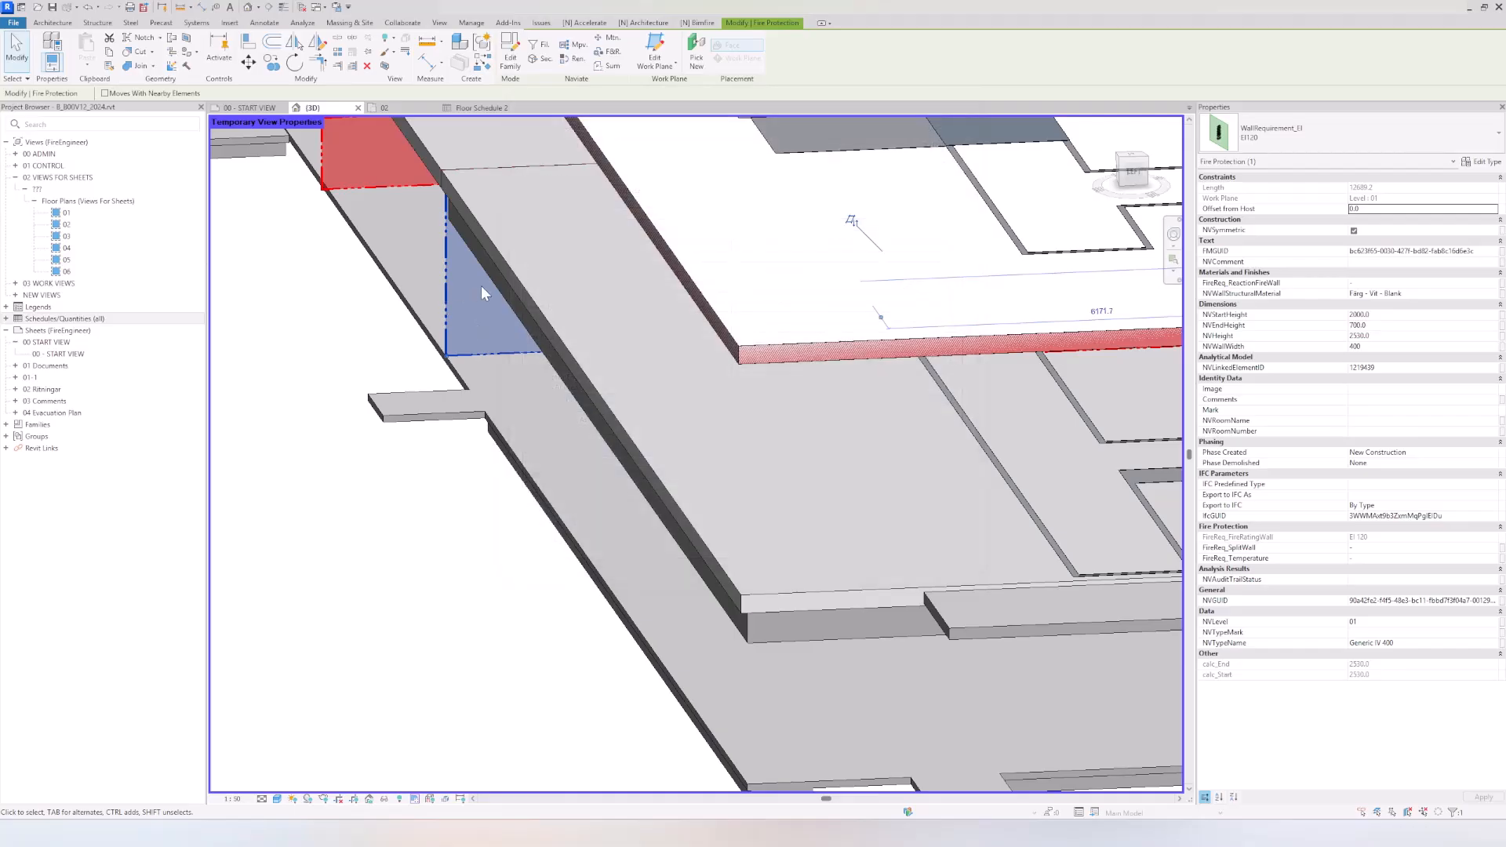
{"action": "left_click", "coordinate": [447, 309]}
{"action": "left_click", "coordinate": [348, 344]}
Step: Open the project's object styles and expand the Fire Protection category's subcategories
{"action": "left_click", "coordinate": [474, 22]}
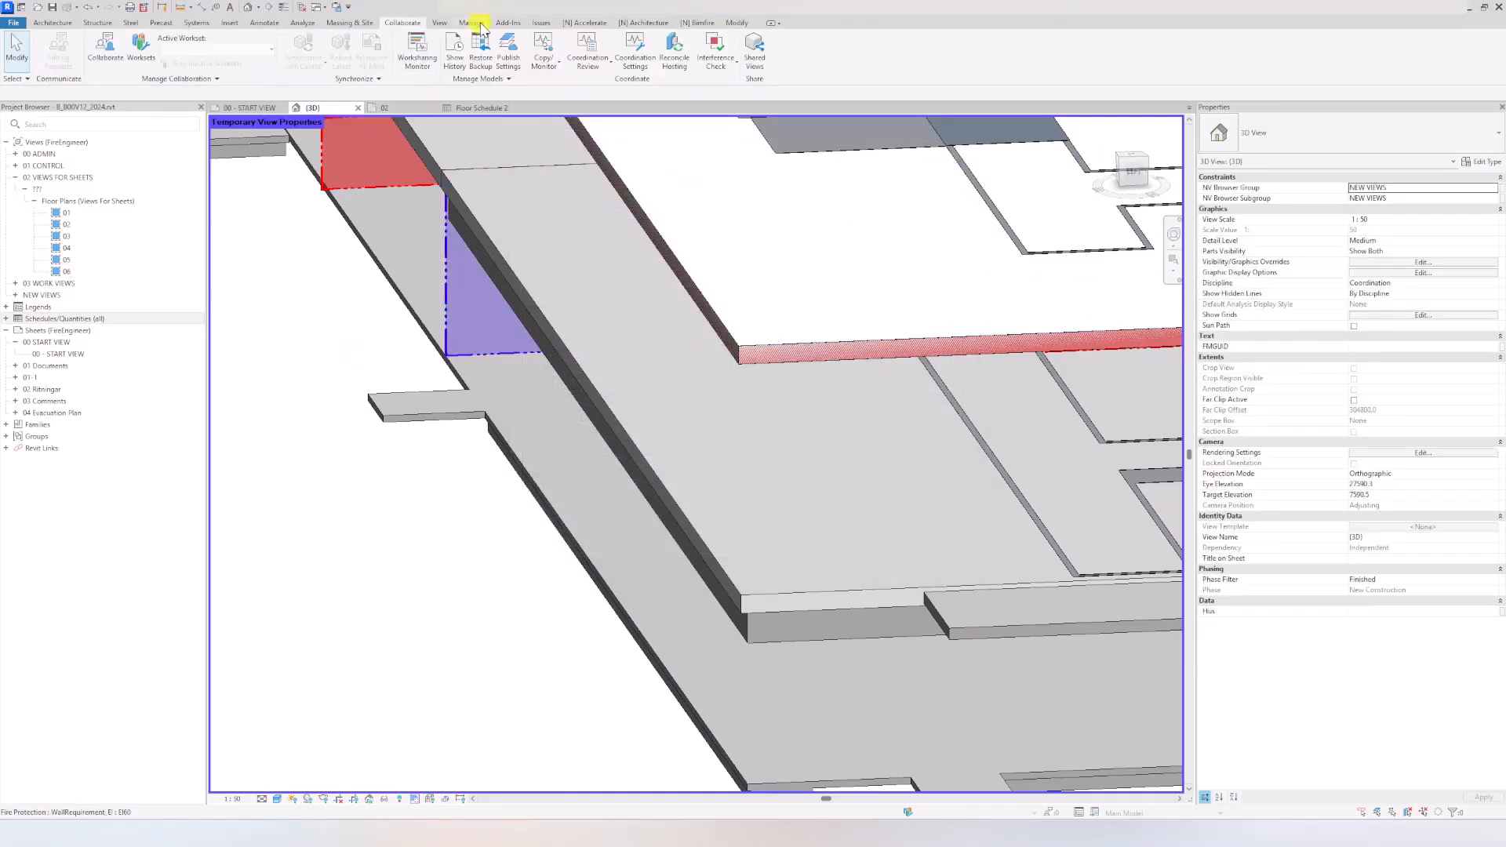
{"action": "left_click", "coordinate": [78, 53]}
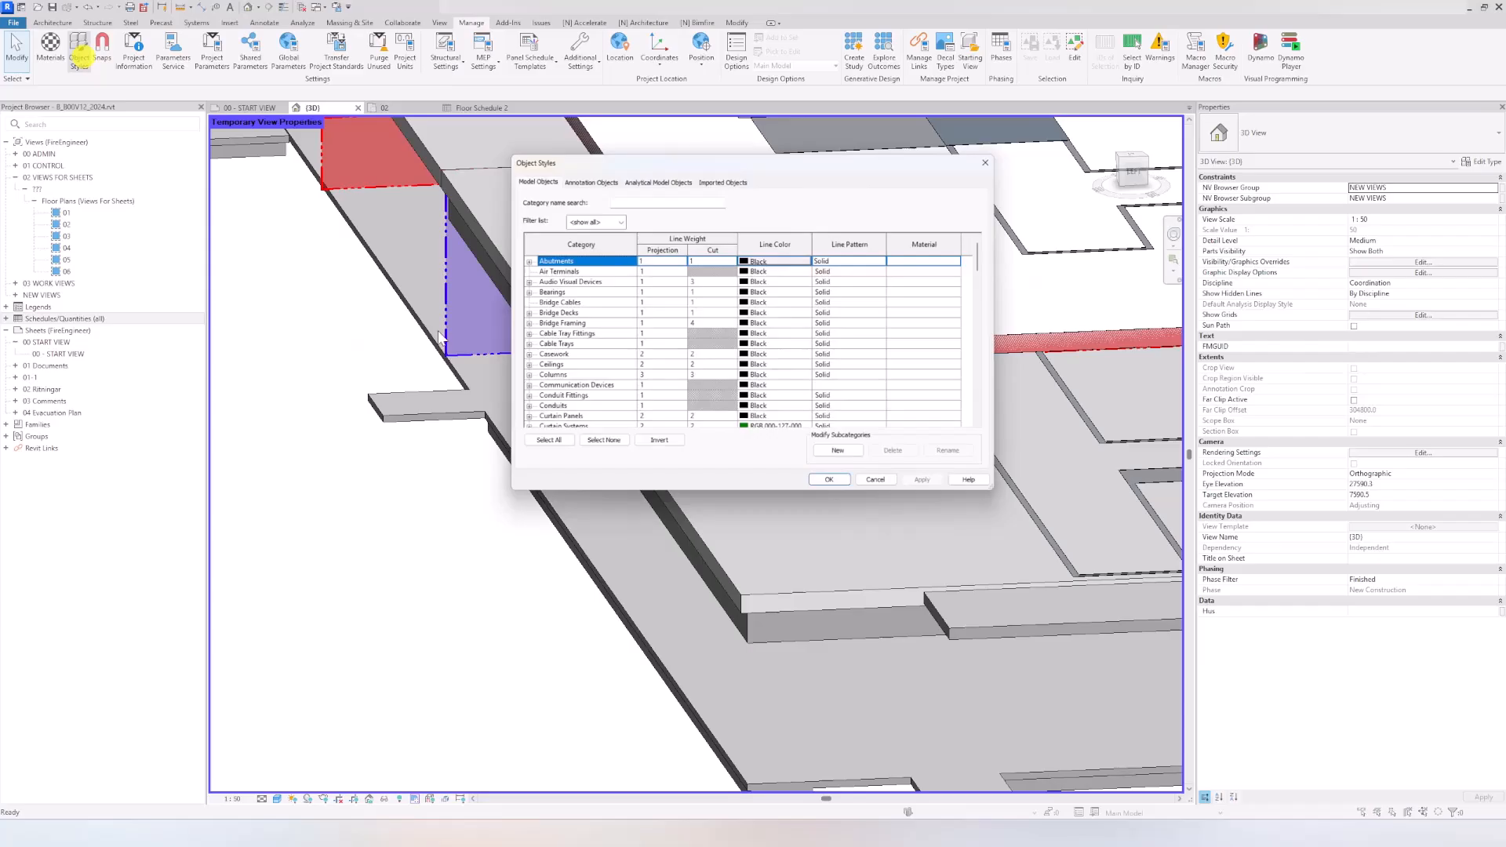
{"action": "left_click", "coordinate": [555, 335]}
{"action": "key", "text": "f"}
{"action": "scroll", "coordinate": [556, 347], "scroll_direction": "down", "scroll_amount": 2}
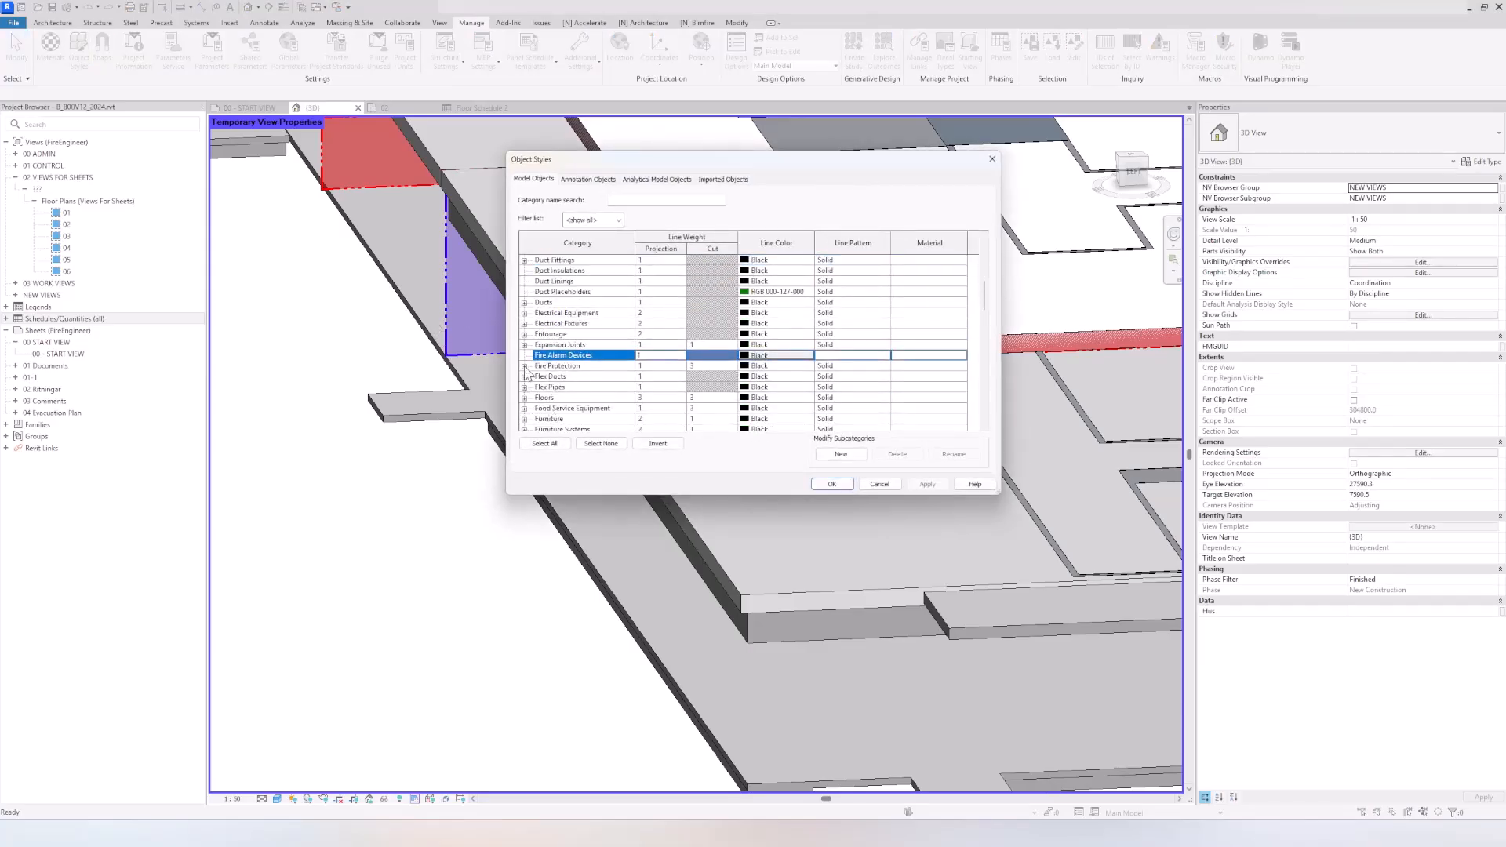
{"action": "left_click", "coordinate": [524, 365]}
{"action": "scroll", "coordinate": [583, 403], "scroll_direction": "down", "scroll_amount": 1}
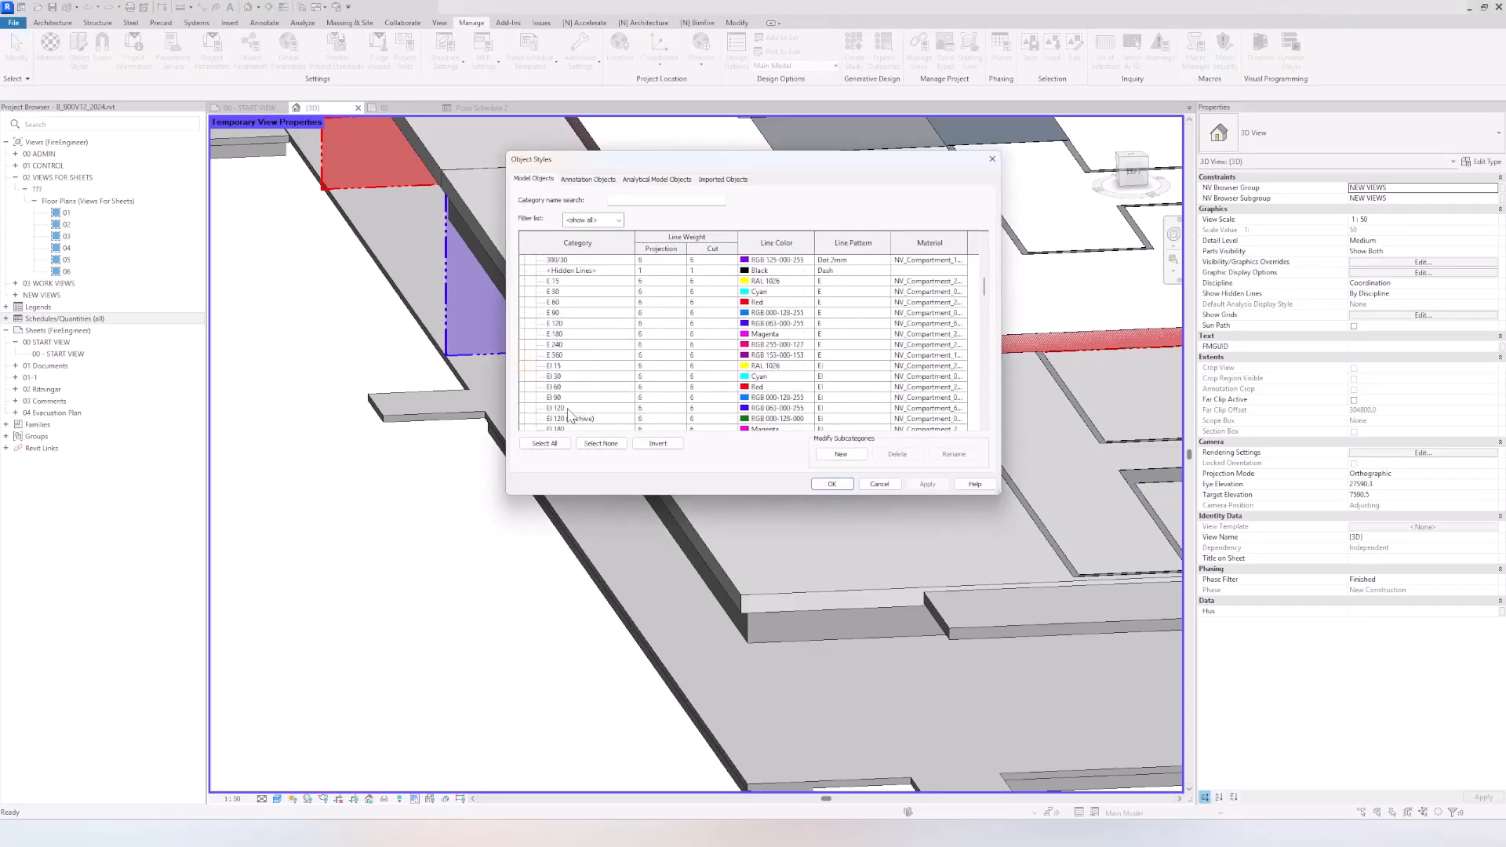
Step: Inspect the line colour definition of the Fire Protection subcategory EI 120
{"action": "left_click", "coordinate": [566, 409]}
{"action": "left_click", "coordinate": [777, 408]}
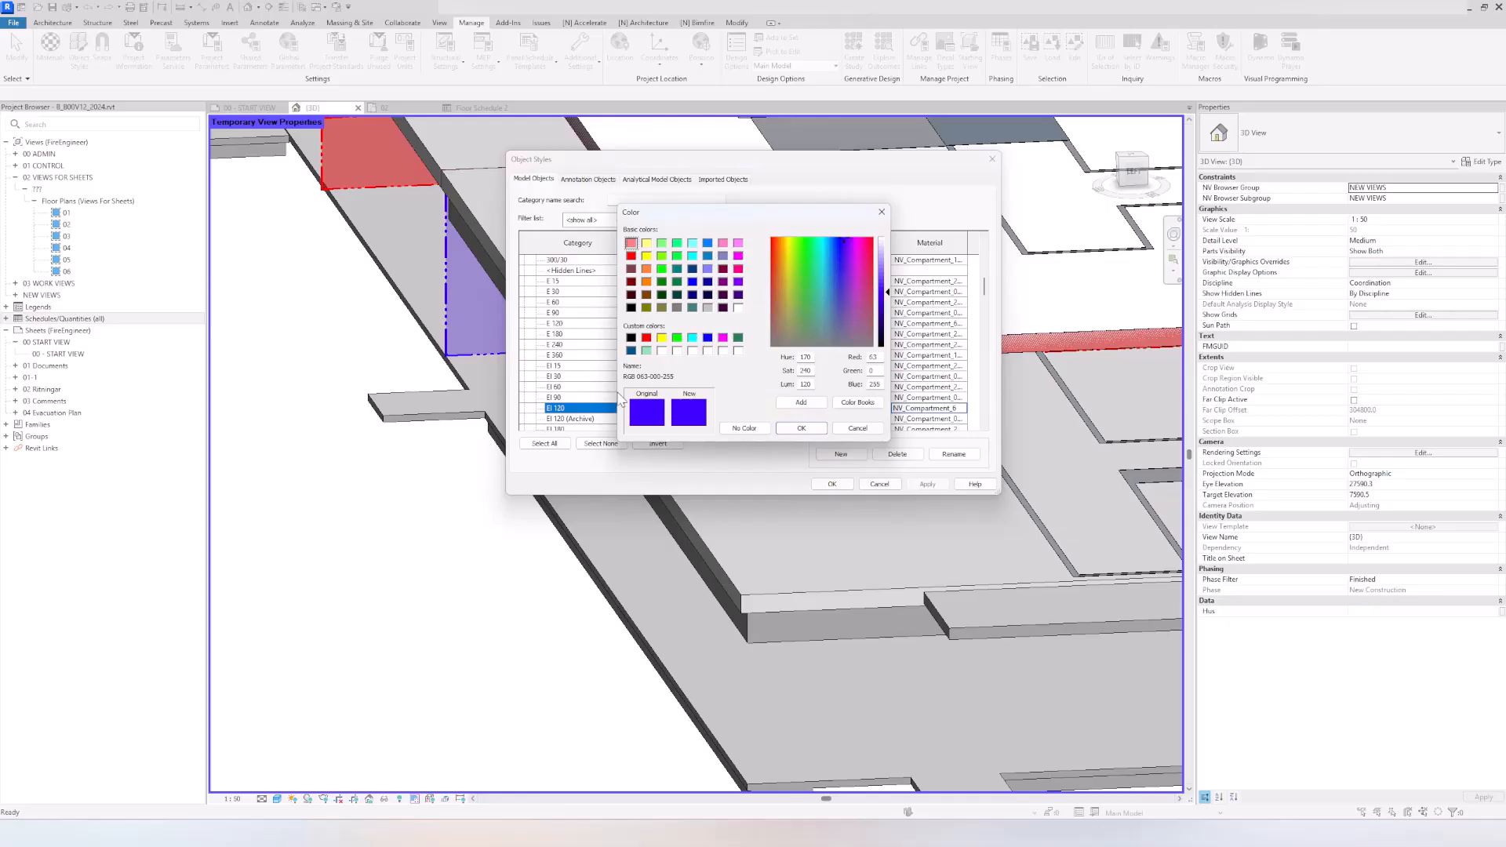
{"action": "left_click", "coordinate": [662, 350]}
{"action": "left_click", "coordinate": [648, 413]}
{"action": "left_click", "coordinate": [800, 430]}
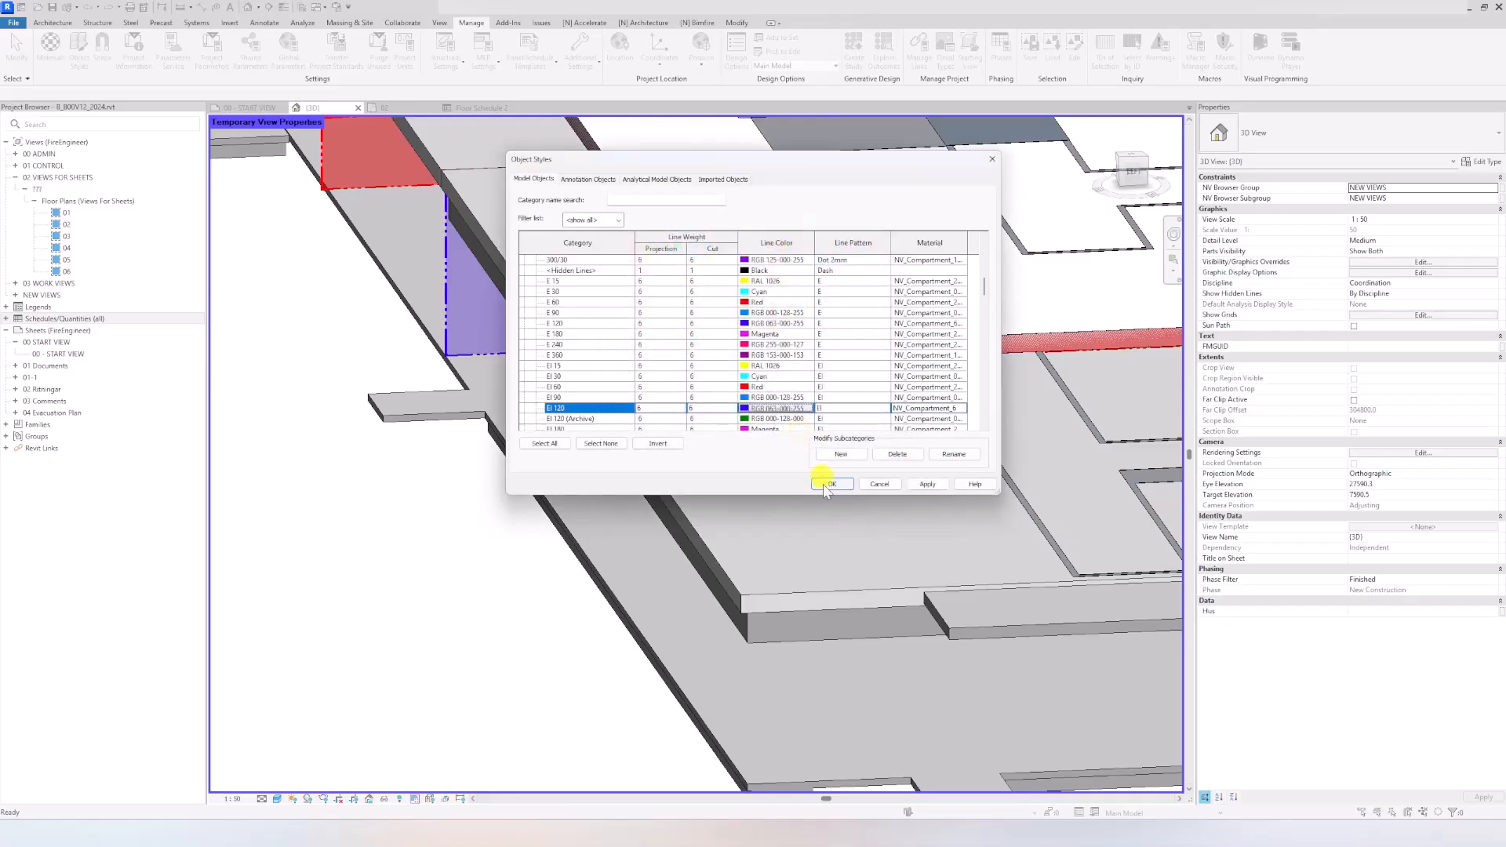
Step: Set the Bjälklag 720 floor type's coarse scale fill to a solid pattern in colour RGB 063-000-255
{"action": "left_click", "coordinate": [830, 484]}
{"action": "left_click", "coordinate": [748, 628]}
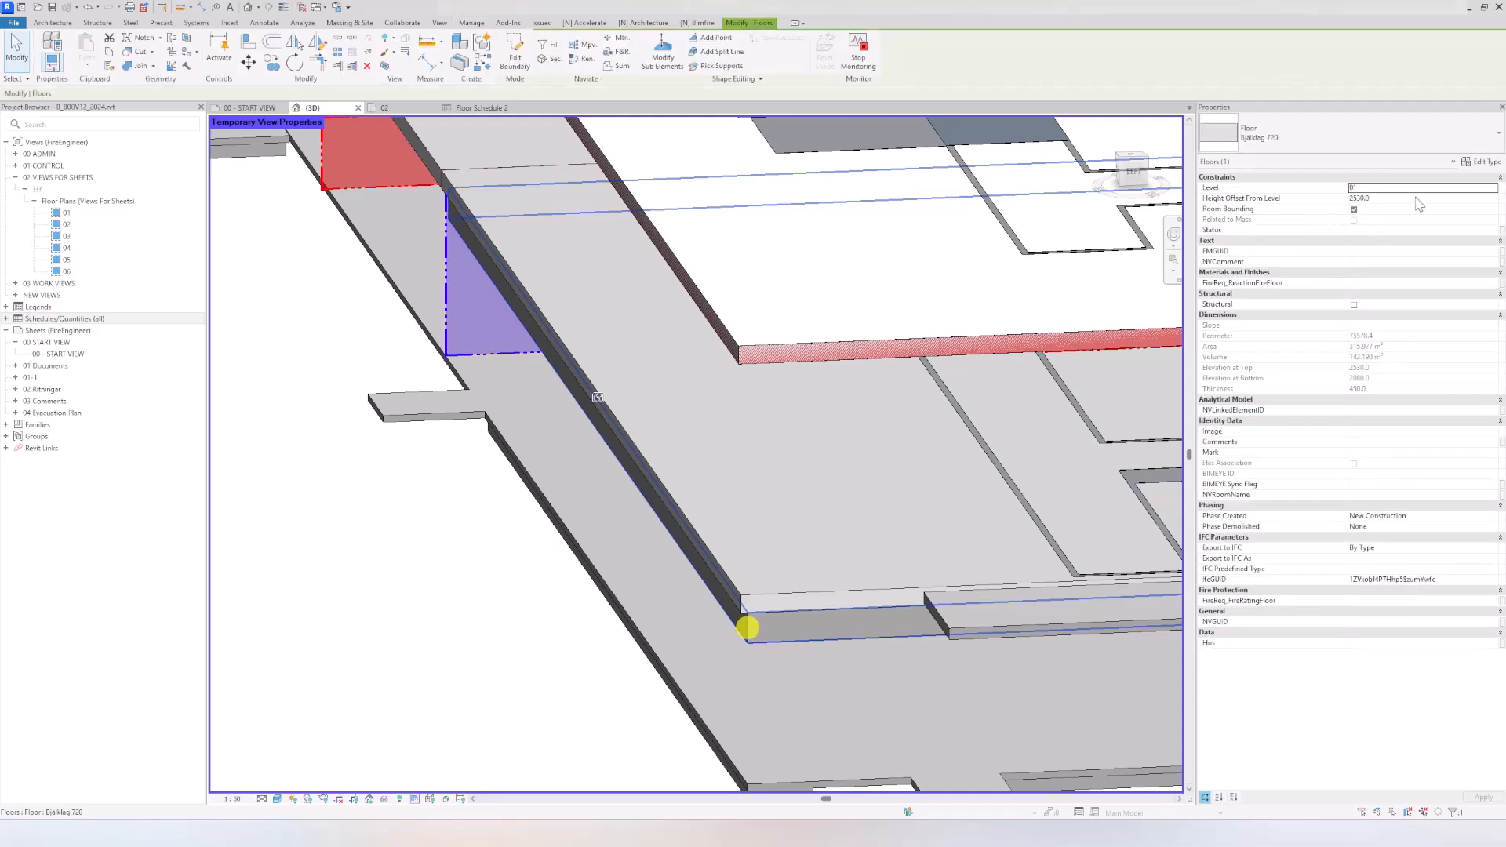
{"action": "left_click", "coordinate": [1481, 161]}
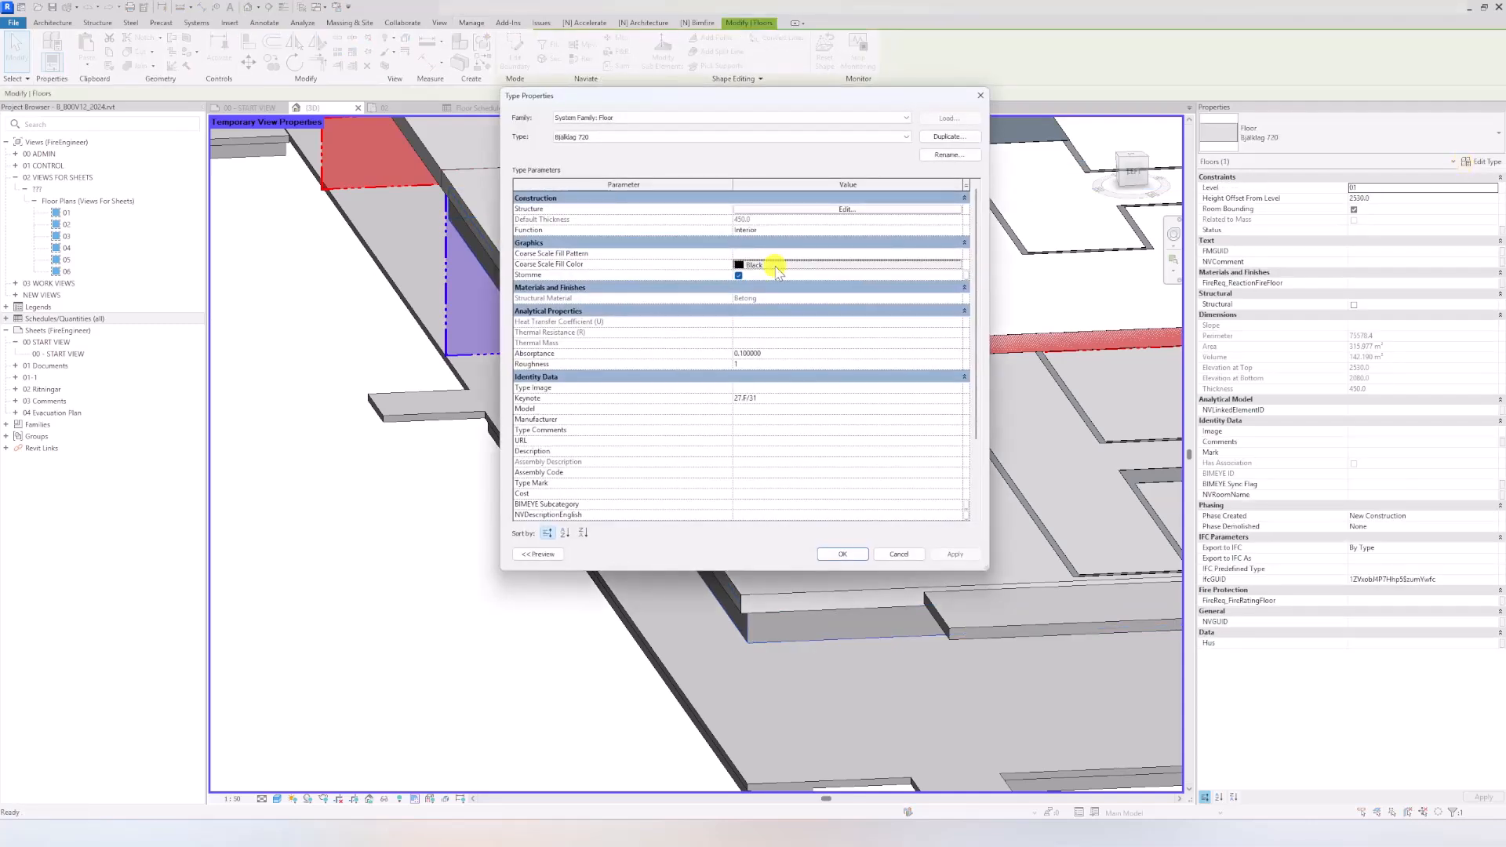
{"action": "left_click", "coordinate": [767, 263]}
{"action": "left_click", "coordinate": [653, 356]}
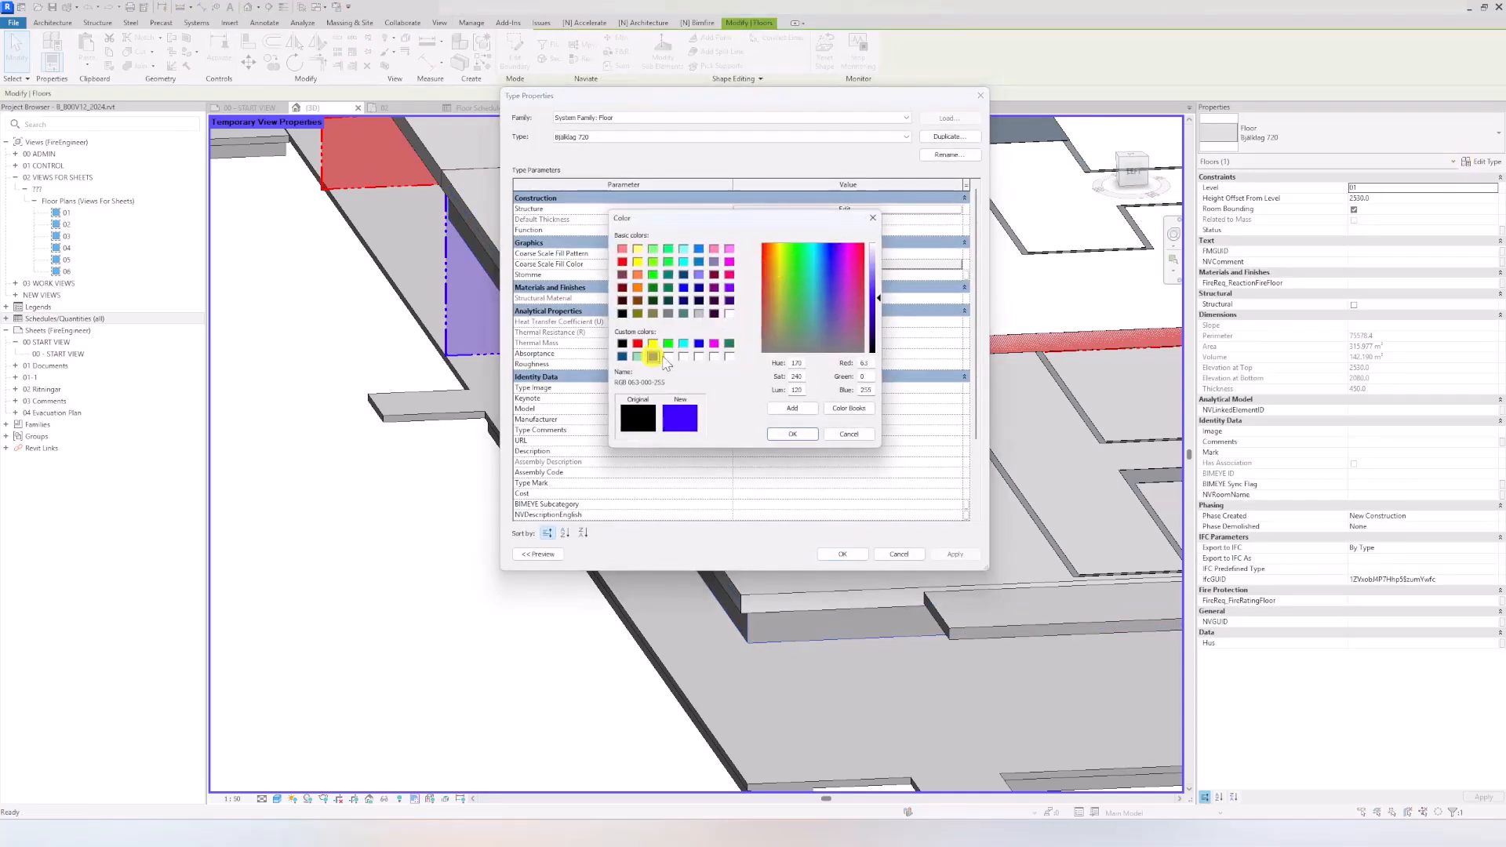
{"action": "left_click", "coordinate": [791, 434]}
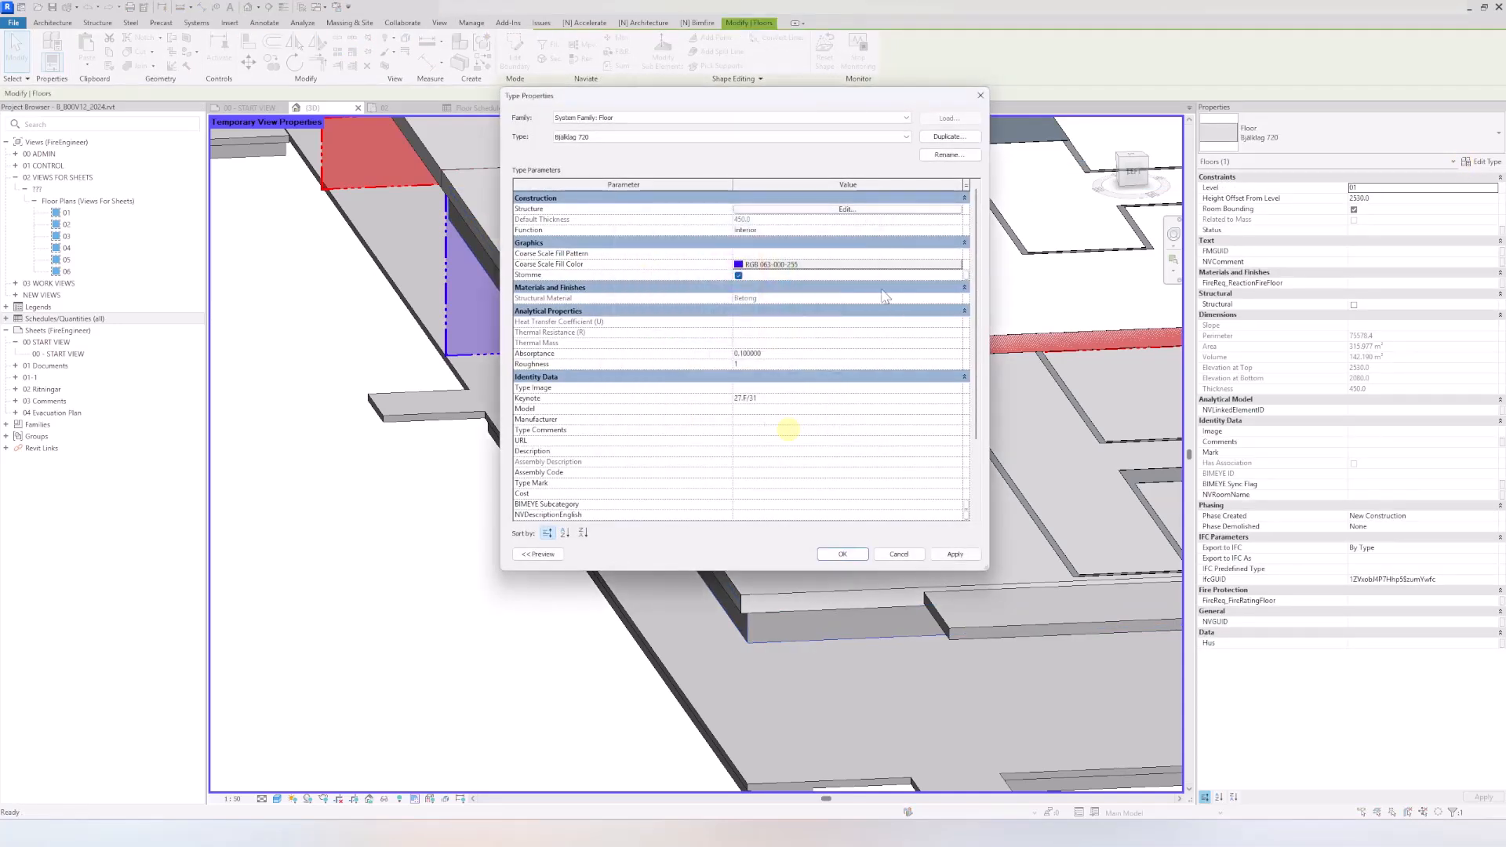
{"action": "left_click", "coordinate": [959, 255]}
{"action": "left_click", "coordinate": [824, 222]}
{"action": "left_click", "coordinate": [986, 659]}
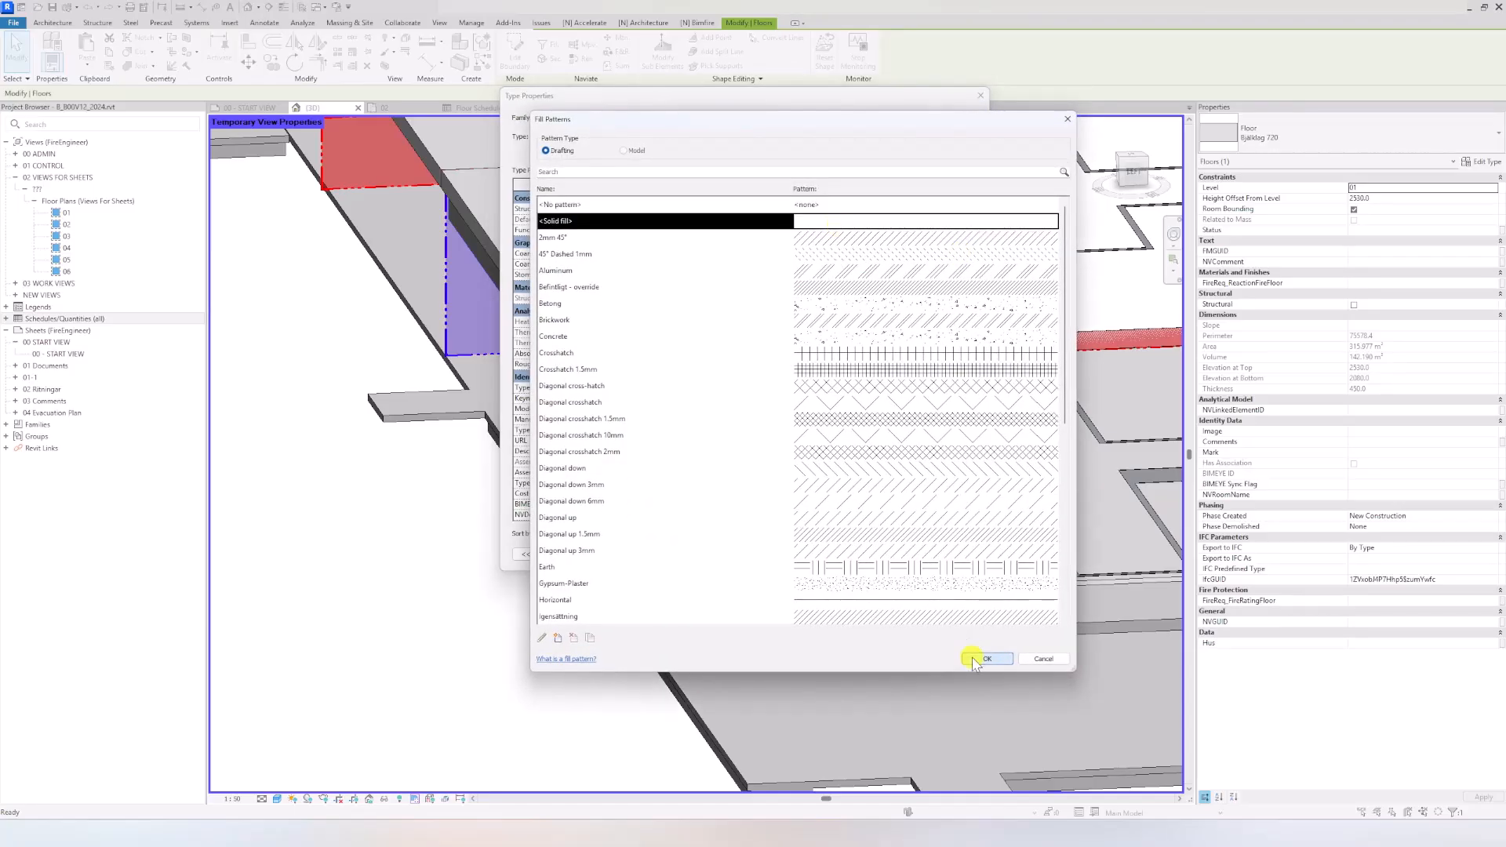
Step: Assign the material NV_Compartment_63-0-255 to the structure layer of the Bjälklag 720 floor type
{"action": "left_click", "coordinate": [793, 210]}
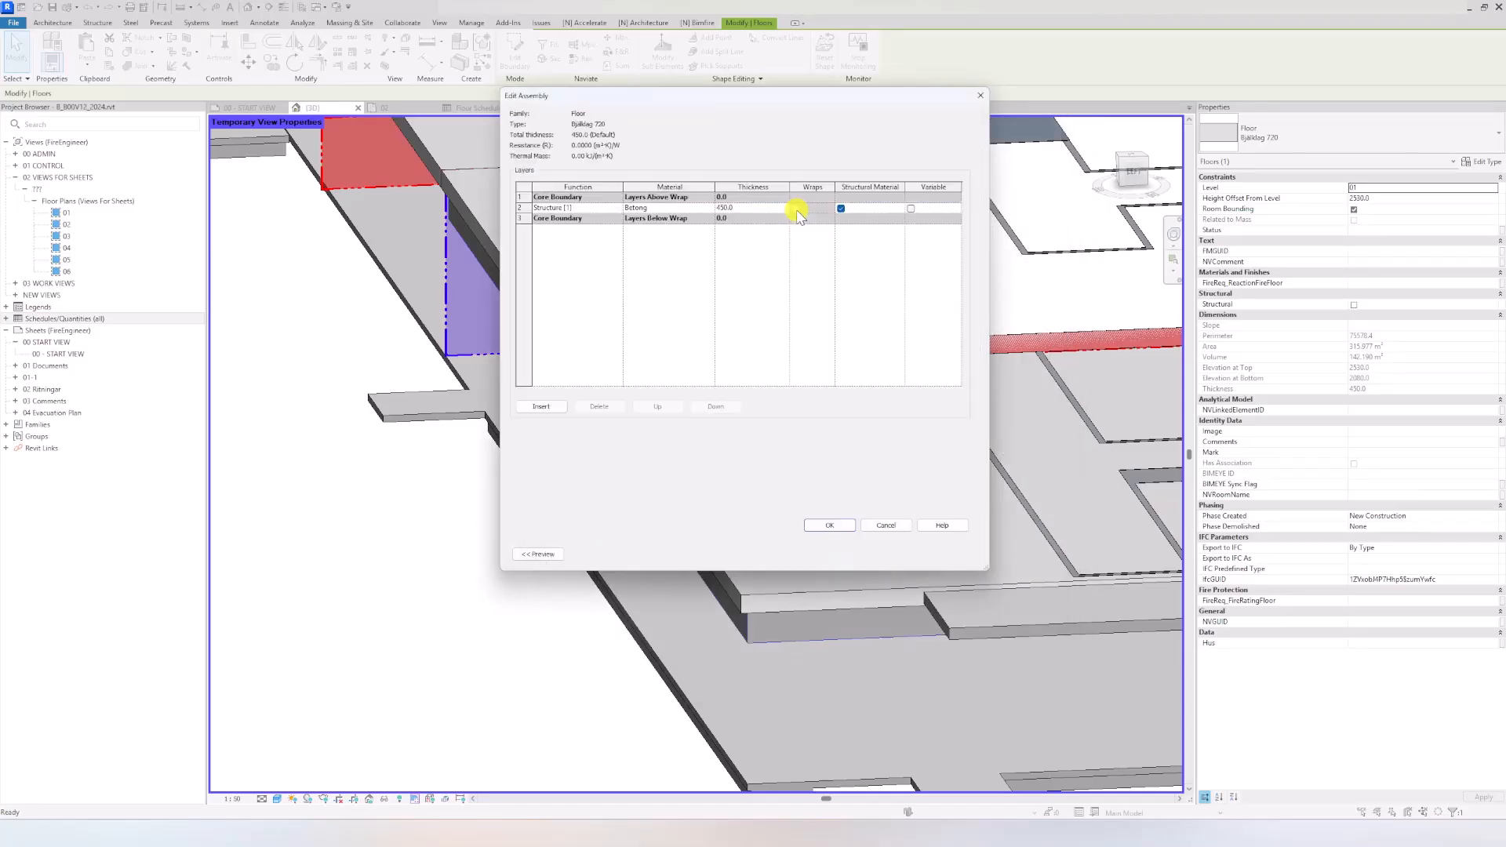
{"action": "left_click", "coordinate": [687, 210]}
{"action": "left_click", "coordinate": [711, 208]}
{"action": "scroll", "coordinate": [581, 424], "scroll_direction": "down", "scroll_amount": 10}
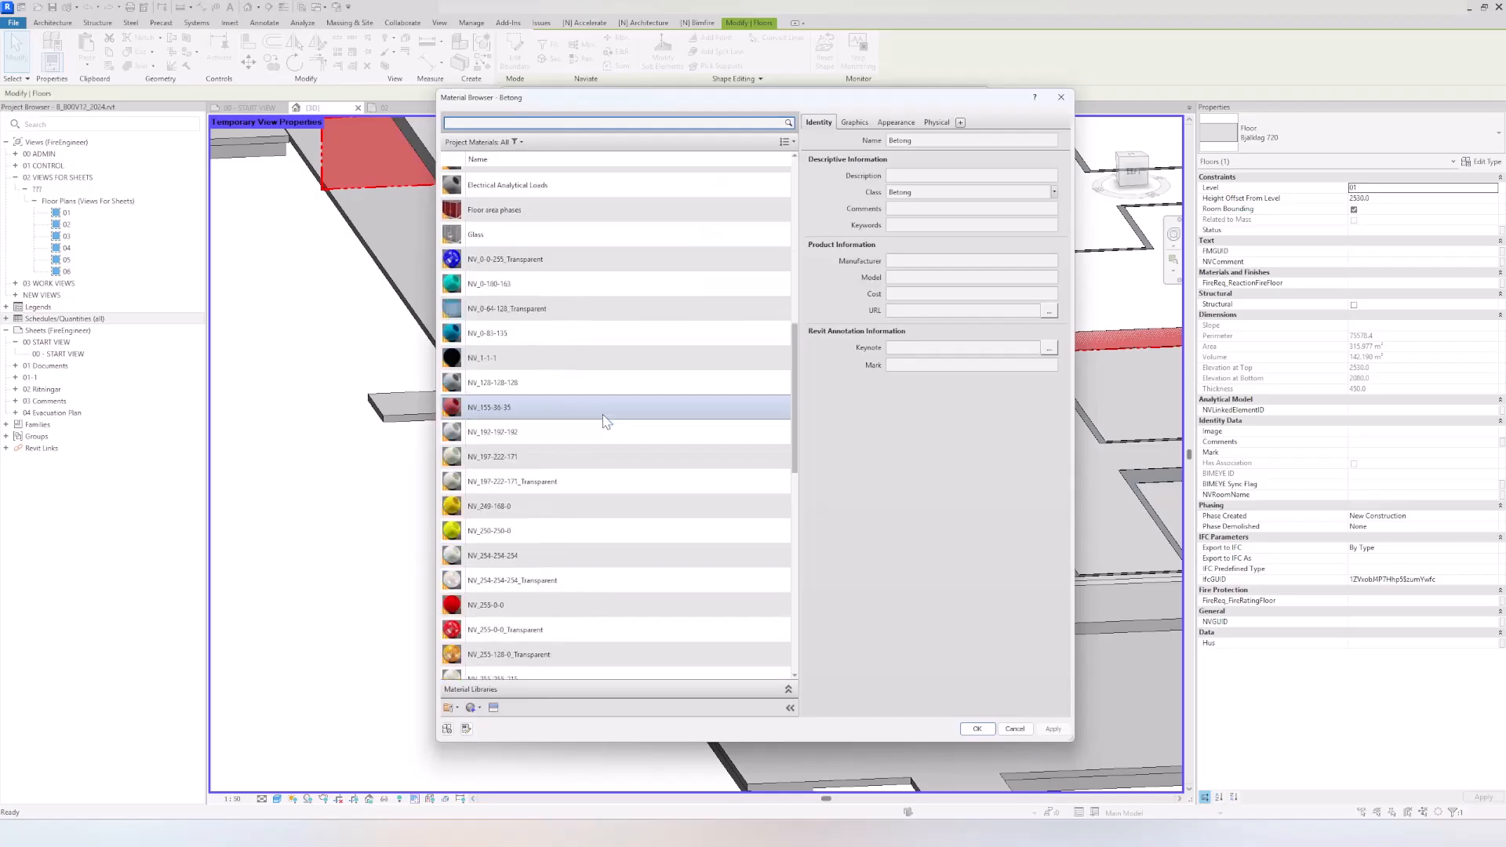
{"action": "scroll", "coordinate": [538, 446], "scroll_direction": "down", "scroll_amount": 3}
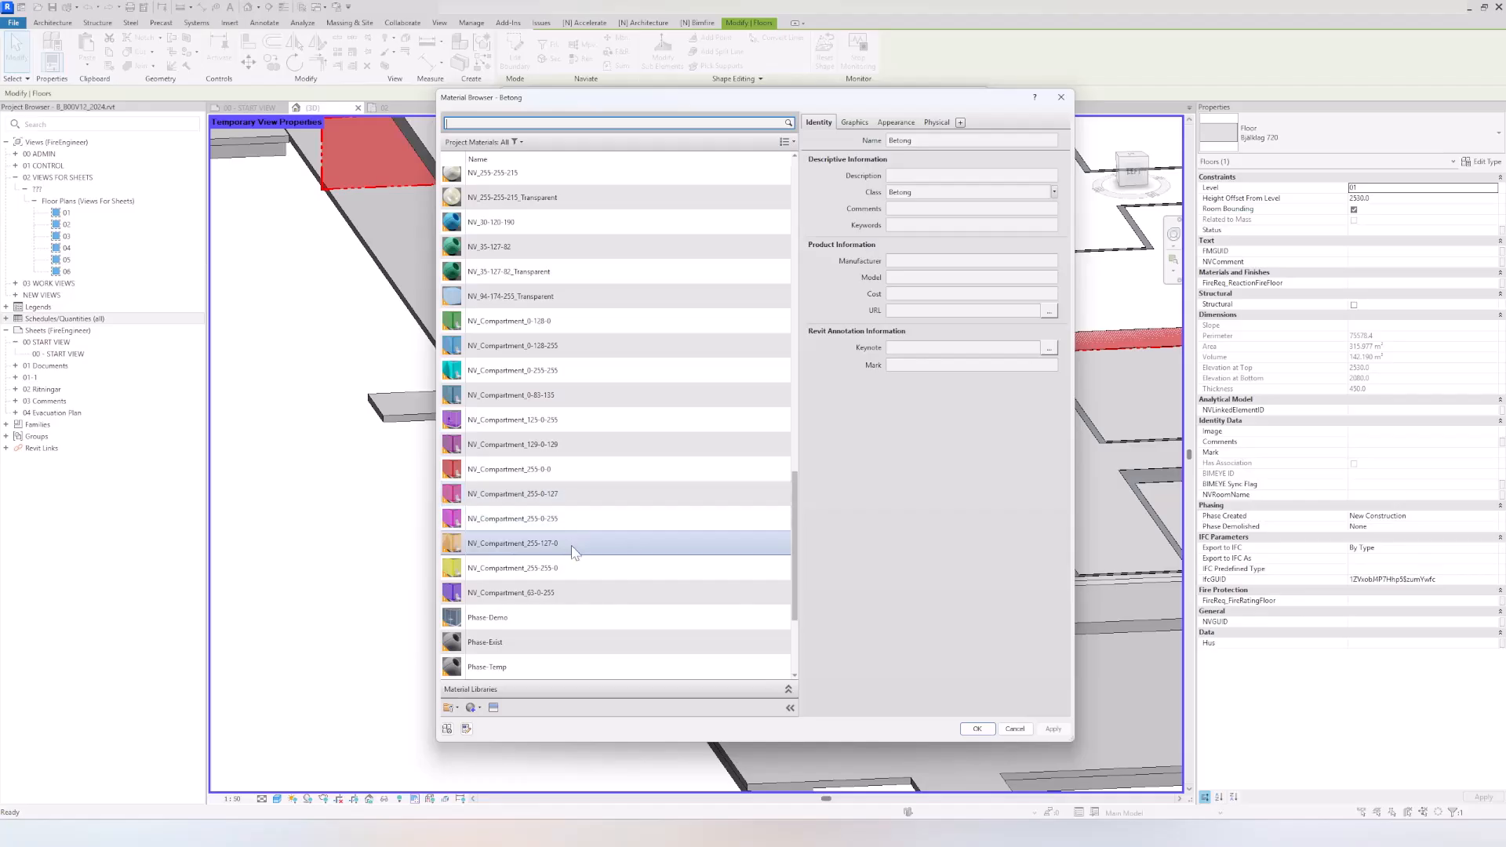
{"action": "left_click", "coordinate": [553, 594]}
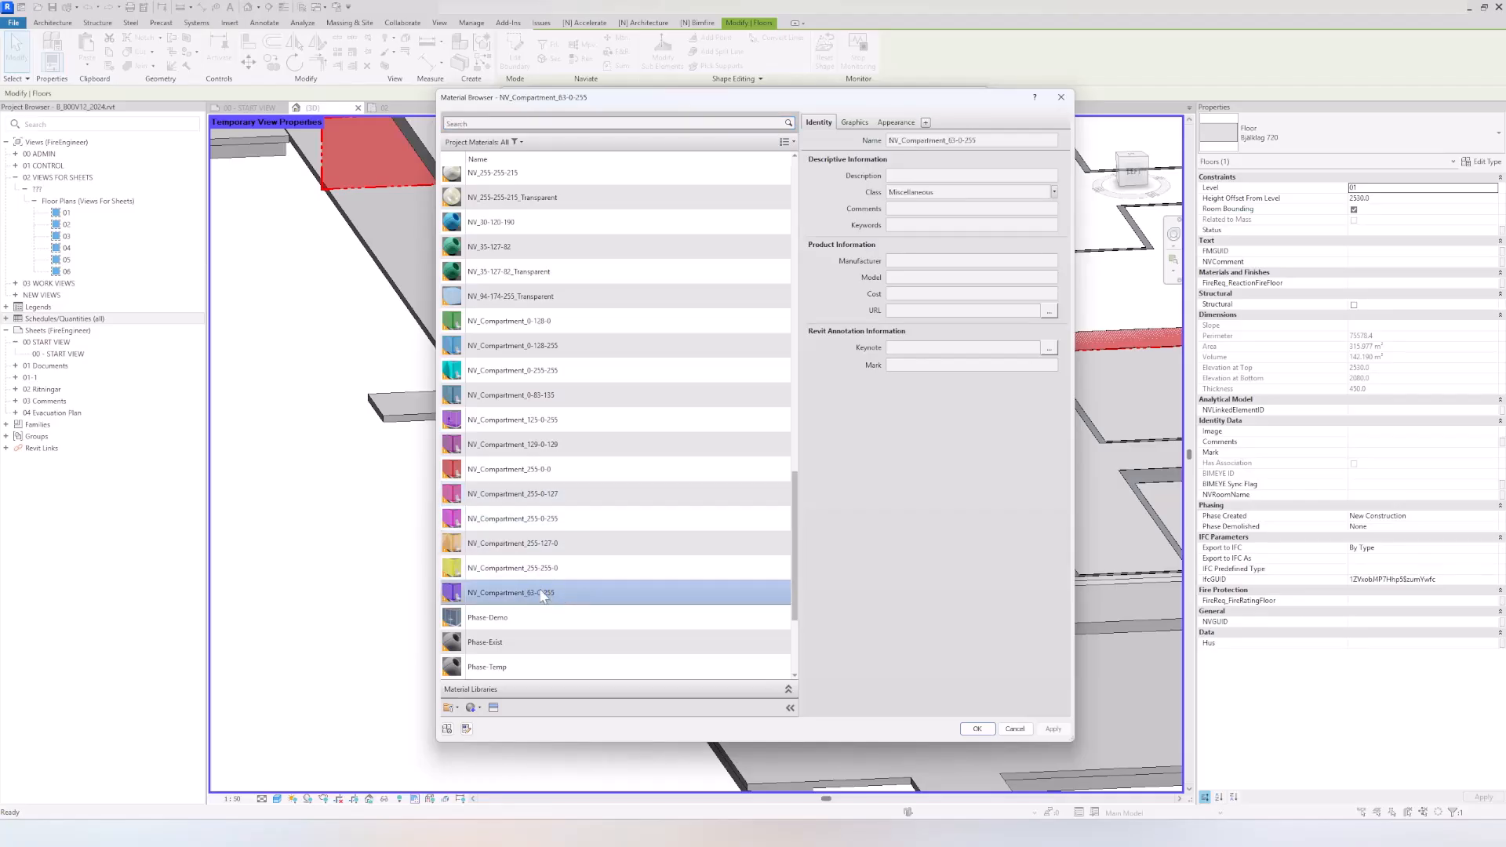
{"action": "left_click", "coordinate": [975, 730]}
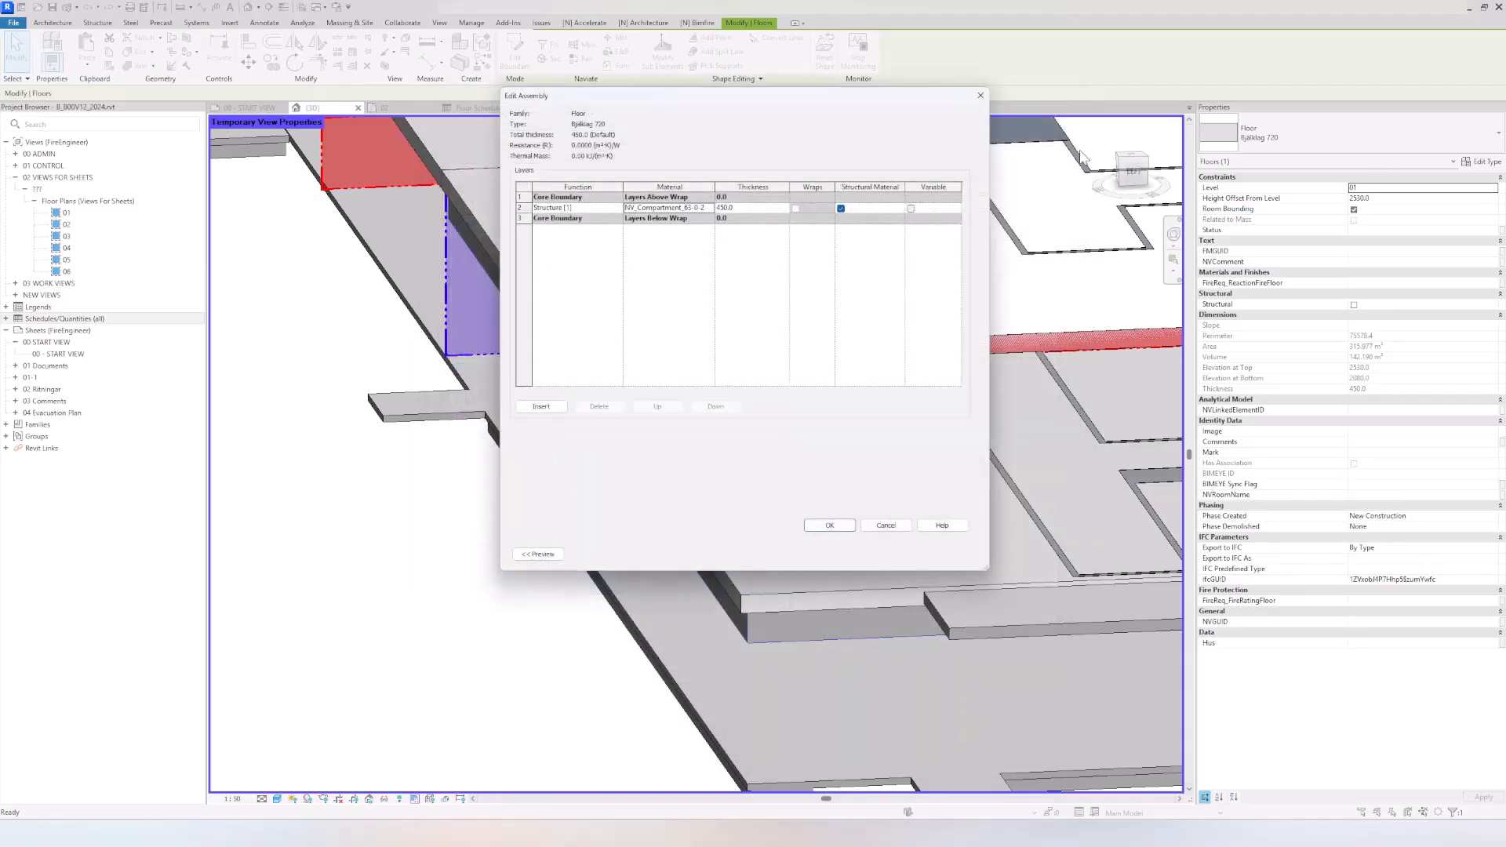
Step: Set the structure layer's thickness to 448 mm and apply the Bjälklag 720 type changes
{"action": "left_click", "coordinate": [747, 208]}
{"action": "left_click", "coordinate": [832, 526]}
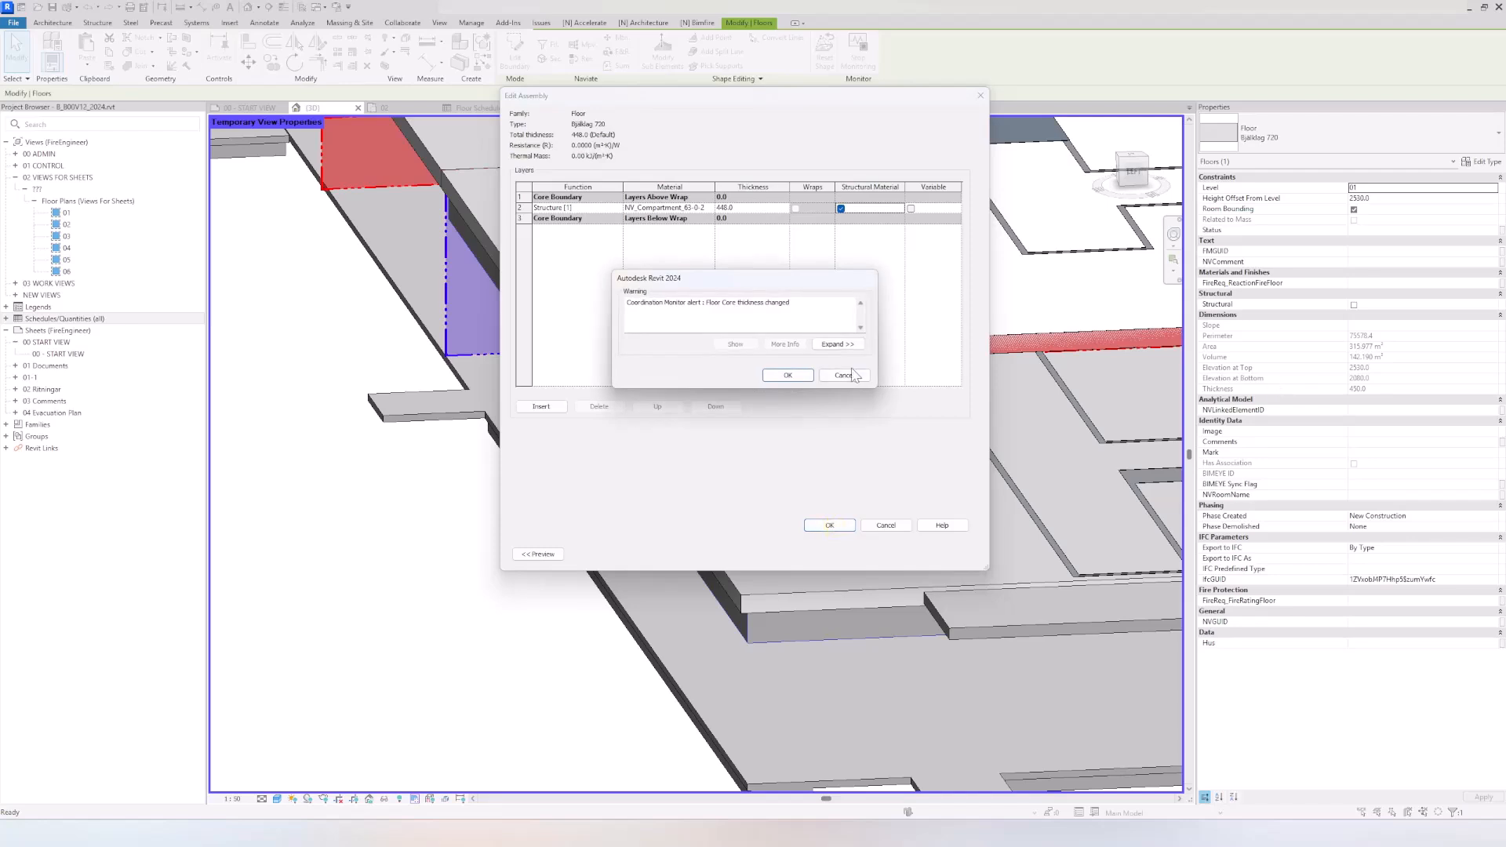
{"action": "left_click", "coordinate": [808, 375]}
{"action": "left_click", "coordinate": [857, 553]}
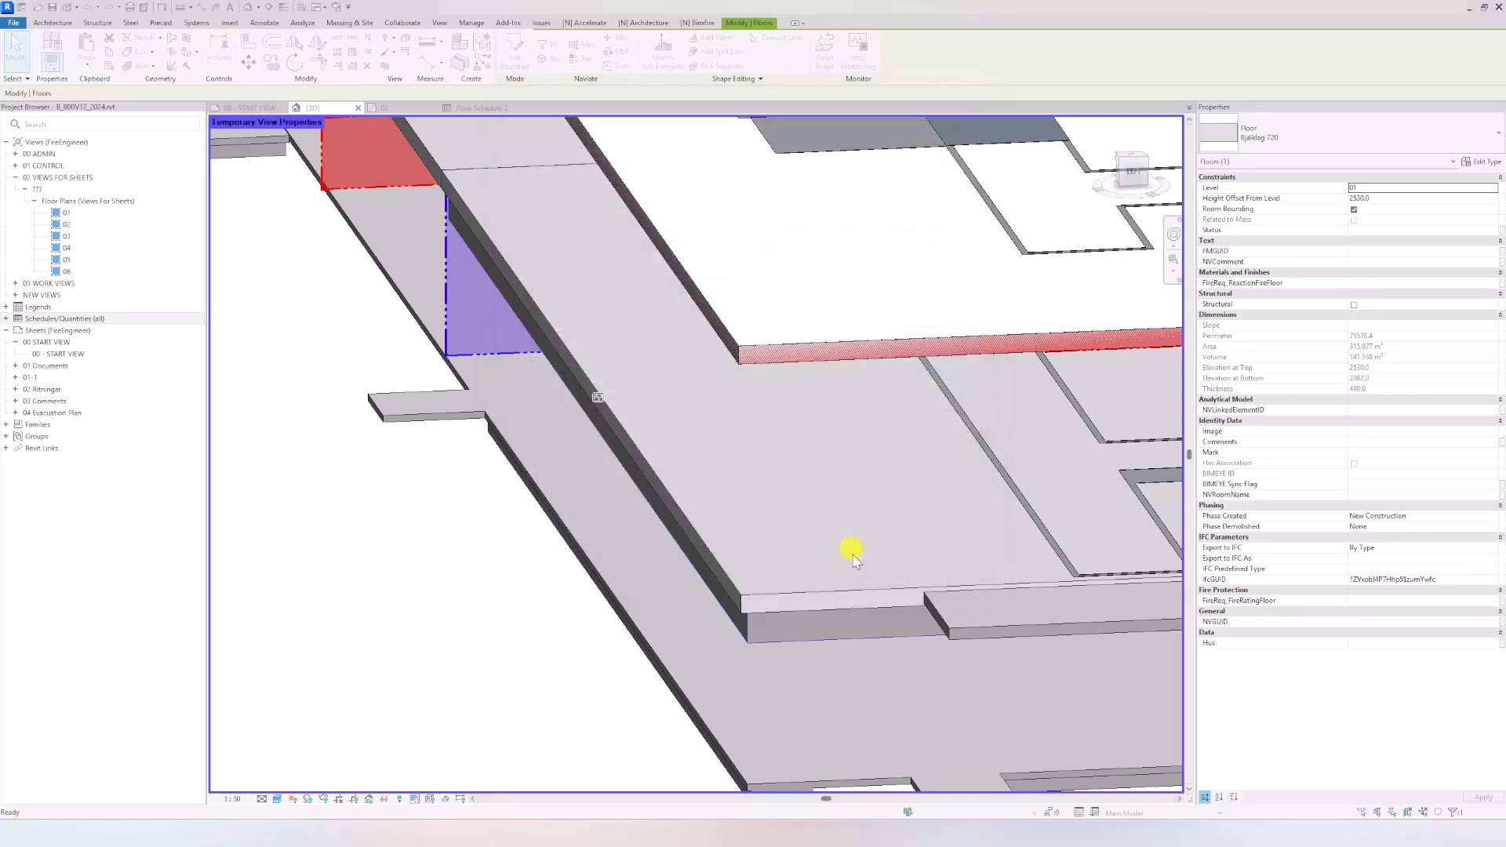
Step: Set the Bjälklag 720 floor's height offset from level to 2529 mm
{"action": "left_click", "coordinate": [1368, 198]}
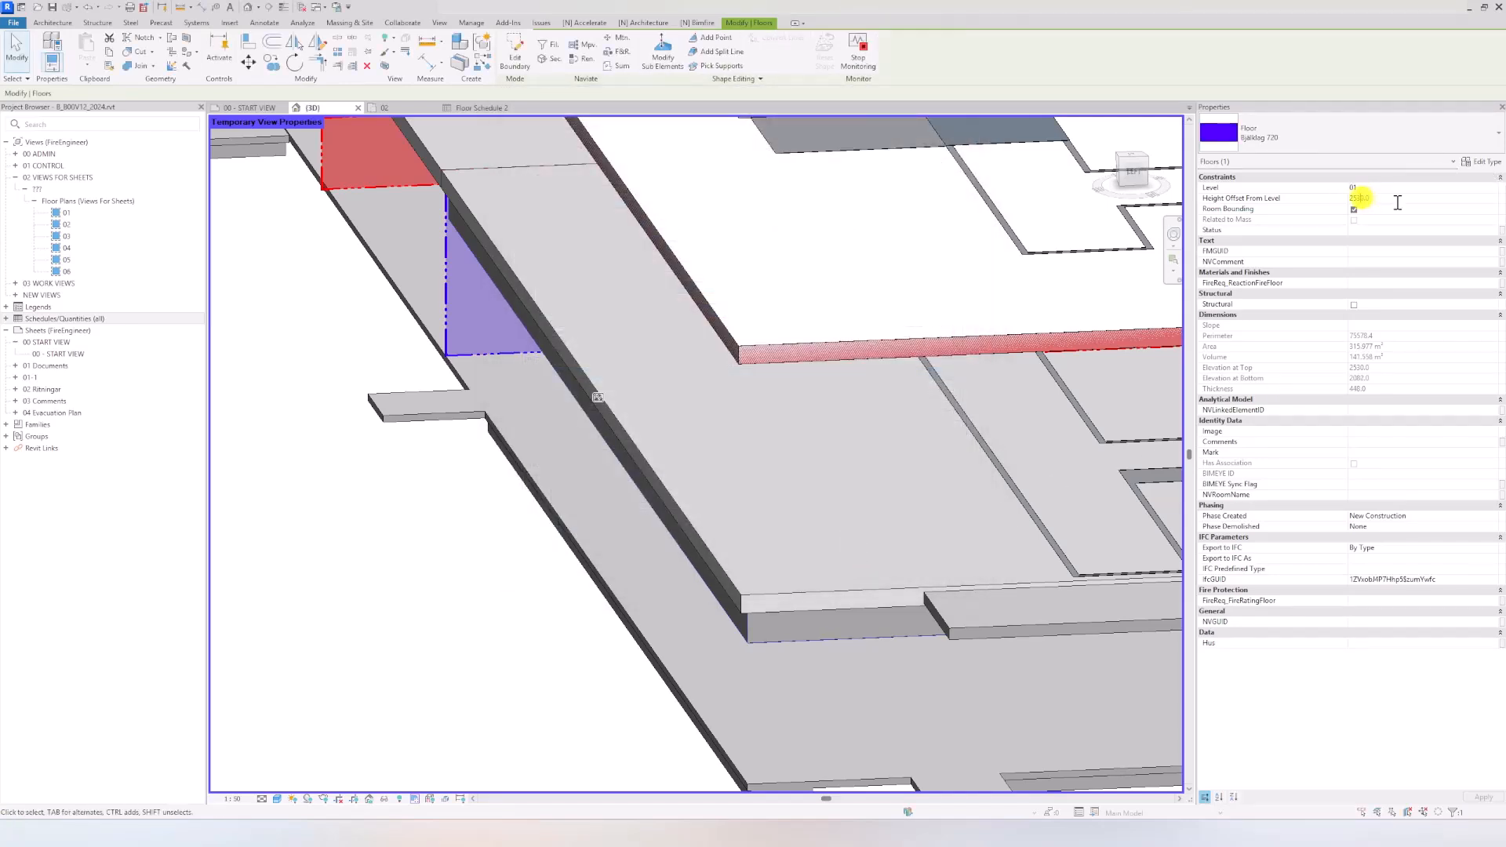
{"action": "type", "text": "1"}
{"action": "key", "text": "Return"}
{"action": "left_click", "coordinate": [1365, 199]}
{"action": "key", "text": "Return"}
{"action": "left_click", "coordinate": [797, 455]}
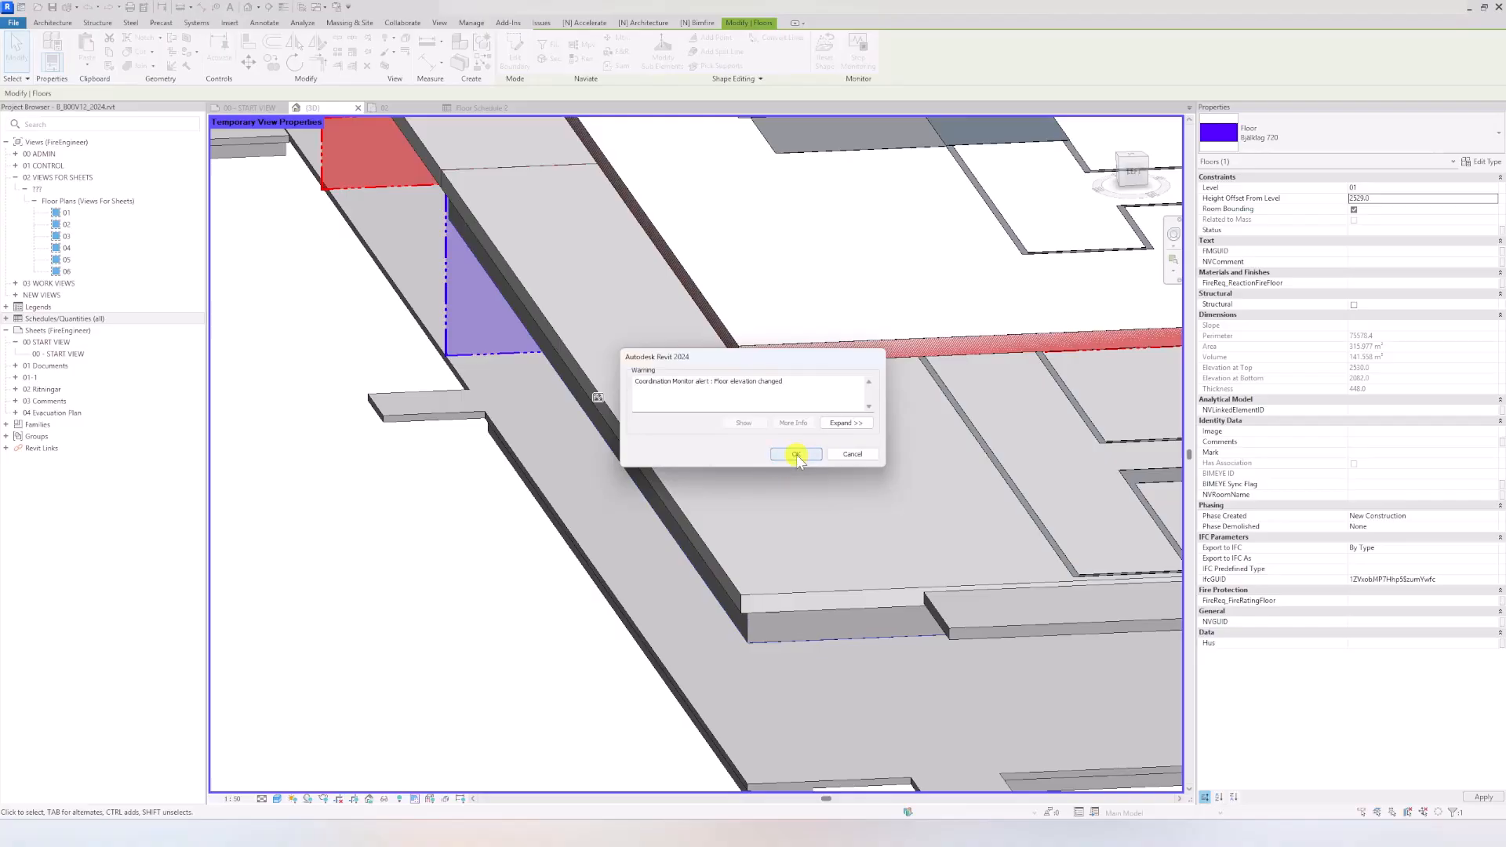
Step: Open the Section 9 view and examine how the fire-rated floors and walls appear in the cut
{"action": "middle_click_drag", "start_coordinate": [447, 504], "coordinate": [581, 528], "text": "shift"}
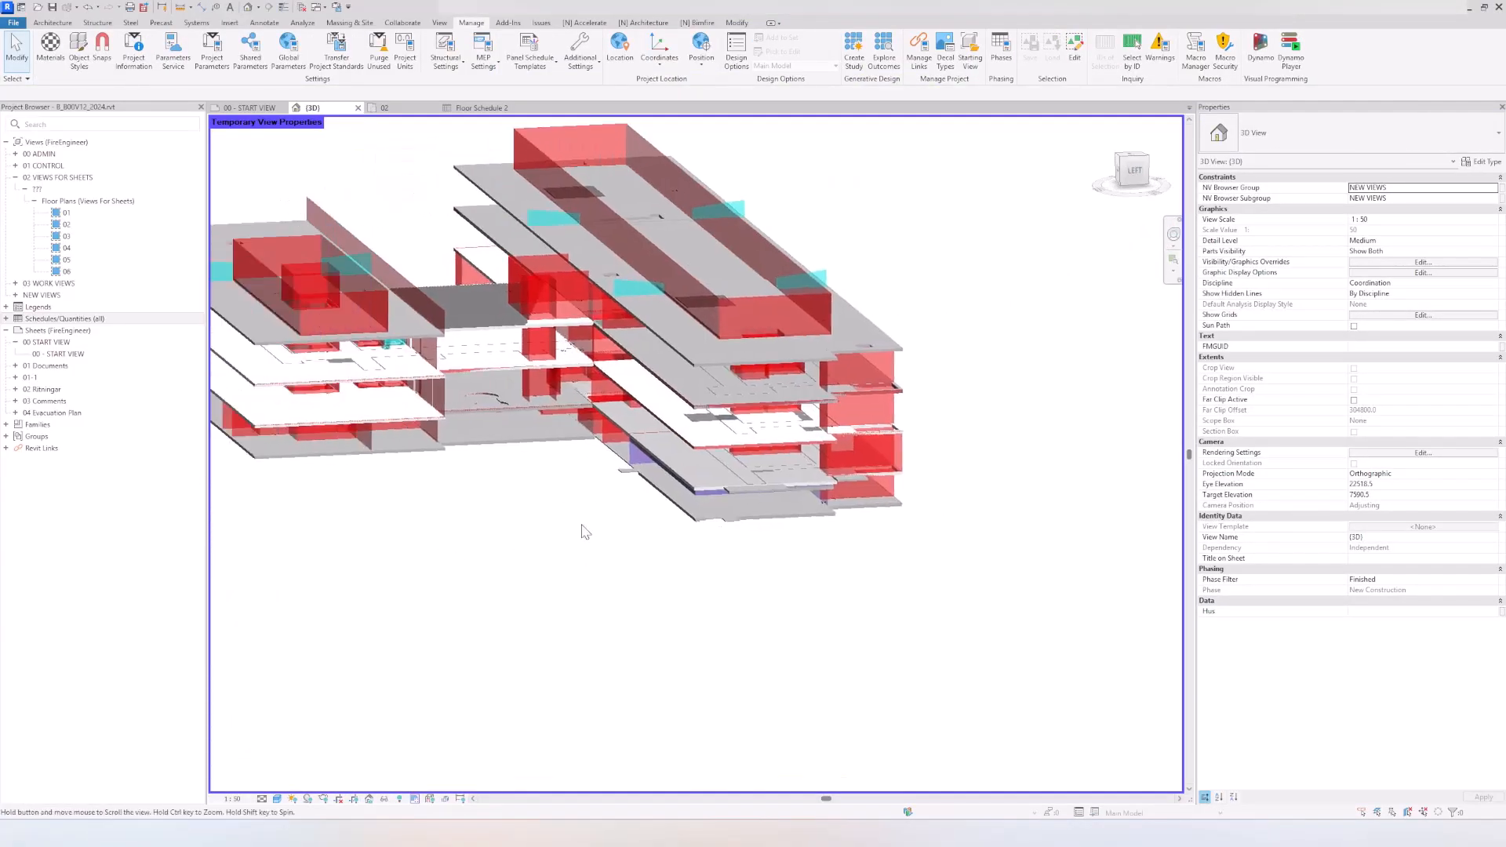
{"action": "left_click", "coordinate": [385, 108]}
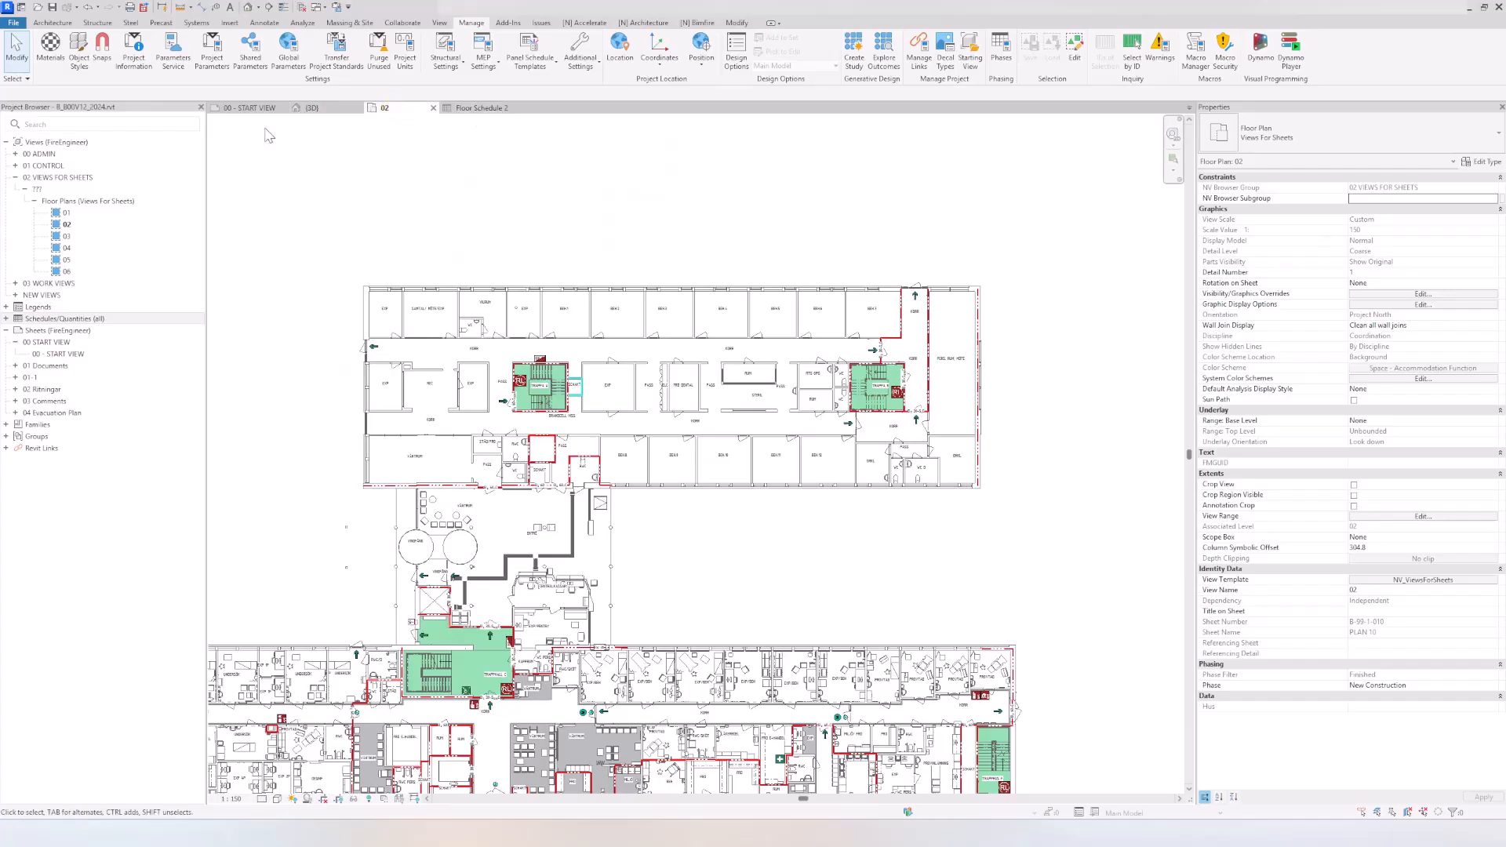
{"action": "double_click", "coordinate": [80, 295]}
{"action": "double_click", "coordinate": [78, 306]}
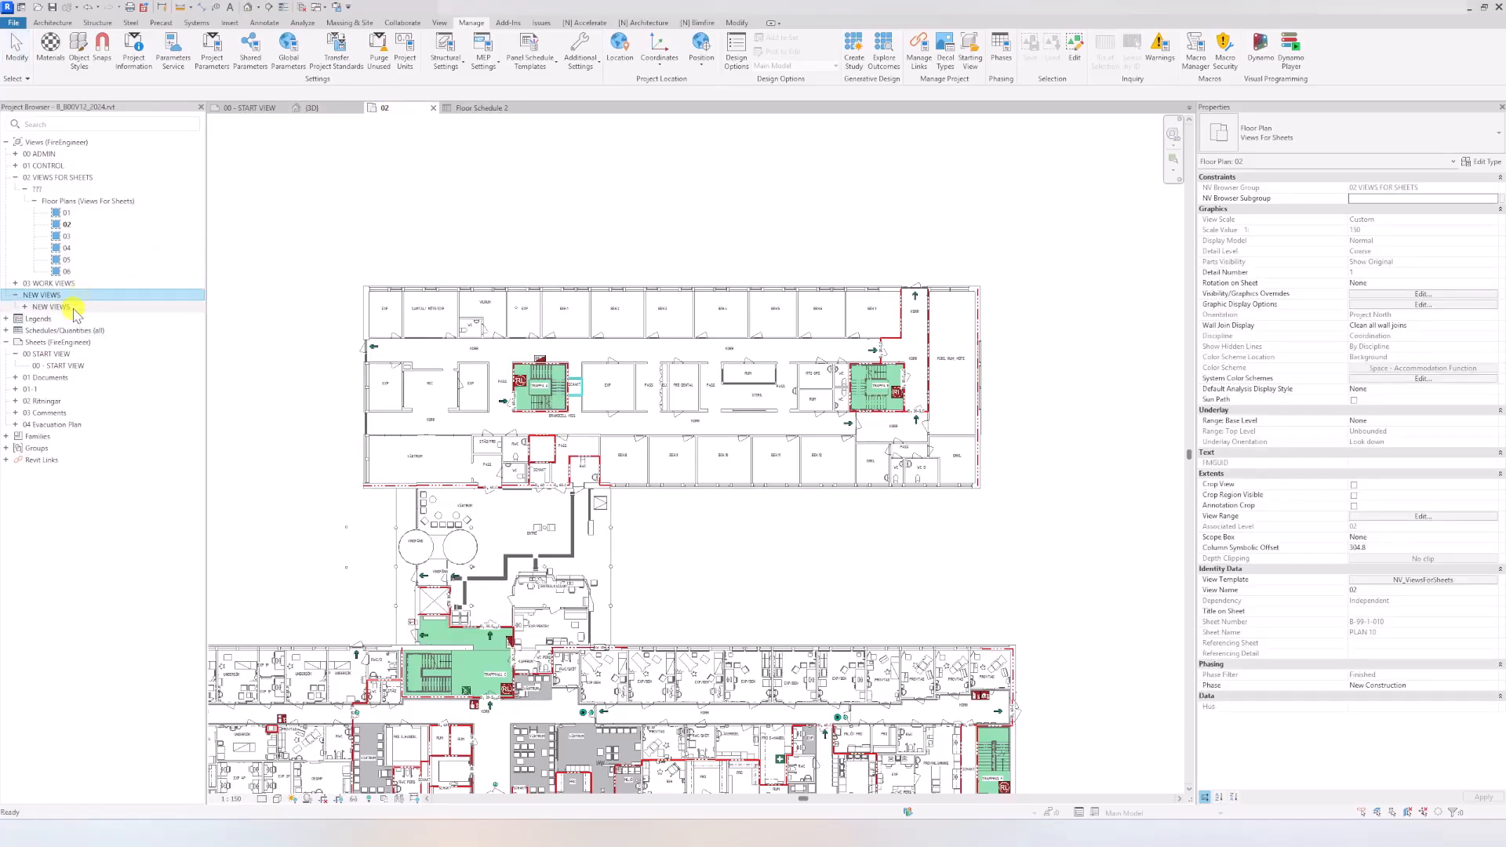
{"action": "double_click", "coordinate": [83, 329]}
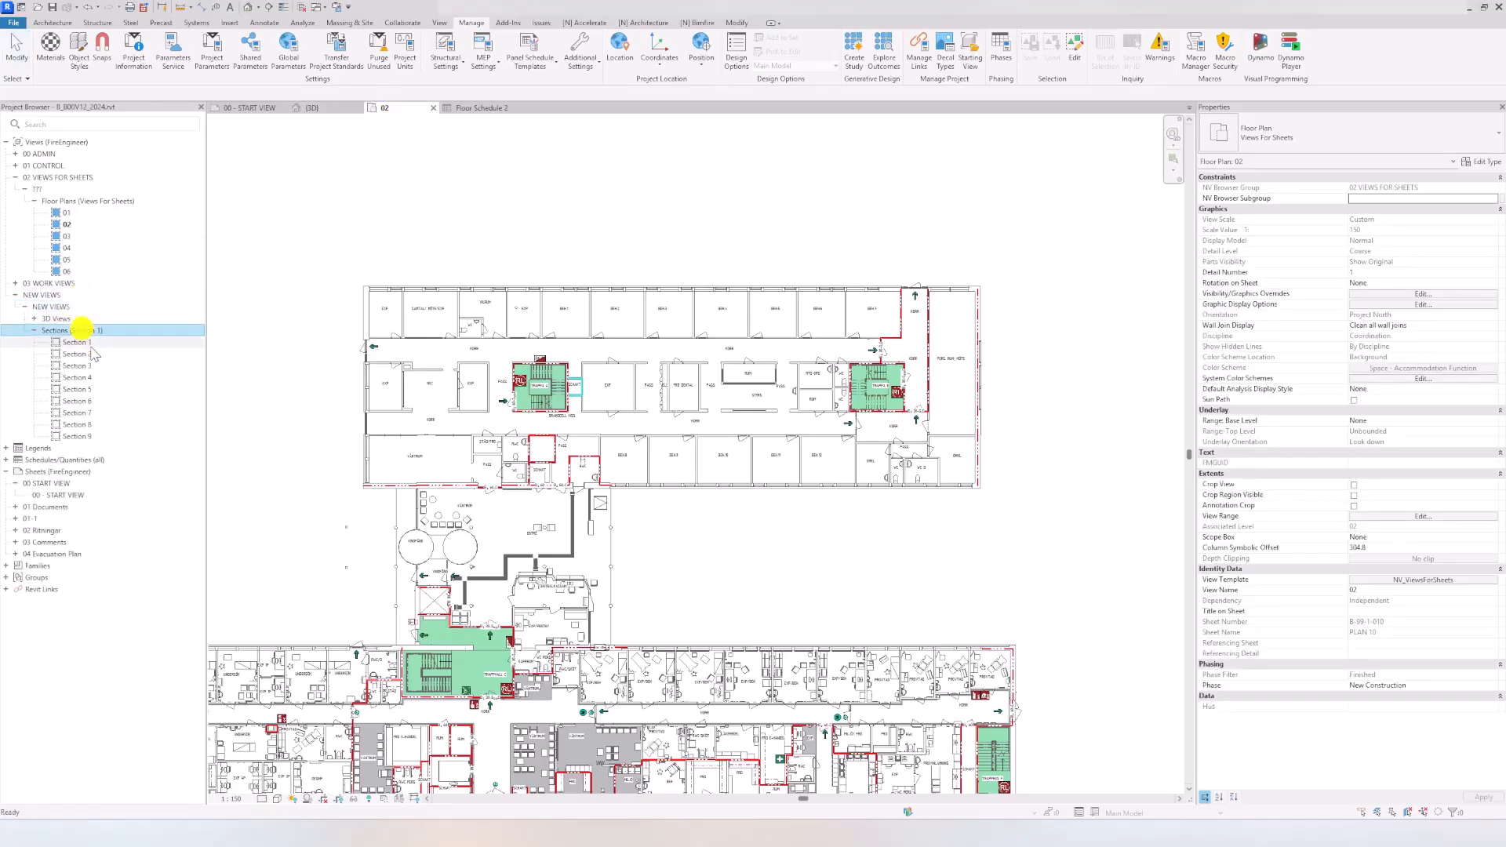
{"action": "double_click", "coordinate": [94, 435]}
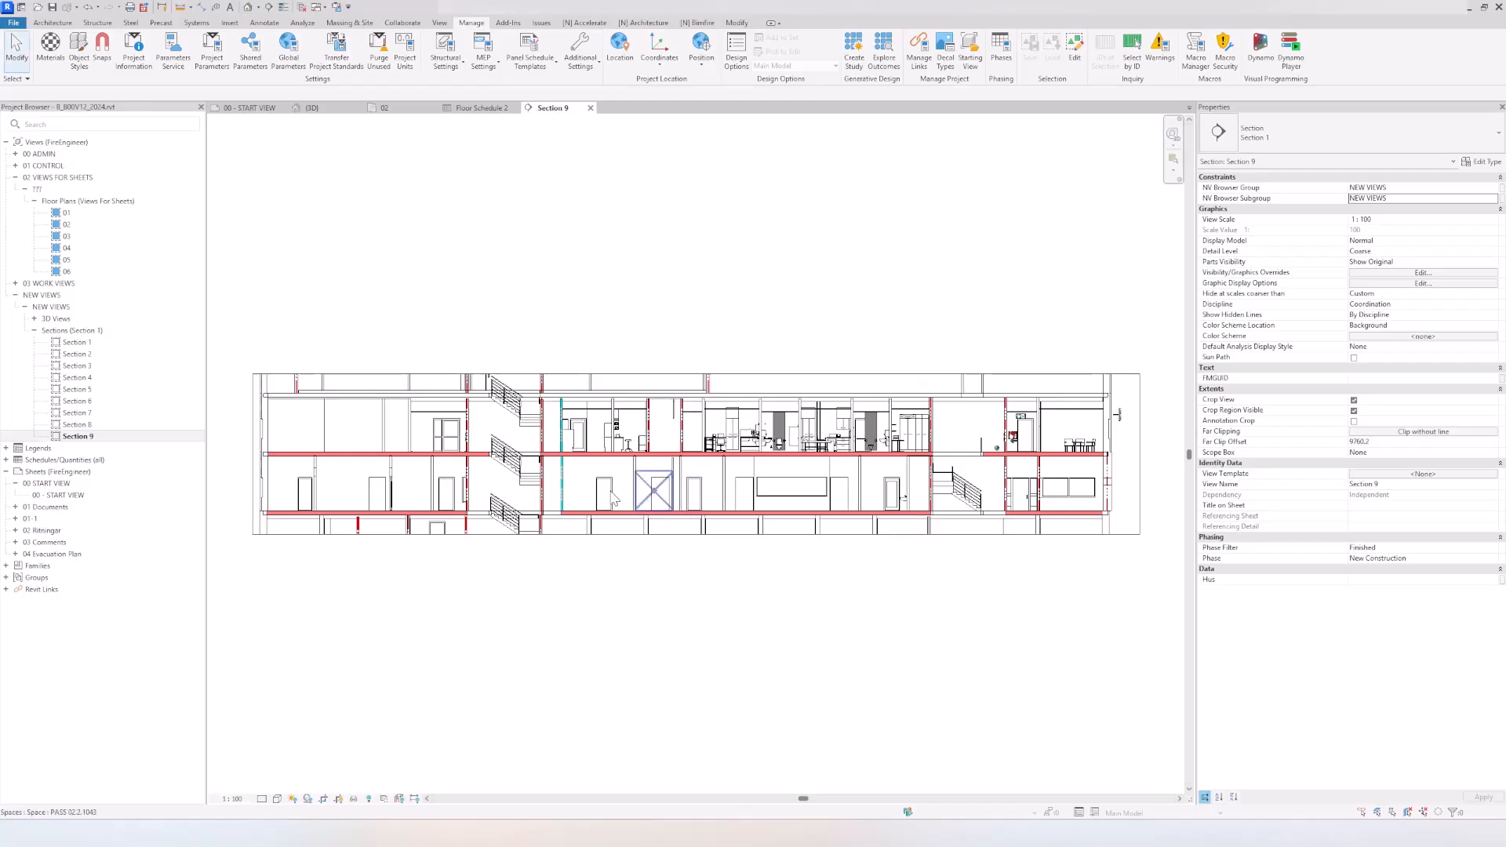
{"action": "scroll", "coordinate": [542, 471], "scroll_direction": "up", "scroll_amount": 3}
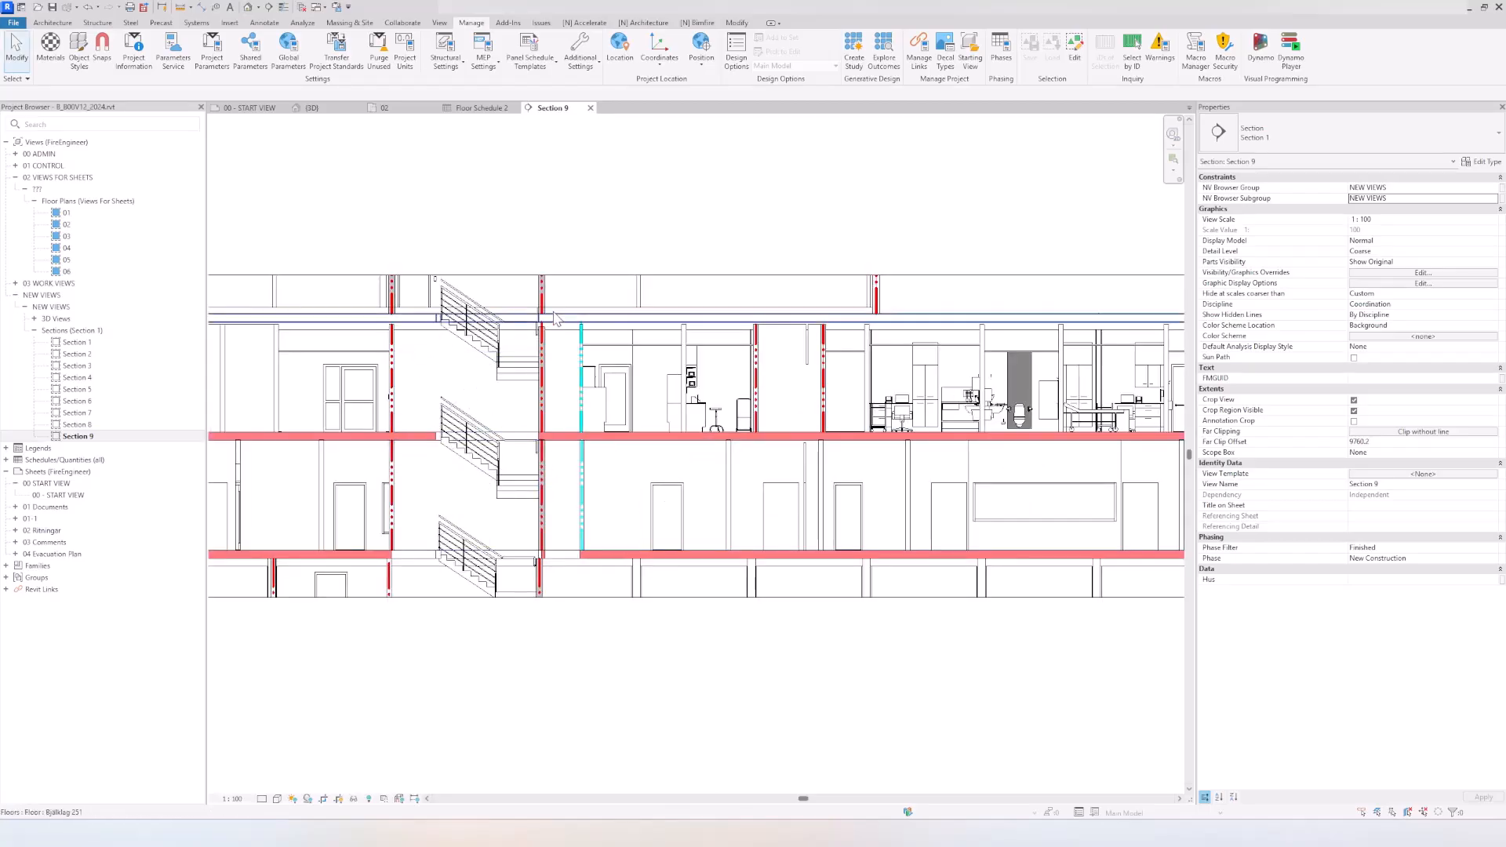
{"action": "scroll", "coordinate": [586, 336], "scroll_direction": "down", "scroll_amount": 3}
{"action": "middle_click_drag", "start_coordinate": [638, 394], "coordinate": [687, 396]}
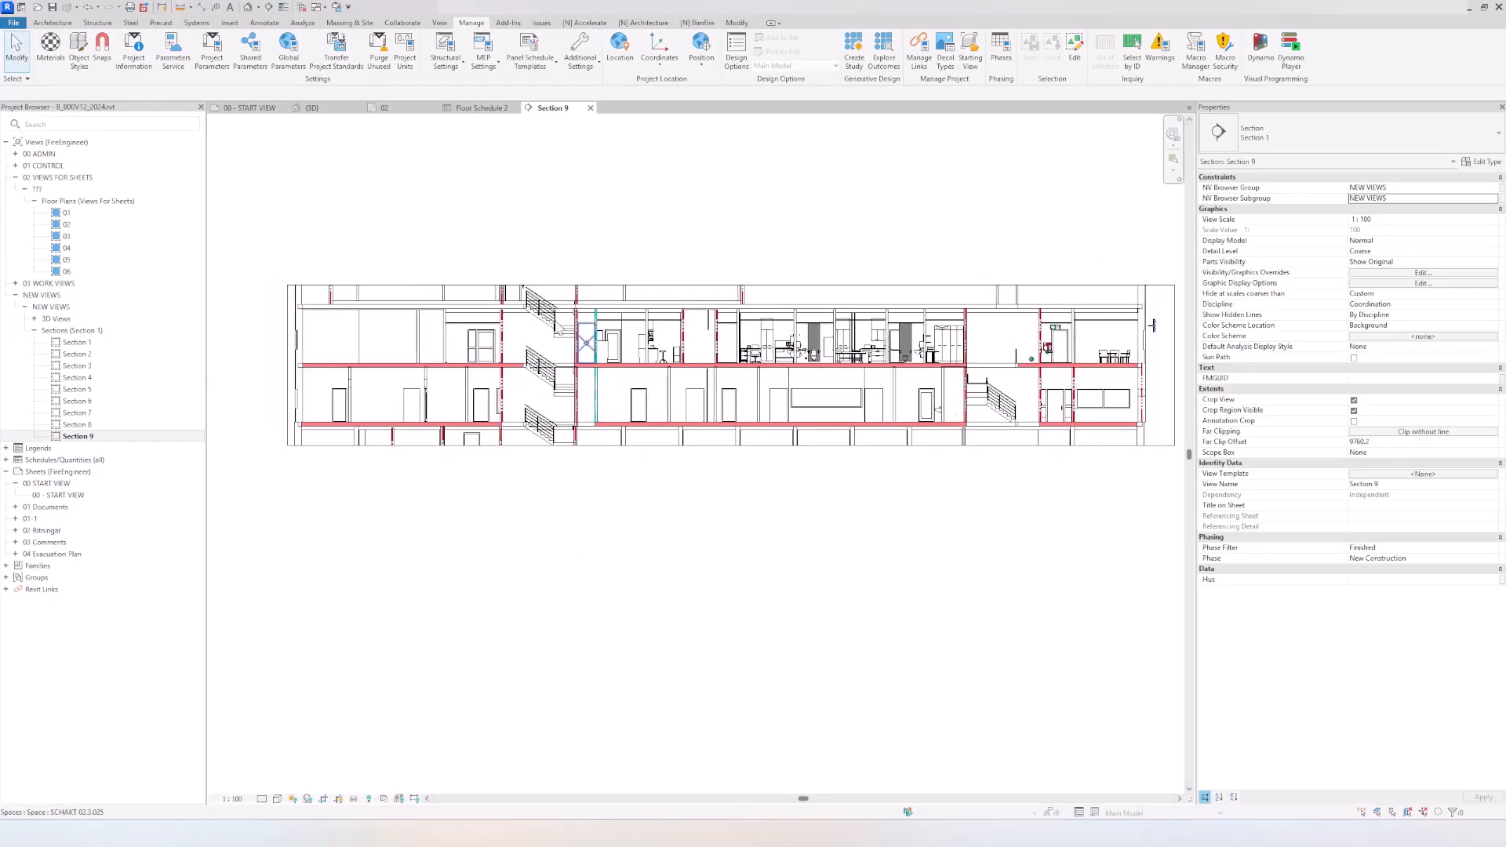
{"action": "left_click", "coordinate": [497, 223]}
Step: Return to the 3D view and restore its original view properties by ending the temporary view override
{"action": "left_click", "coordinate": [312, 108]}
{"action": "middle_click_drag", "start_coordinate": [730, 259], "coordinate": [797, 206], "text": "shift"}
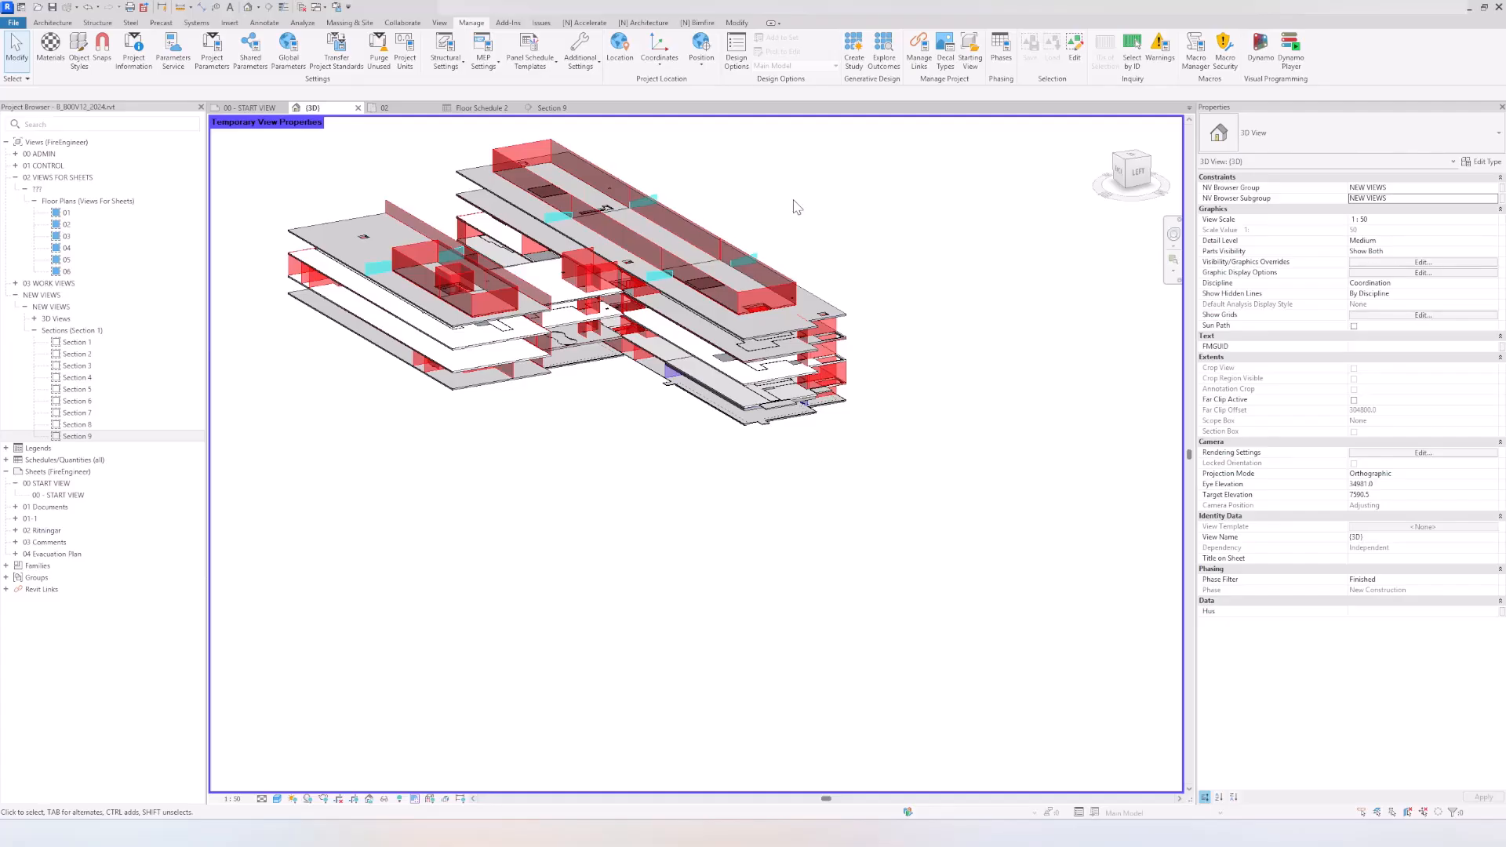
{"action": "middle_click_drag", "start_coordinate": [838, 205], "coordinate": [969, 286]}
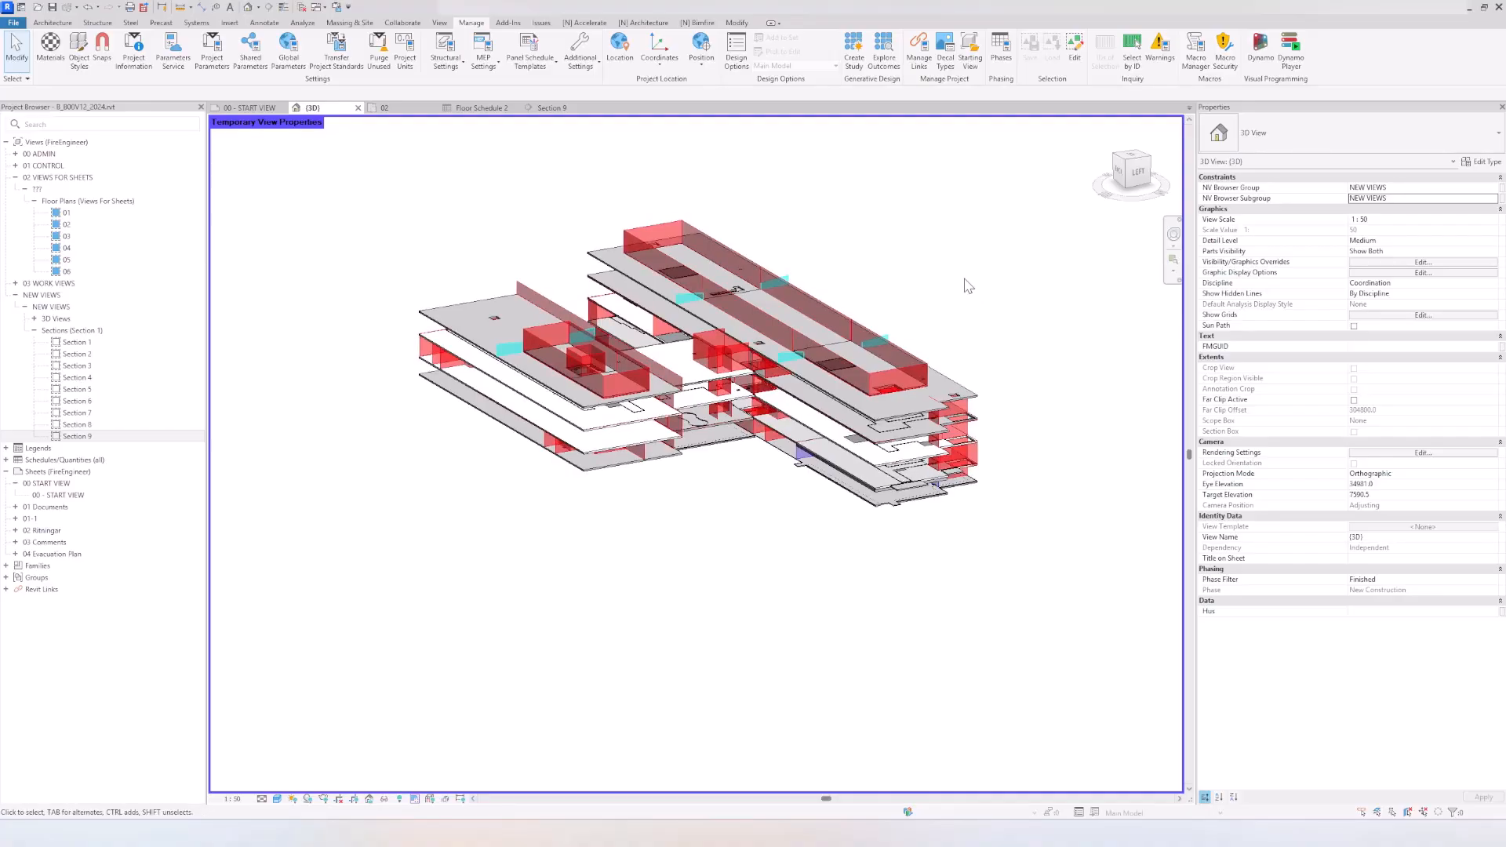
{"action": "scroll", "coordinate": [962, 329], "scroll_direction": "up", "scroll_amount": 3}
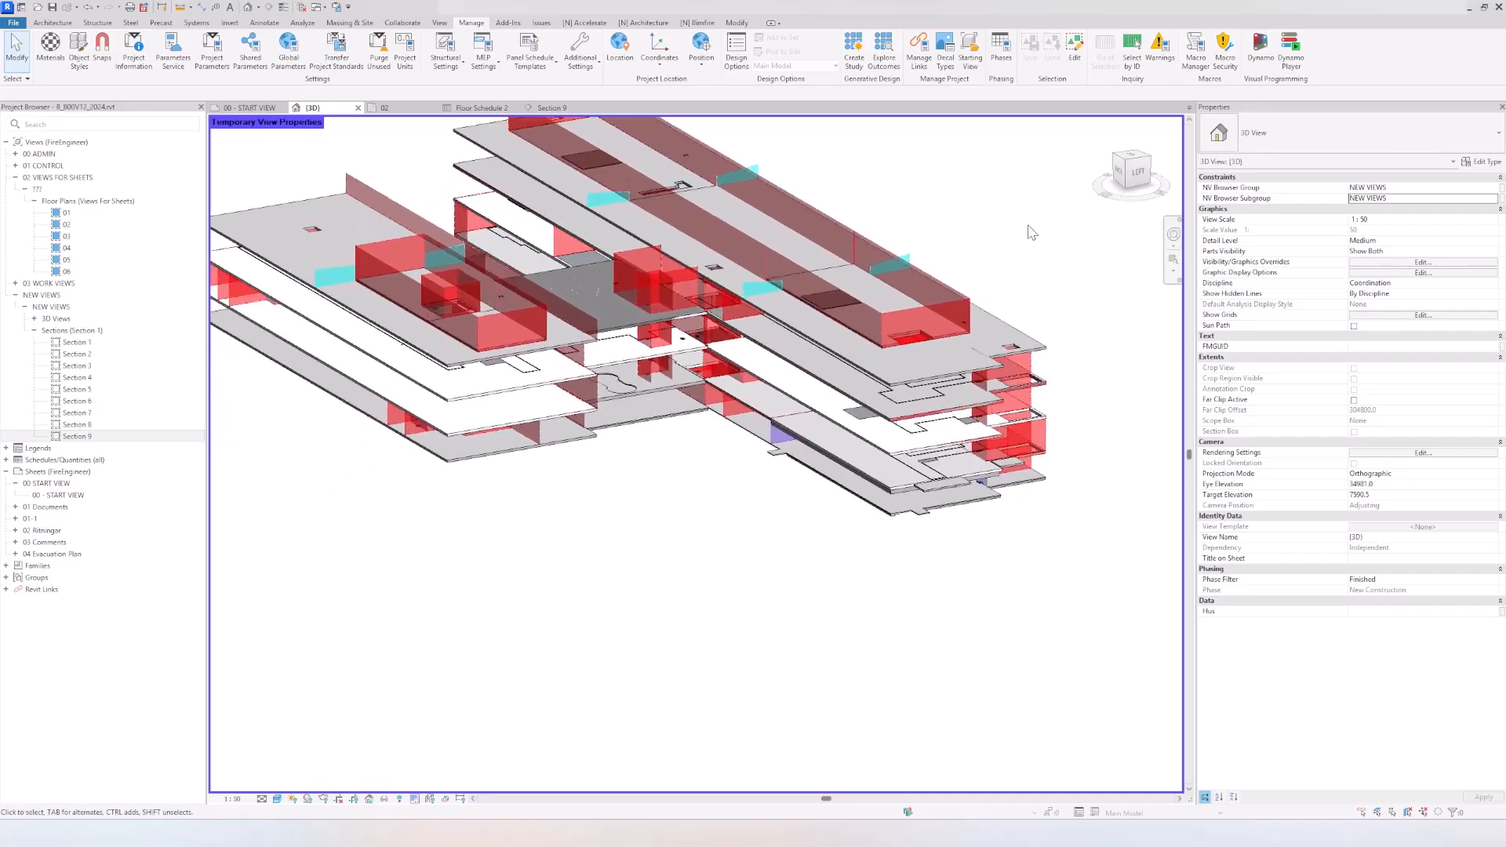
{"action": "scroll", "coordinate": [1009, 274], "scroll_direction": "down", "scroll_amount": 2}
{"action": "left_click", "coordinate": [414, 798]}
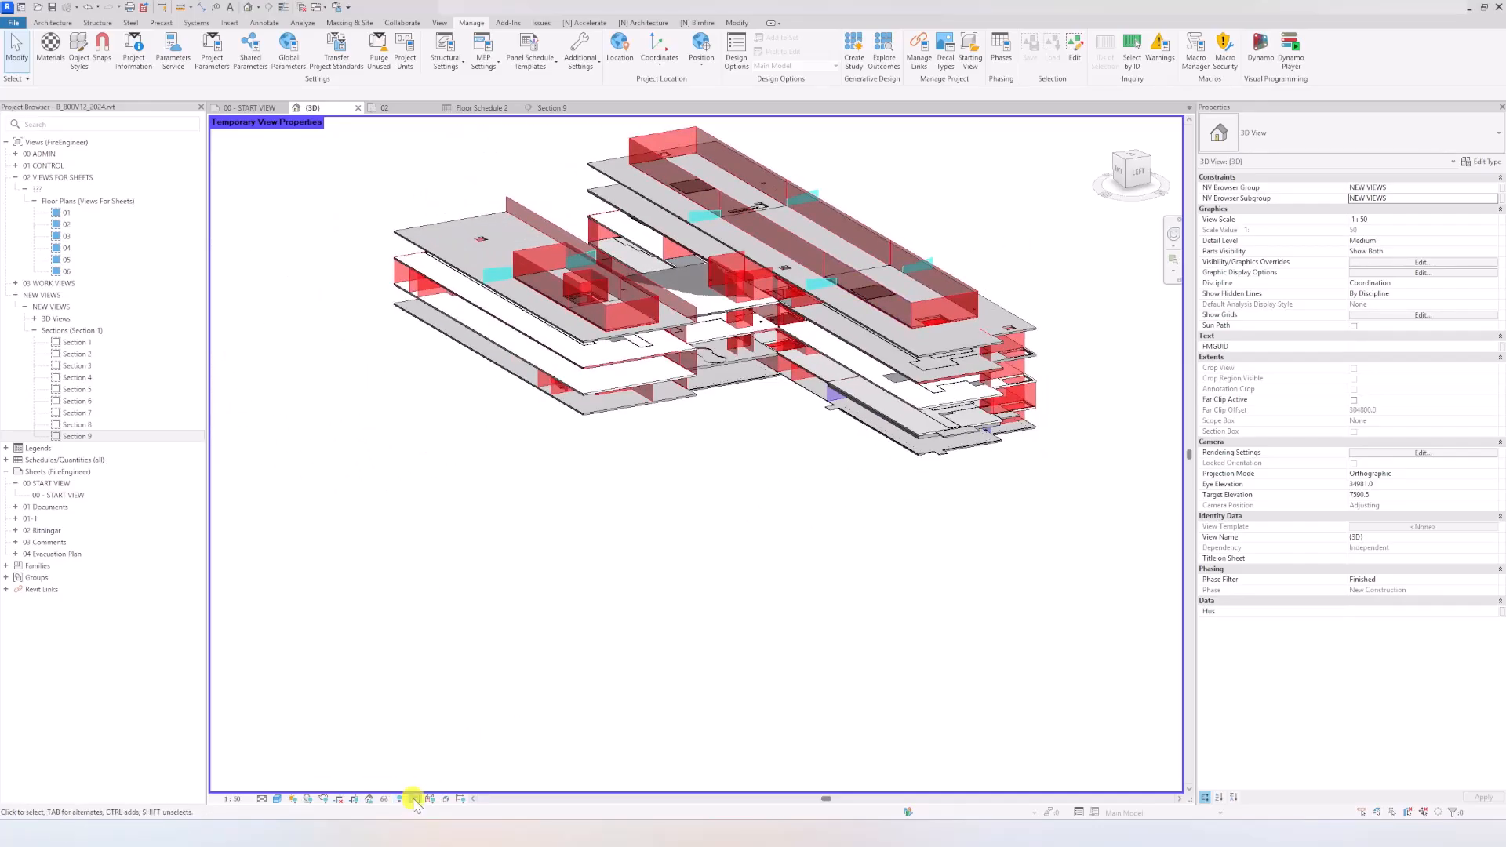
{"action": "left_click", "coordinate": [441, 788]}
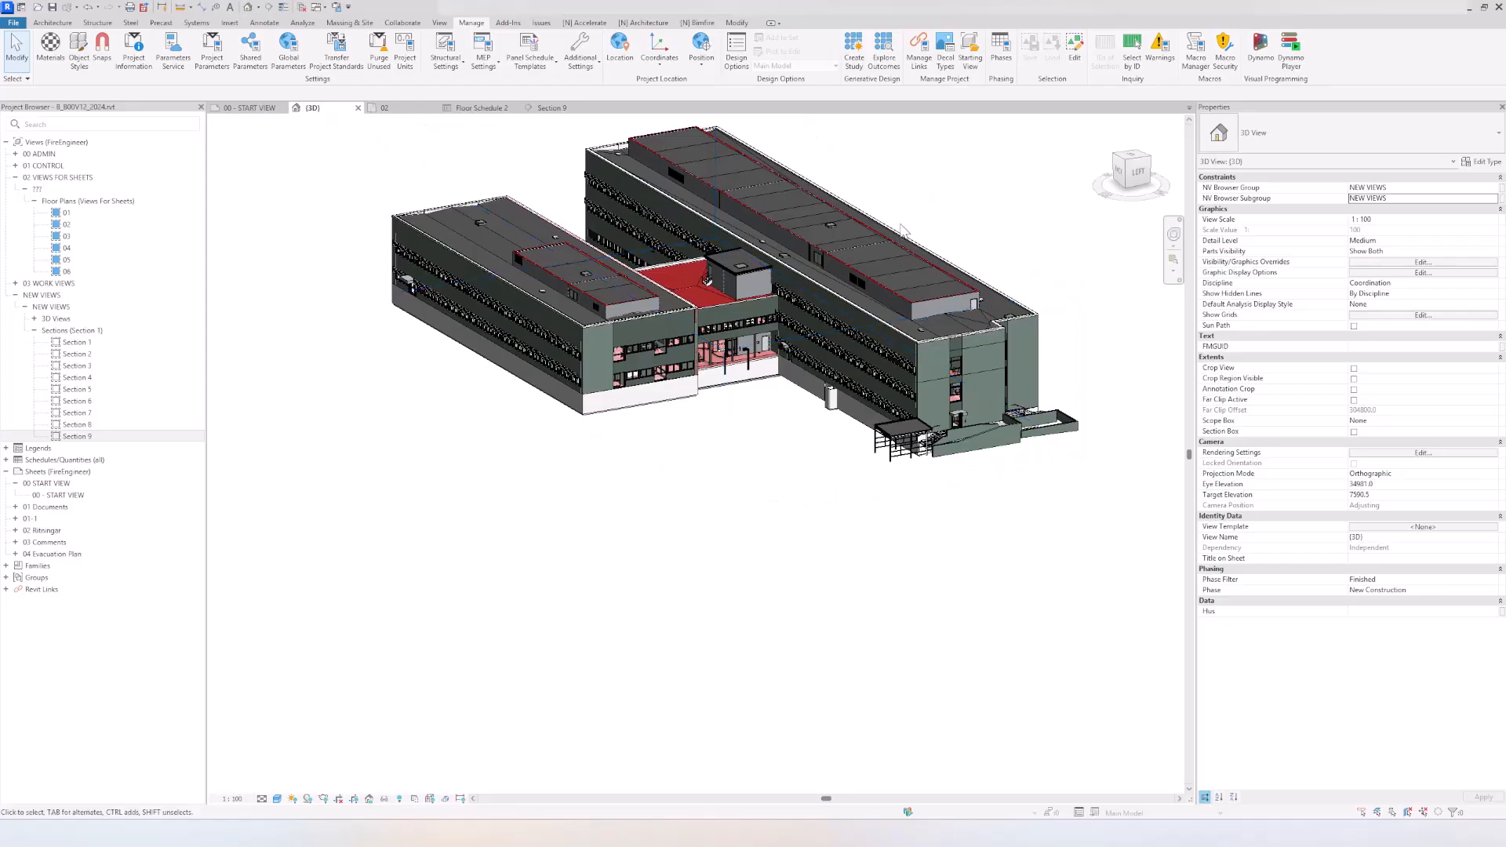
Step: Start a Coordination Review for the linked architectural model and expand all four floor rule groups
{"action": "left_click", "coordinate": [900, 229]}
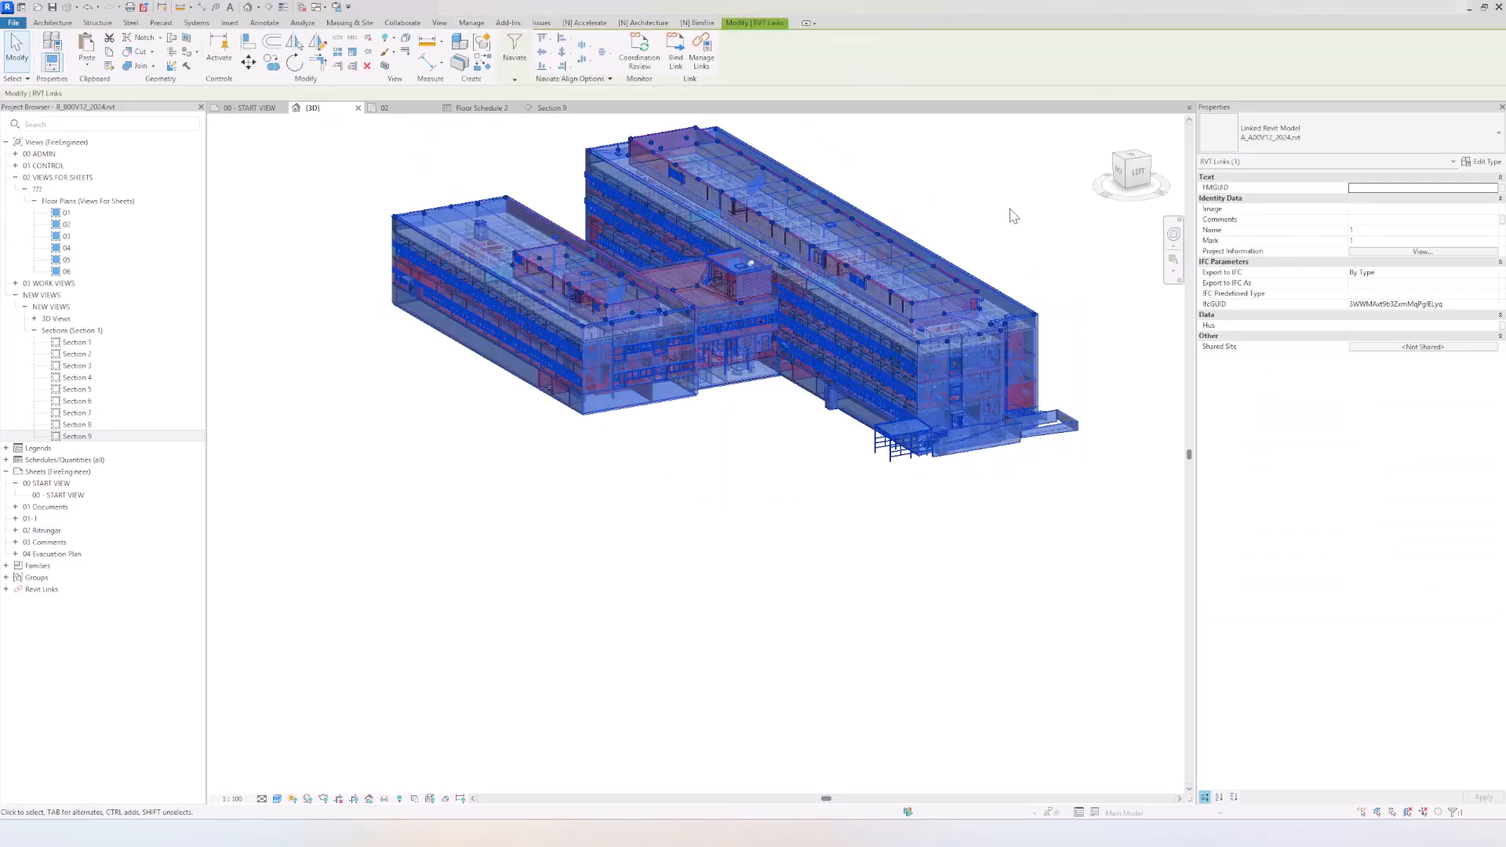
{"action": "left_click", "coordinate": [627, 69]}
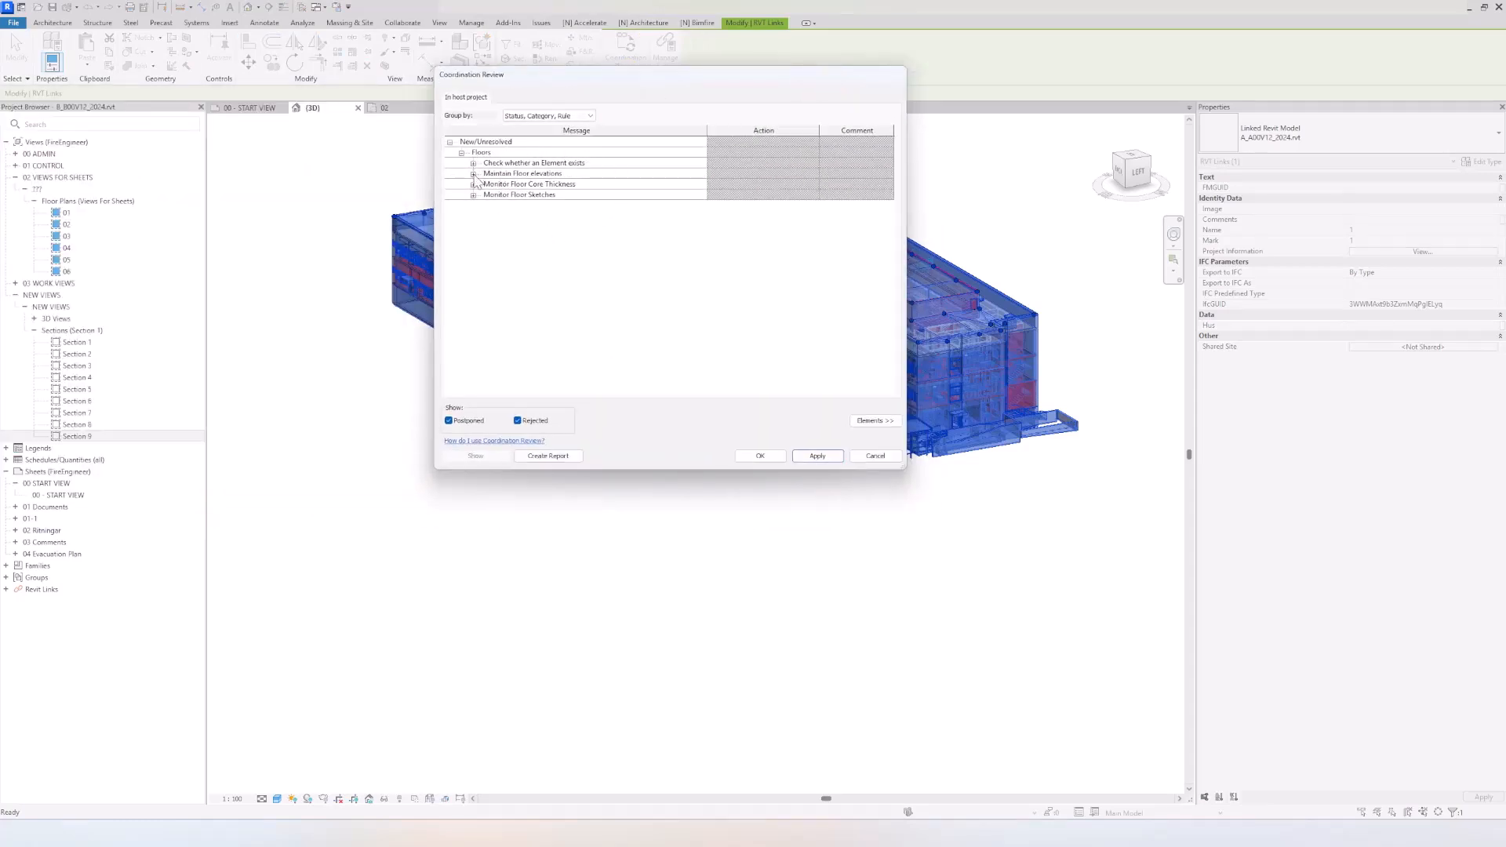
{"action": "left_click", "coordinate": [474, 164]}
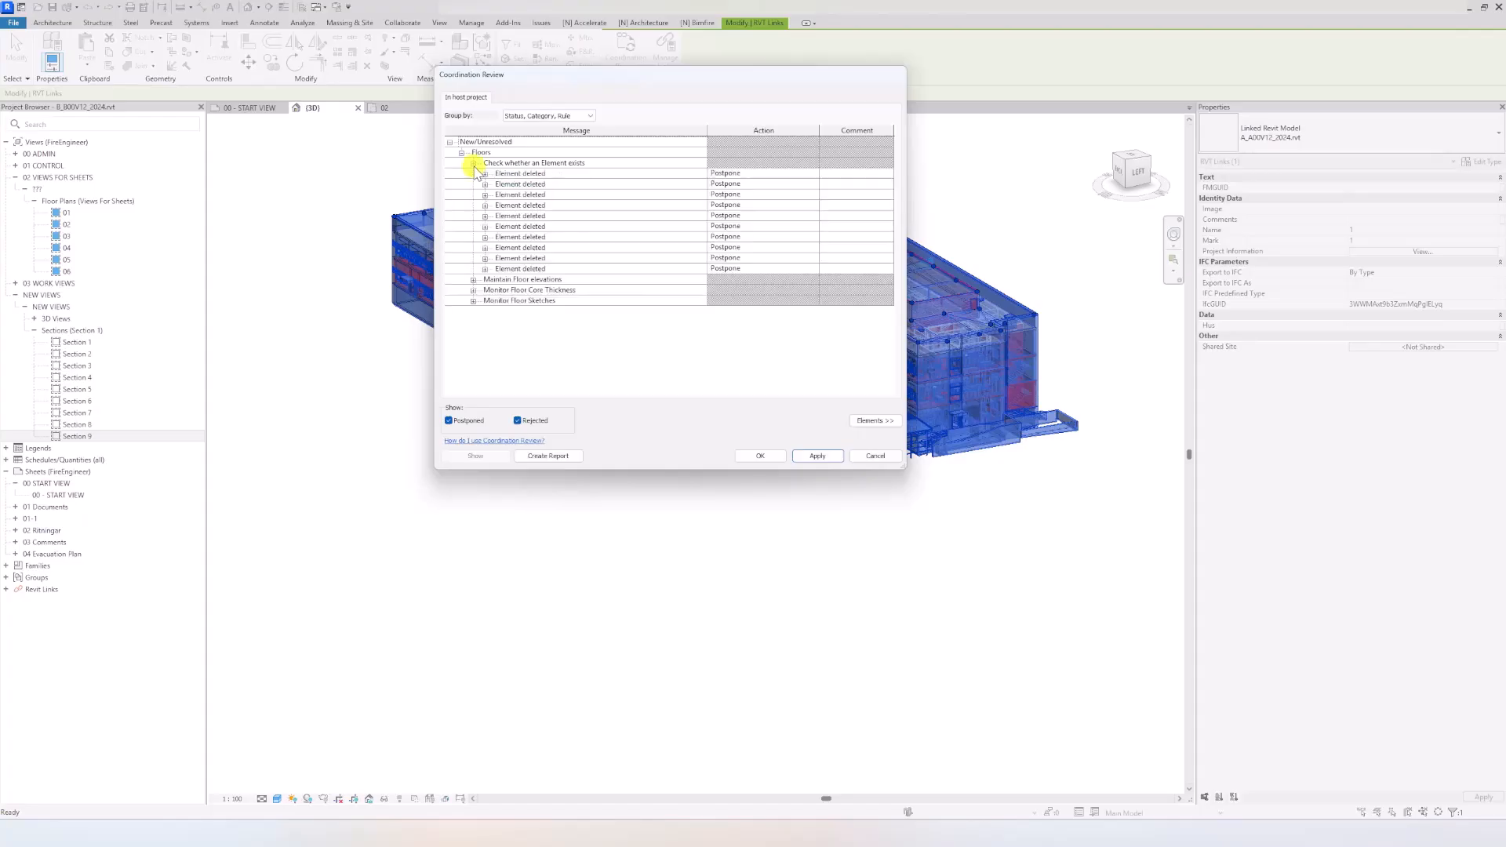
{"action": "left_click", "coordinate": [473, 280]}
{"action": "left_click", "coordinate": [473, 376]}
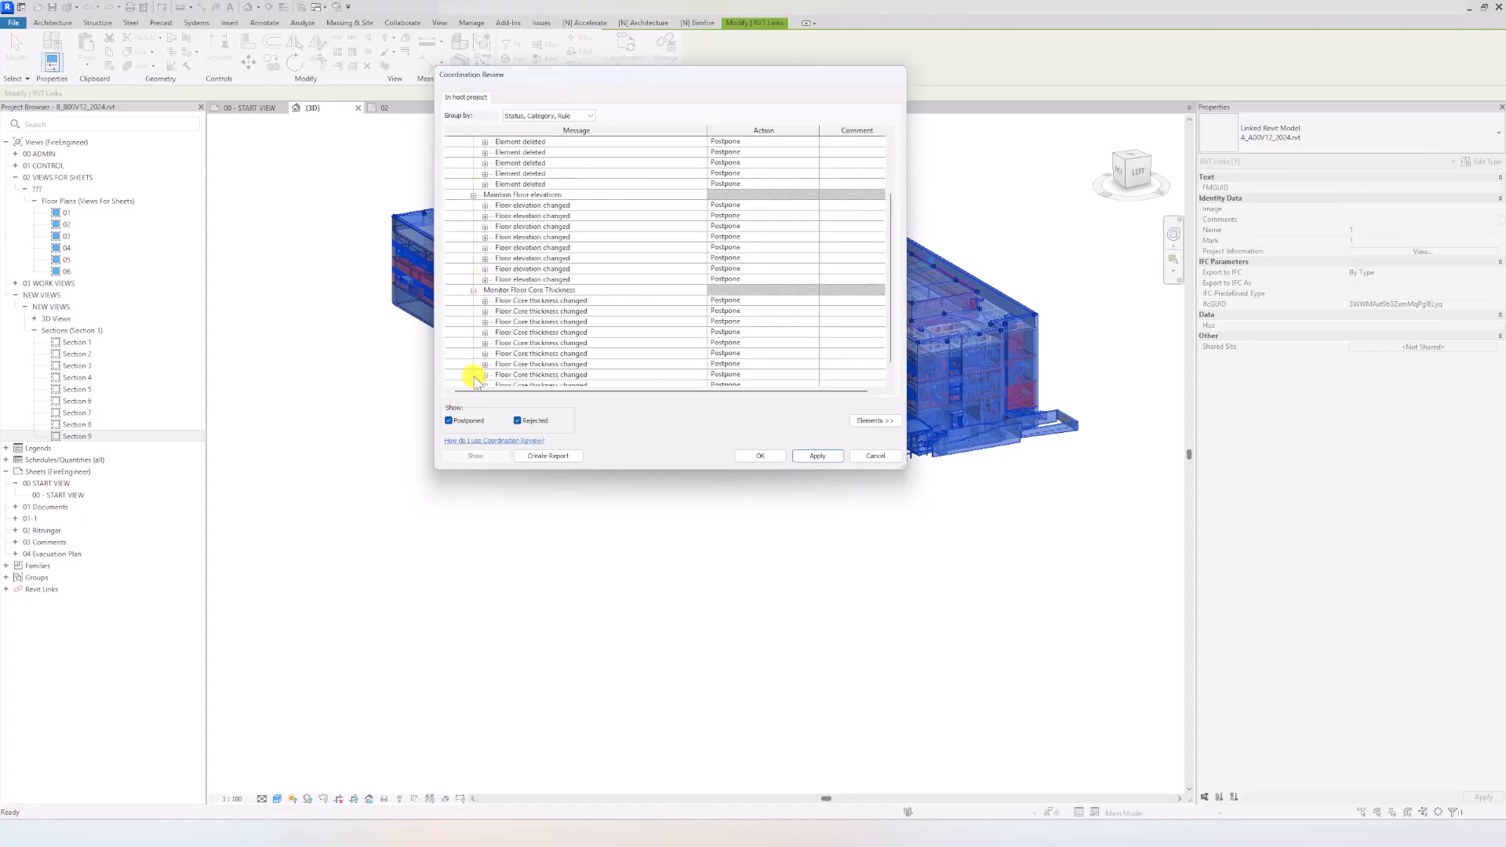
{"action": "scroll", "coordinate": [475, 381], "scroll_direction": "down", "scroll_amount": 1}
{"action": "left_click", "coordinate": [473, 375]}
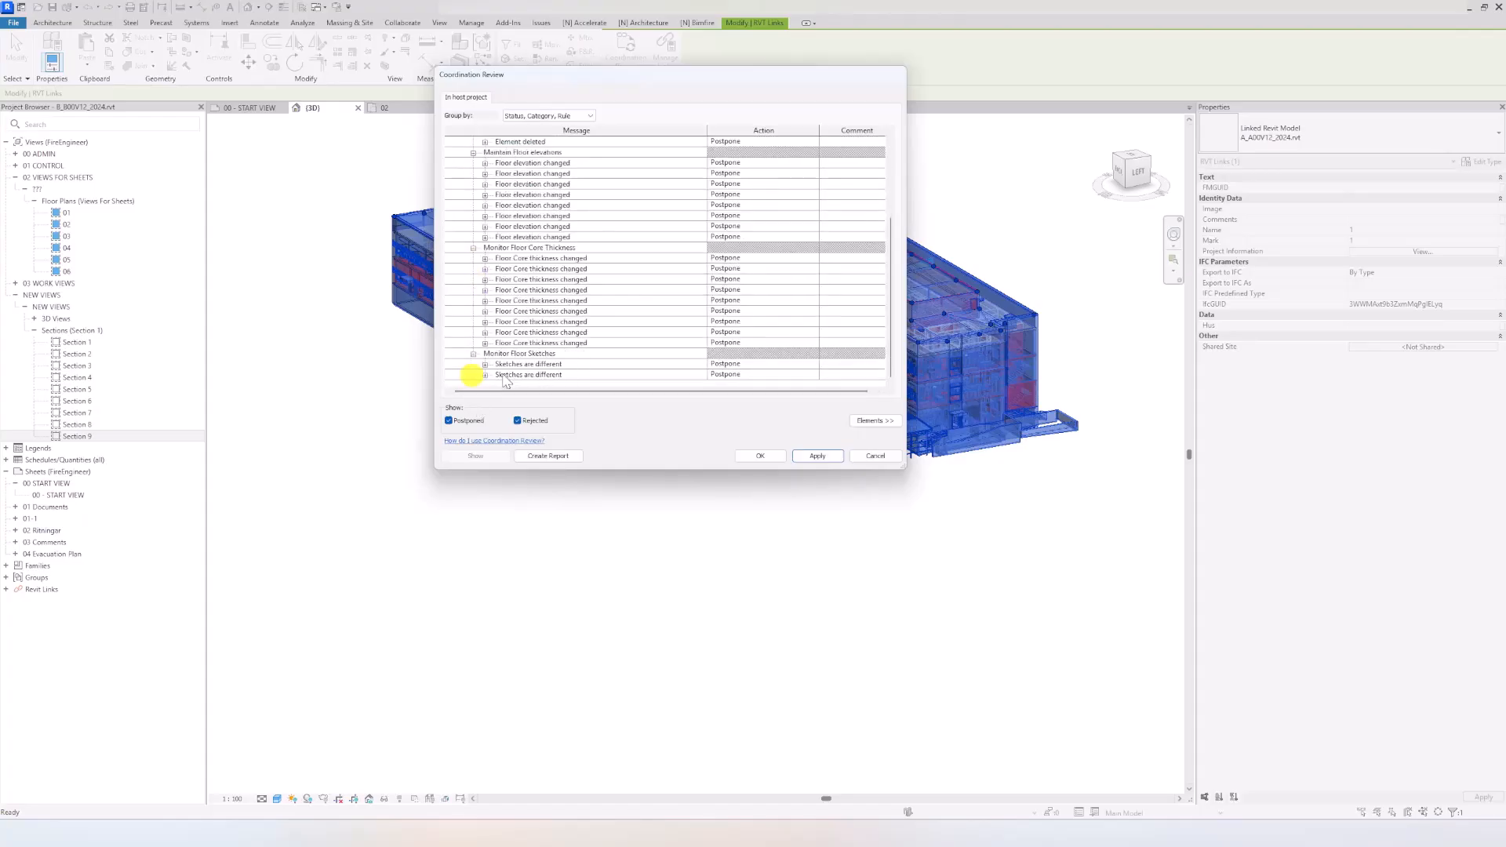
Step: Set the action of all listed floor differences, from deleted elements through differing sketches, to Accept difference
{"action": "left_click", "coordinate": [561, 375]}
{"action": "scroll", "coordinate": [666, 235], "scroll_direction": "up", "scroll_amount": 5}
{"action": "left_click", "coordinate": [643, 176], "text": "shift"}
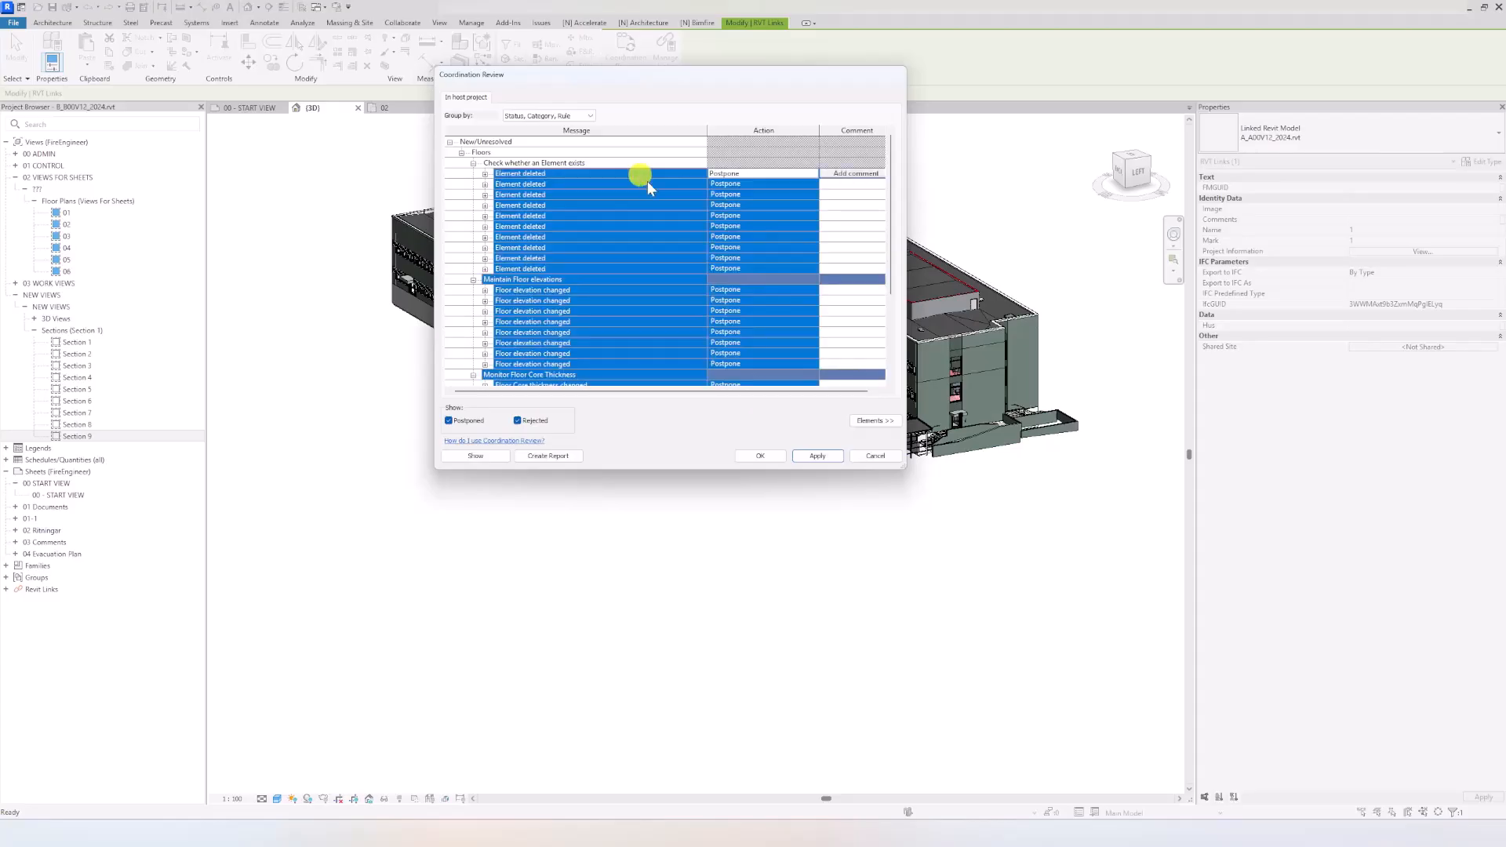
{"action": "scroll", "coordinate": [740, 300], "scroll_direction": "down", "scroll_amount": 4}
{"action": "left_click", "coordinate": [801, 314]}
{"action": "left_click", "coordinate": [812, 312]}
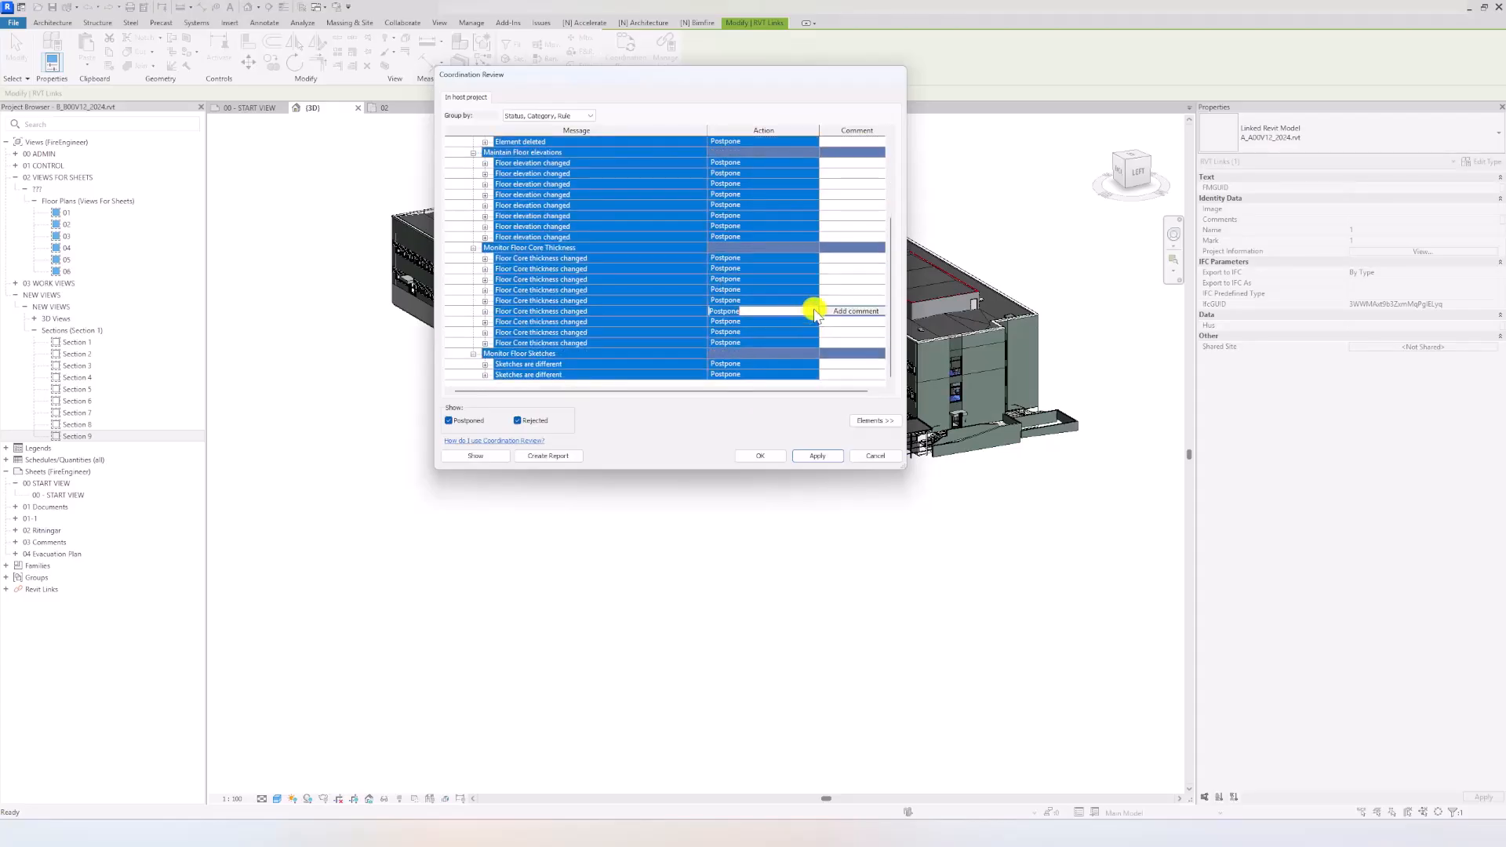
{"action": "left_click", "coordinate": [724, 338]}
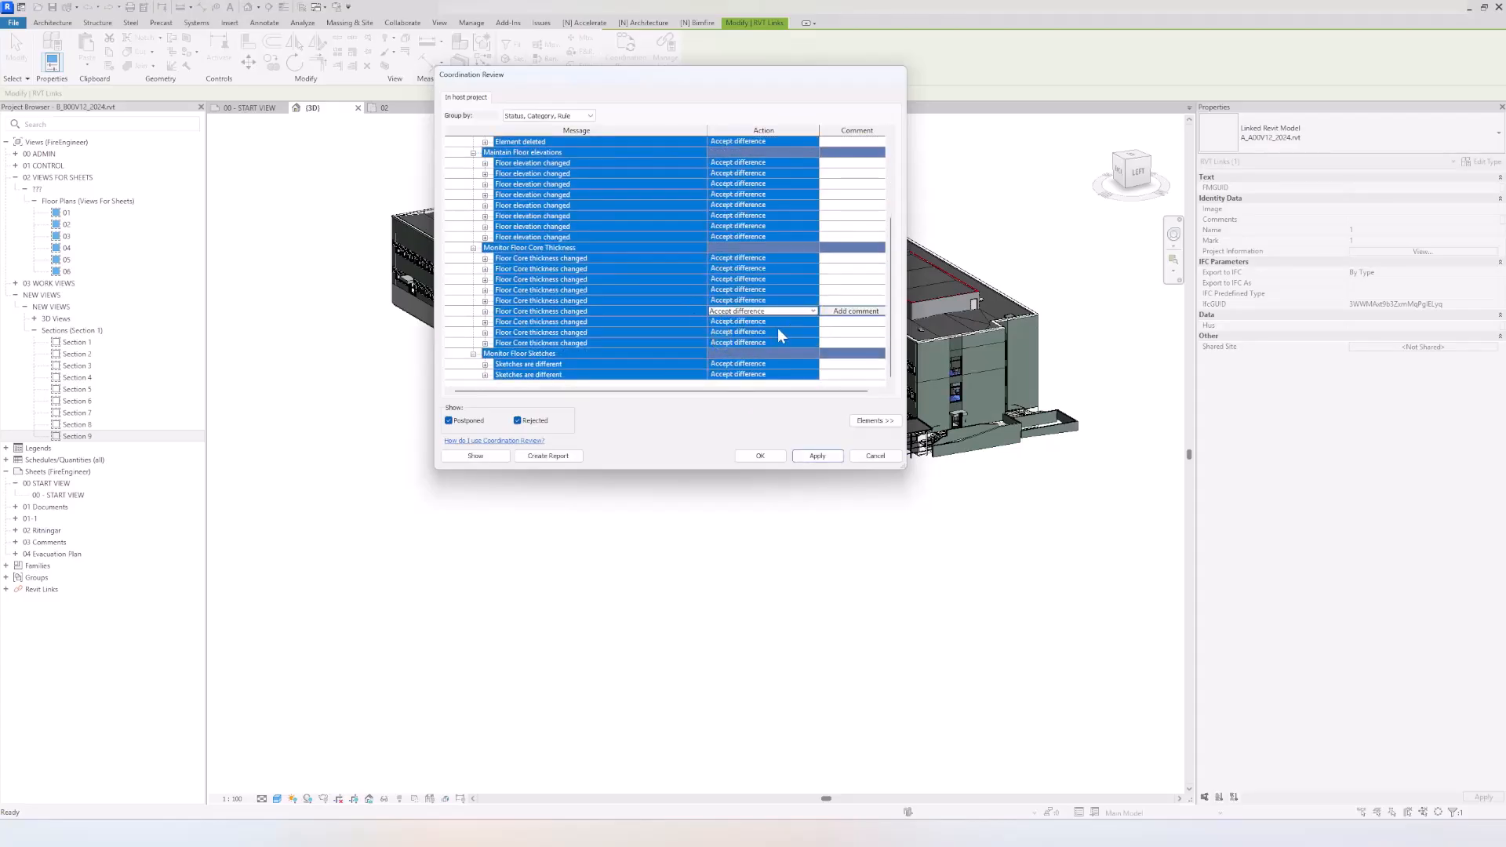
Step: Apply the accepted floor differences and close the Coordination Review
{"action": "left_click", "coordinate": [814, 455]}
{"action": "left_click", "coordinate": [768, 456]}
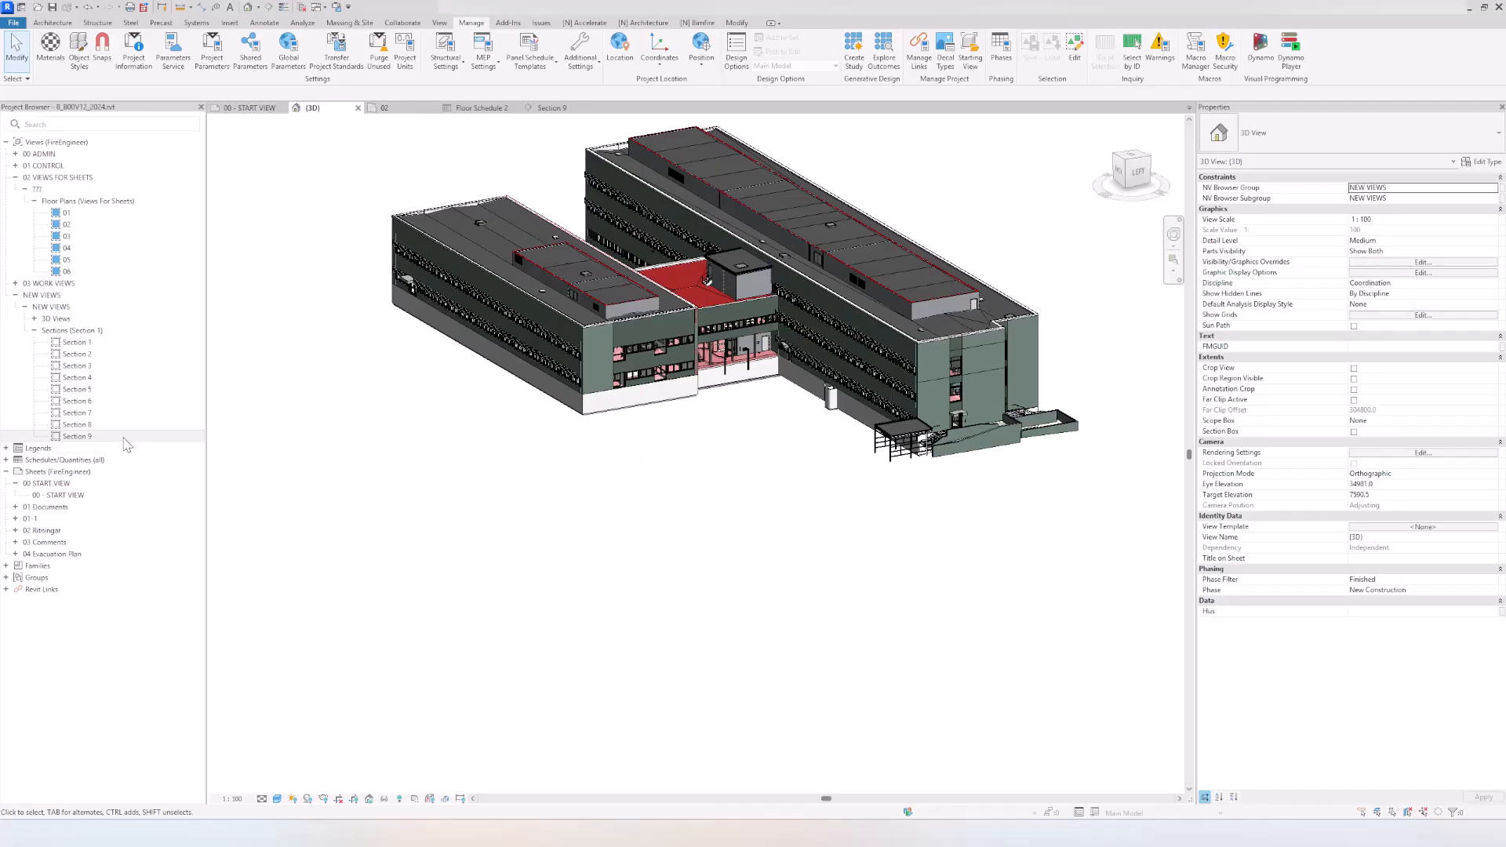
Step: Open floor plan 01 and draw a horizontal section line lengthwise through the building's lower wing, extending past both end walls
{"action": "left_click", "coordinate": [78, 213]}
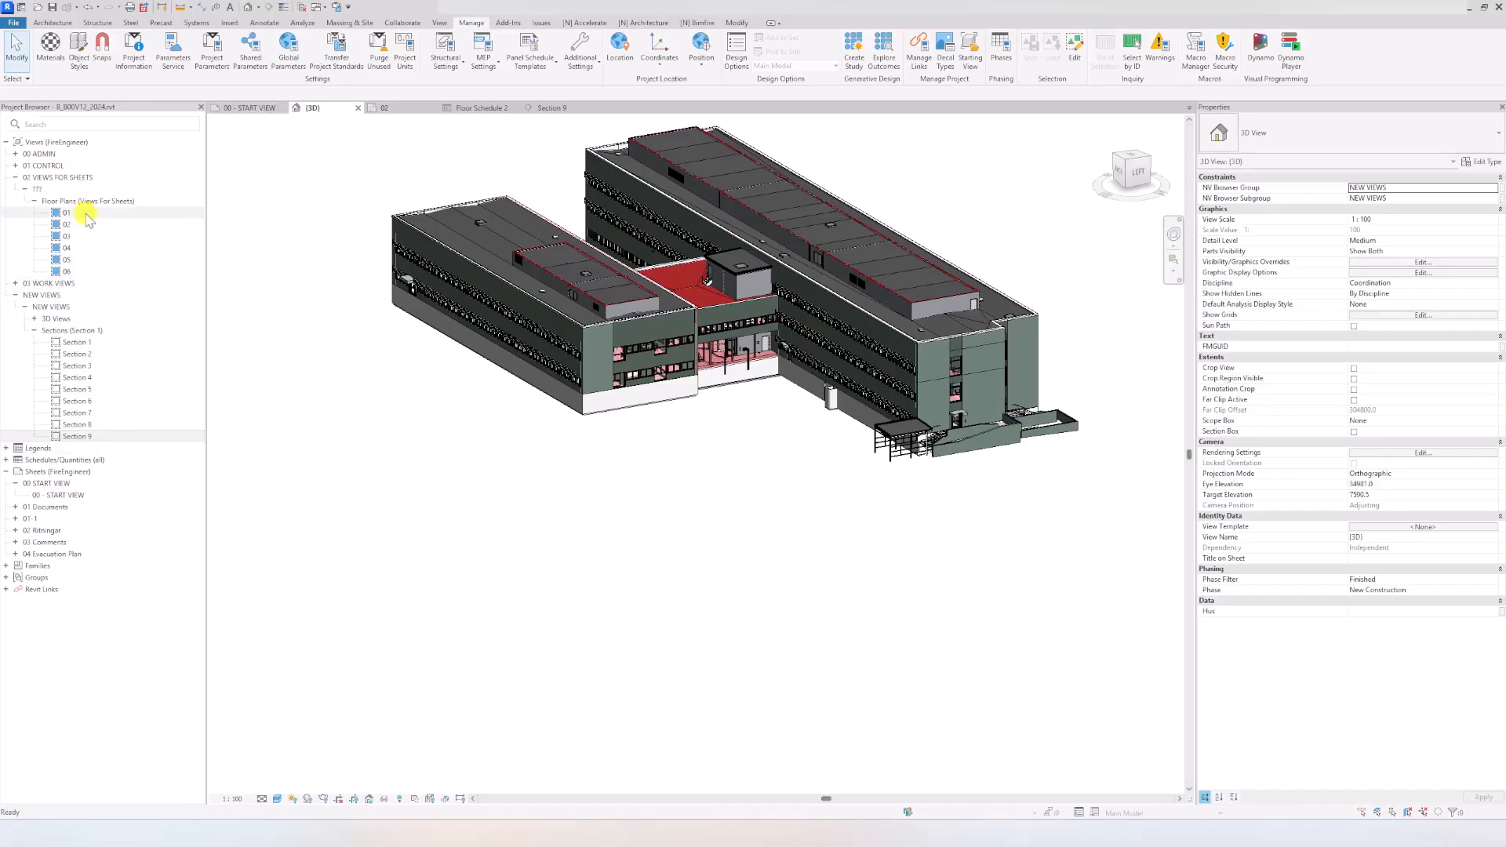
{"action": "scroll", "coordinate": [528, 374], "scroll_direction": "down", "scroll_amount": 2}
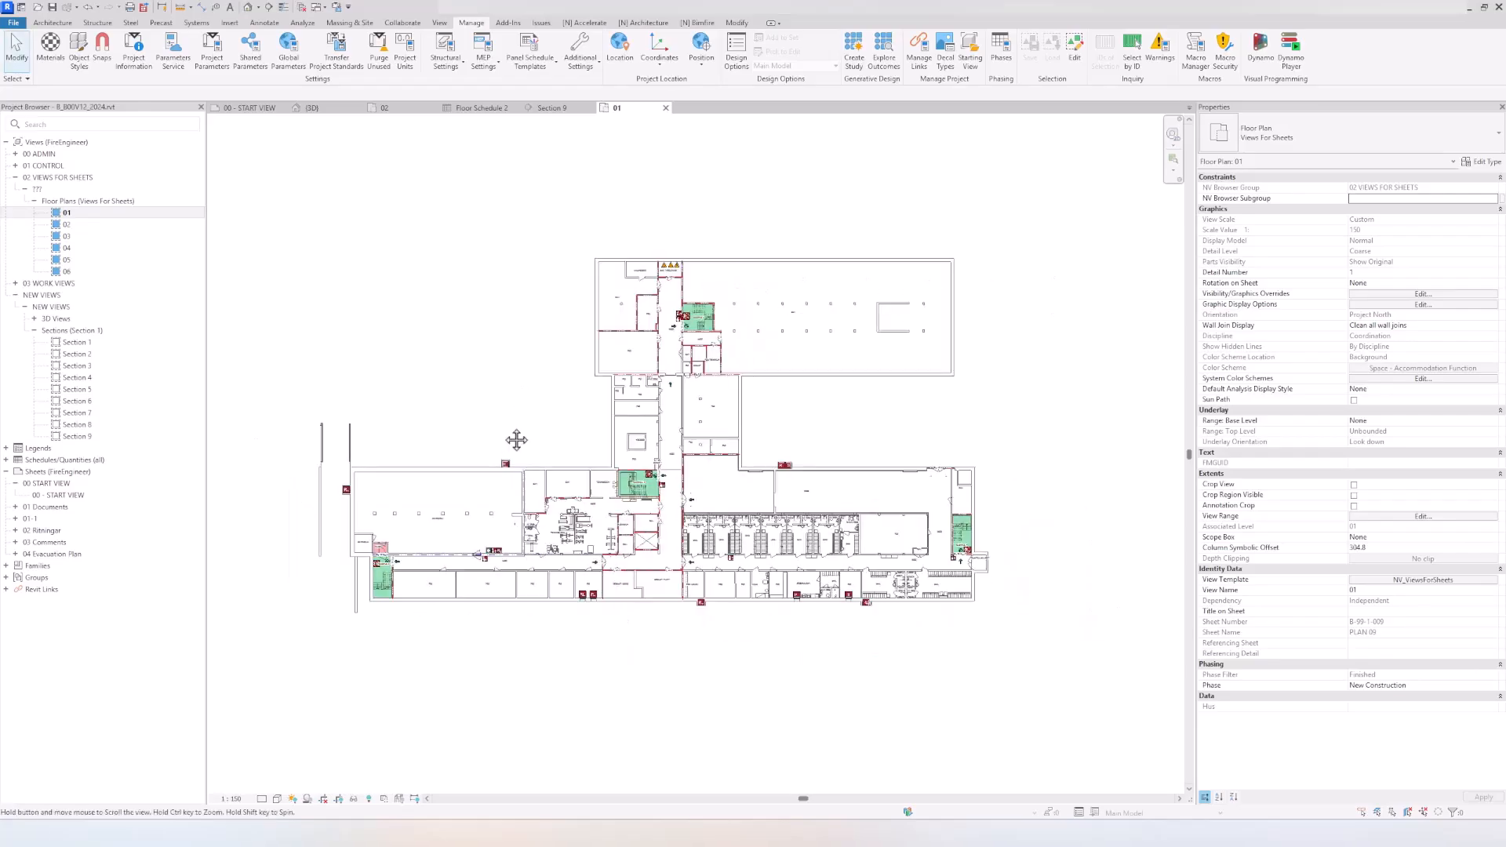
{"action": "middle_click_drag", "start_coordinate": [514, 440], "coordinate": [537, 396]}
{"action": "scroll", "coordinate": [487, 330], "scroll_direction": "up", "scroll_amount": 1}
{"action": "left_click", "coordinate": [268, 7]}
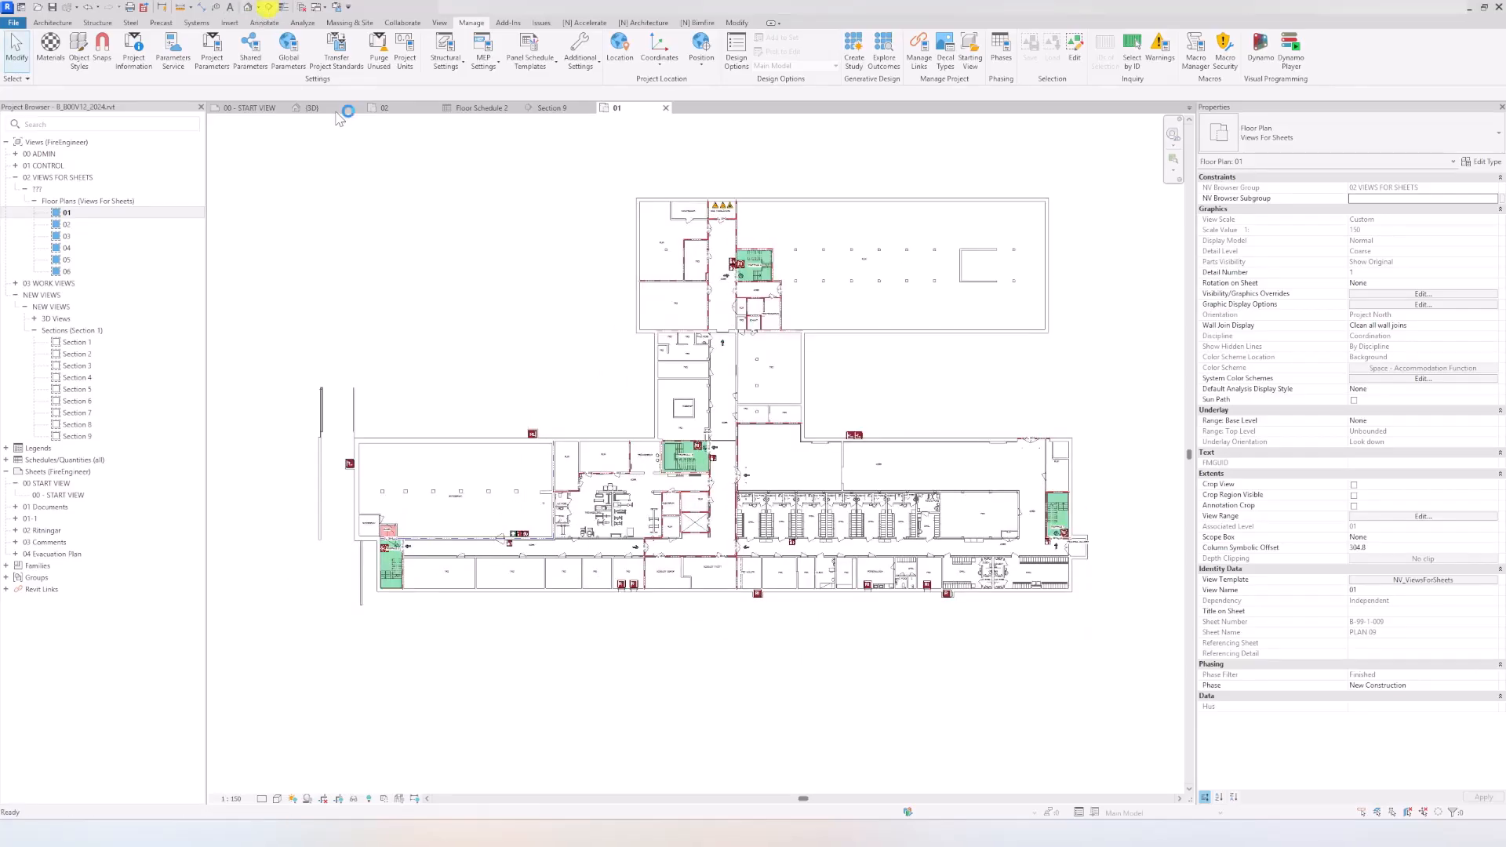
{"action": "left_click", "coordinate": [323, 491]}
{"action": "left_click", "coordinate": [1138, 476]}
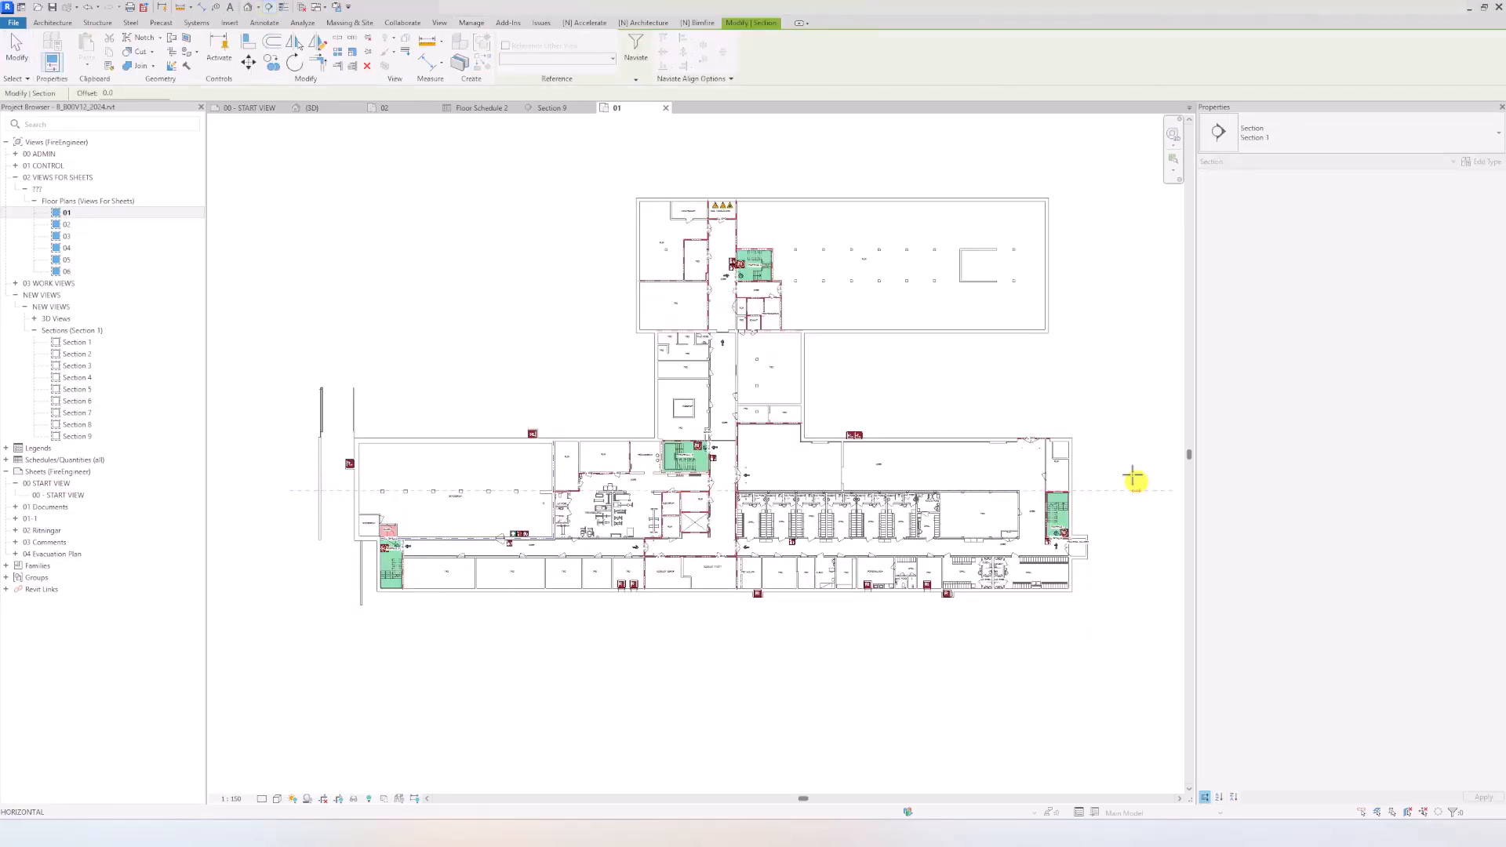
Step: Open the new section's view and examine the fire-rated floors and walls along the cut, including the EI 120 area and stair openings
{"action": "right_click", "coordinate": [1115, 328]}
{"action": "left_click", "coordinate": [1153, 398]}
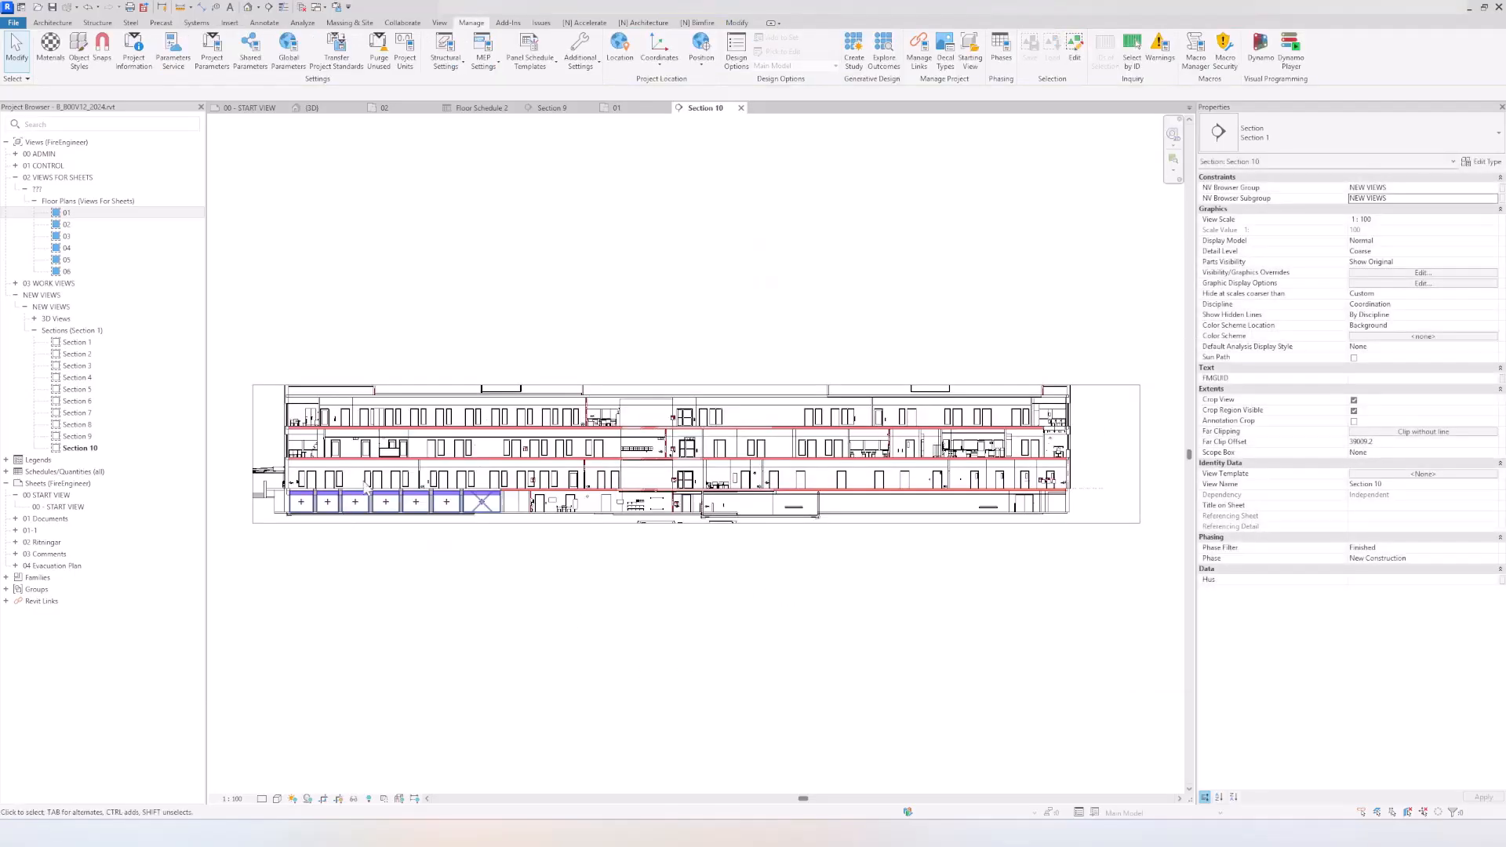
{"action": "scroll", "coordinate": [808, 466], "scroll_direction": "up", "scroll_amount": 4}
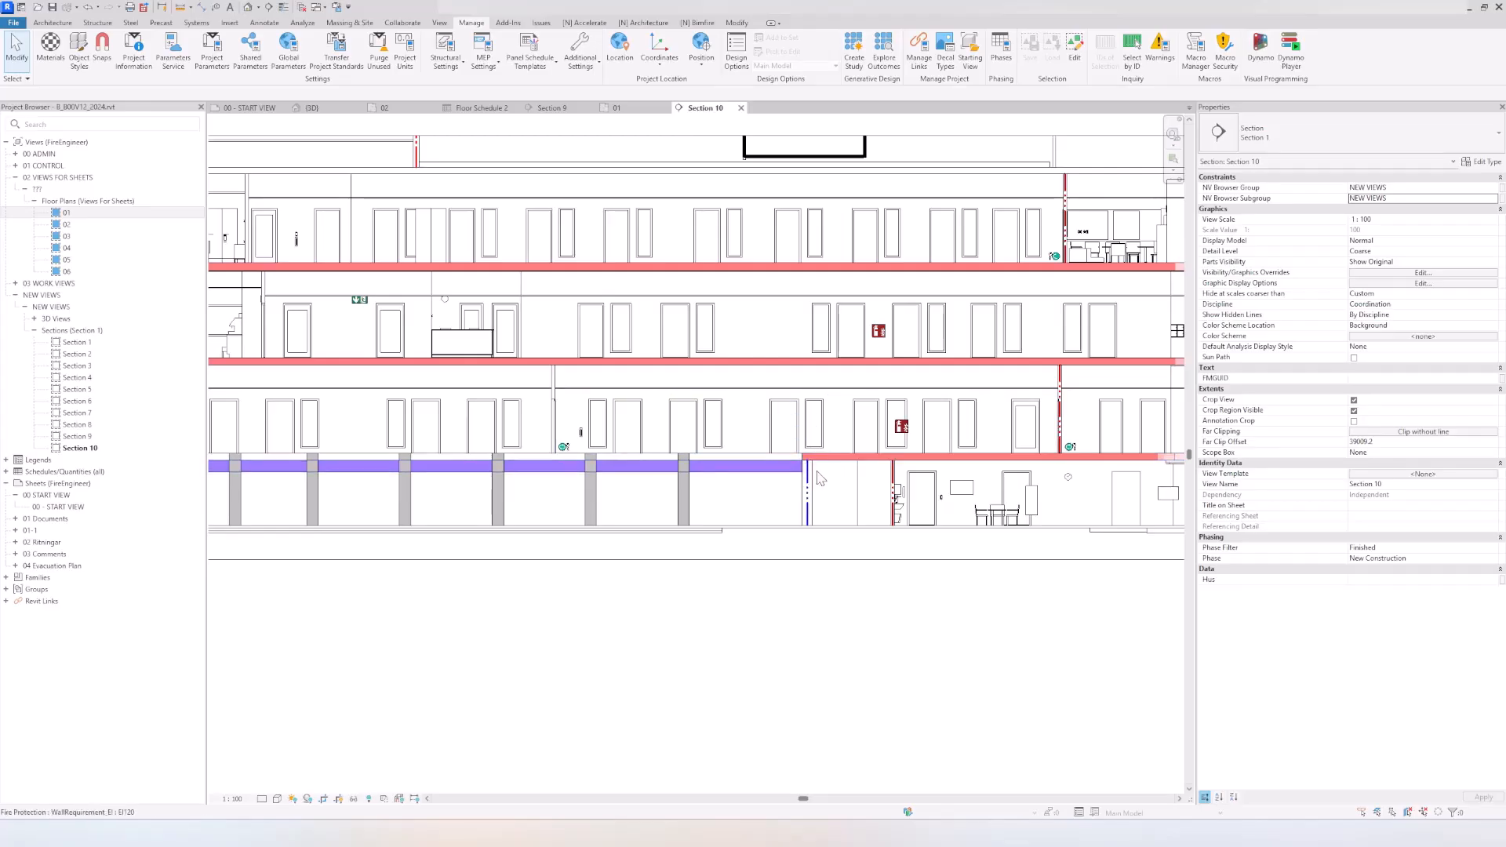
{"action": "scroll", "coordinate": [807, 480], "scroll_direction": "down", "scroll_amount": 3}
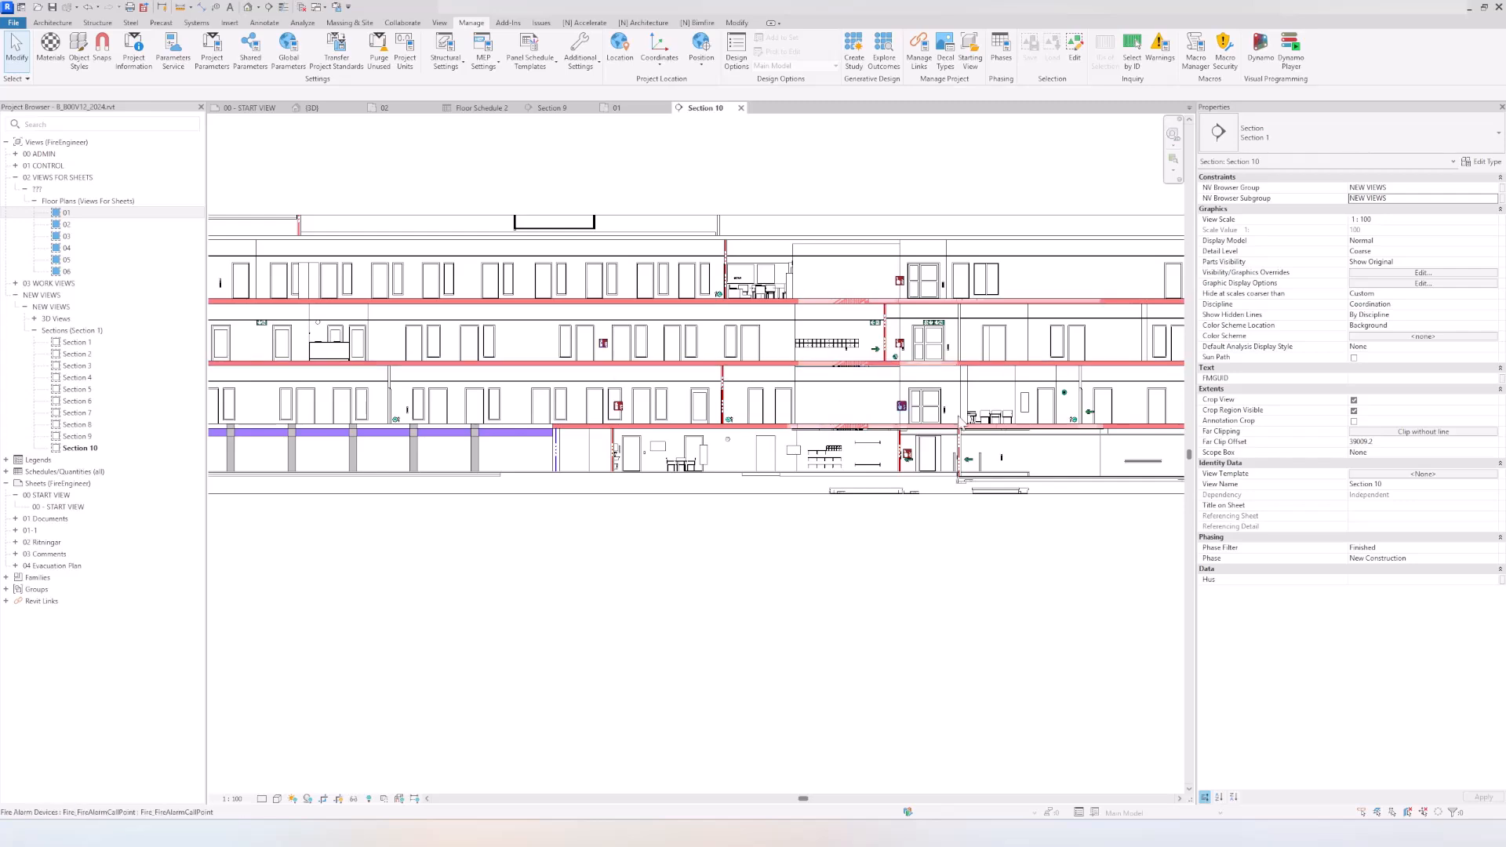
{"action": "scroll", "coordinate": [932, 448], "scroll_direction": "up", "scroll_amount": 4}
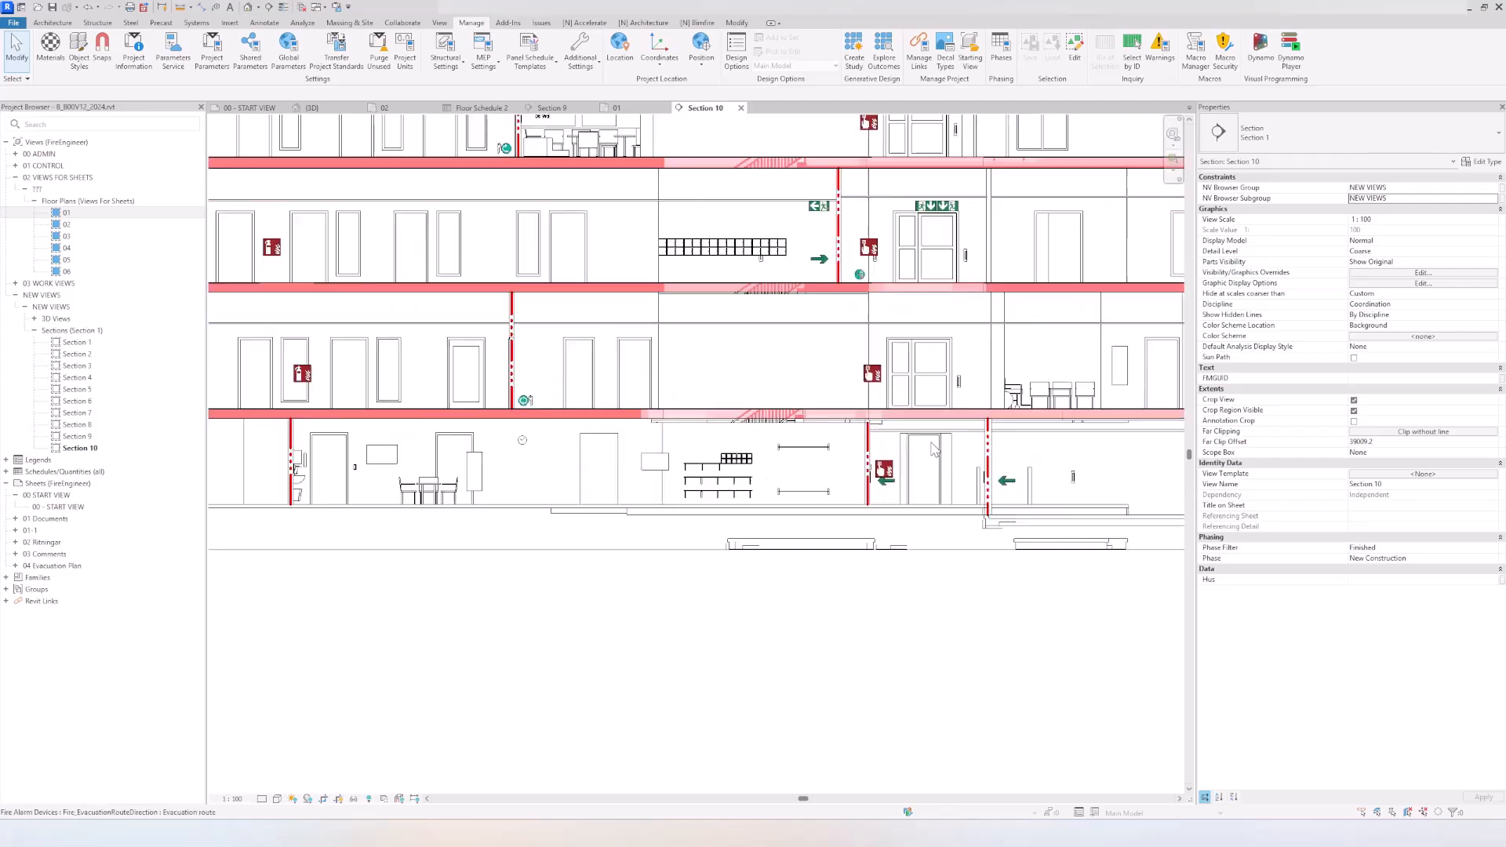
{"action": "middle_click_drag", "start_coordinate": [753, 478], "coordinate": [960, 475]}
{"action": "scroll", "coordinate": [960, 475], "scroll_direction": "down", "scroll_amount": 2}
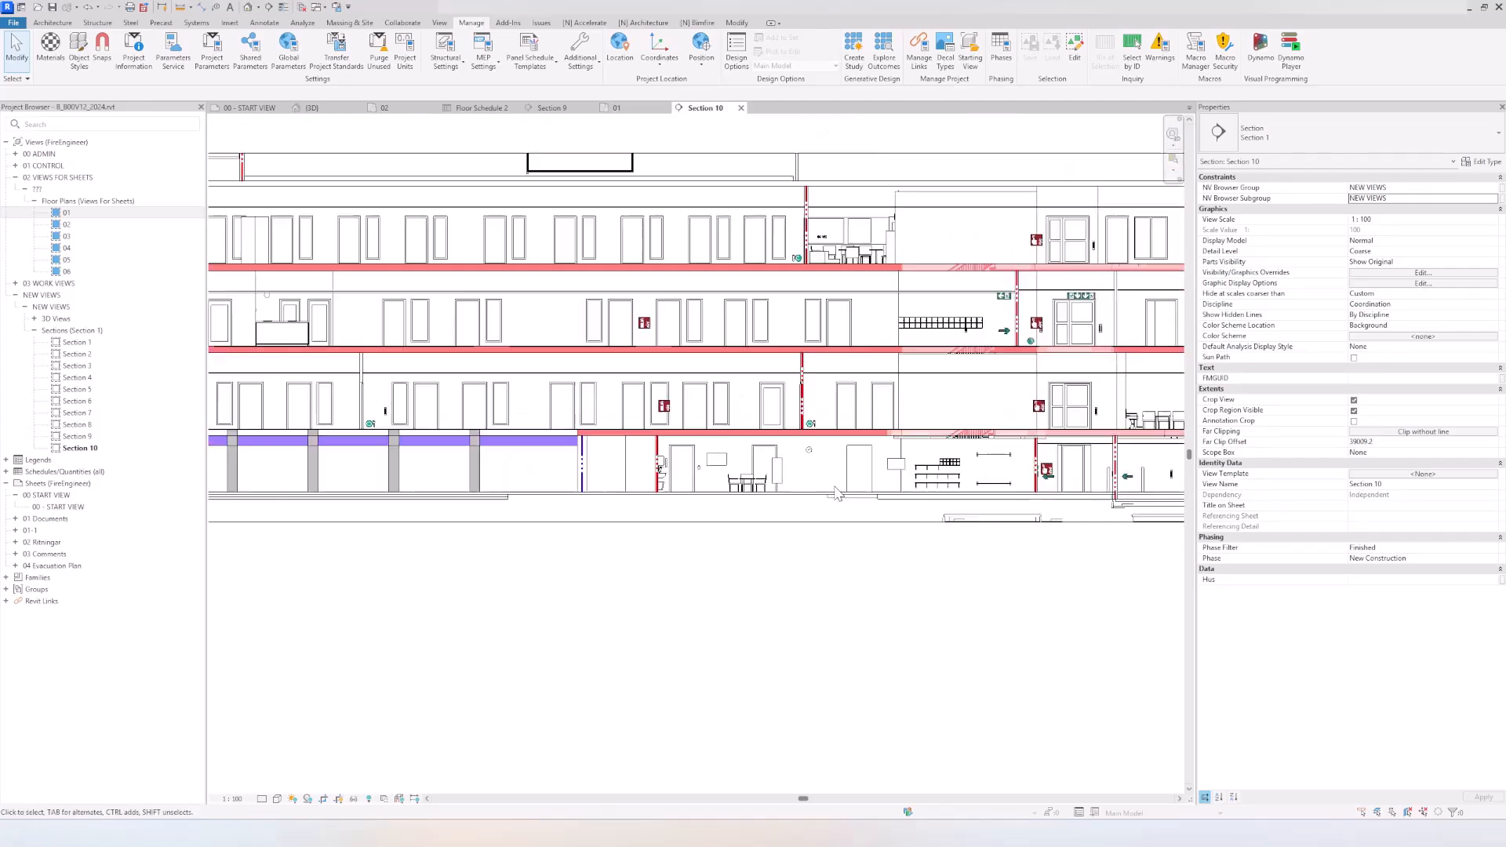
{"action": "scroll", "coordinate": [773, 556], "scroll_direction": "down", "scroll_amount": 2}
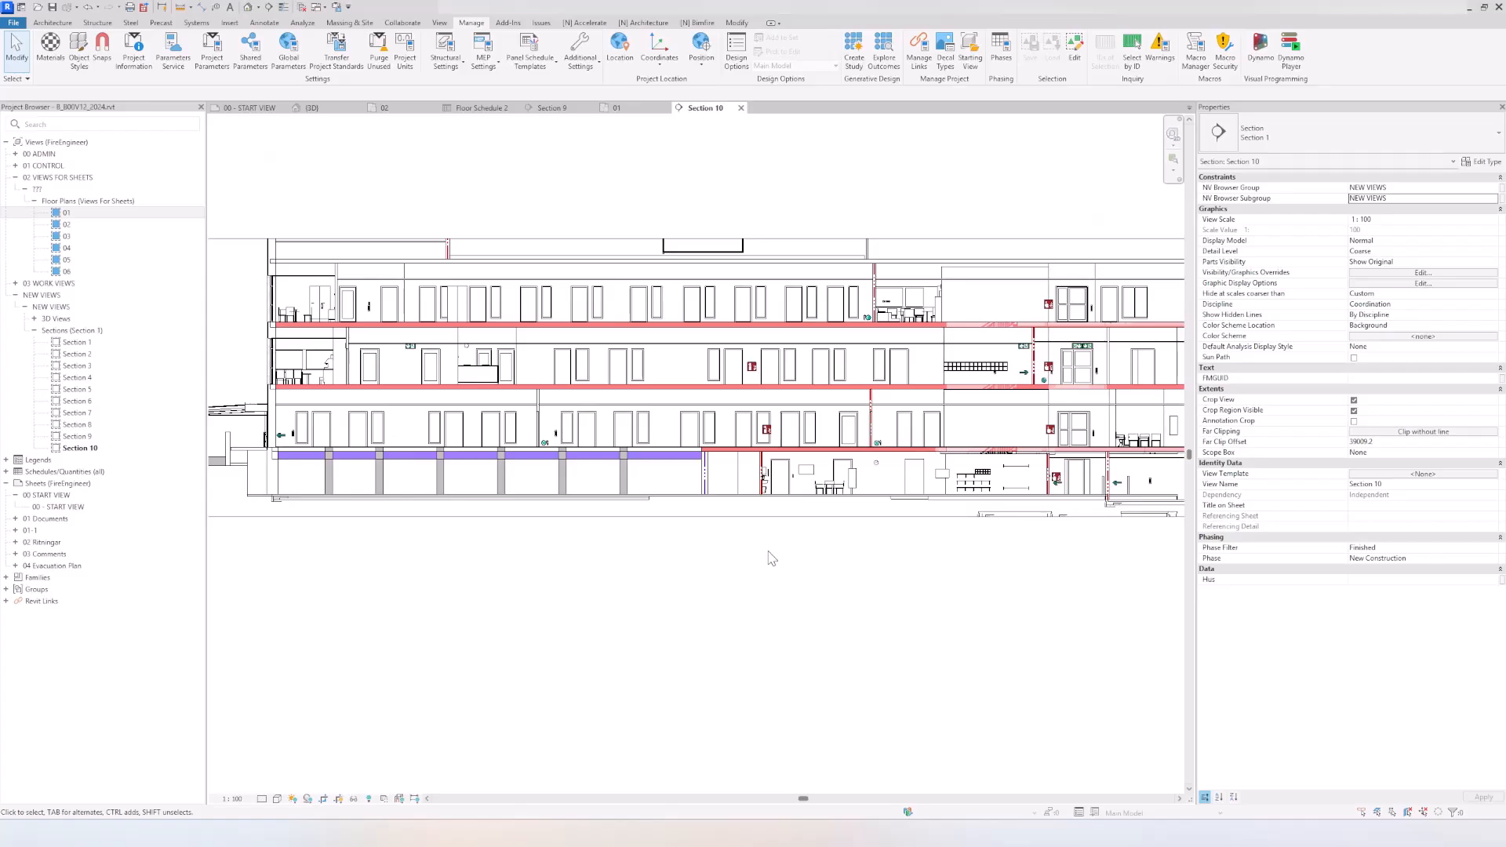